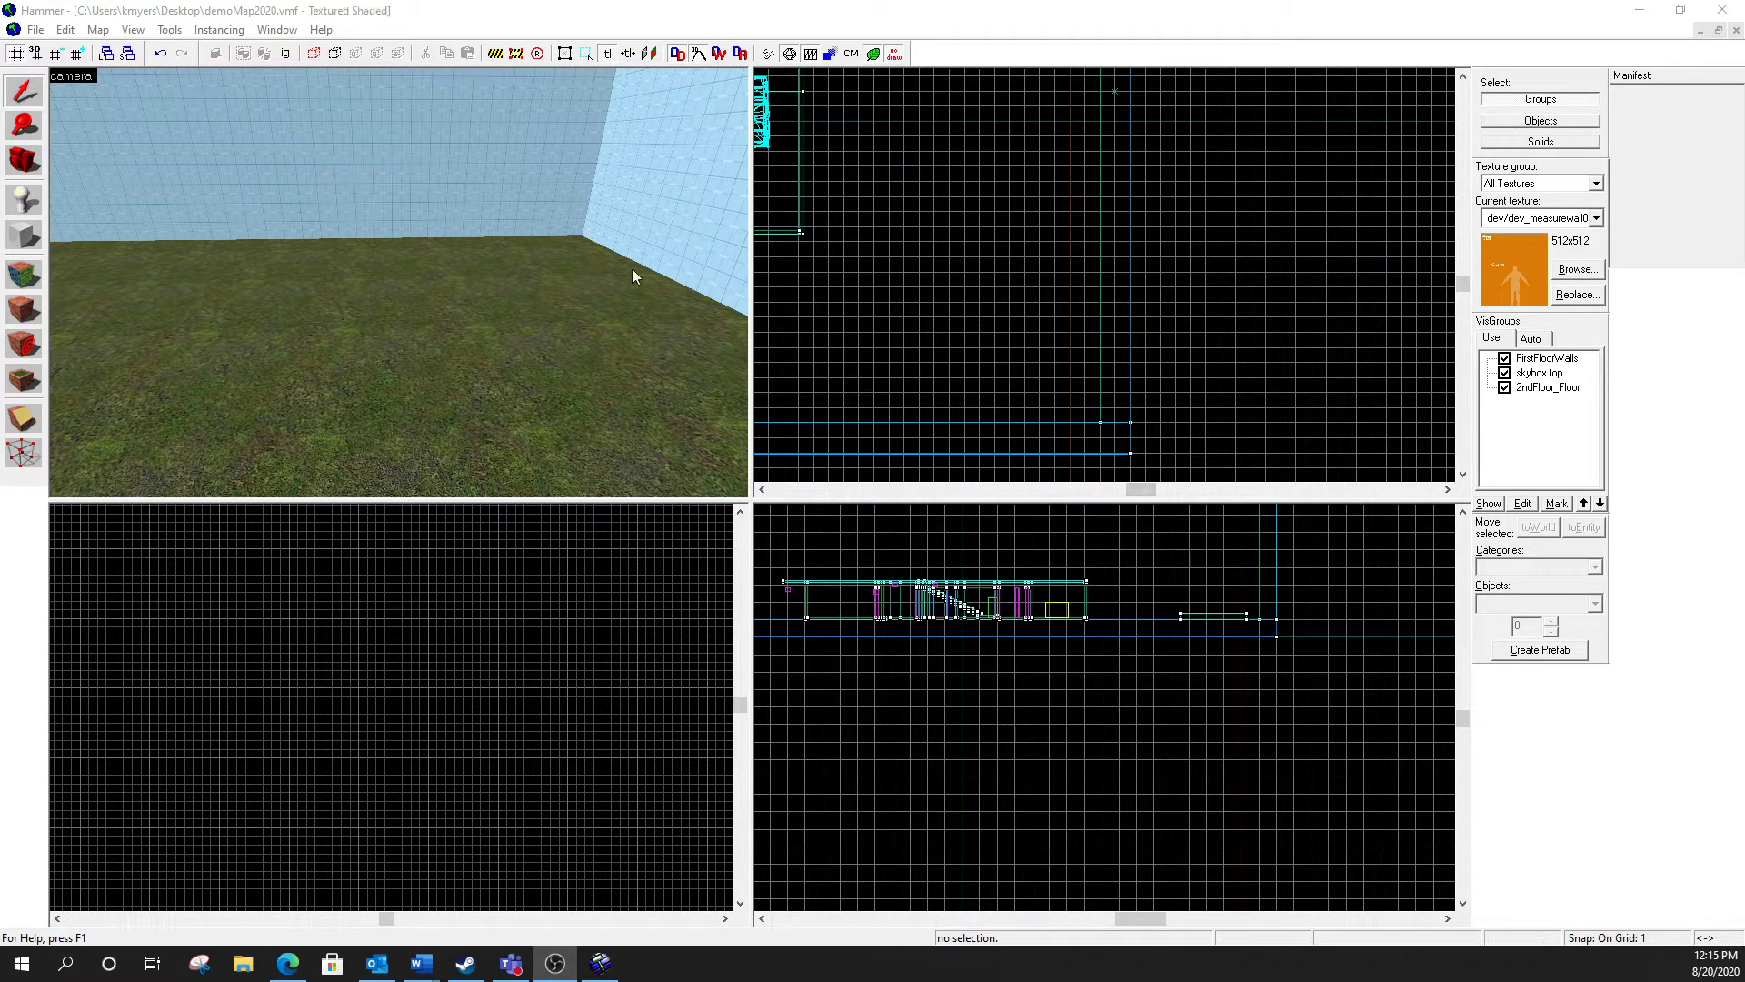
click(35, 30)
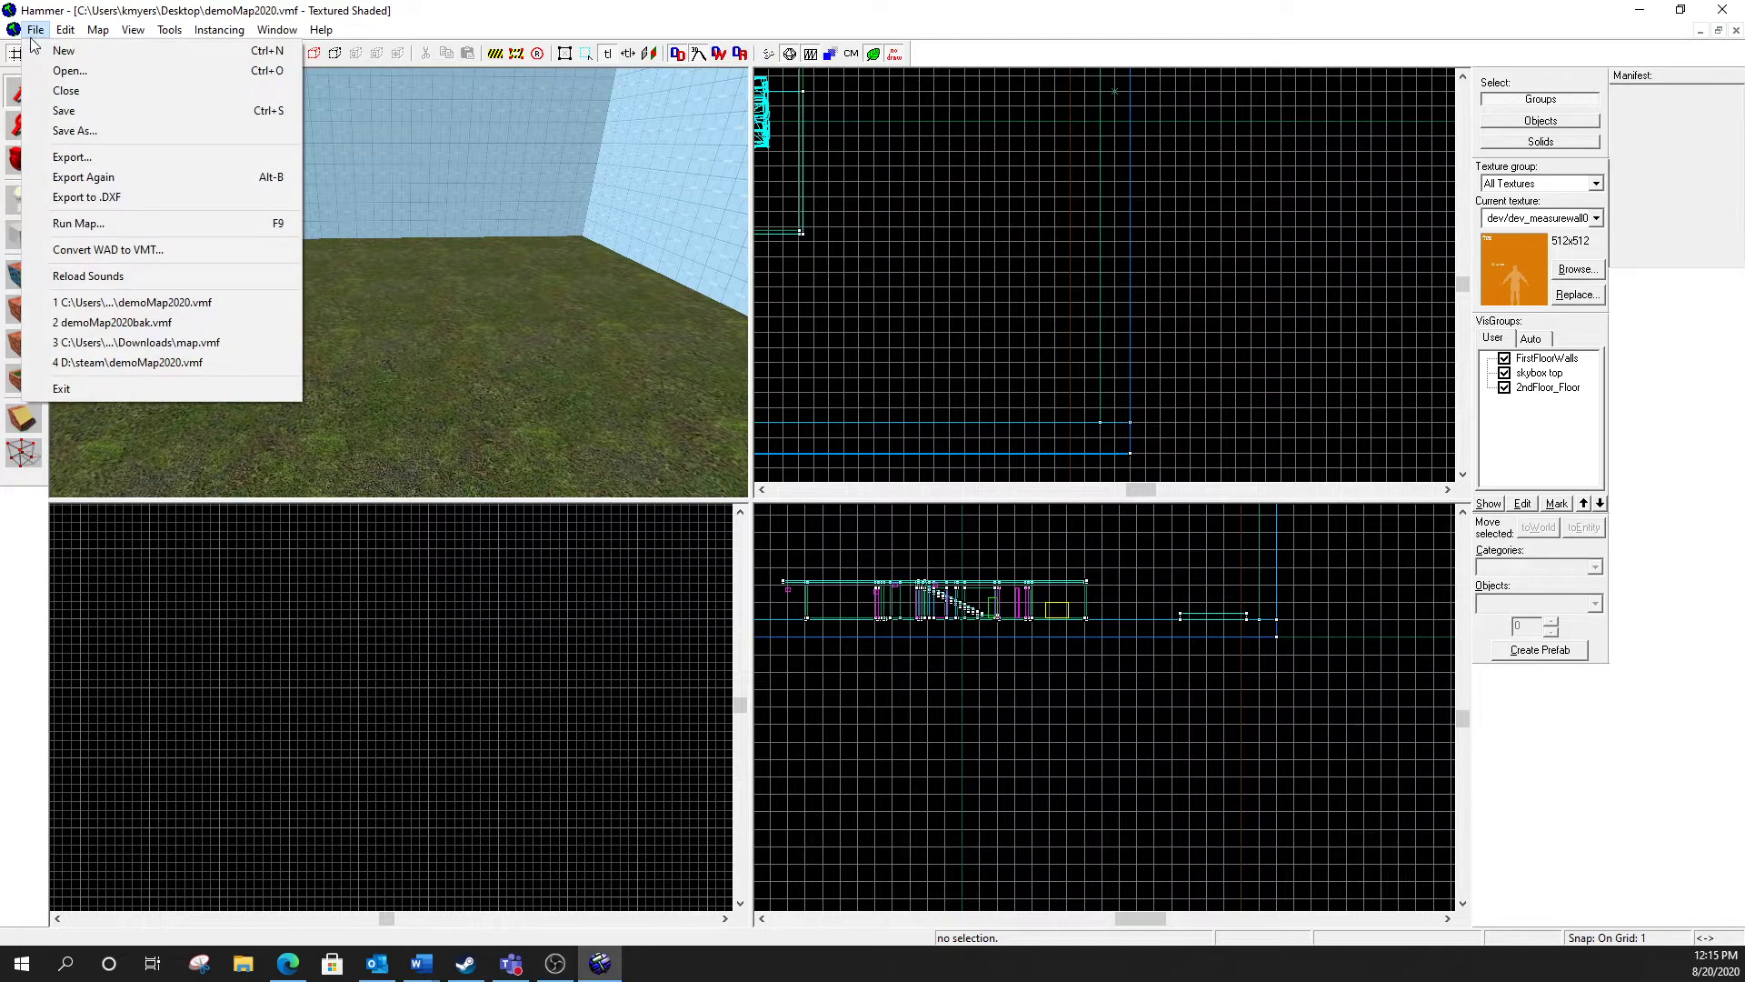
click(70, 131)
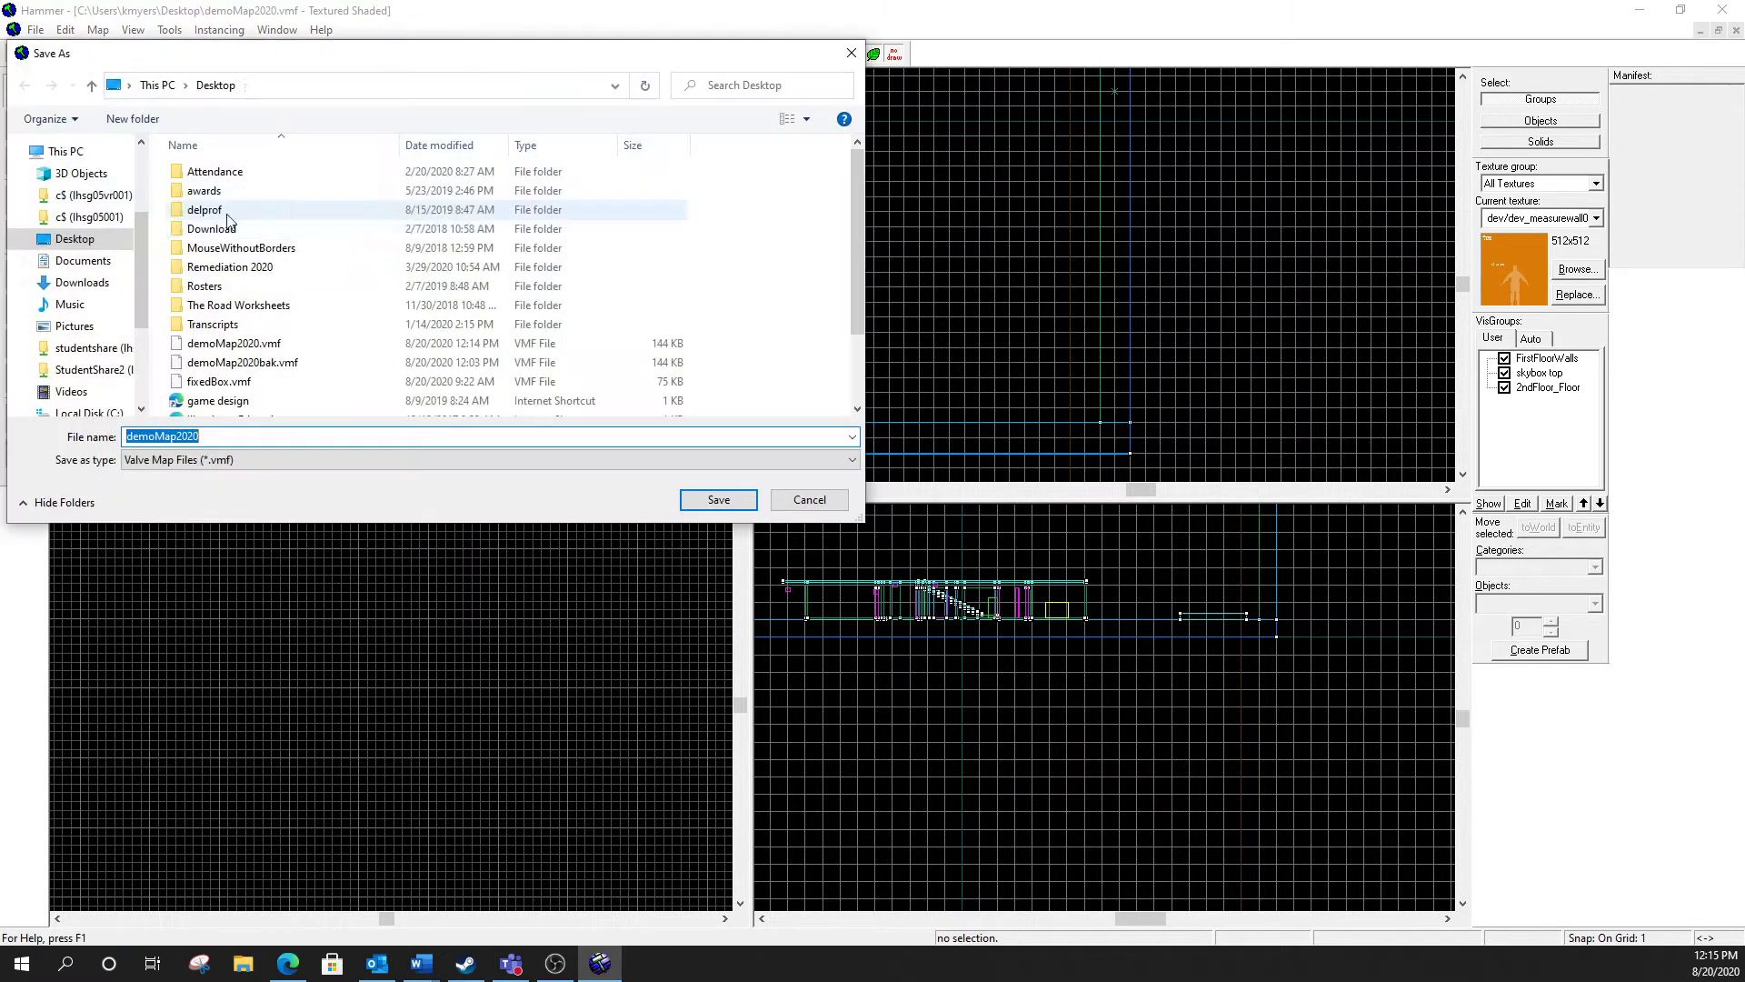
click(224, 440)
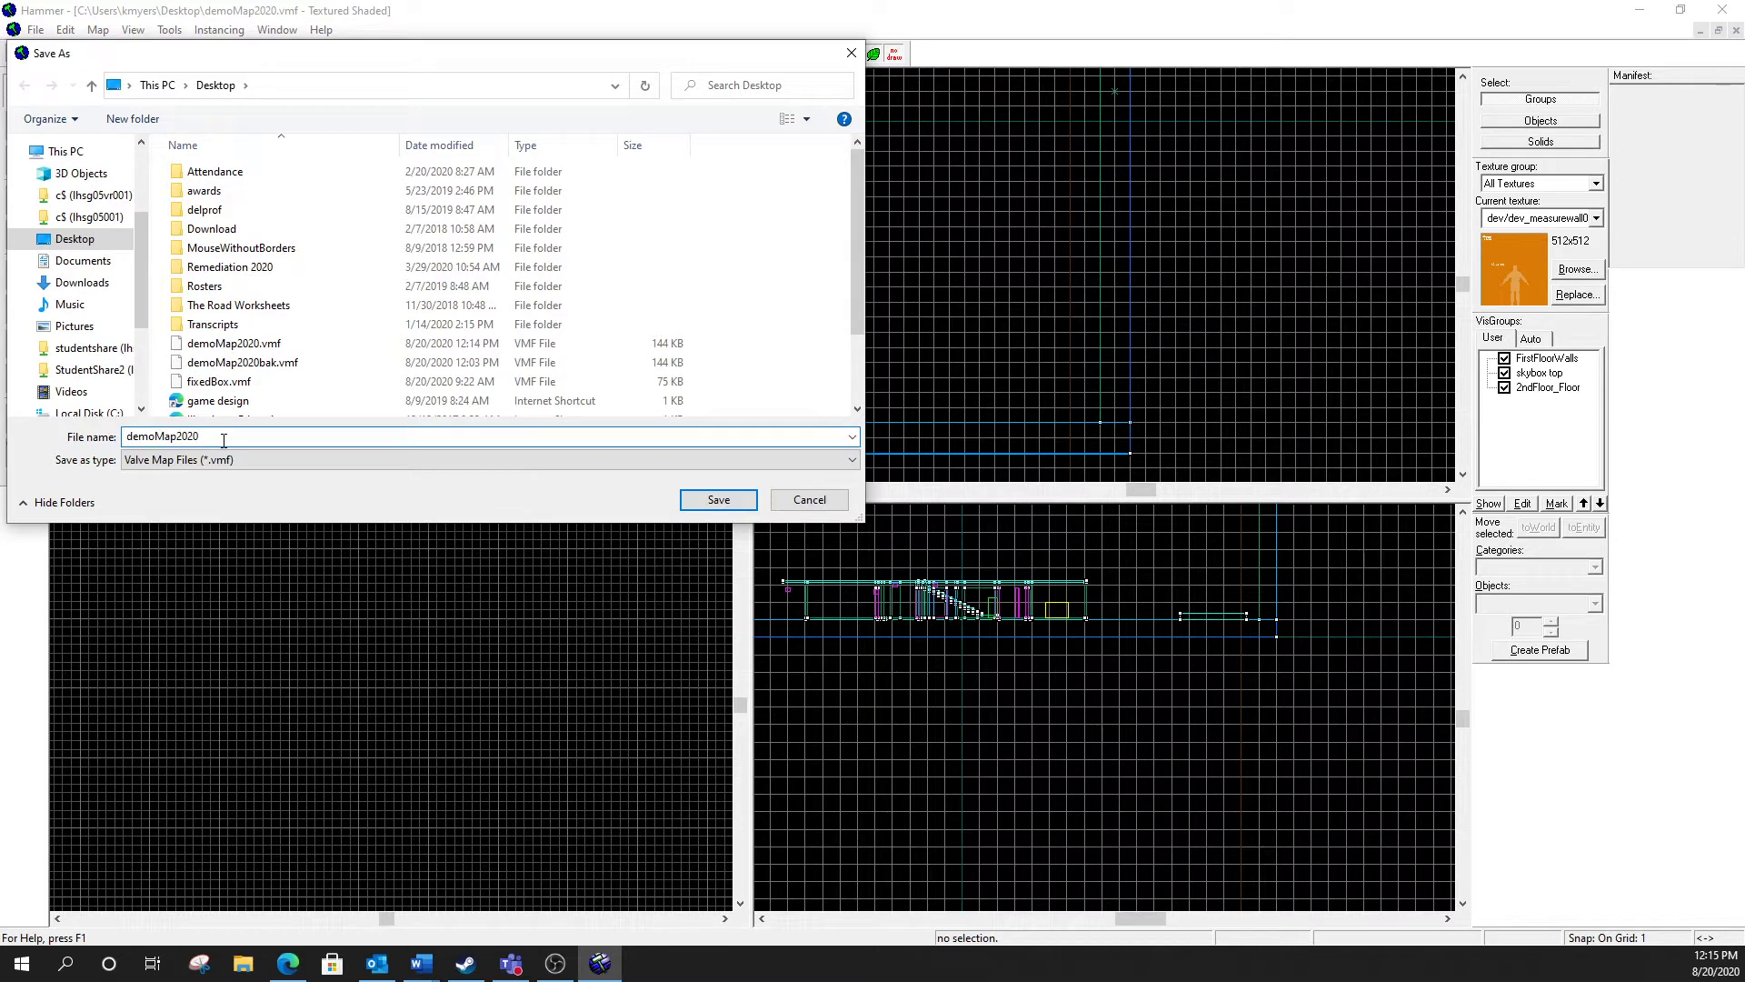
text(new)
click(804, 502)
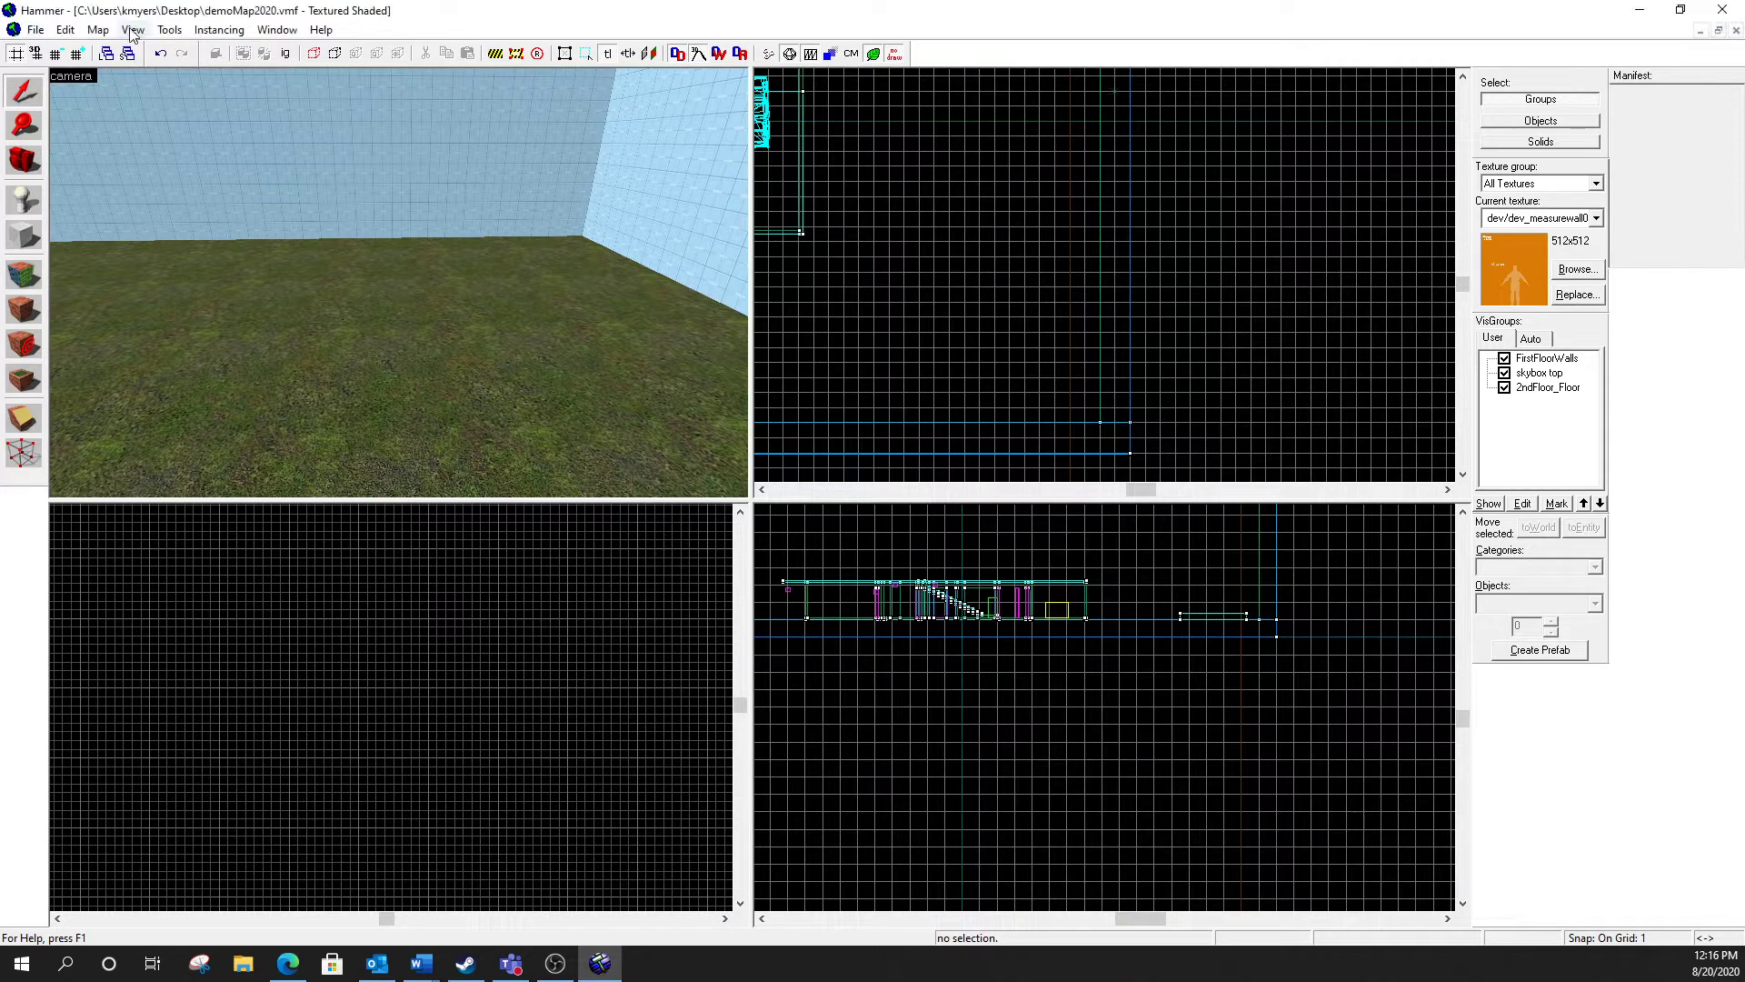
Step: Save the current map and save a copy of it on the Desktop as demoMap2020new
click(36, 30)
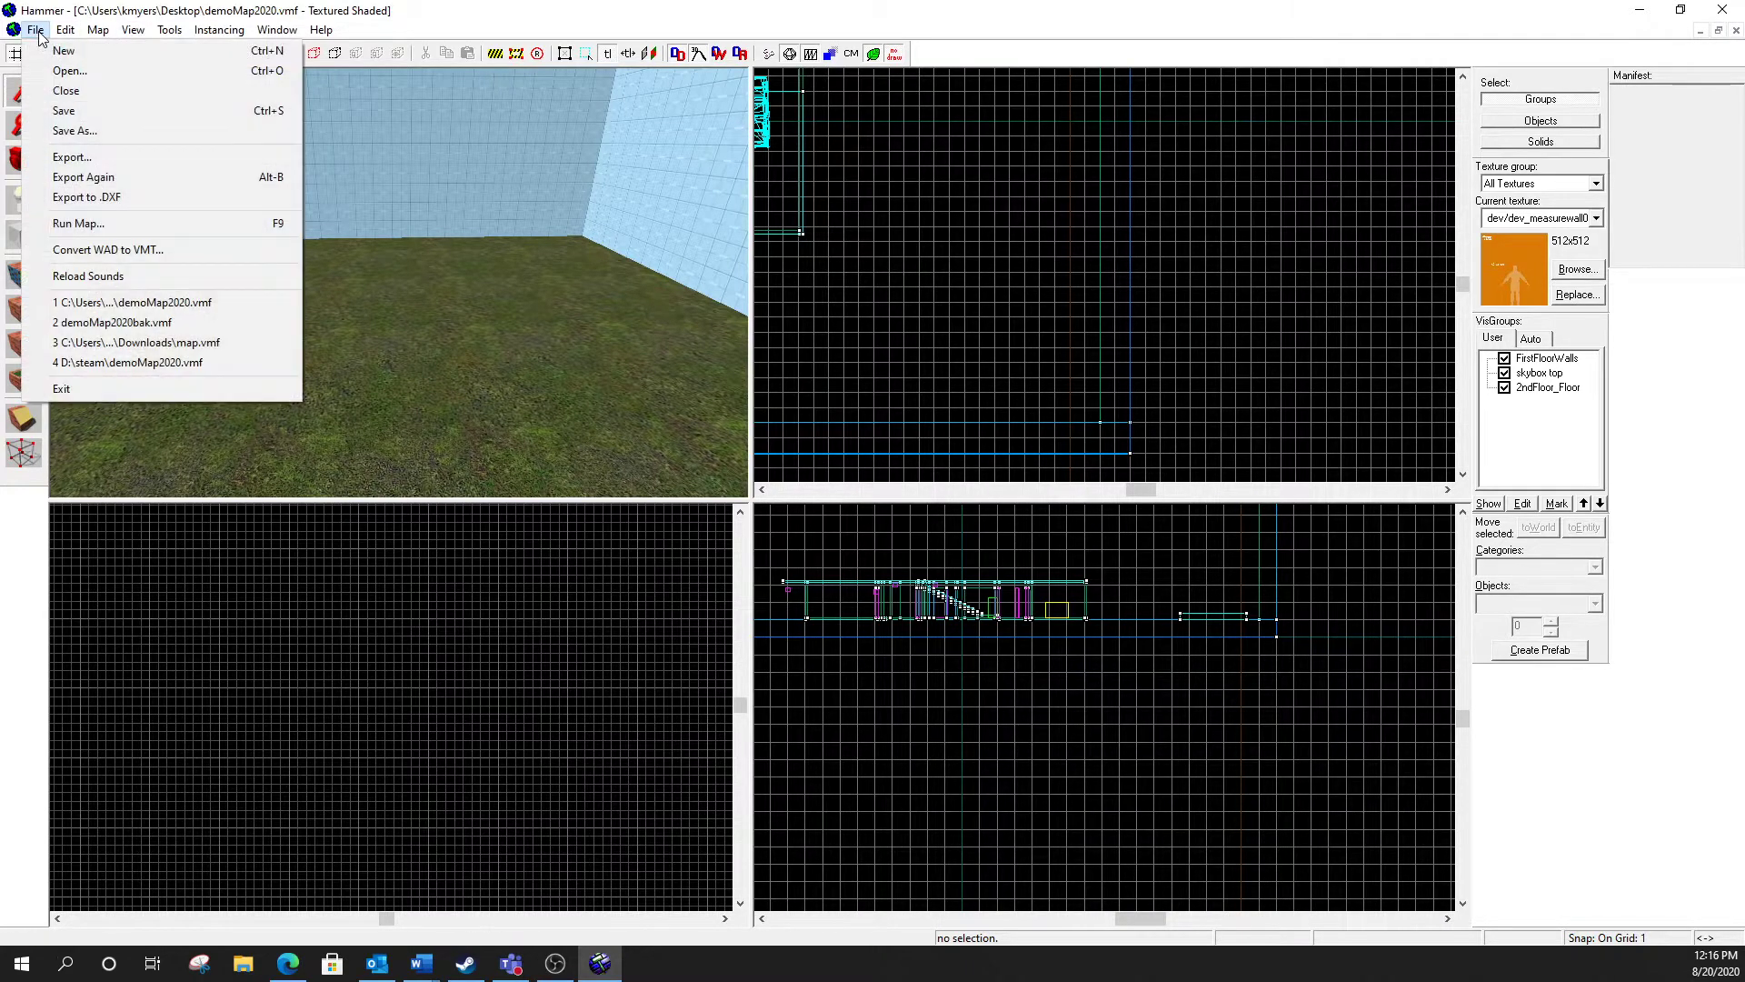
click(64, 111)
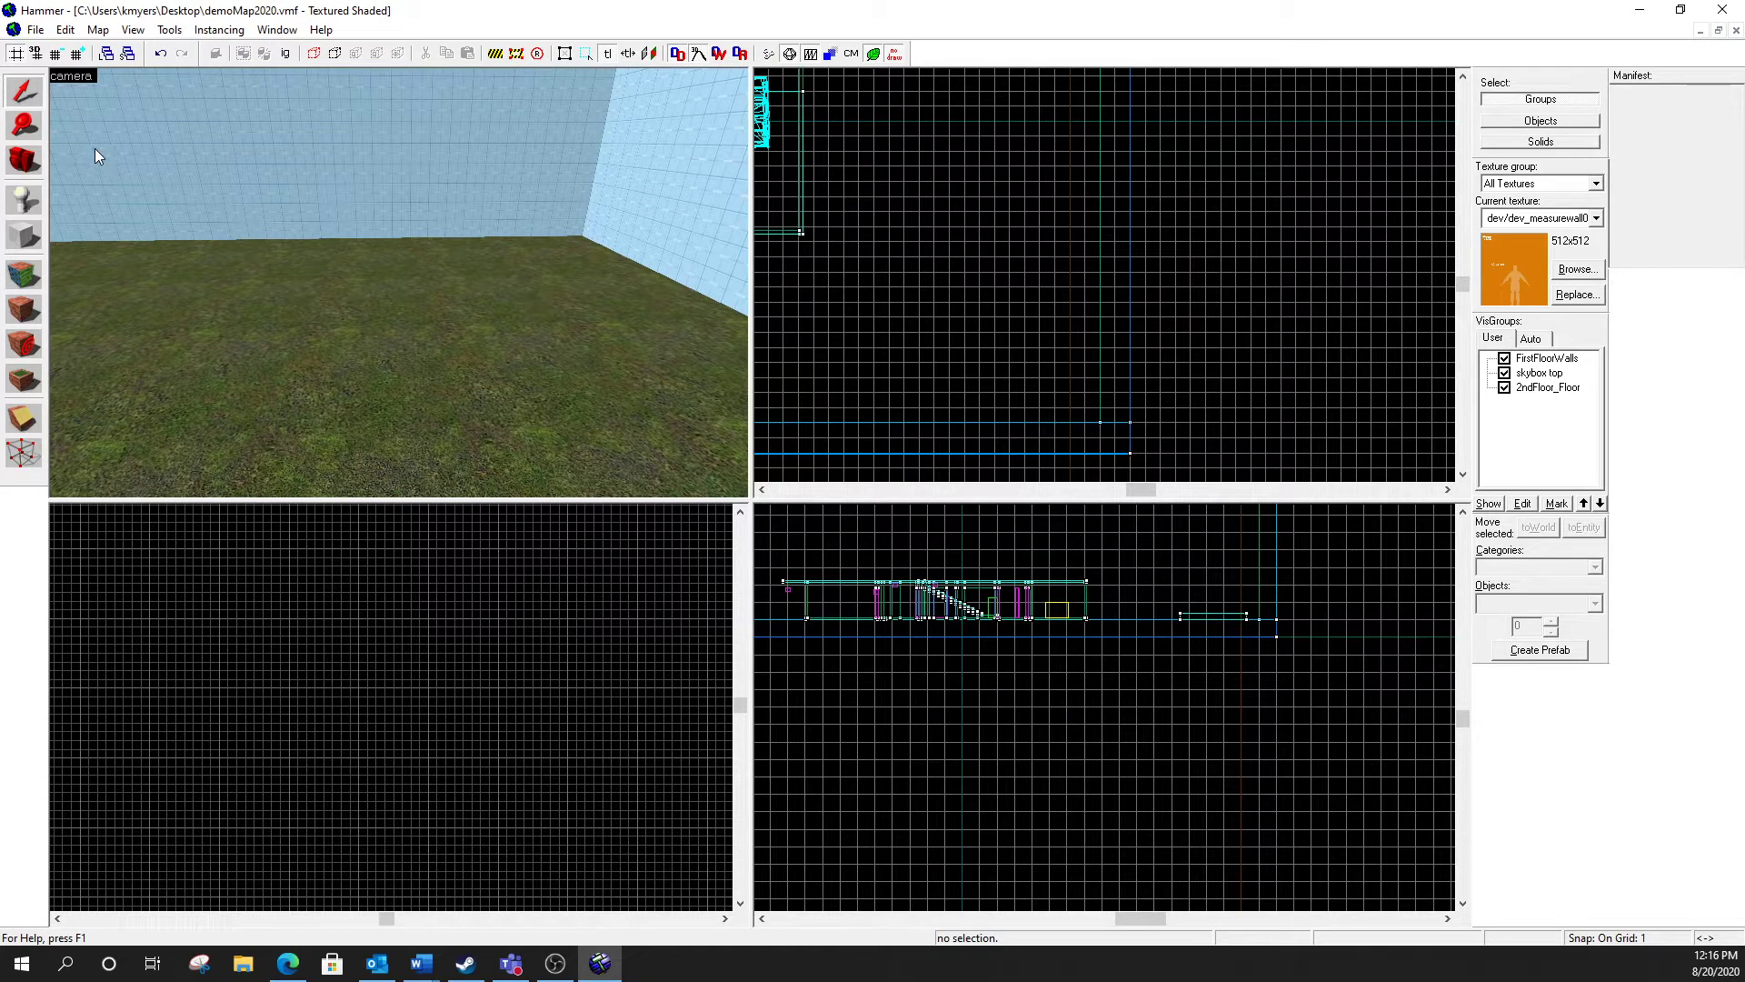
click(35, 31)
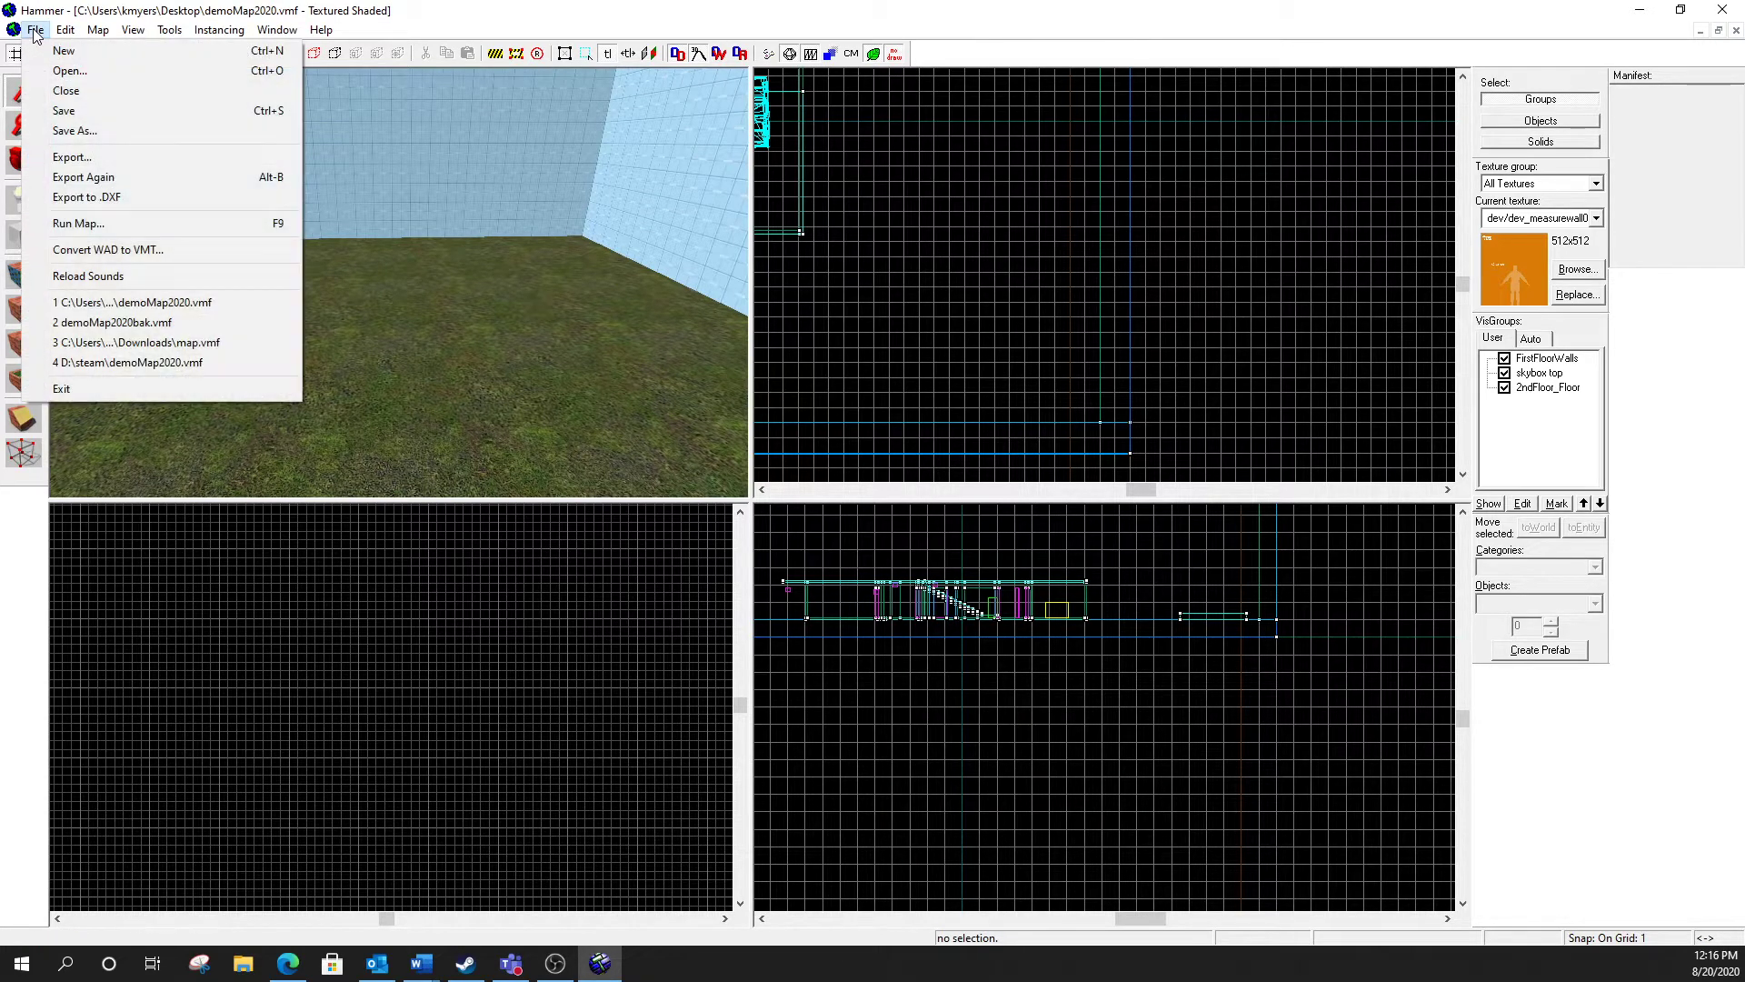
click(80, 133)
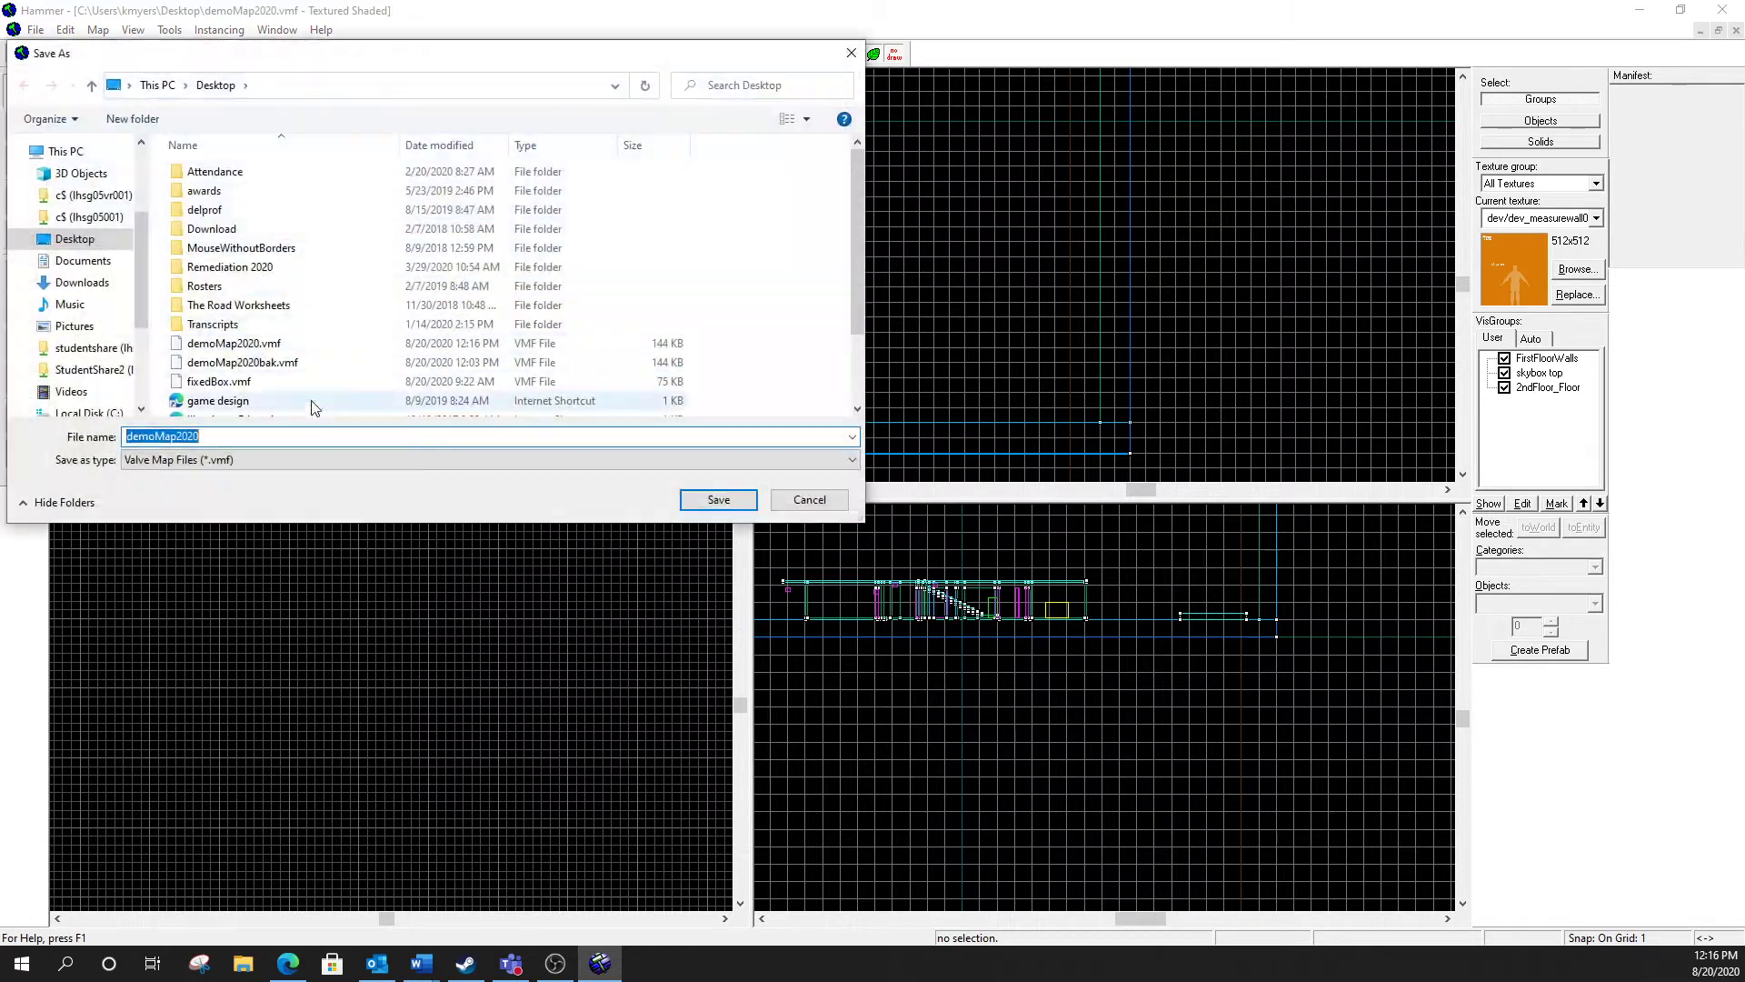
click(247, 437)
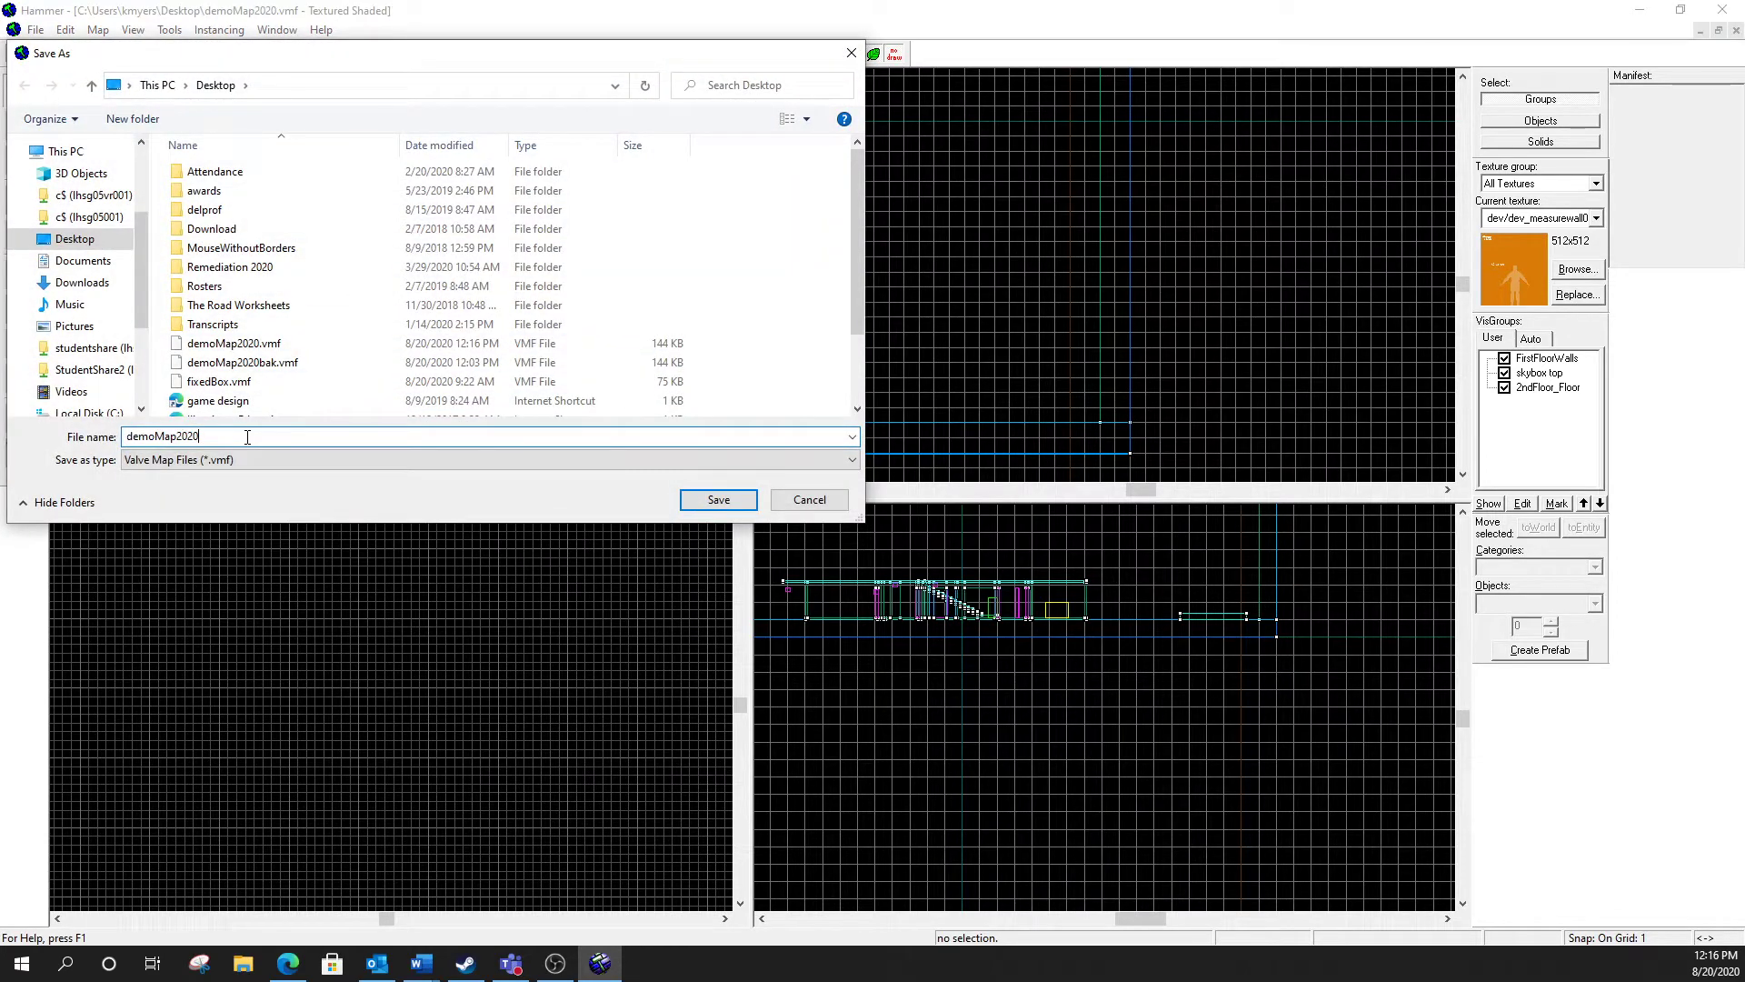
text(new)
click(714, 501)
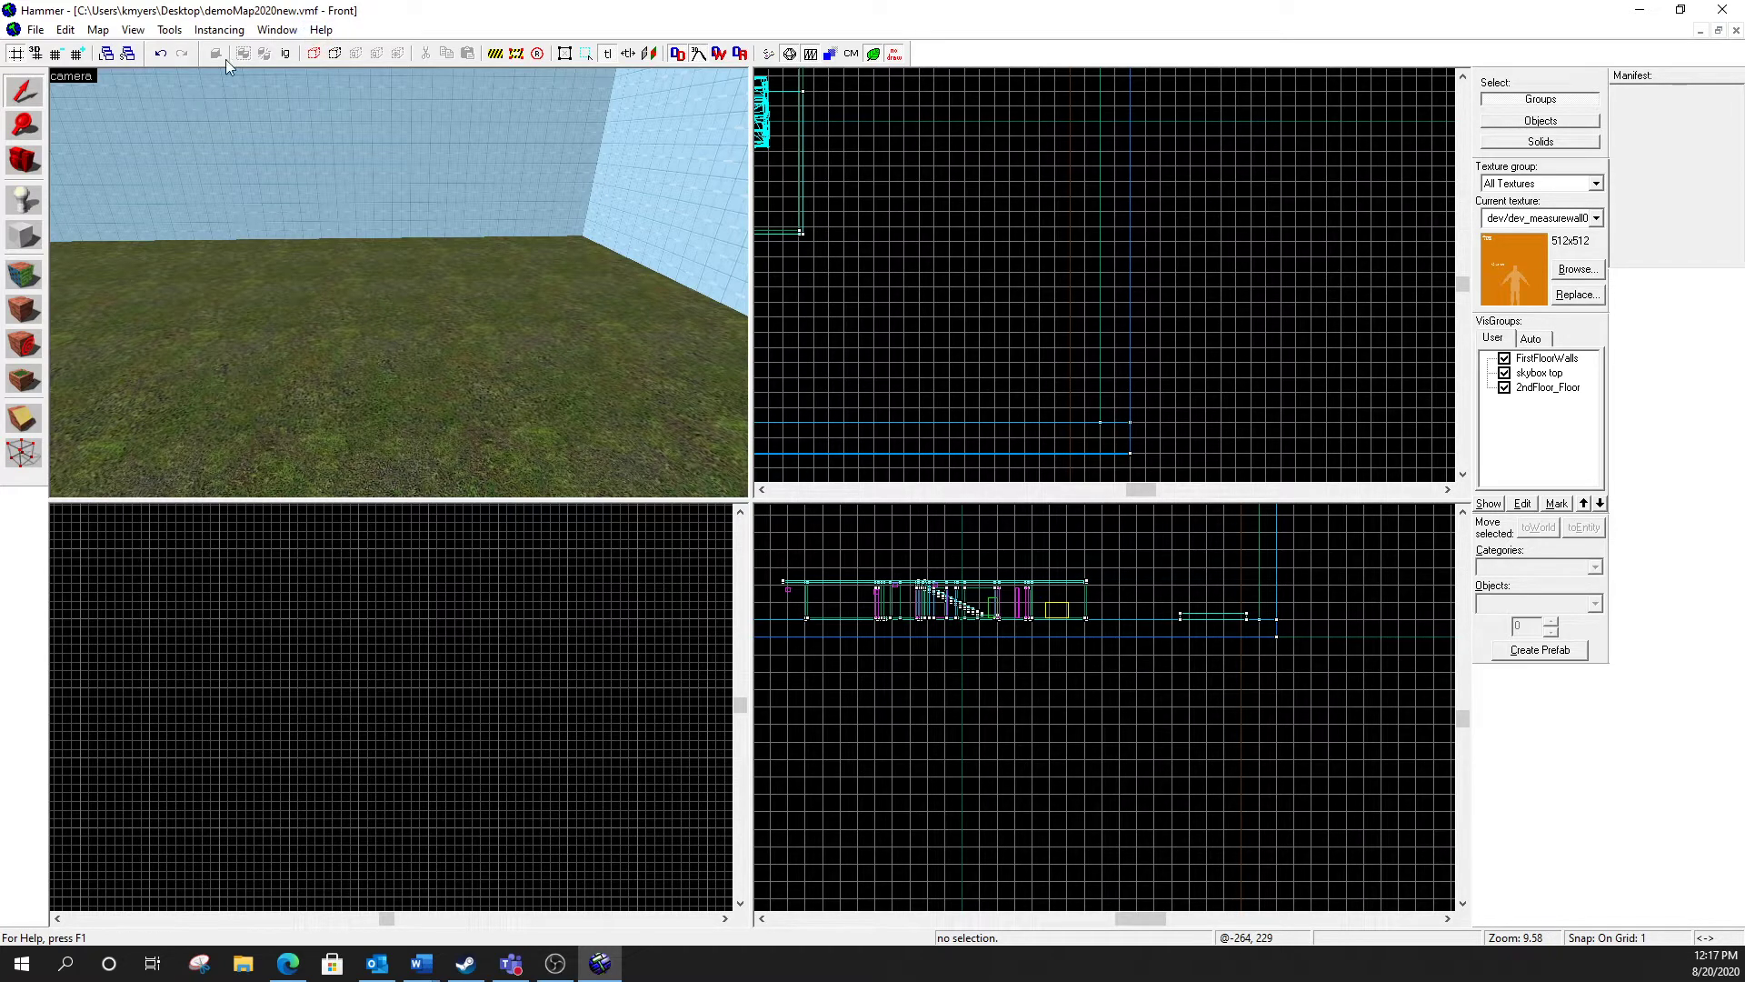
Step: Create a block about 363 wide, 334 long and 136 high on the grass beside the building, drawing it in the top view
click(109, 206)
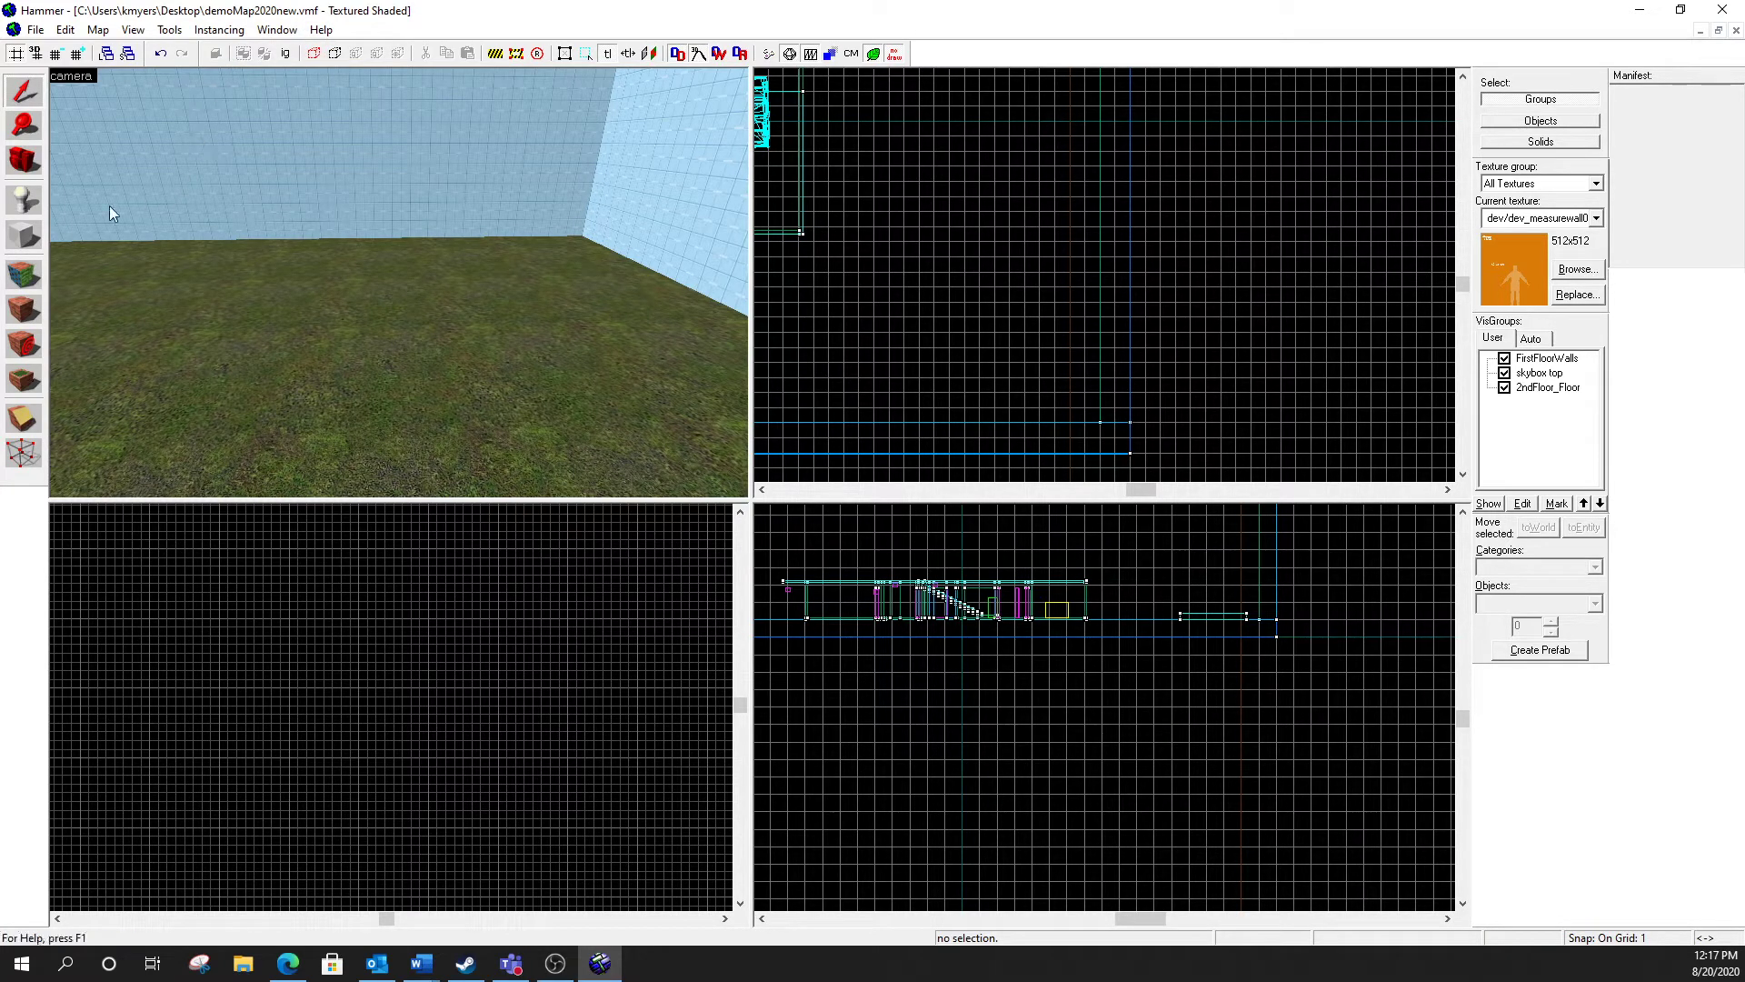
click(29, 239)
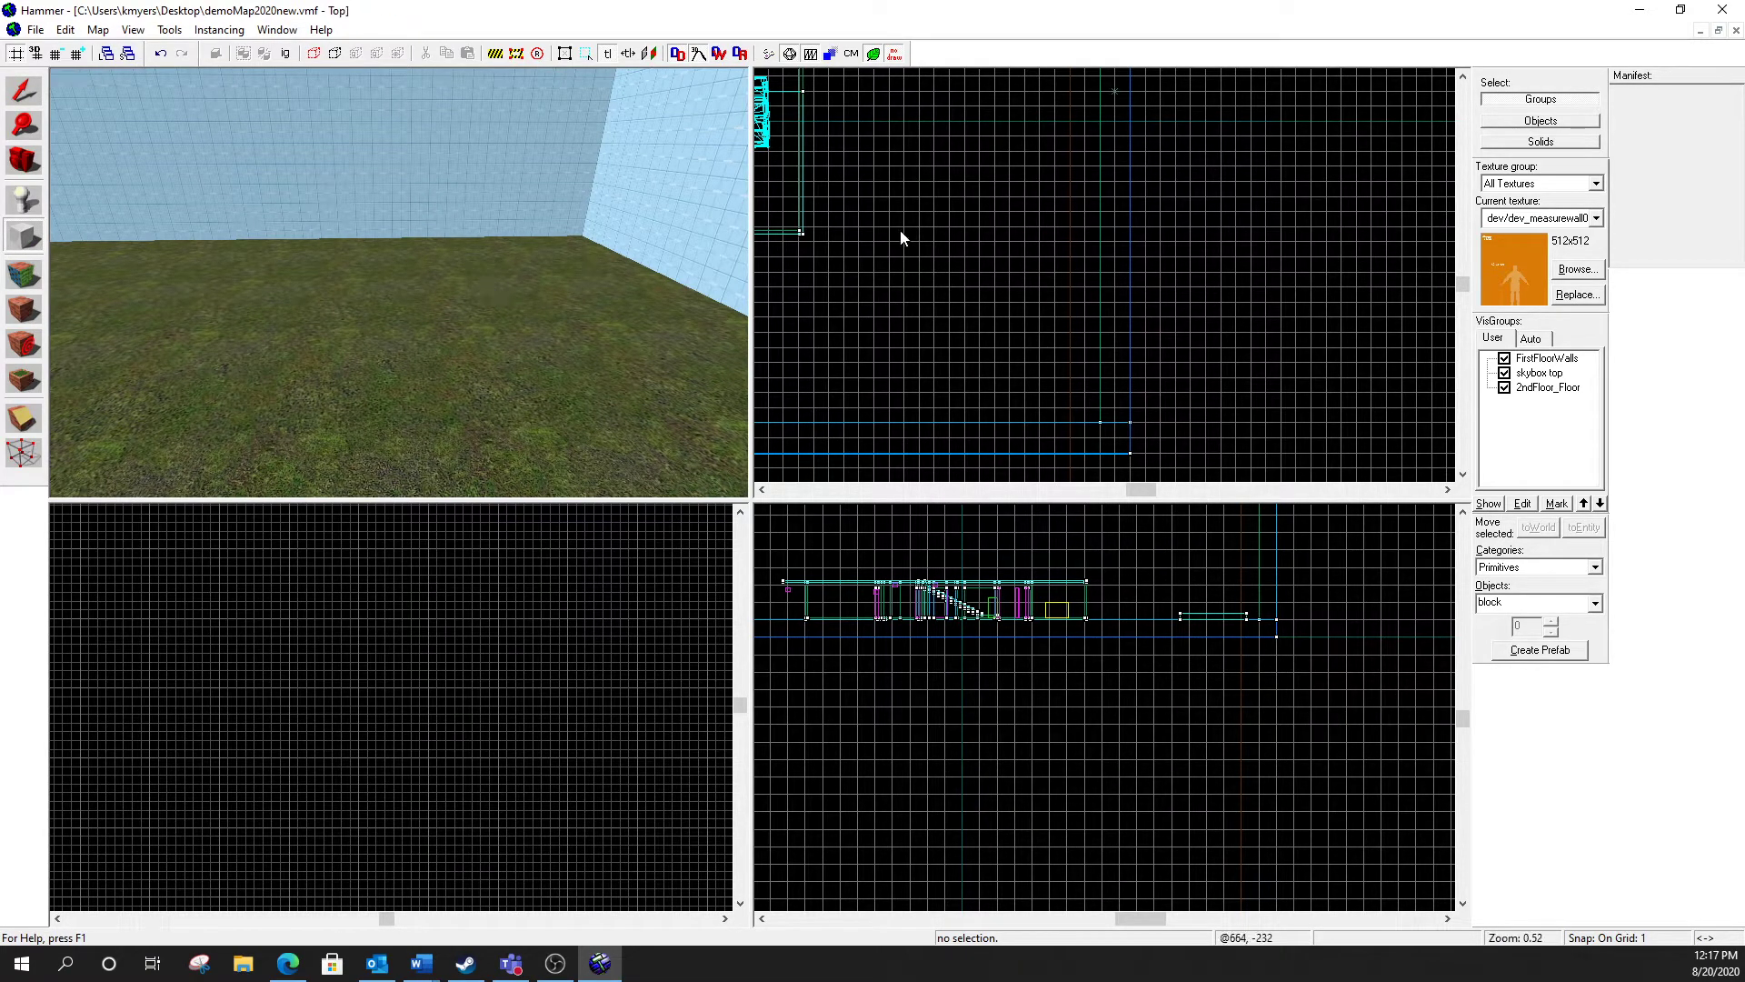
drag(872, 197, 1051, 367)
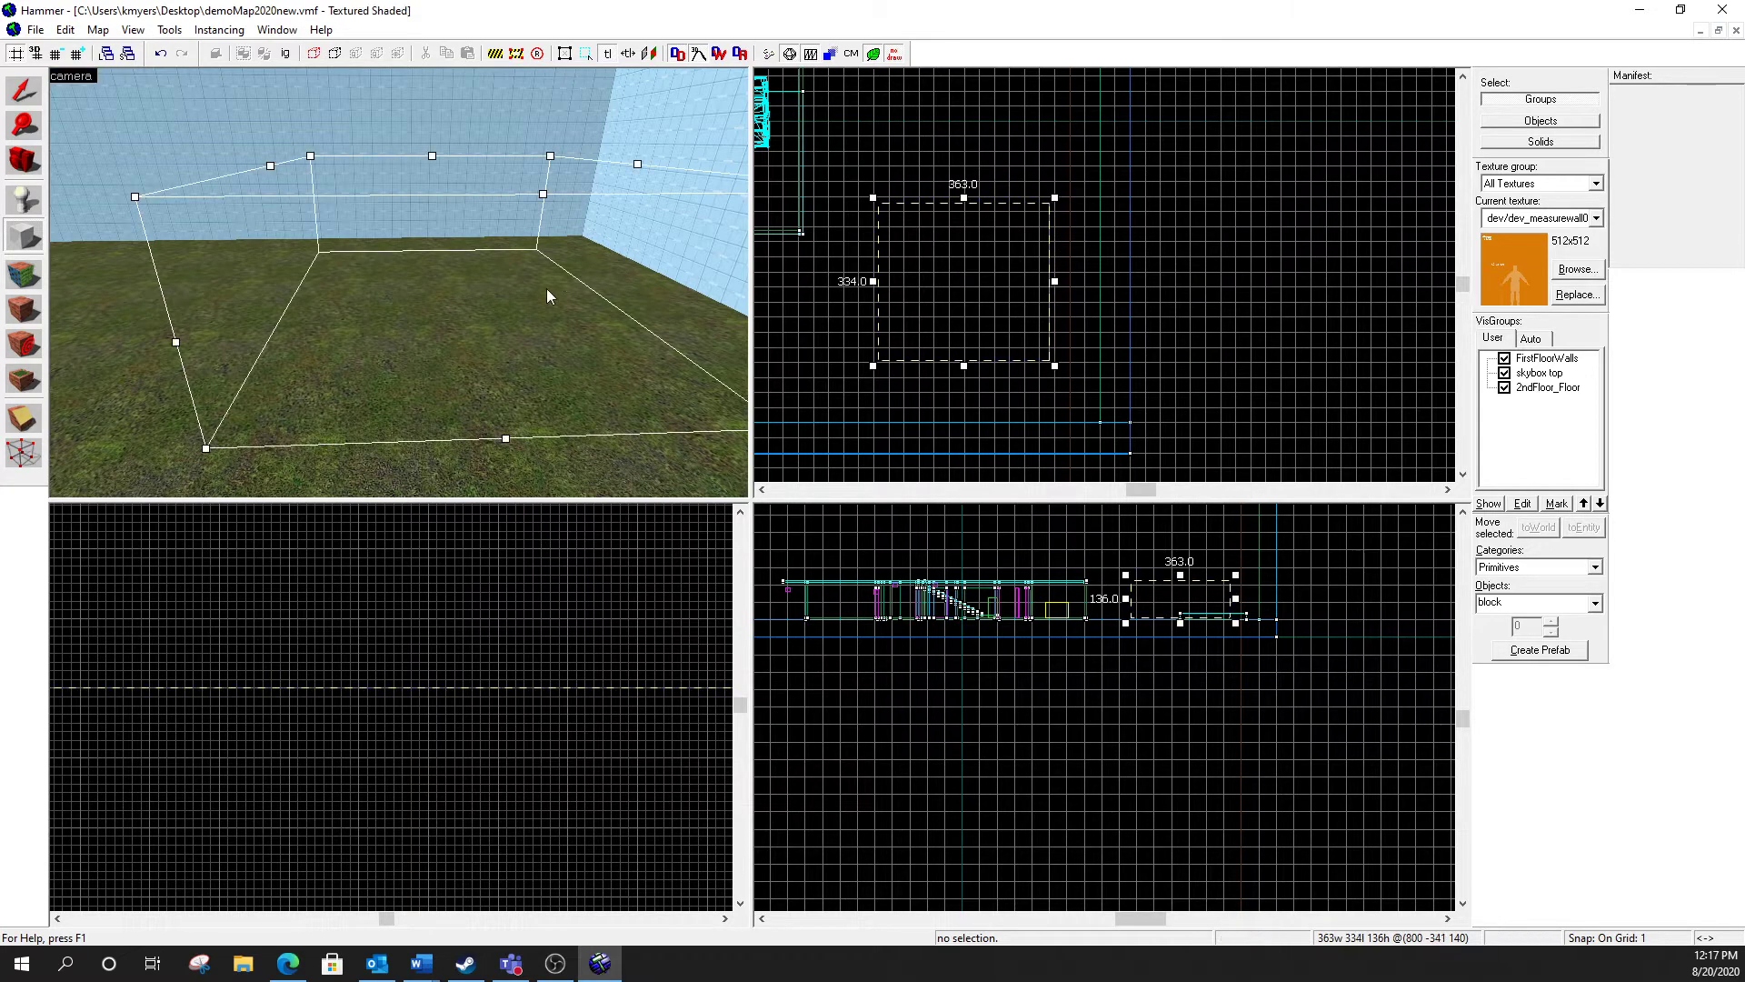
key(z)
key(s)
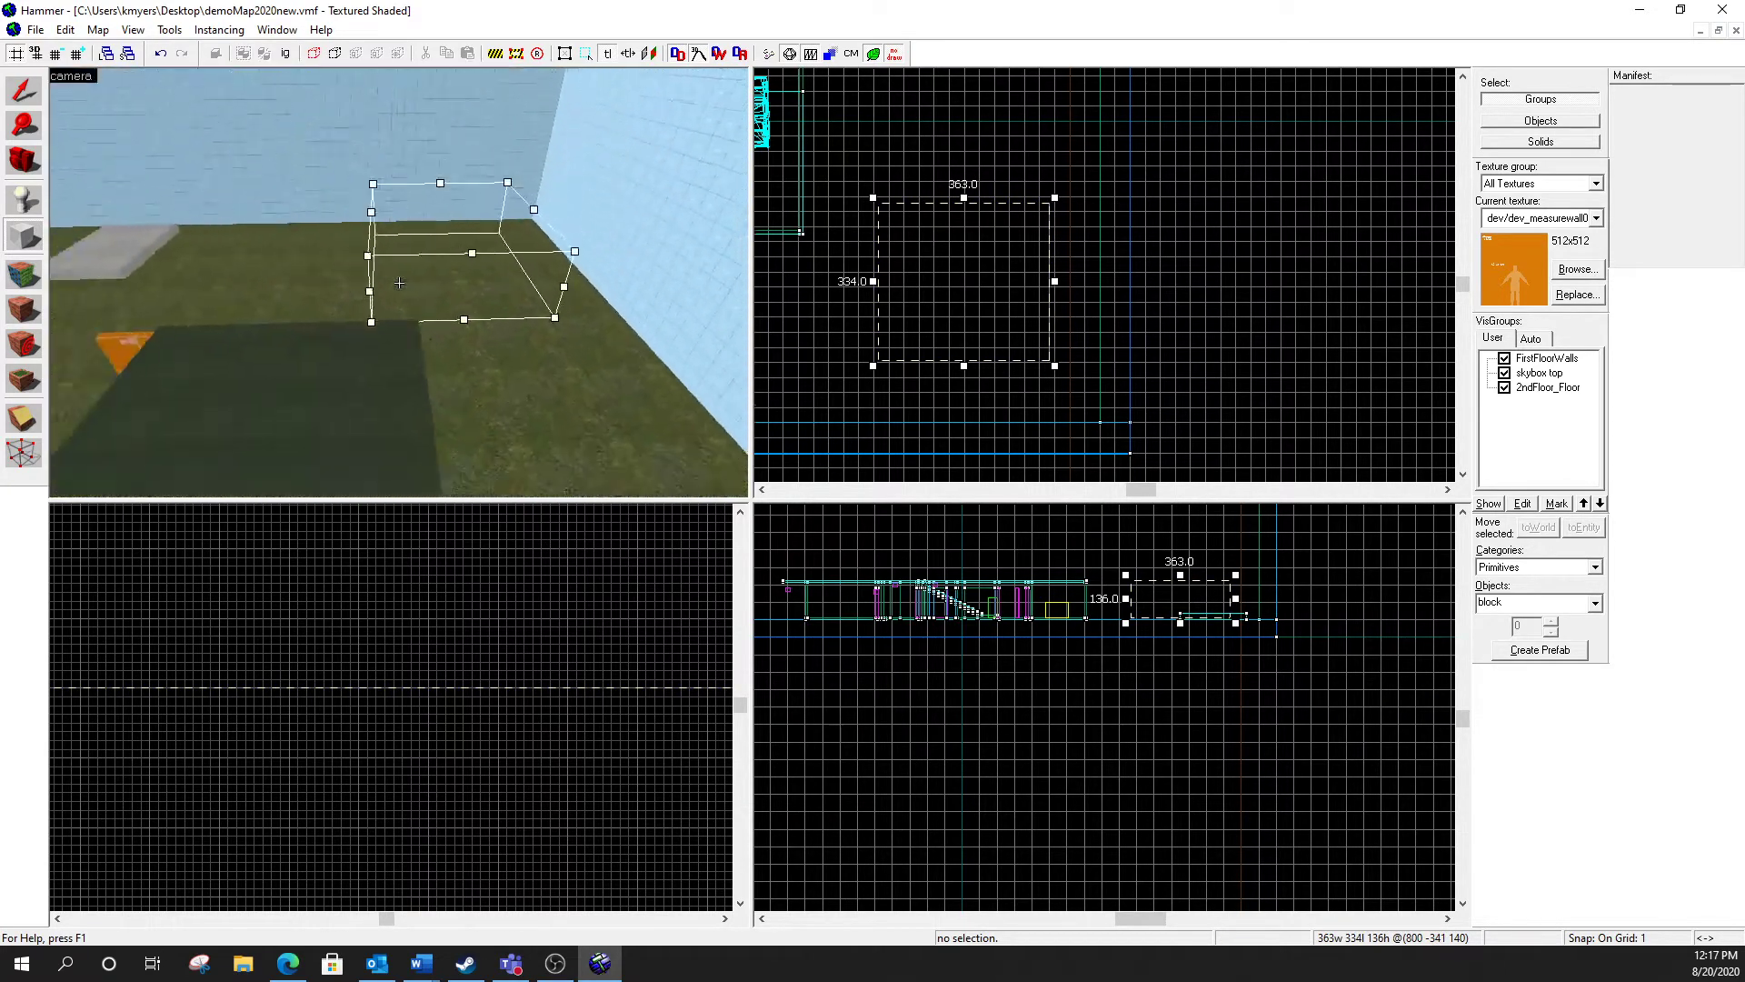
key(a)
key(a)
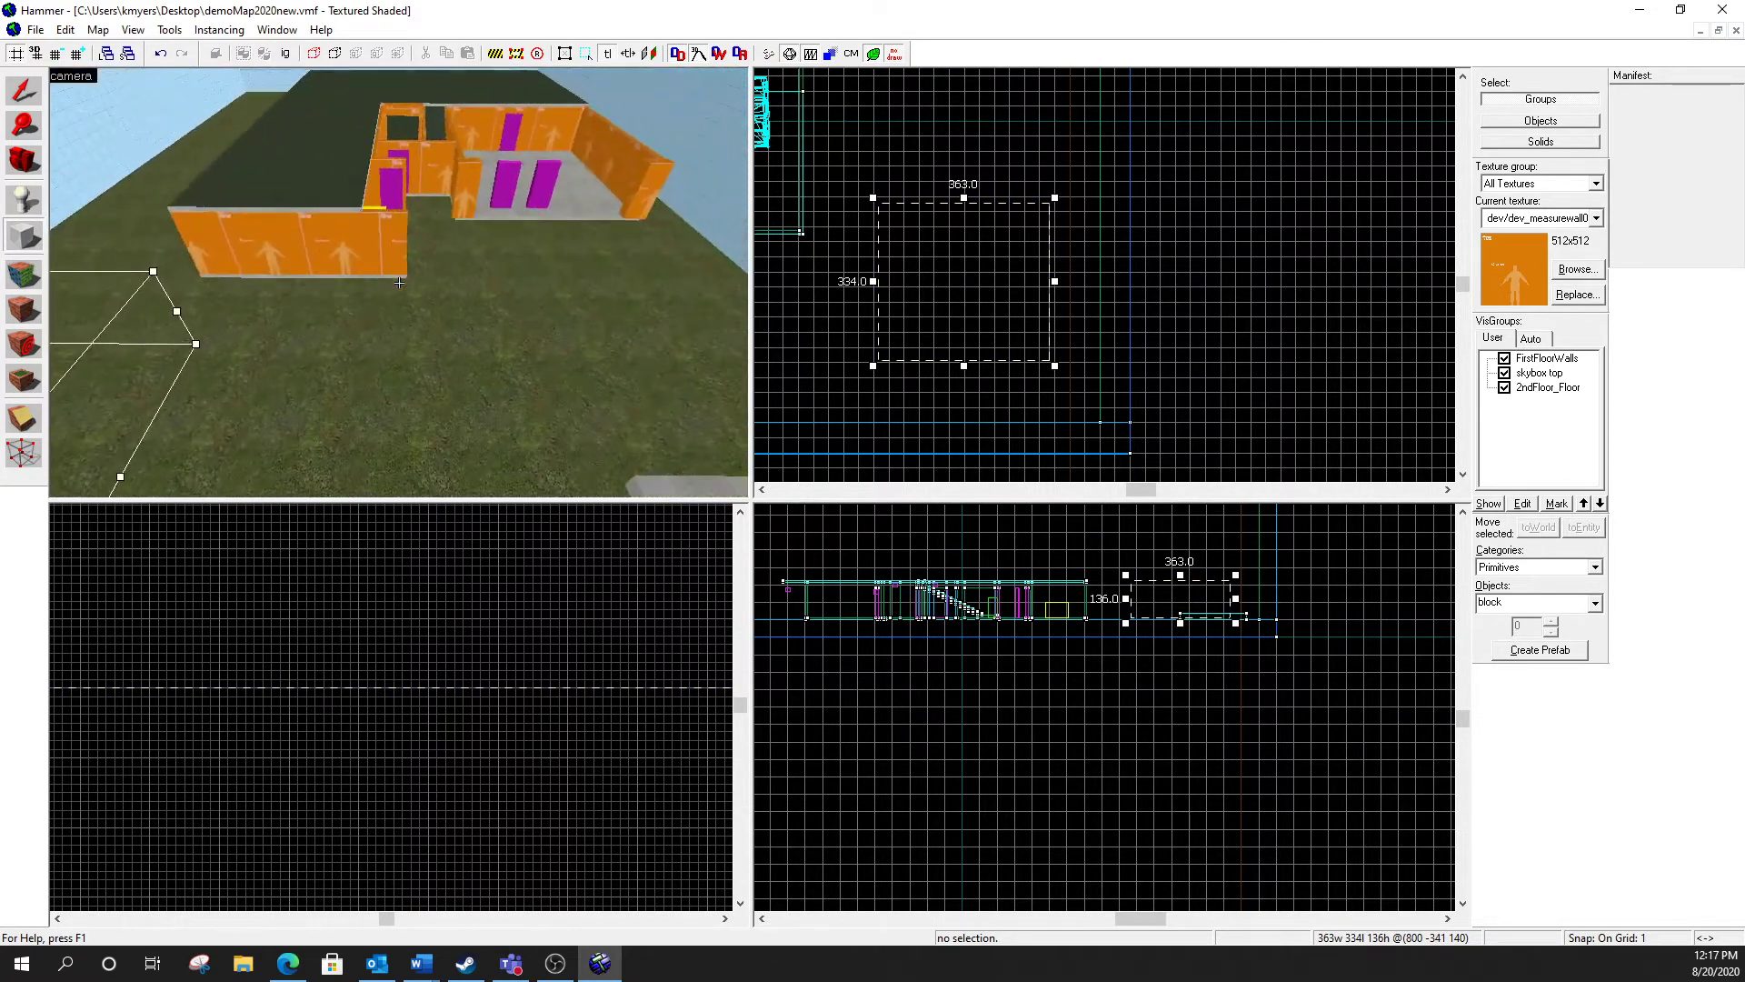
key(d)
key(w)
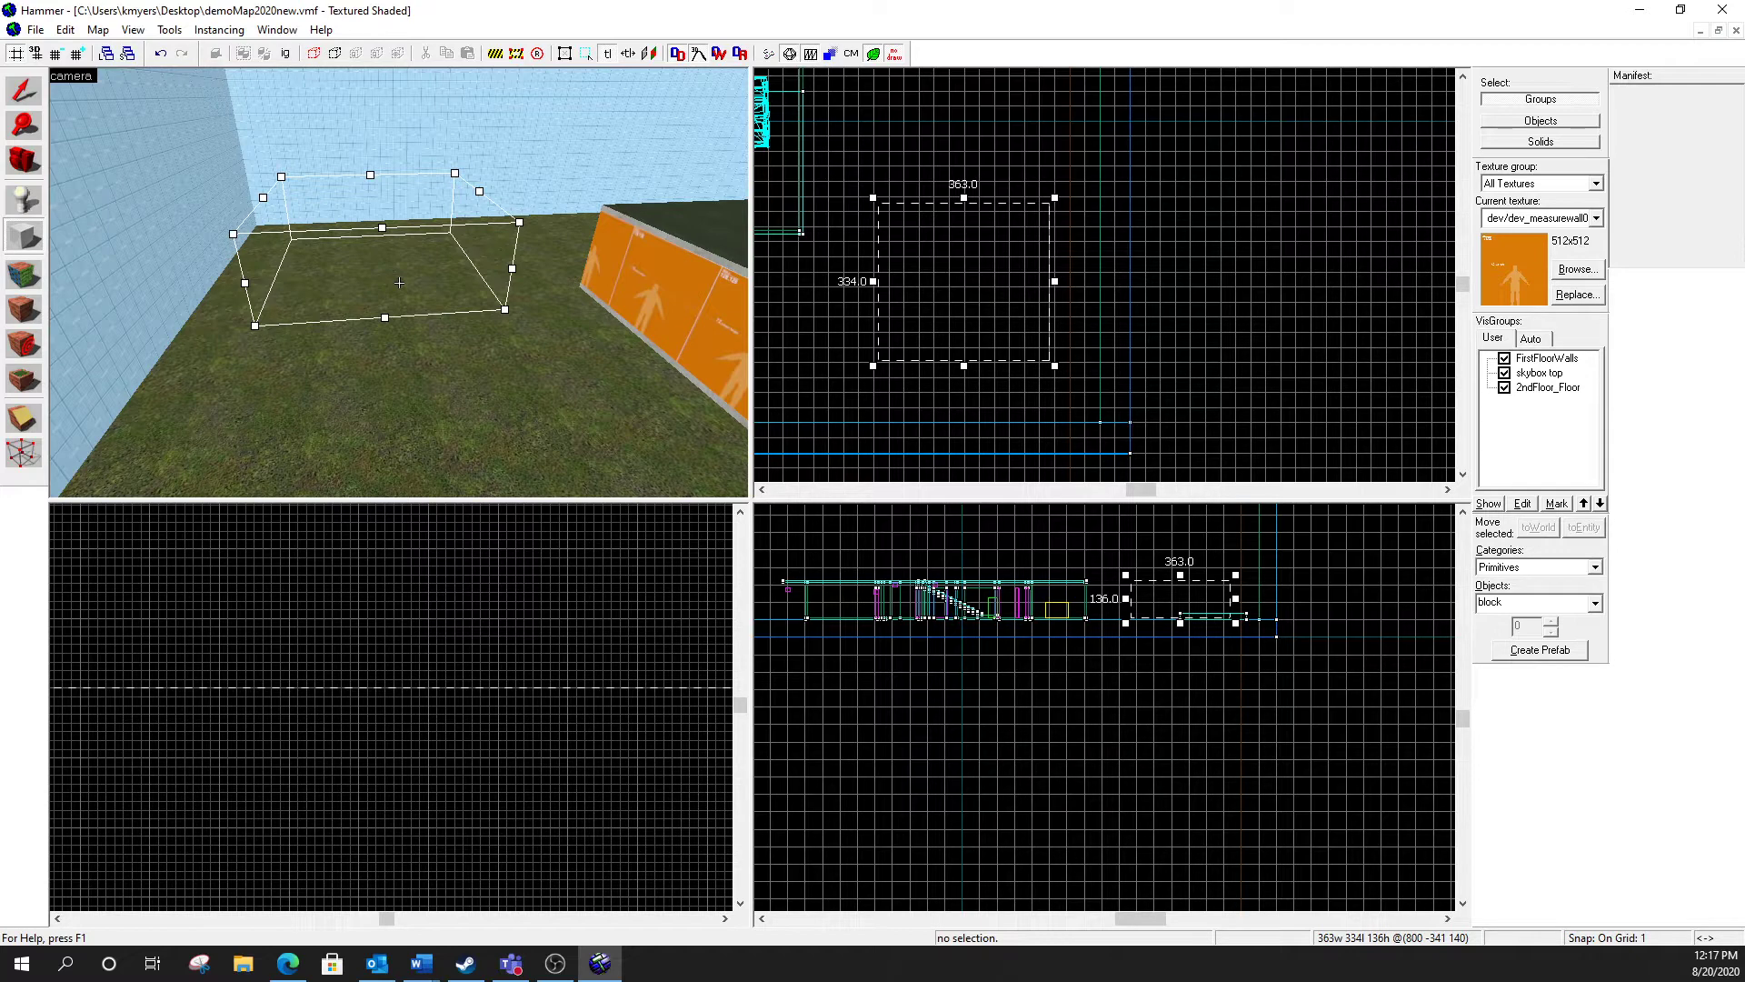
key(Return)
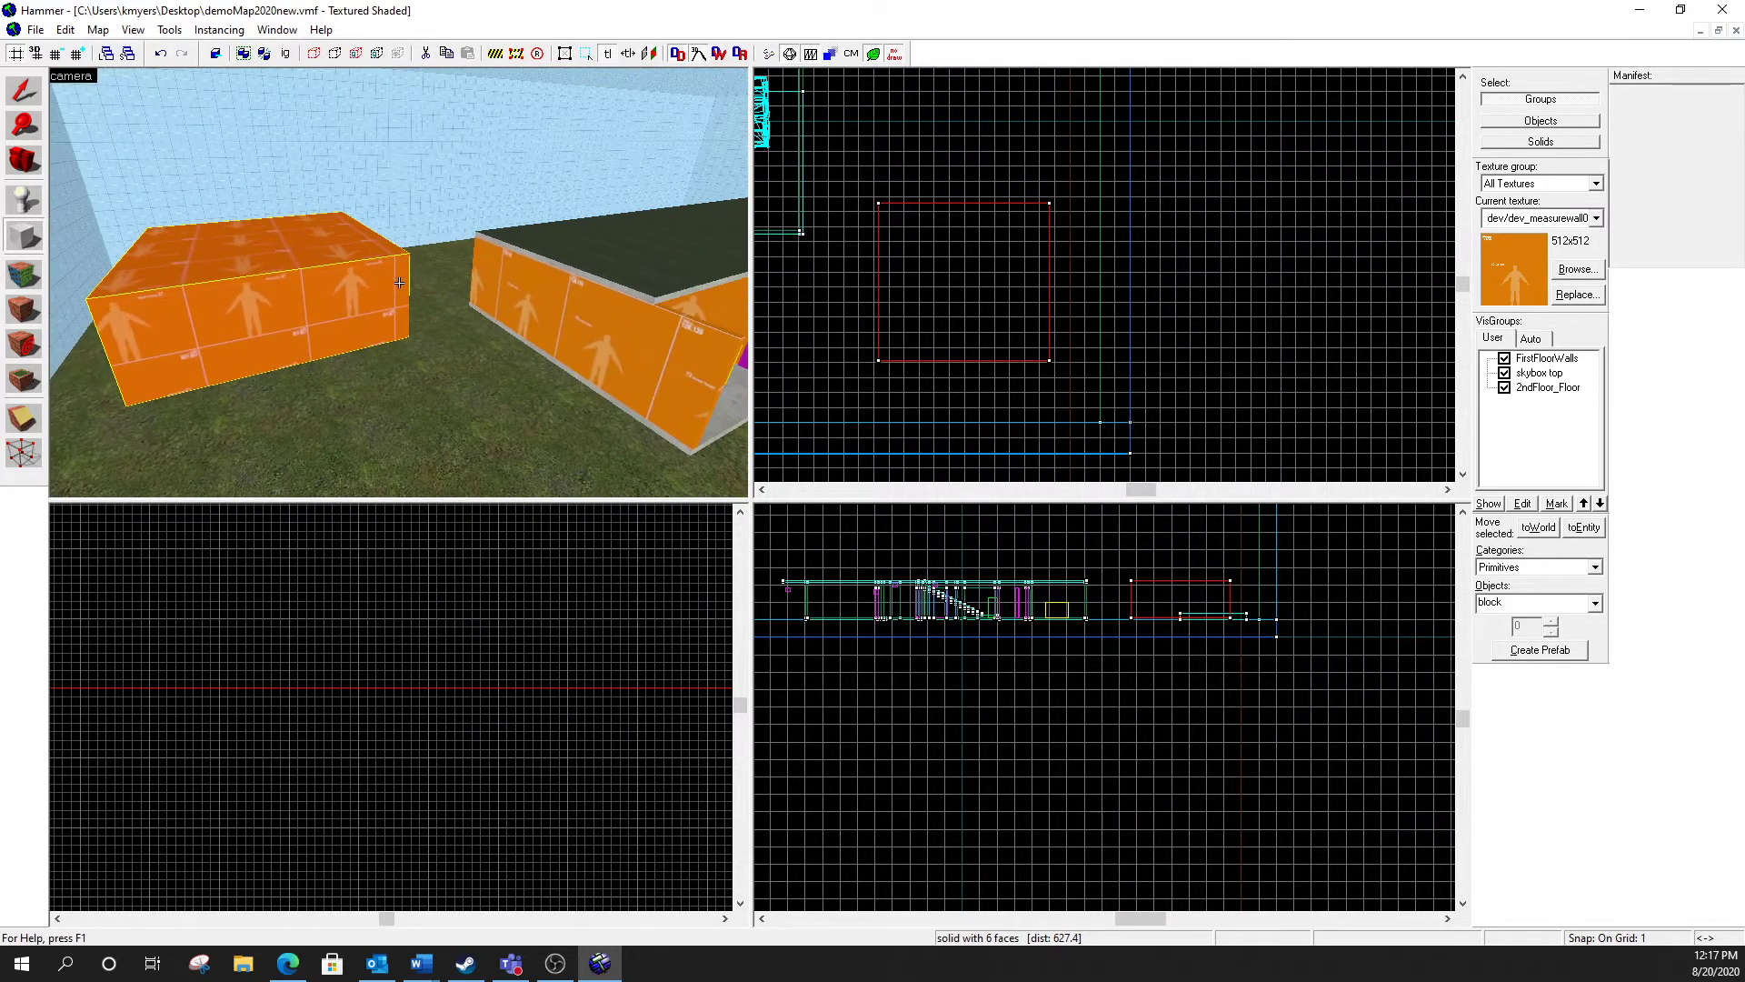
Step: Create a second block about 229 wide, 229 long and 136 high between the large block and the concrete slab
key(w)
key(d)
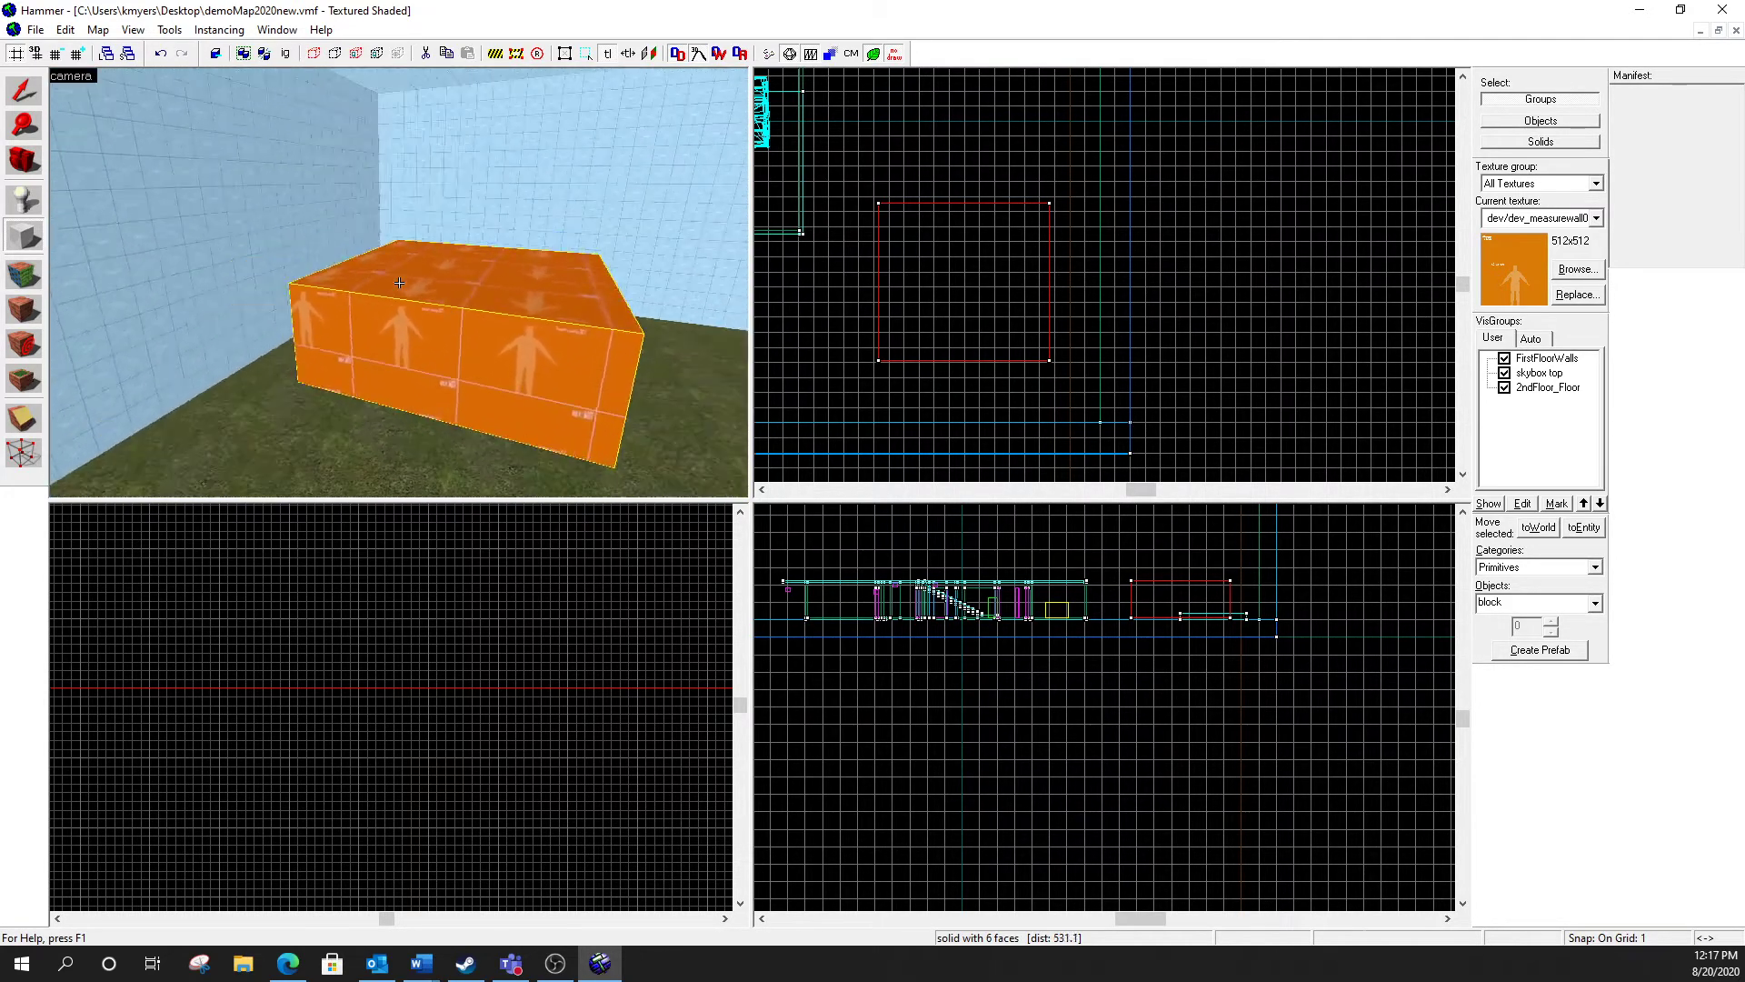
key(d)
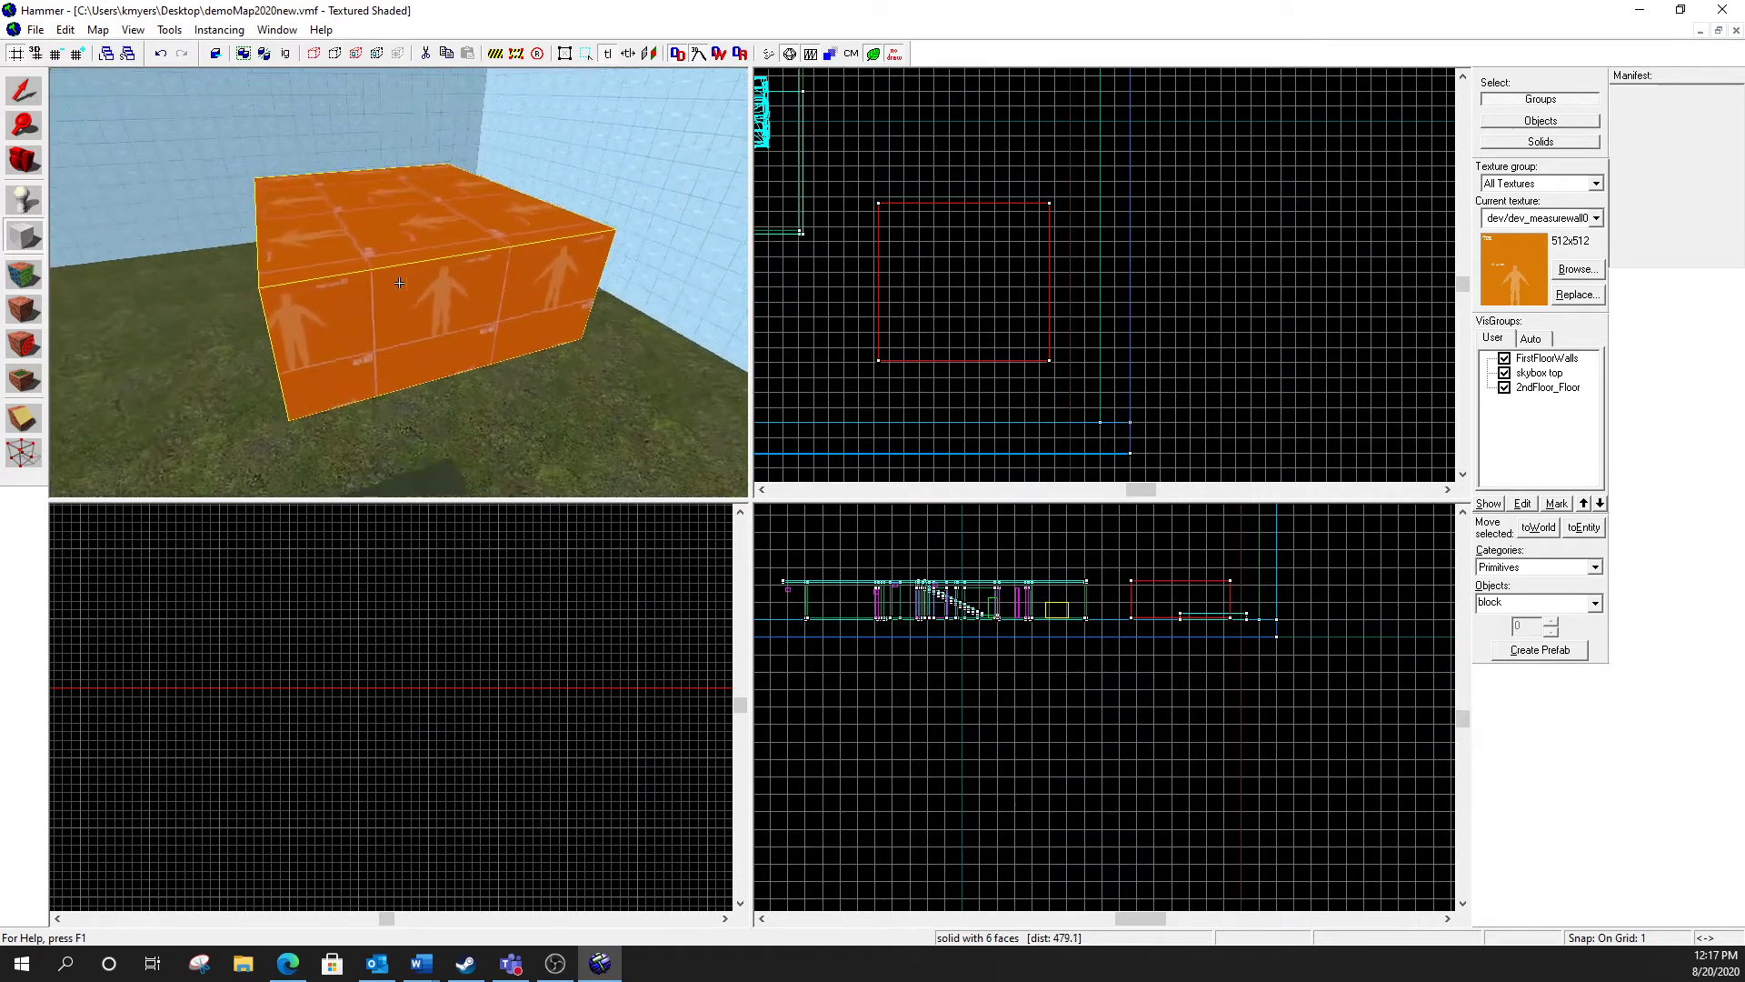
key(a)
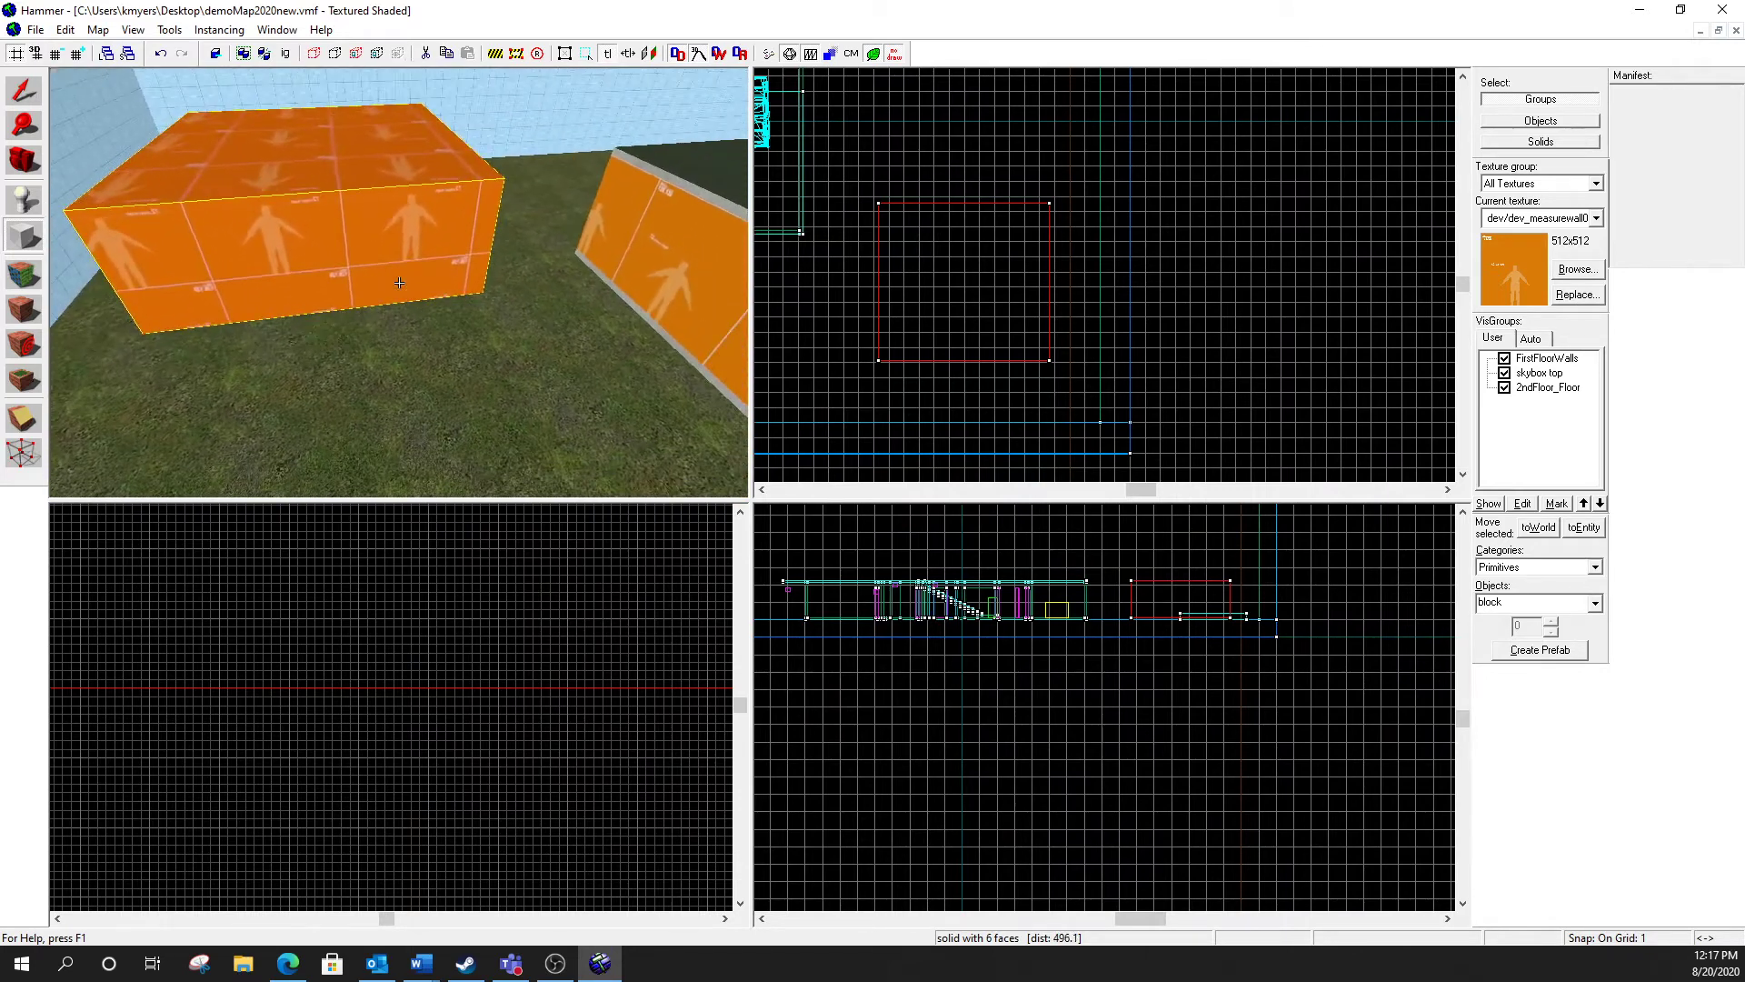
key(a)
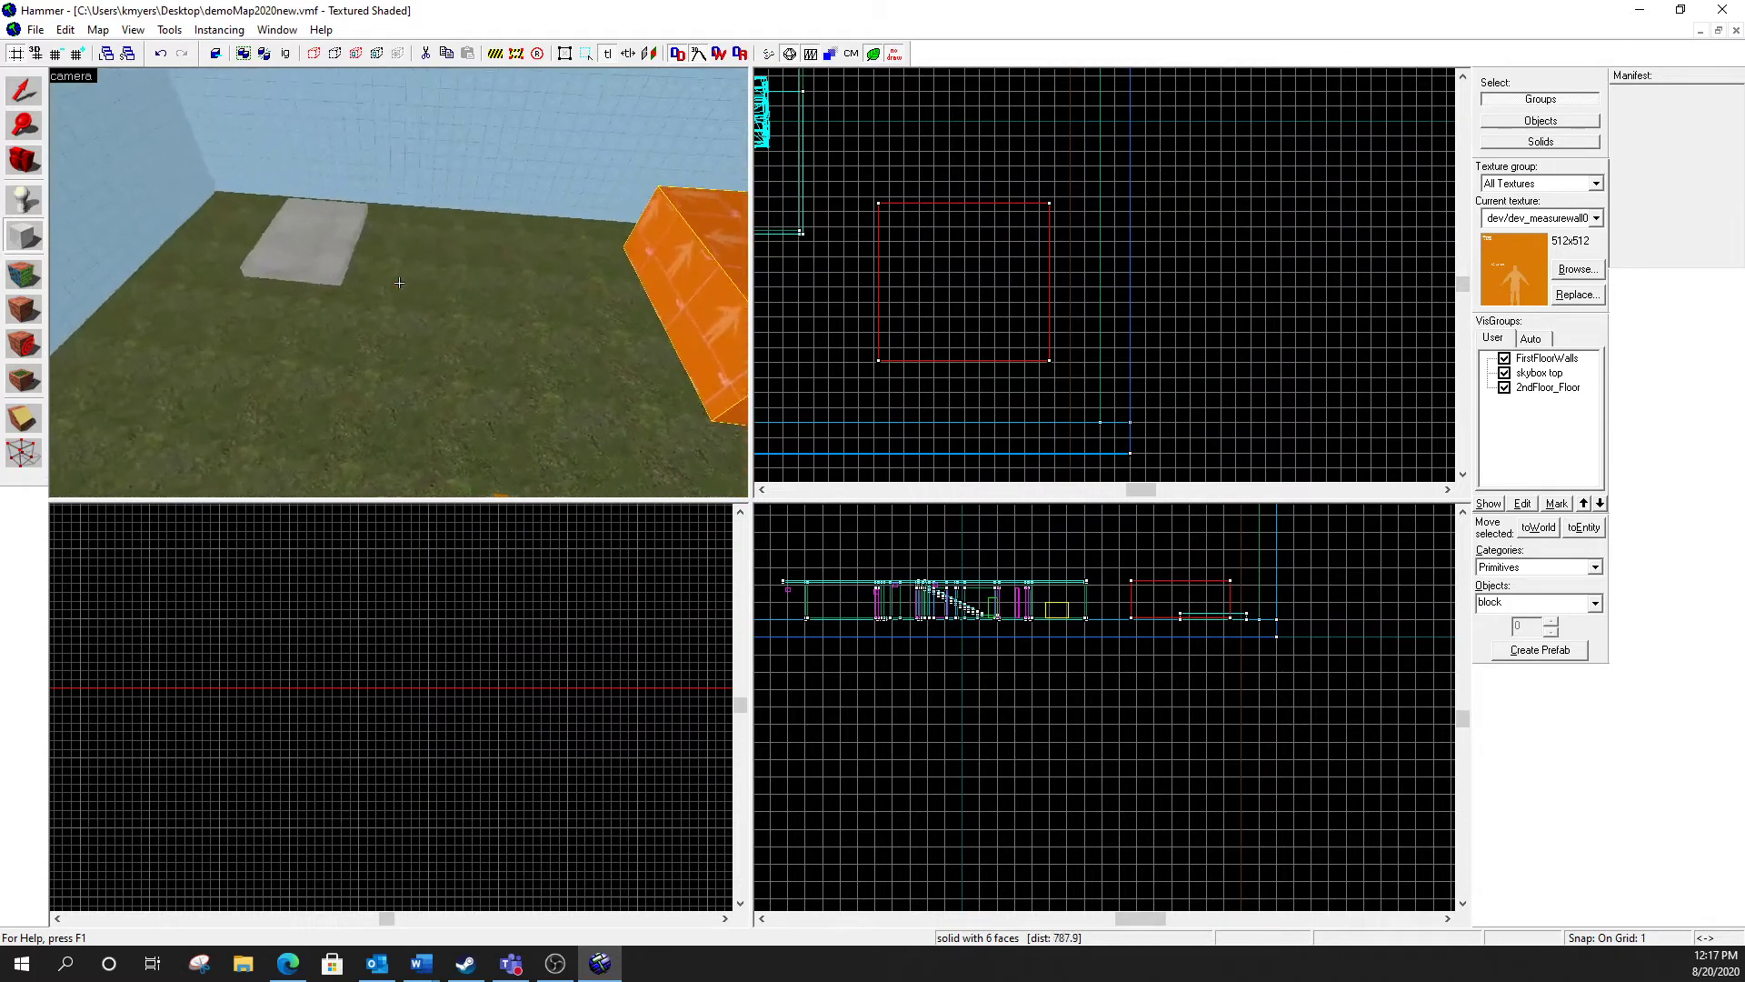
key(w)
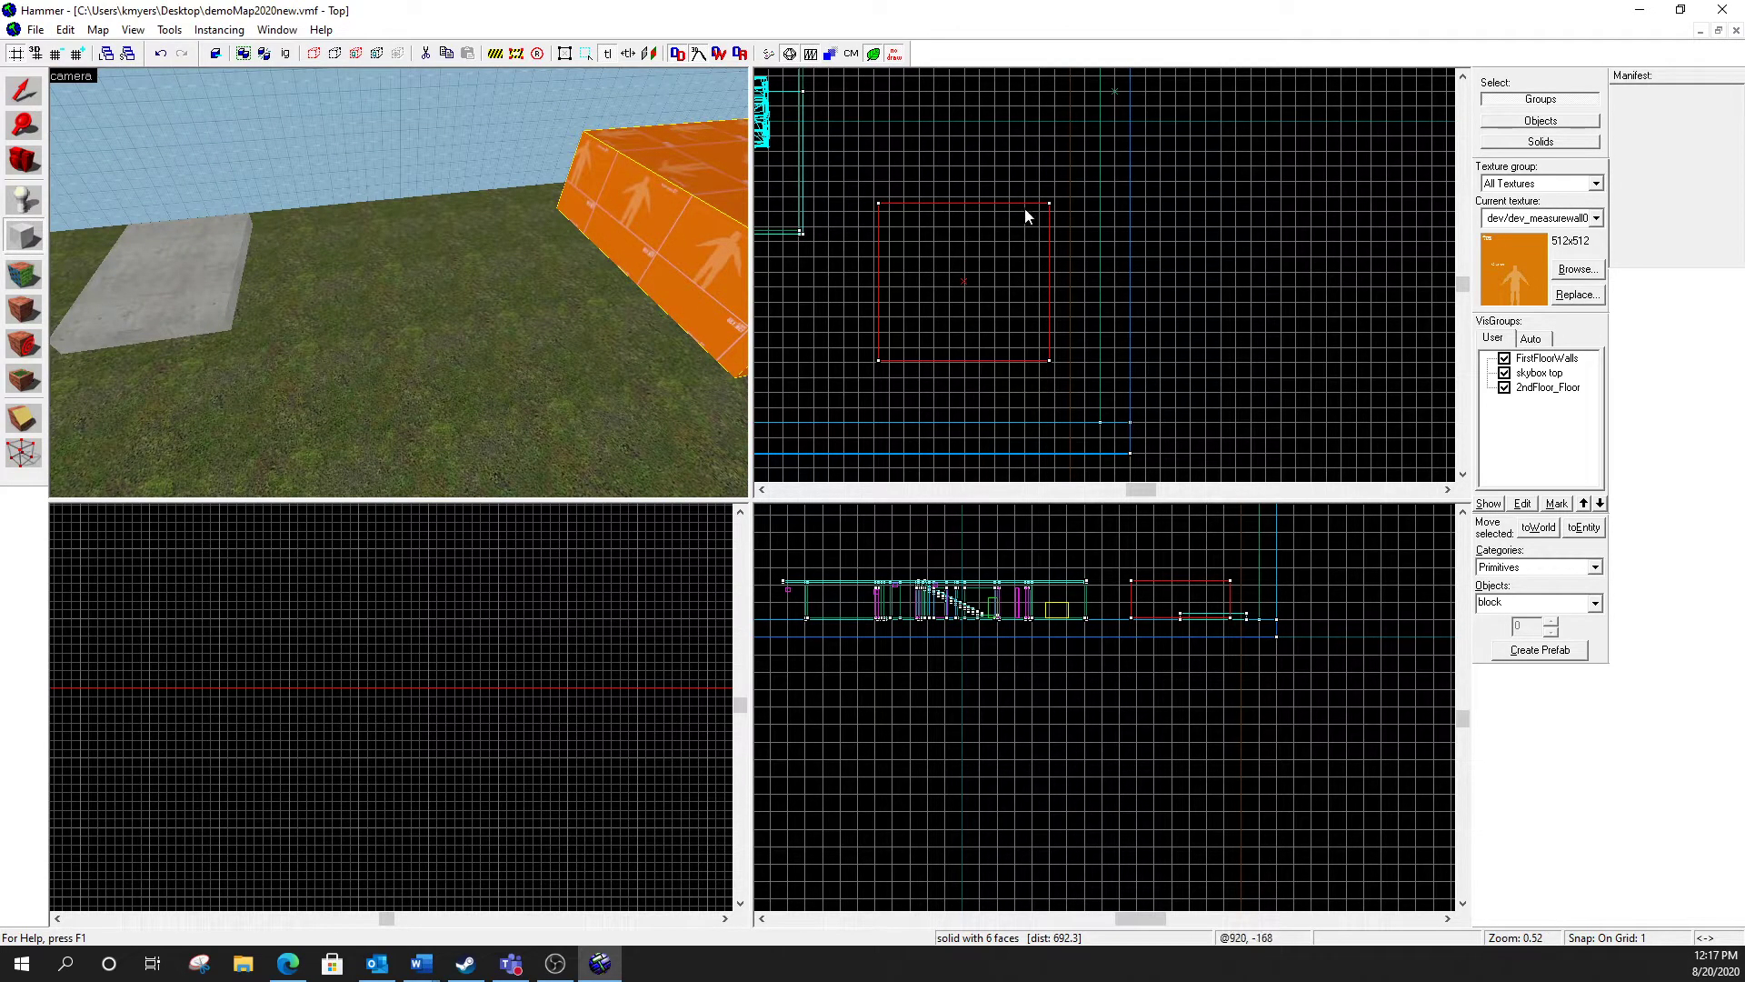
scroll(1035, 264, down, 6)
scroll(1052, 164, up, 5)
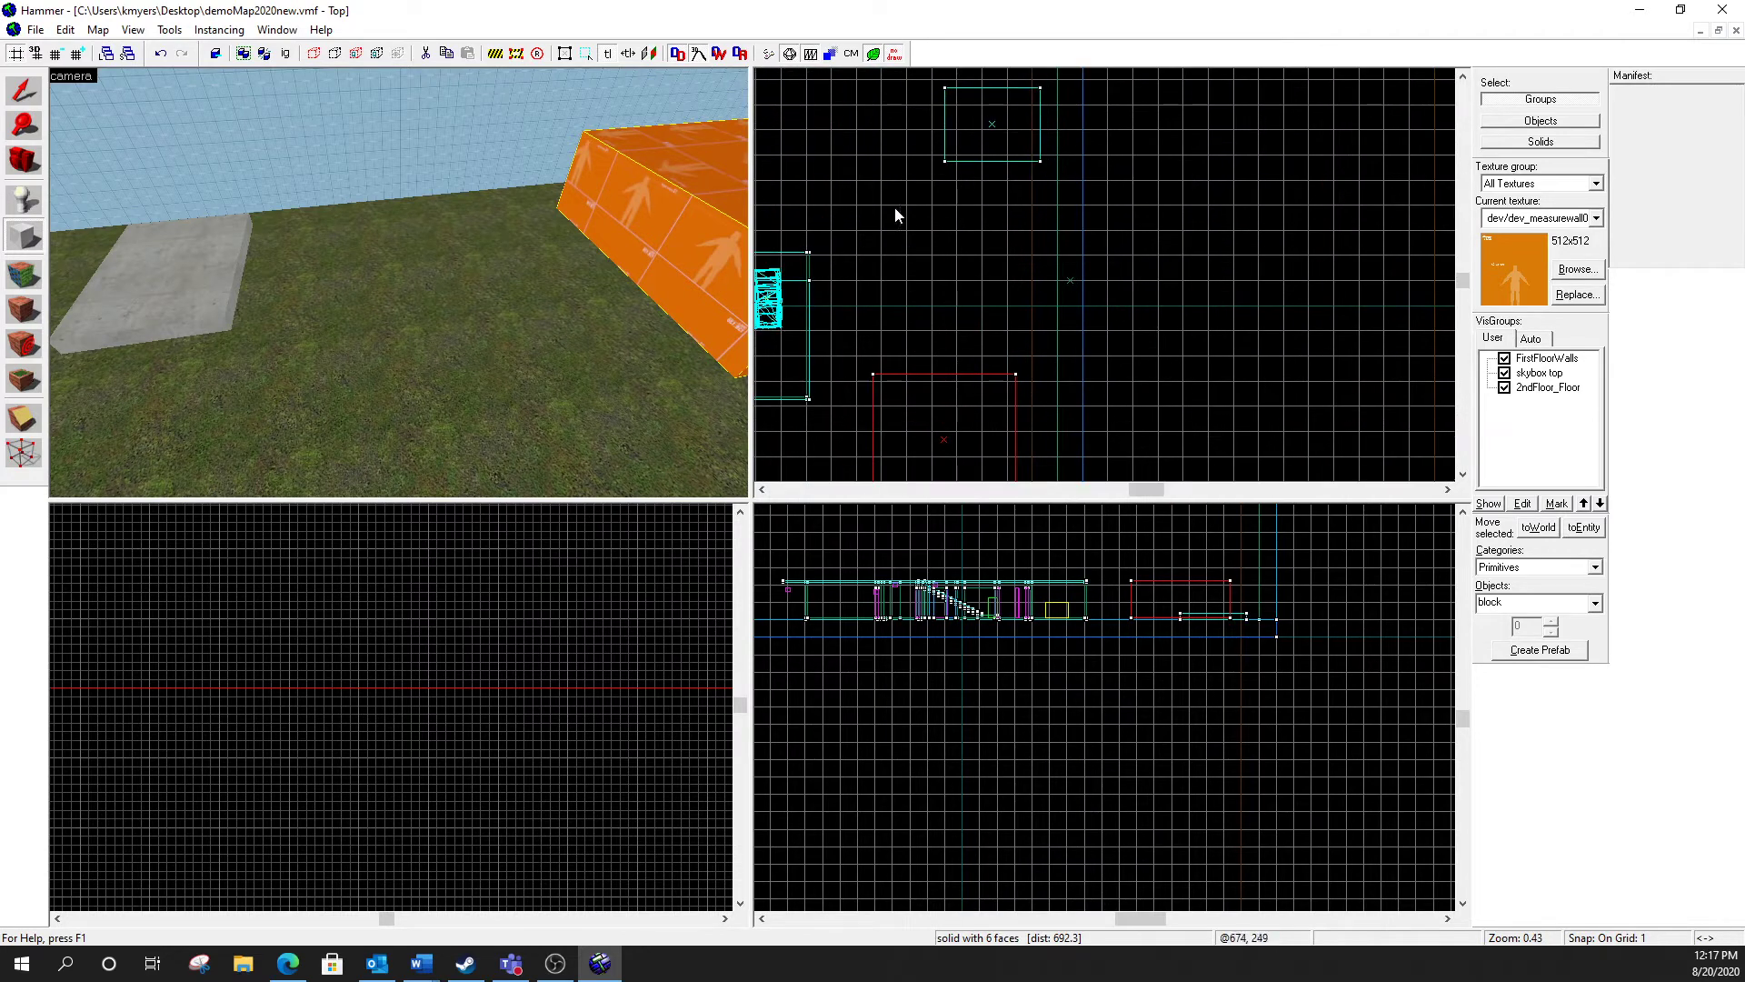
drag(890, 202, 990, 305)
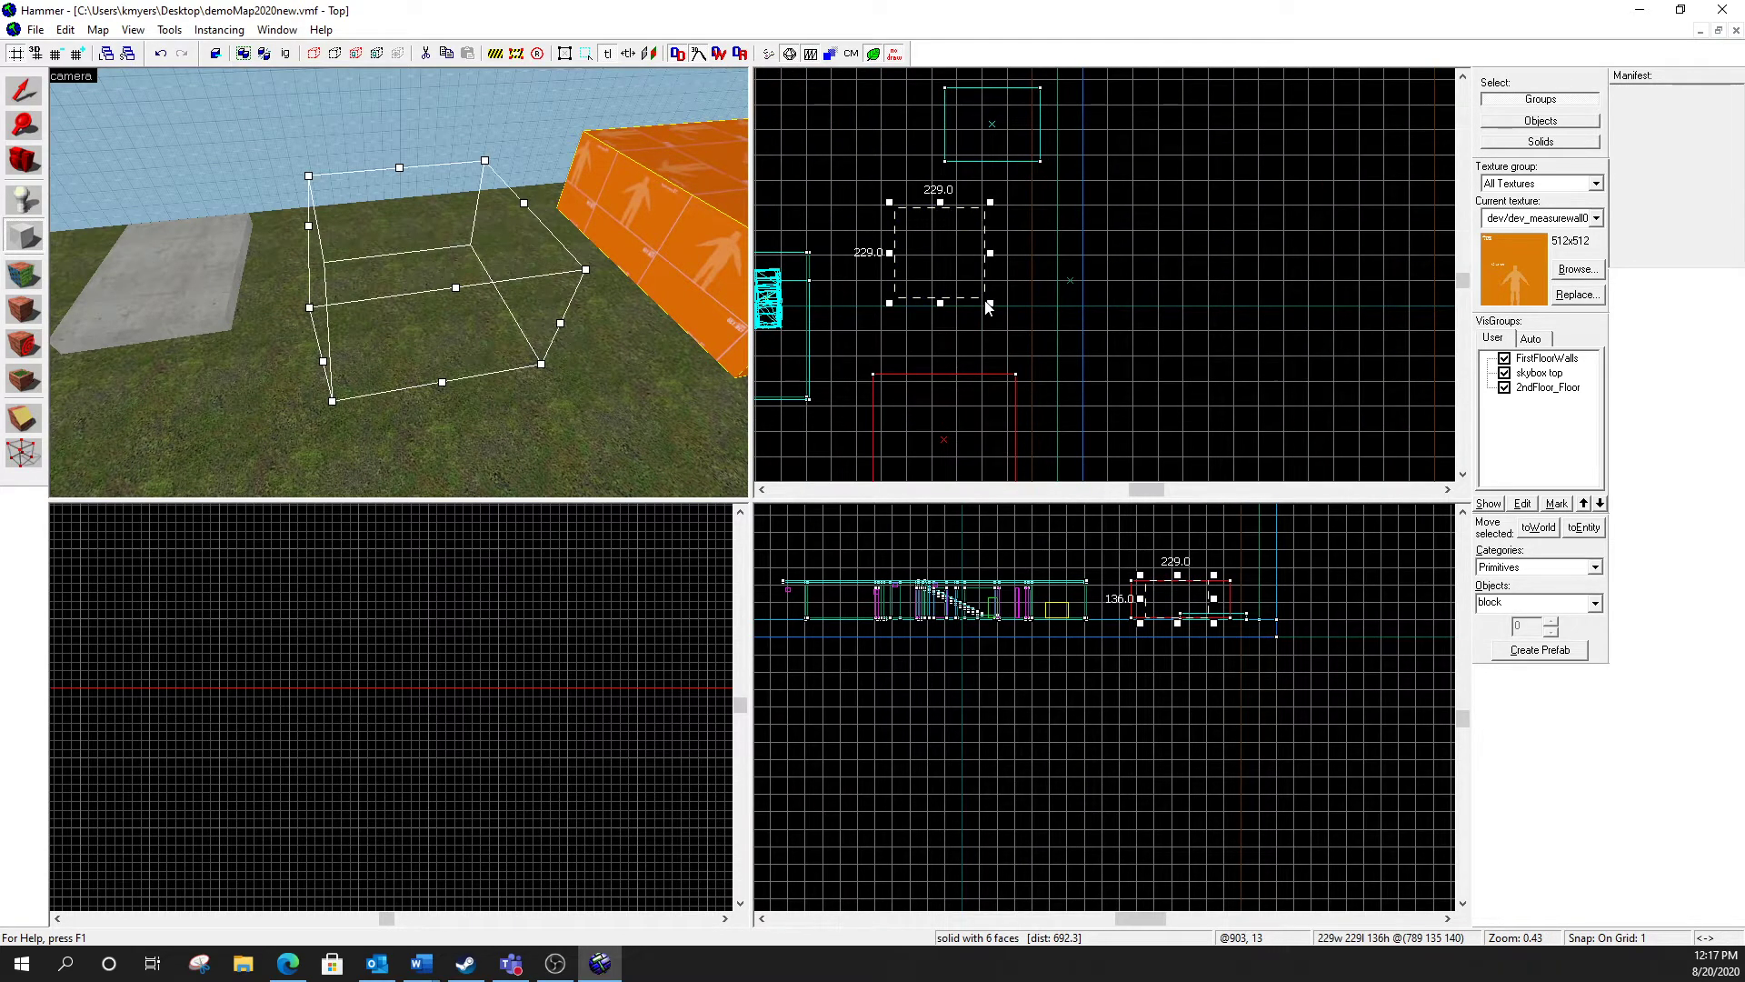
key(Return)
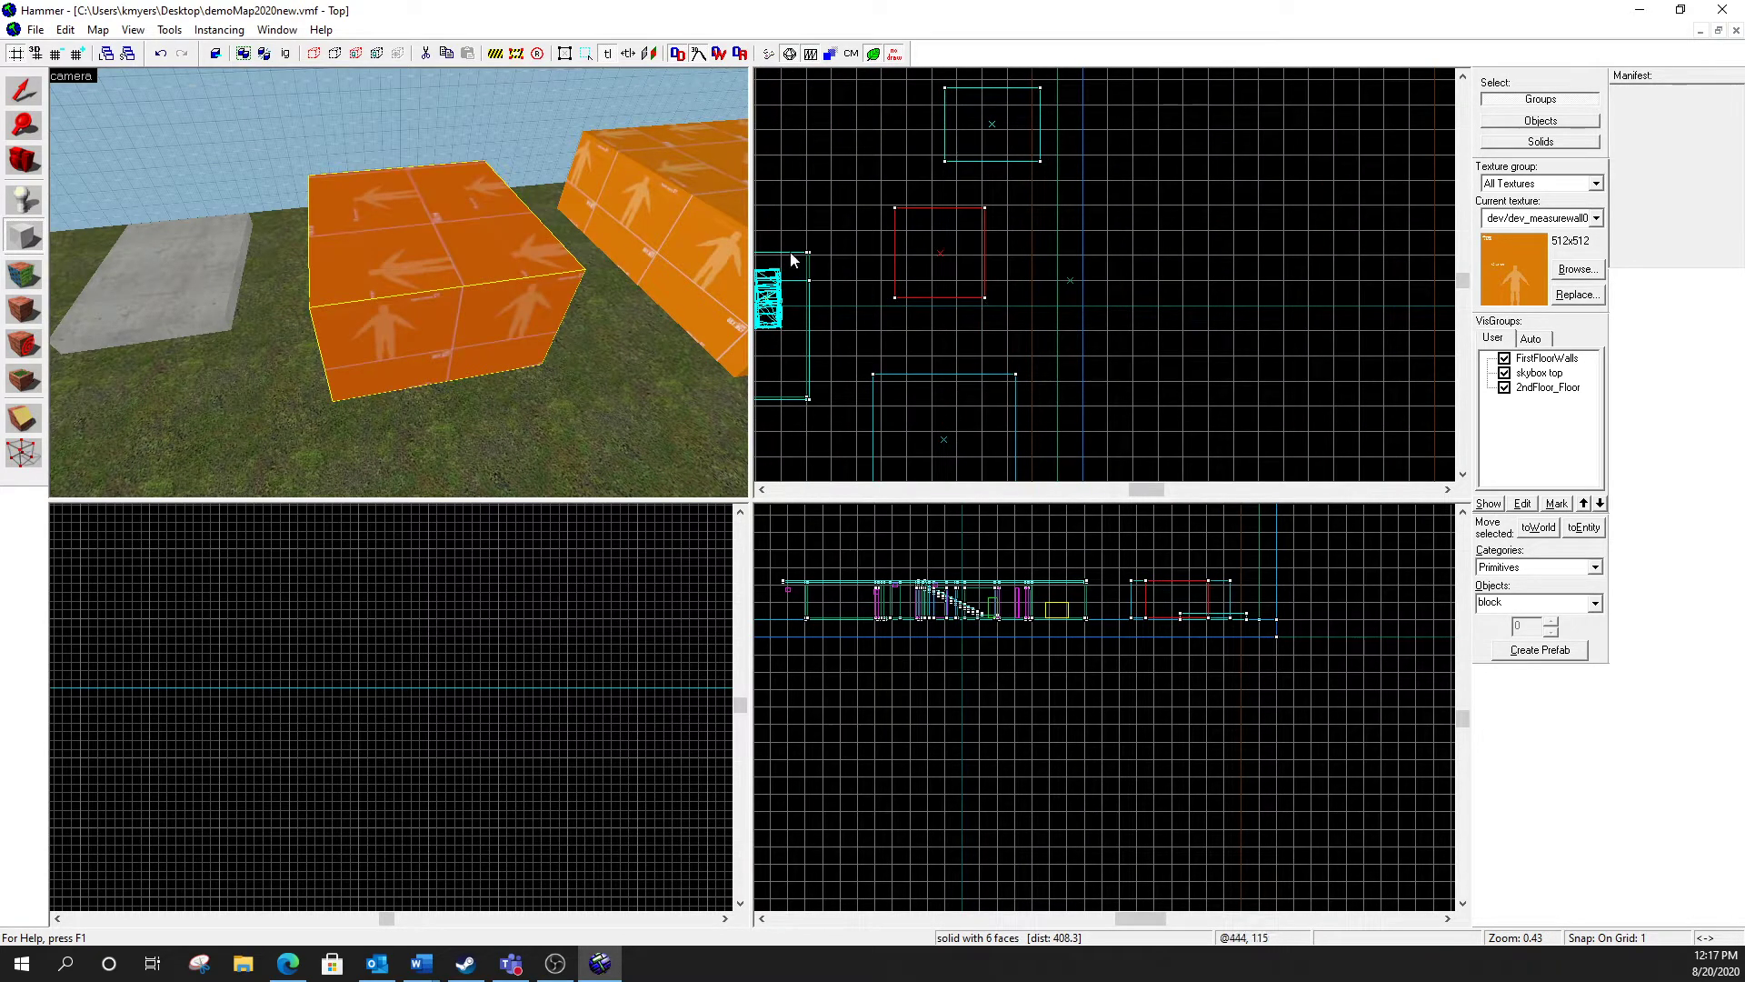
Step: Delete the smaller orange block and the flat concrete slab on the grass
click(37, 95)
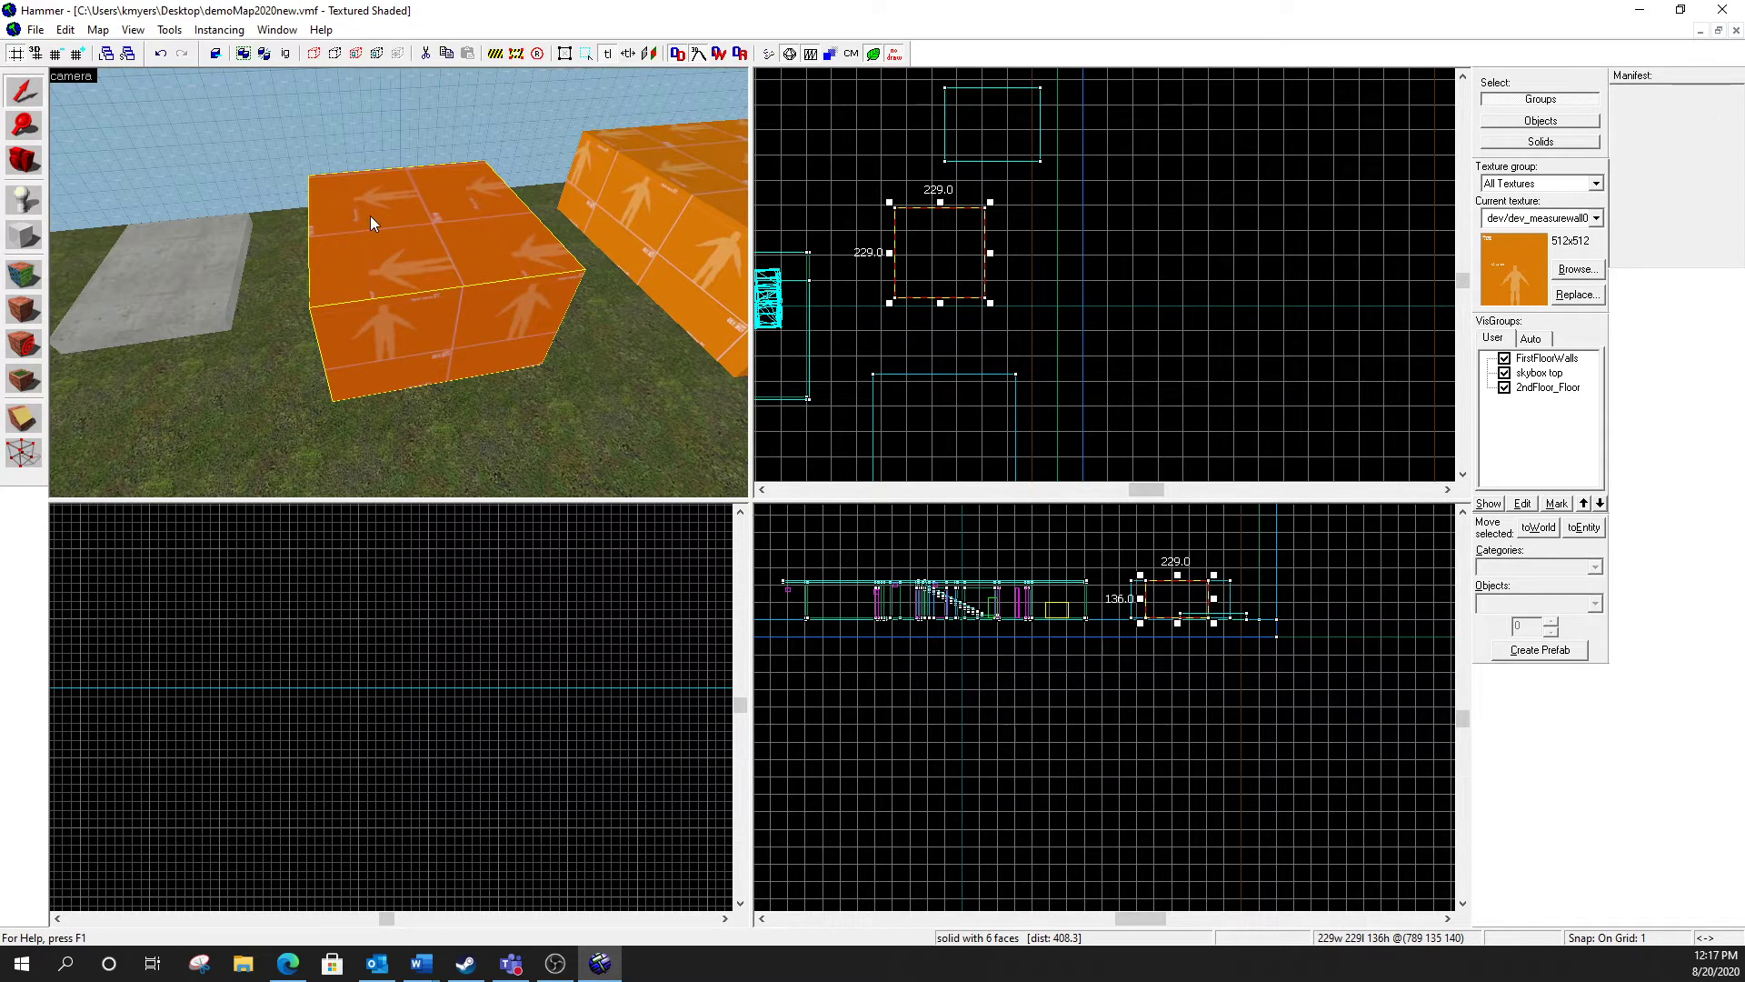
key(Delete)
click(199, 242)
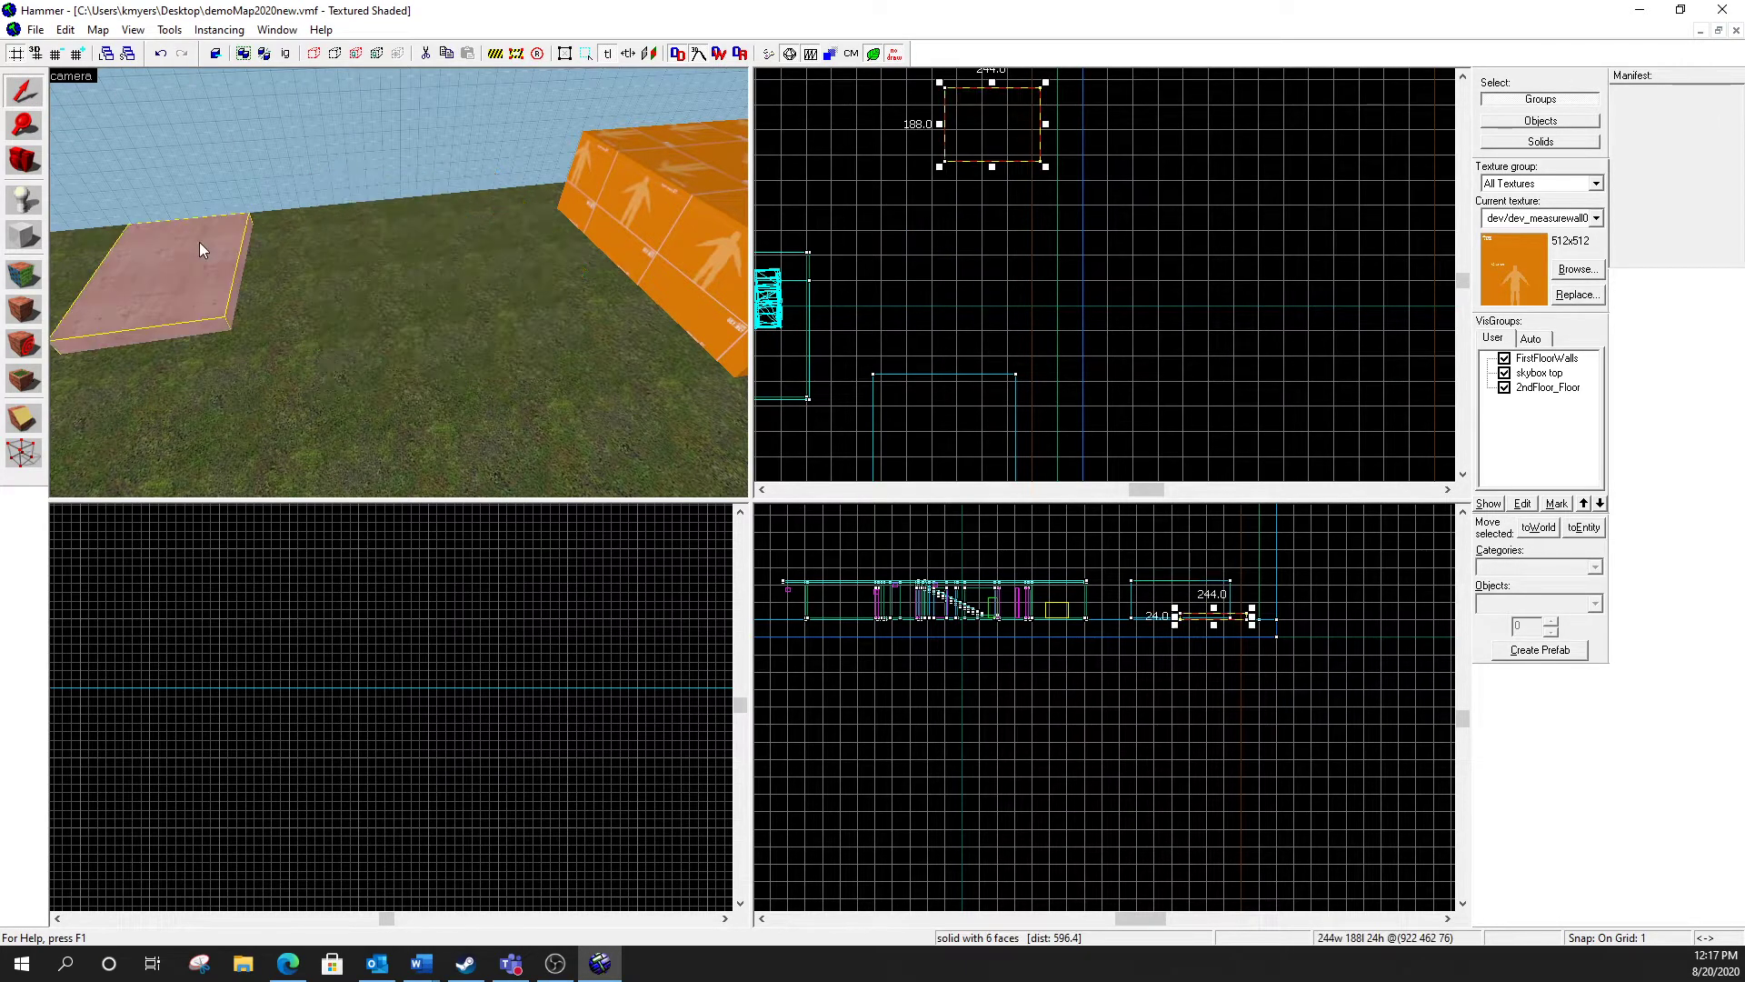
key(Delete)
Step: Select the large orange block and enter vertex editing for it
click(582, 189)
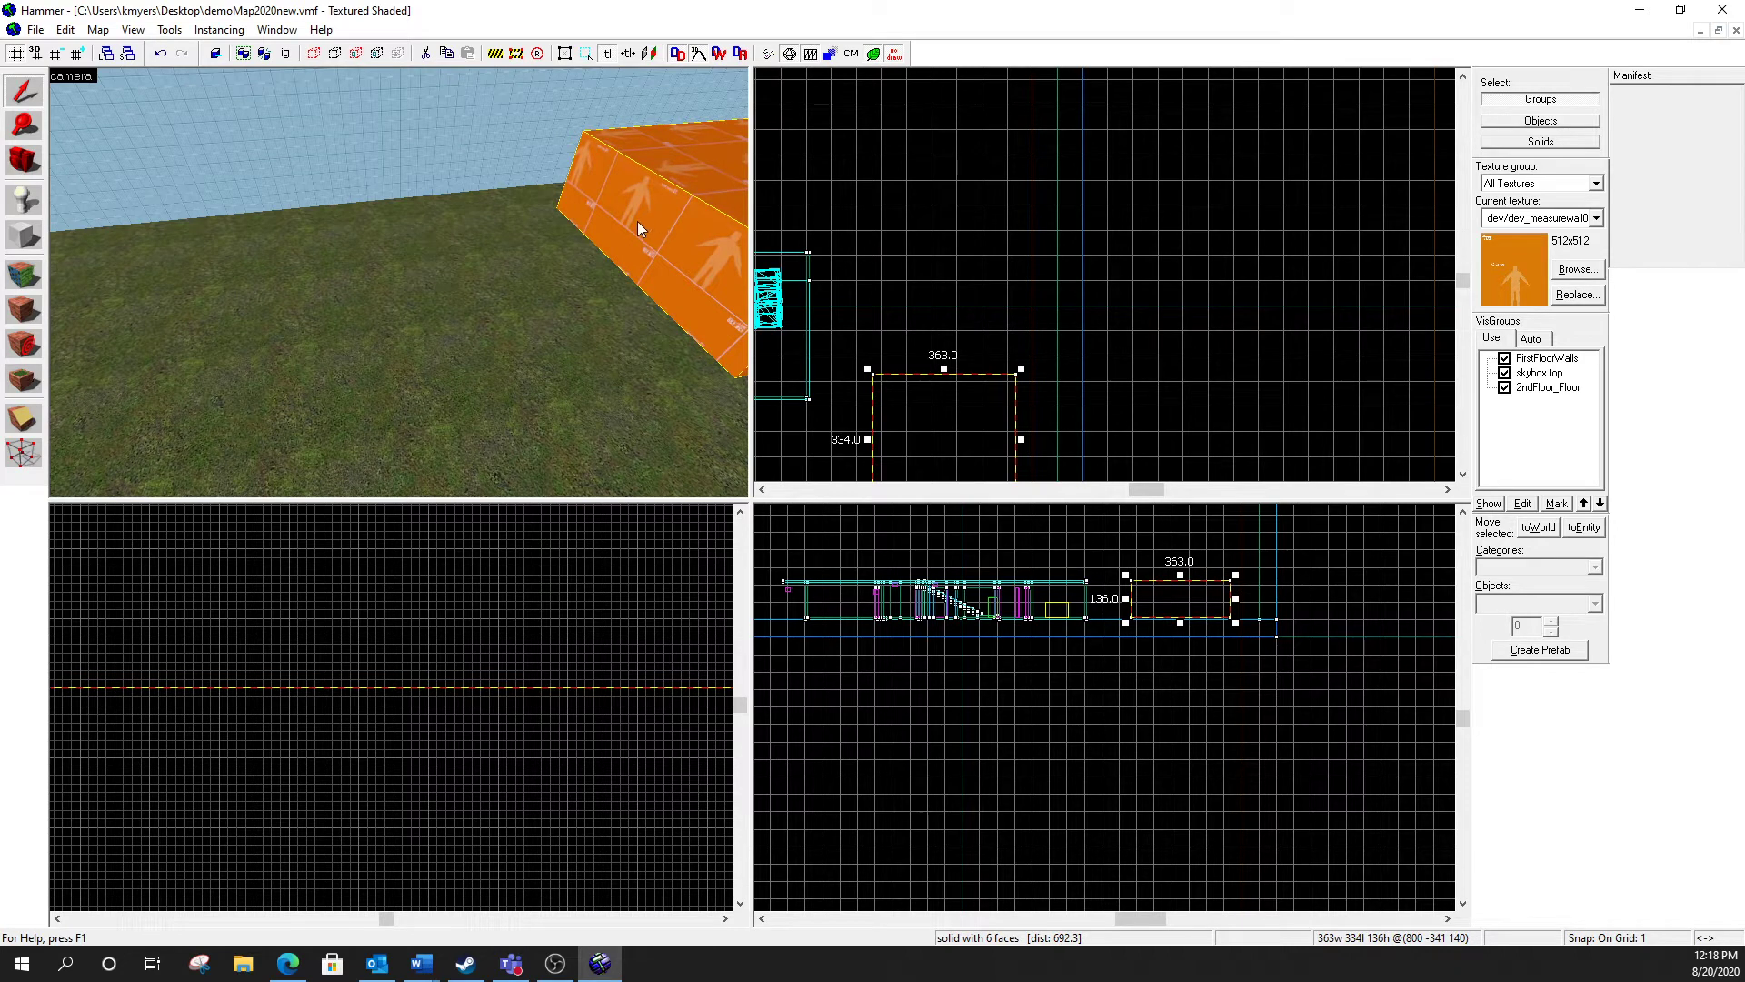
key(z)
key(w)
key(a)
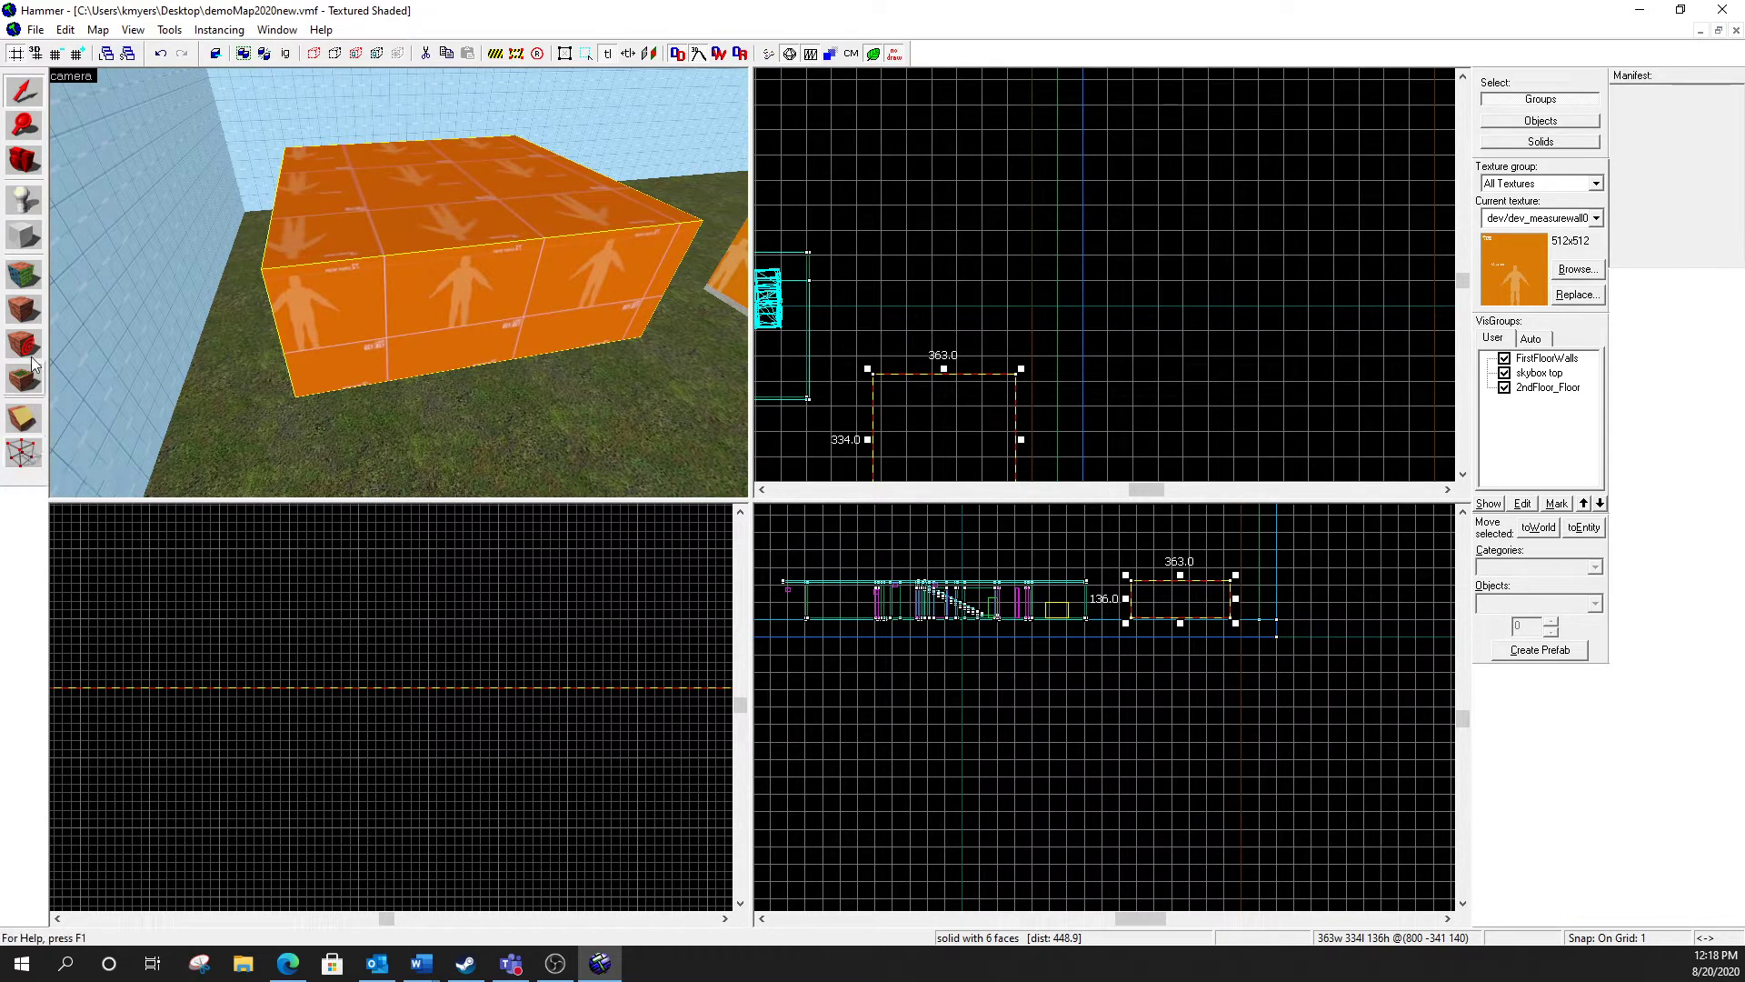
click(25, 452)
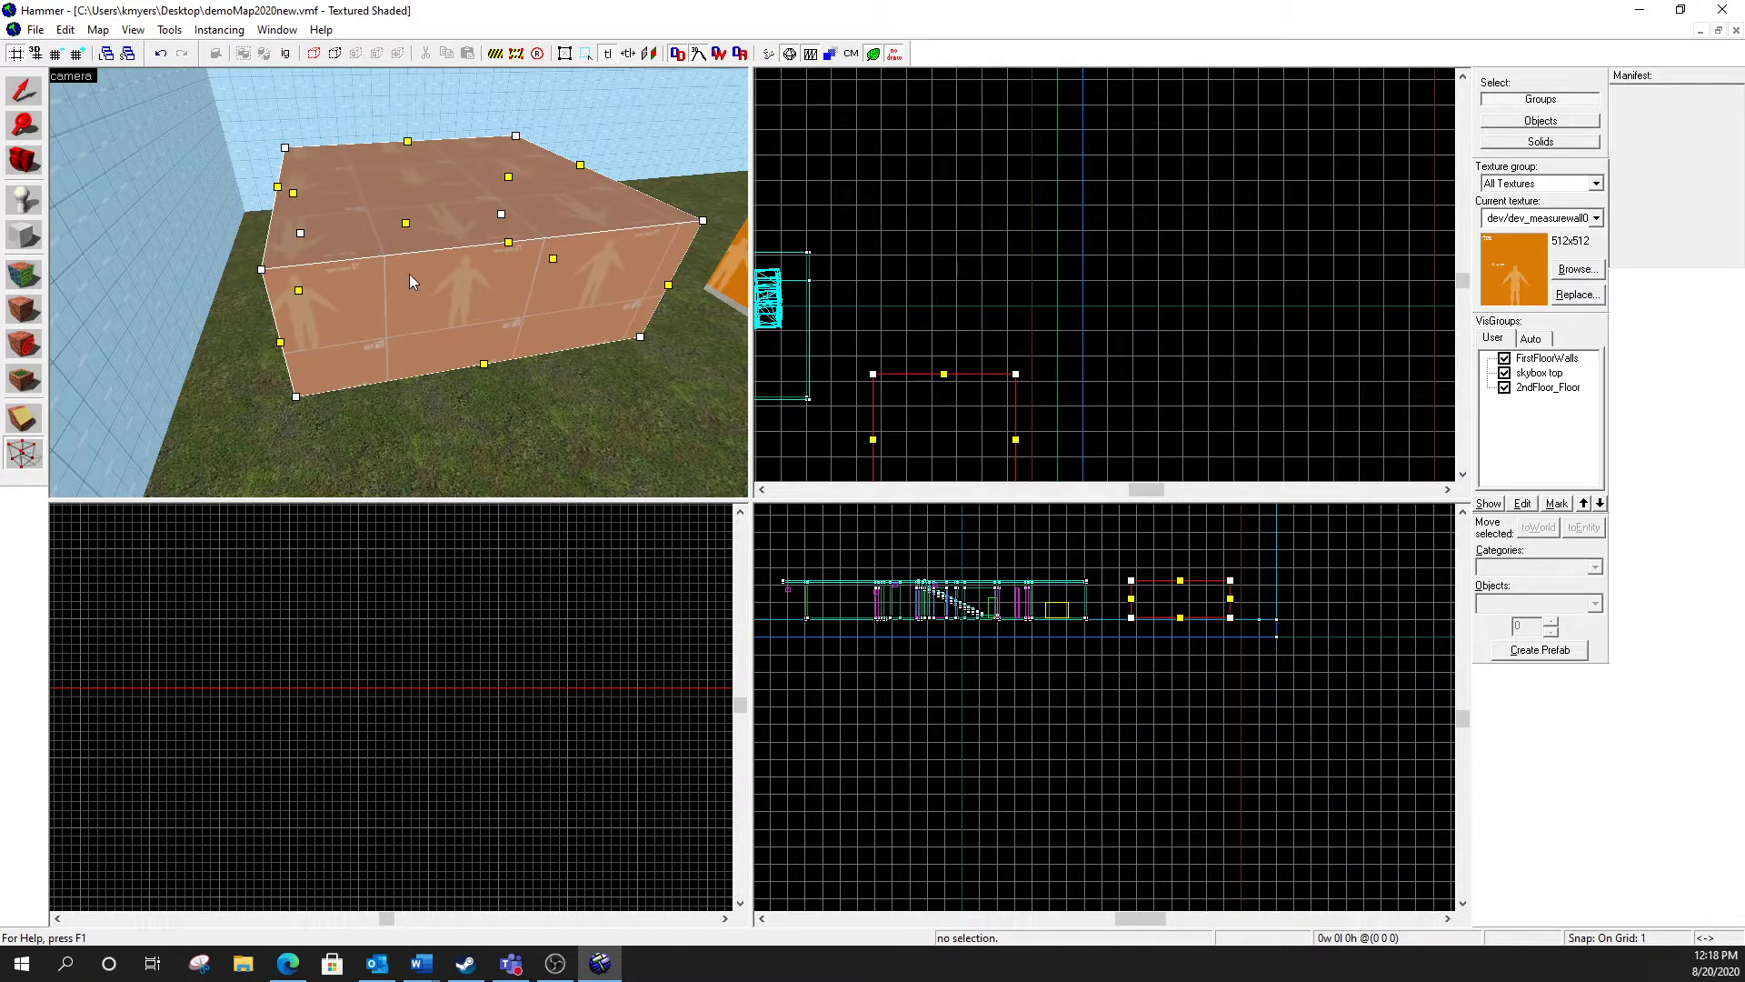
Step: Try vertex editing on the grass ground brush, and switch vertex editing back to the large orange block
click(24, 90)
click(438, 428)
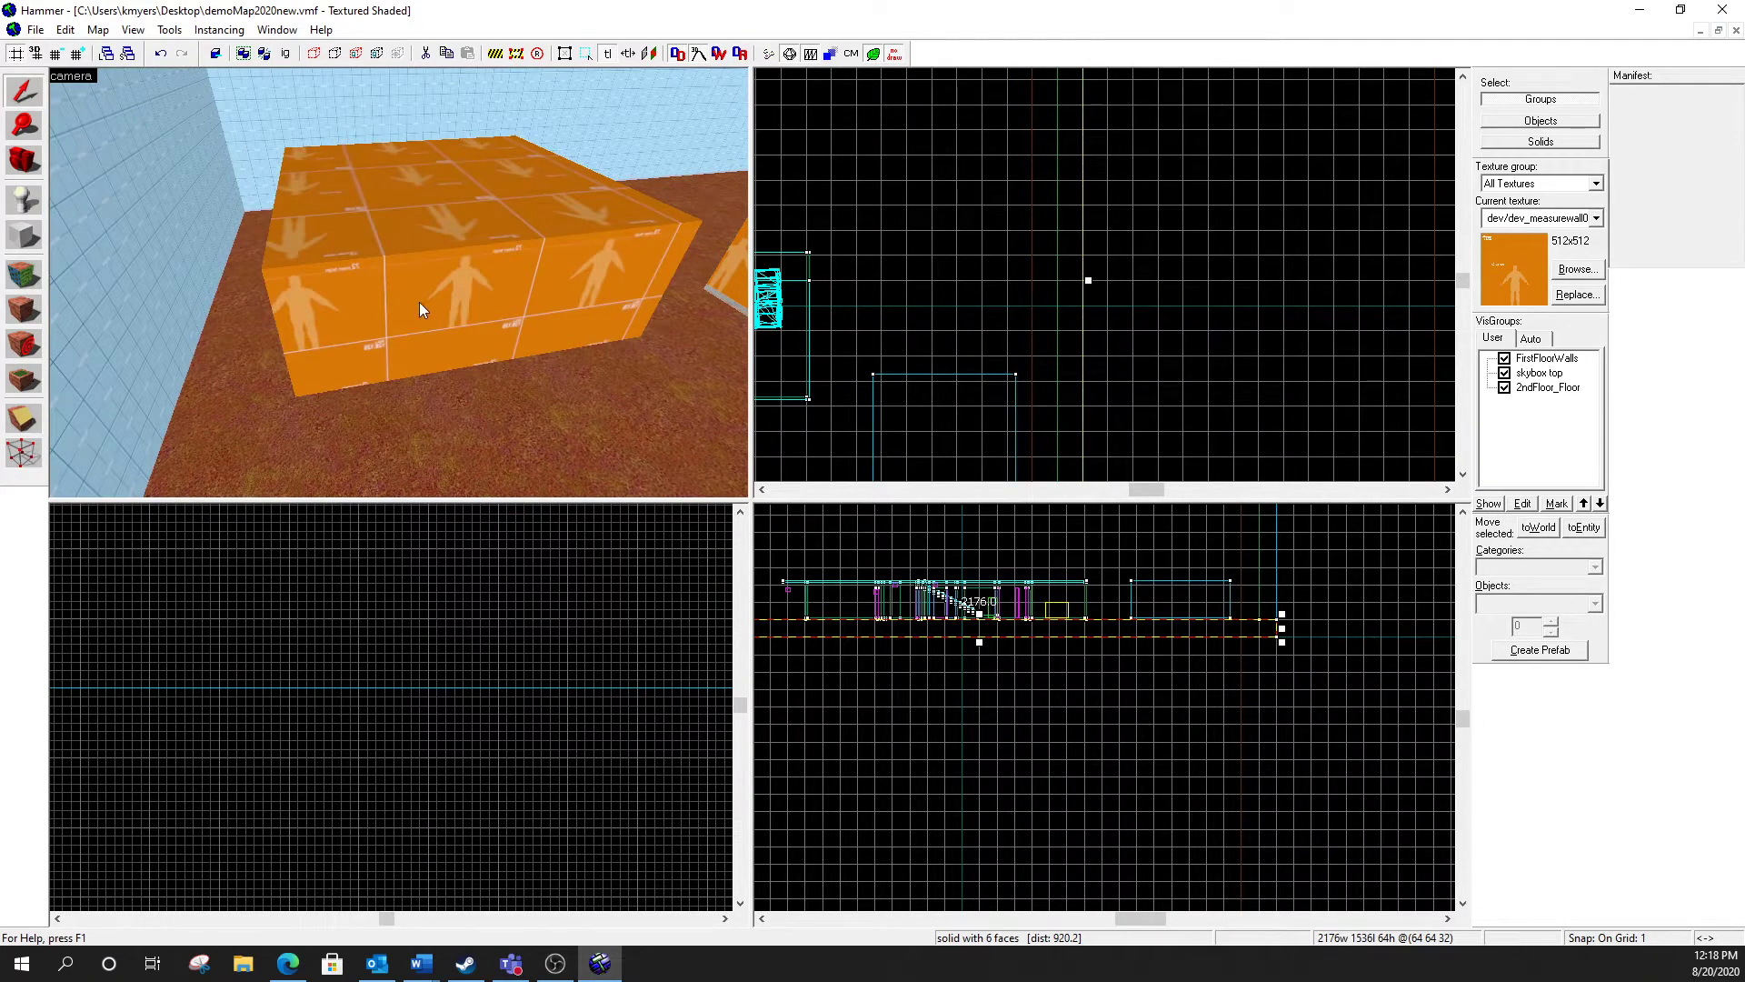
click(24, 452)
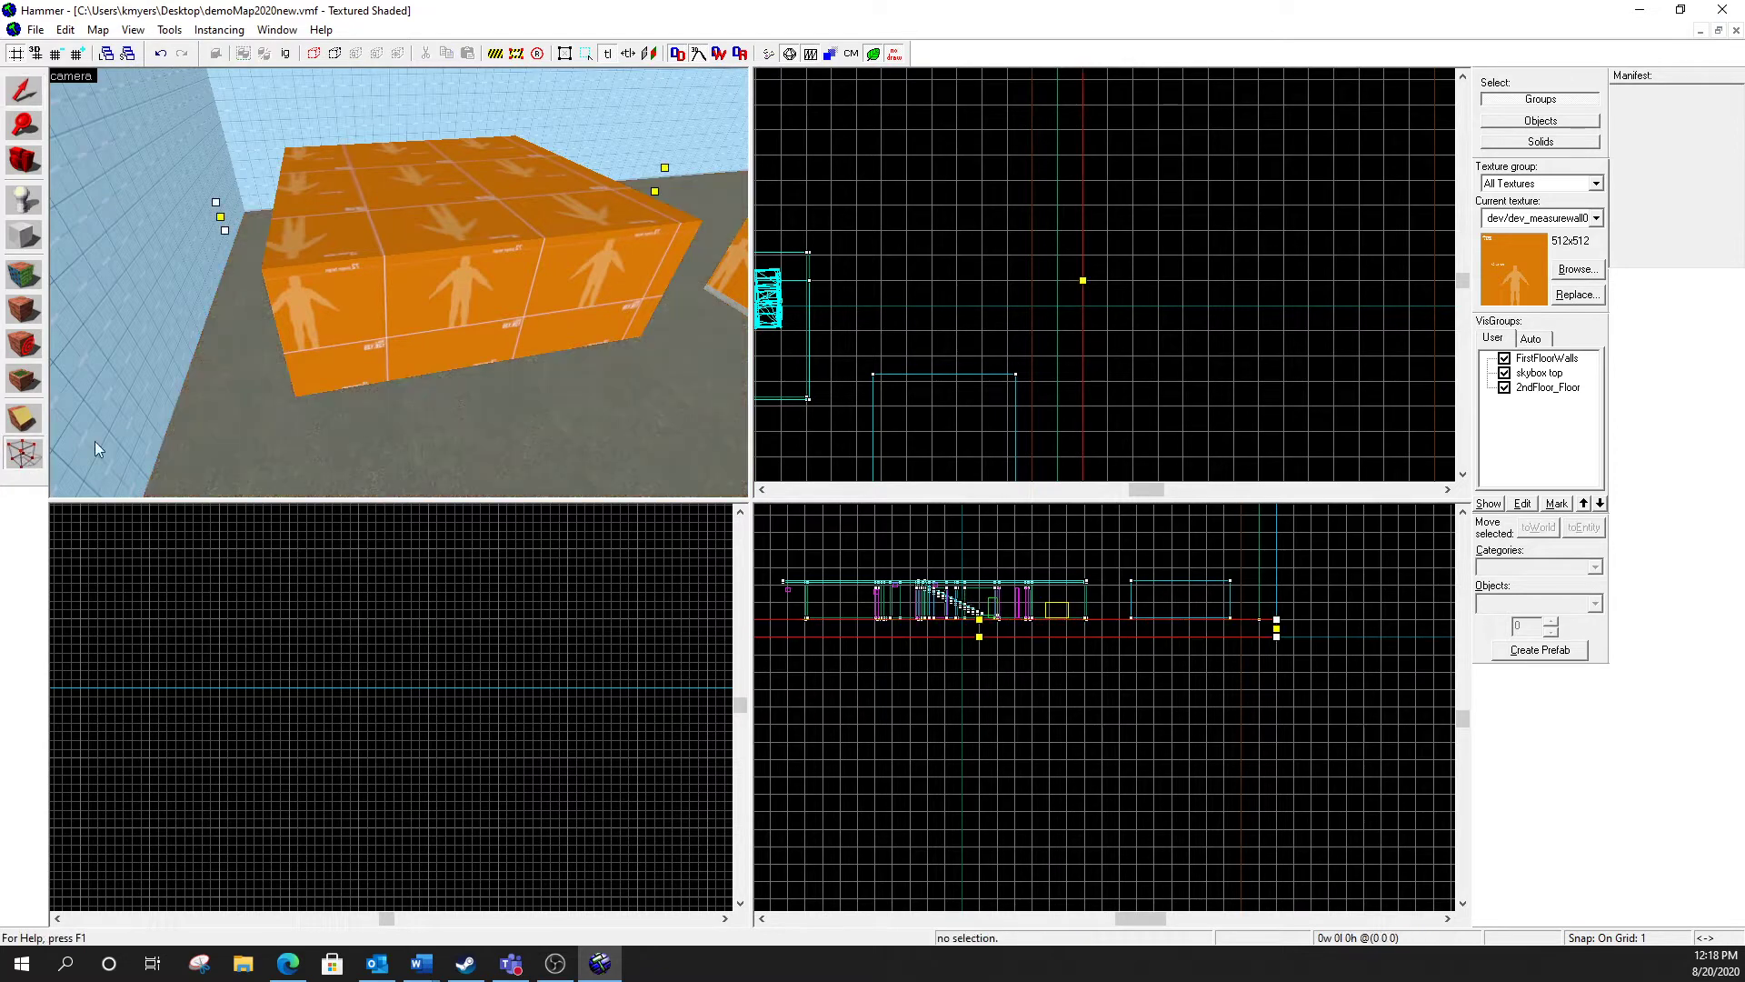
click(420, 290)
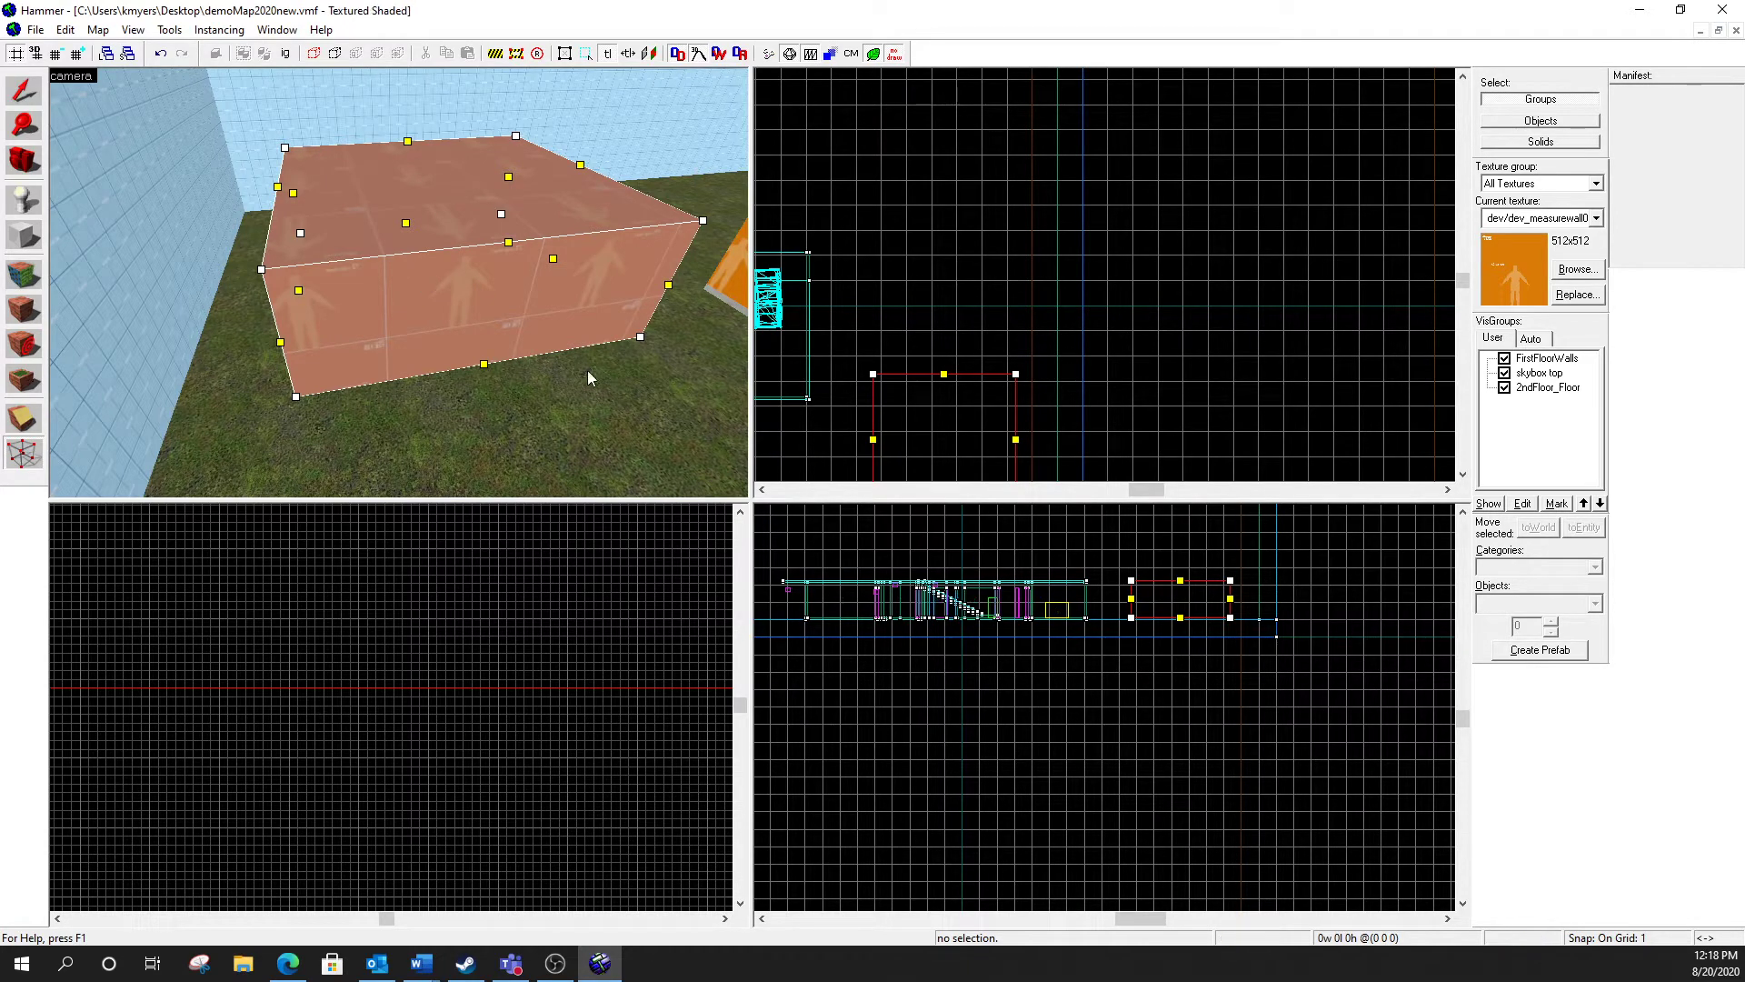
Step: Examine the house's flat roof and the rooms beneath it from several viewpoints in the 3D view
key(z)
key(w)
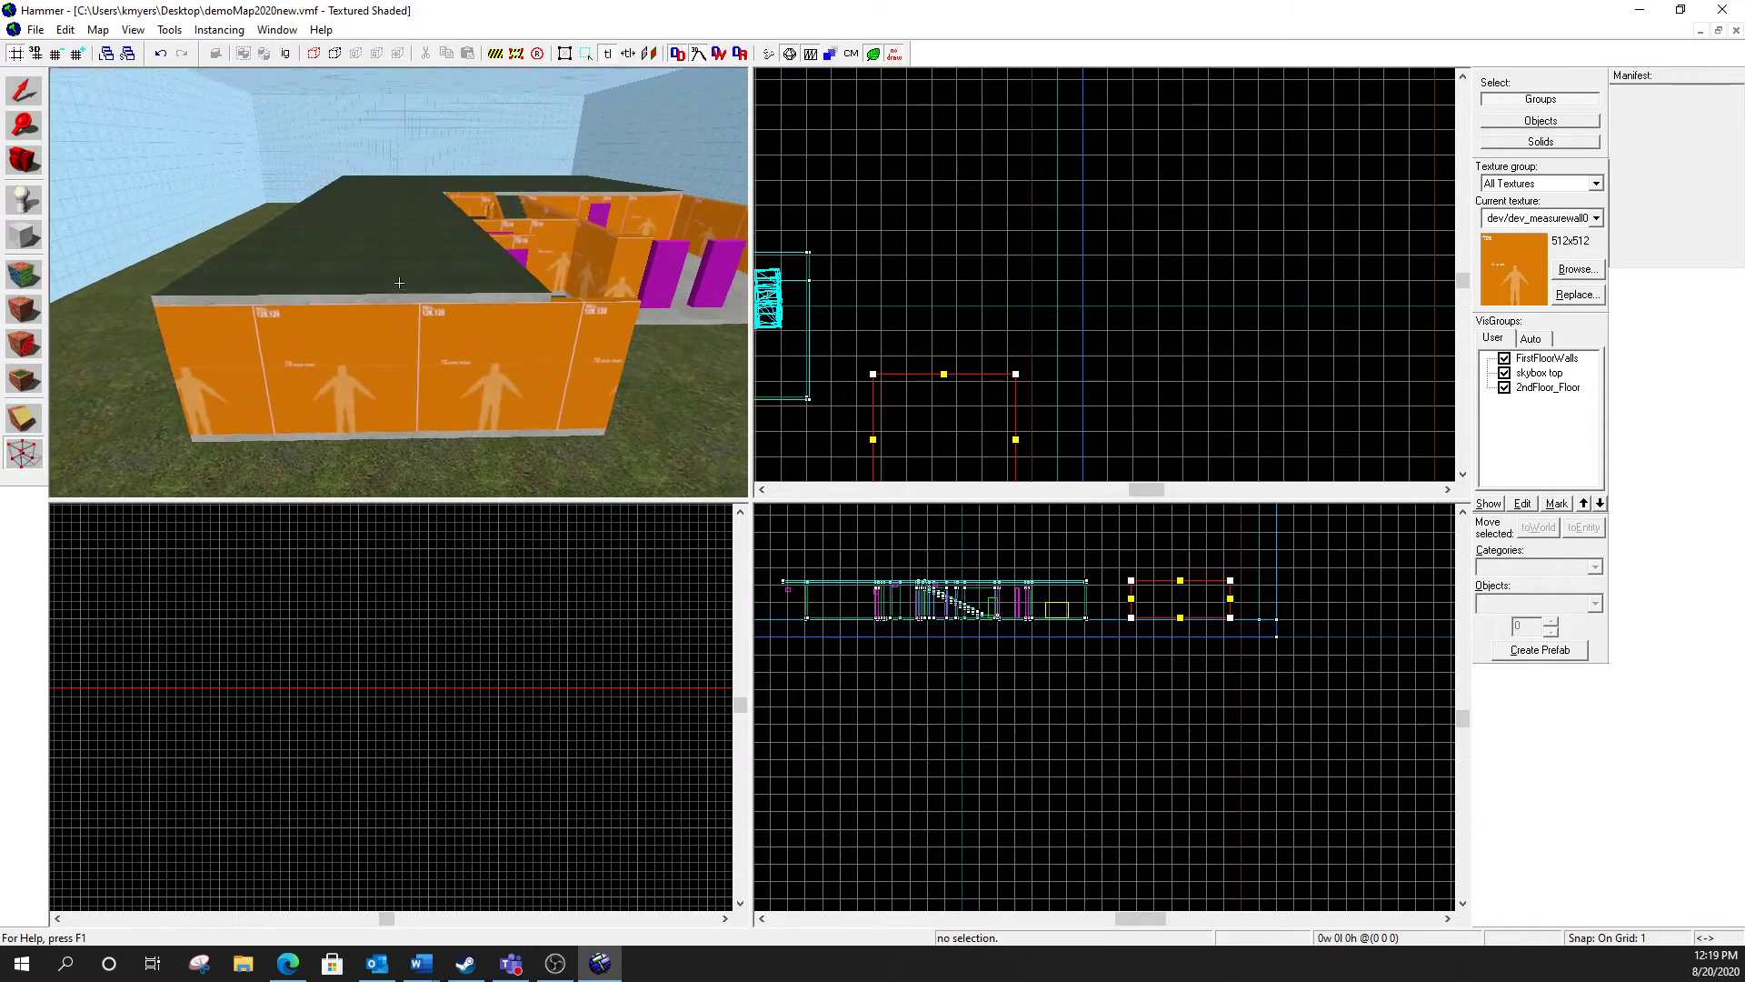
key(w)
key(d)
key(w)
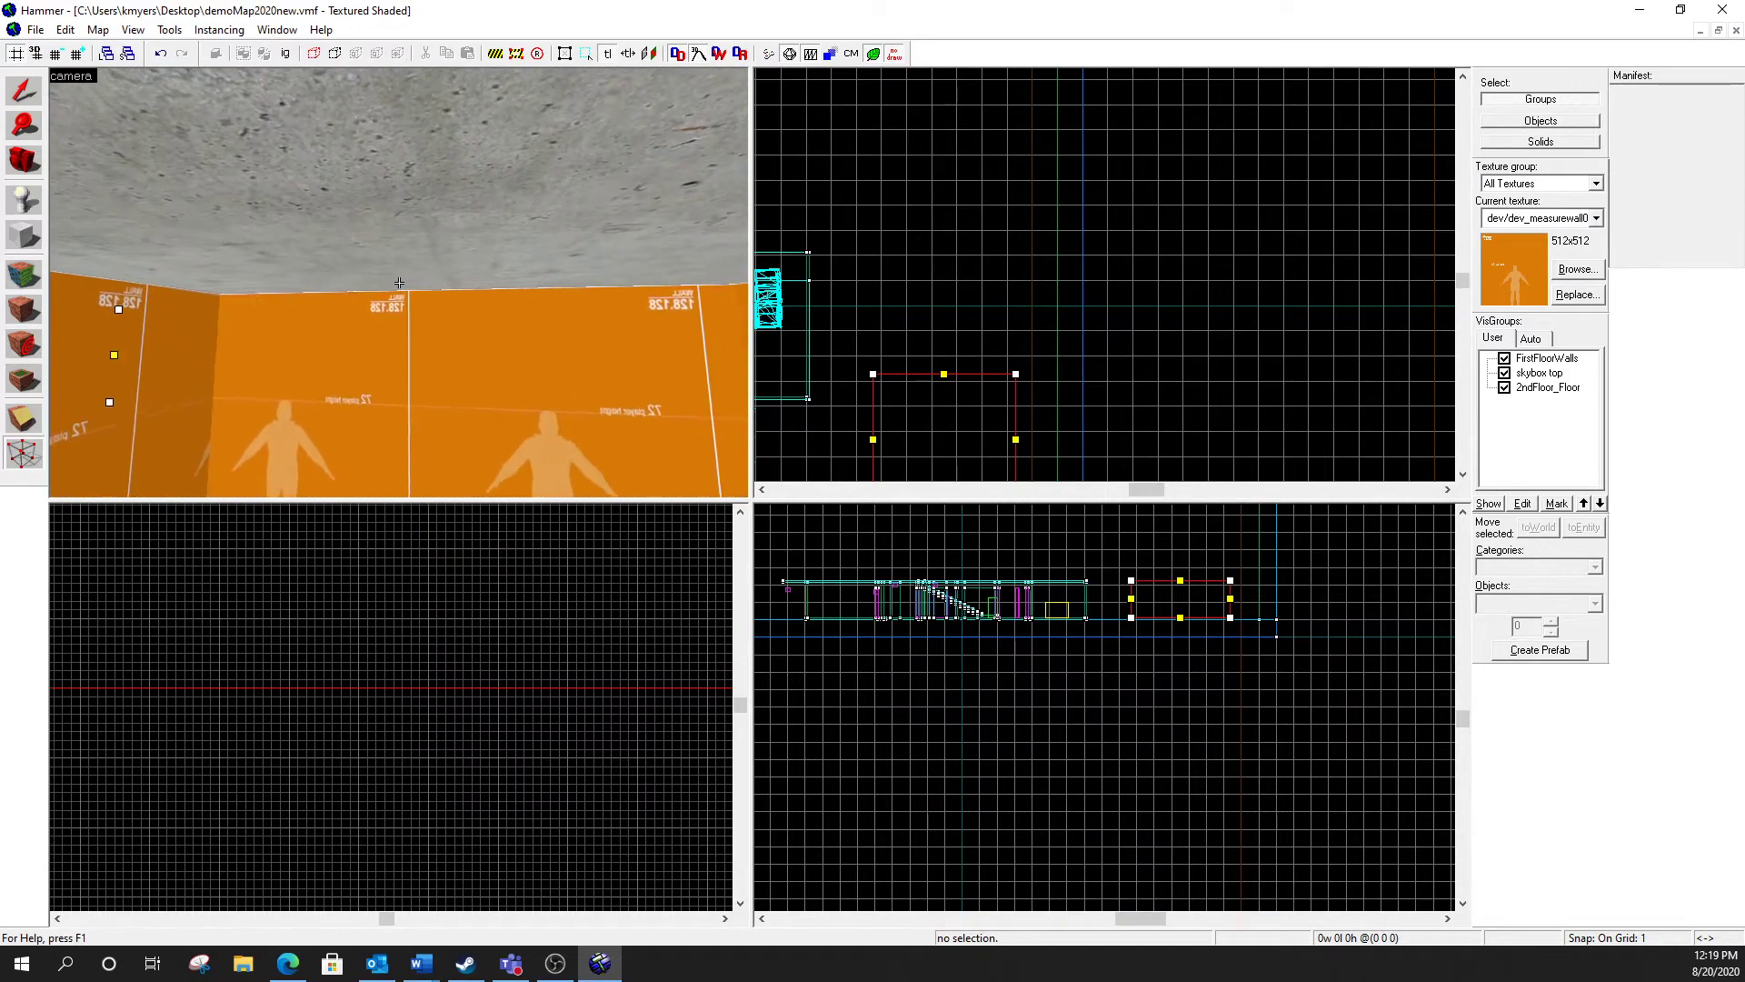
key(w)
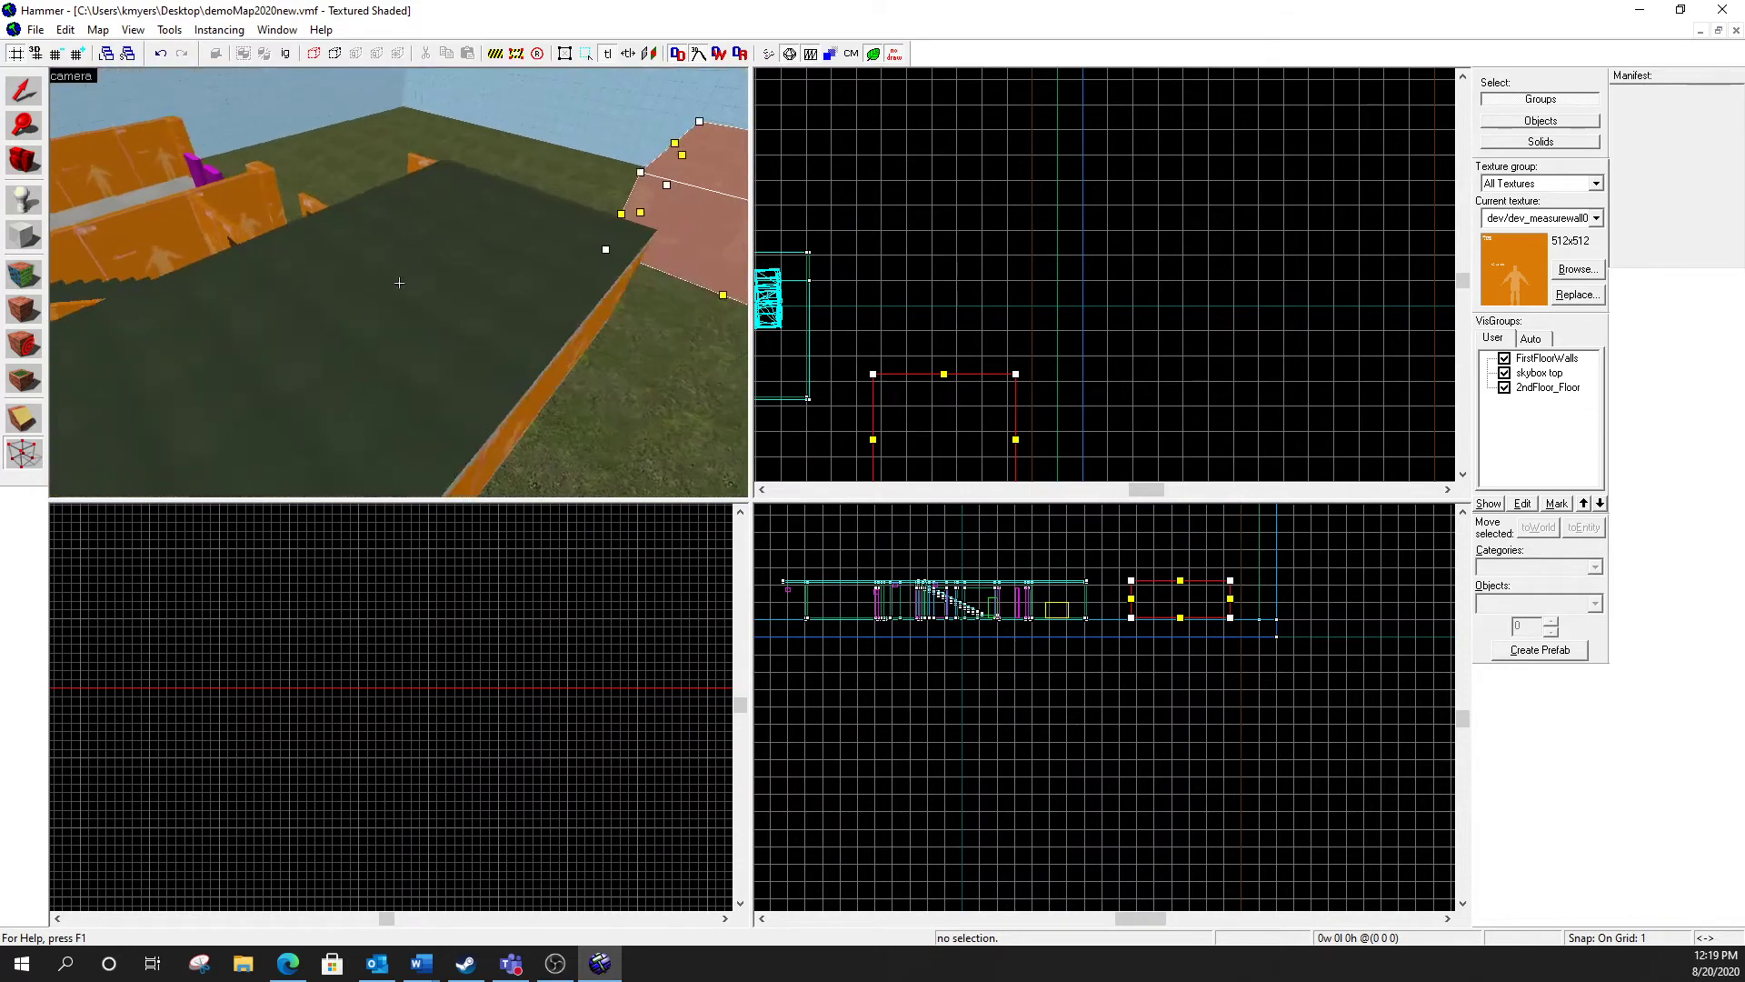
key(s)
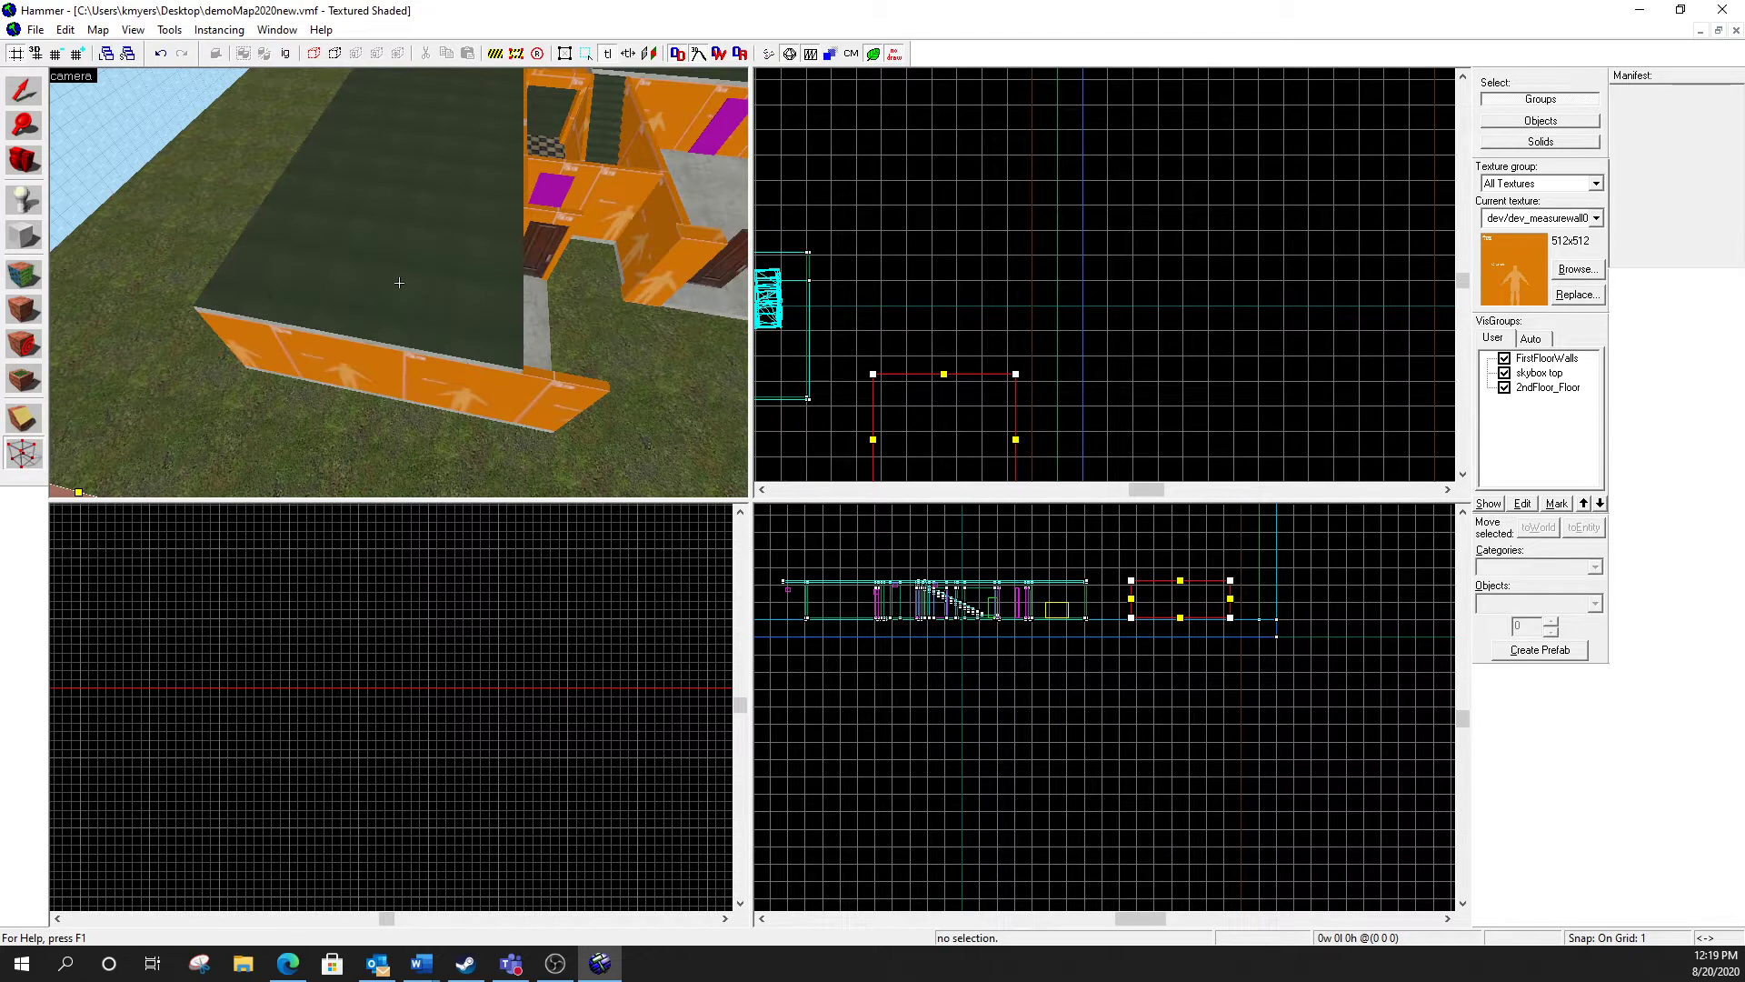
key(w)
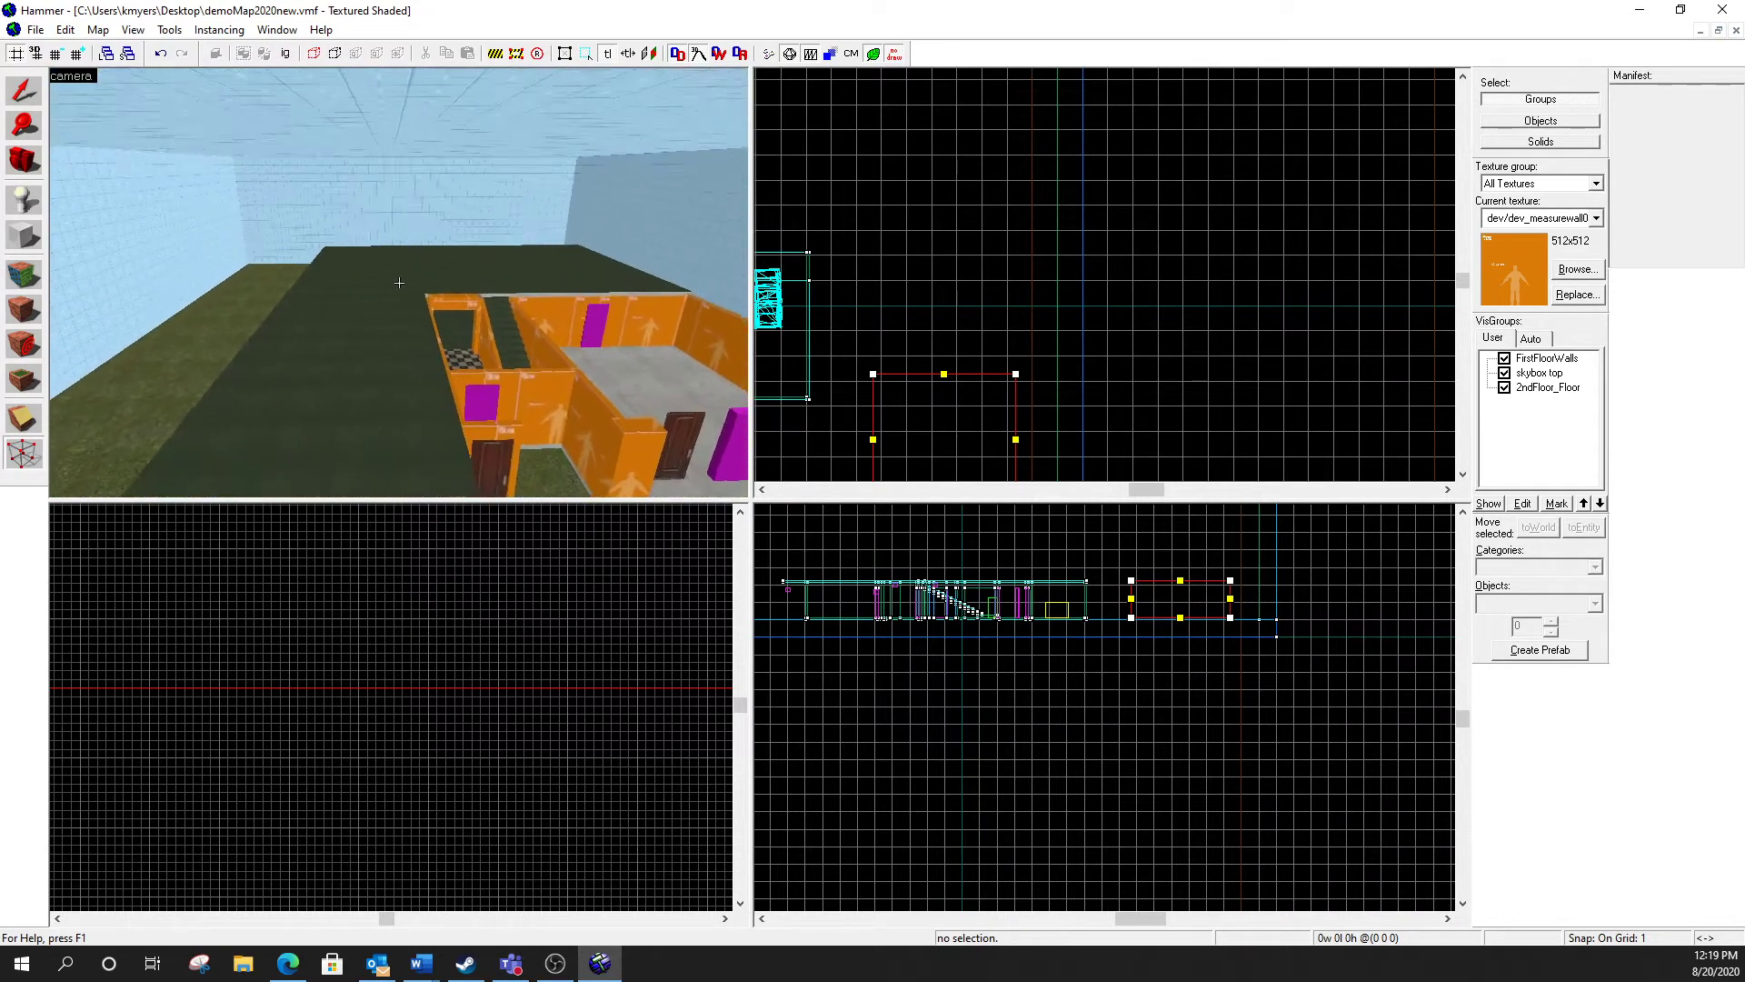
key(w)
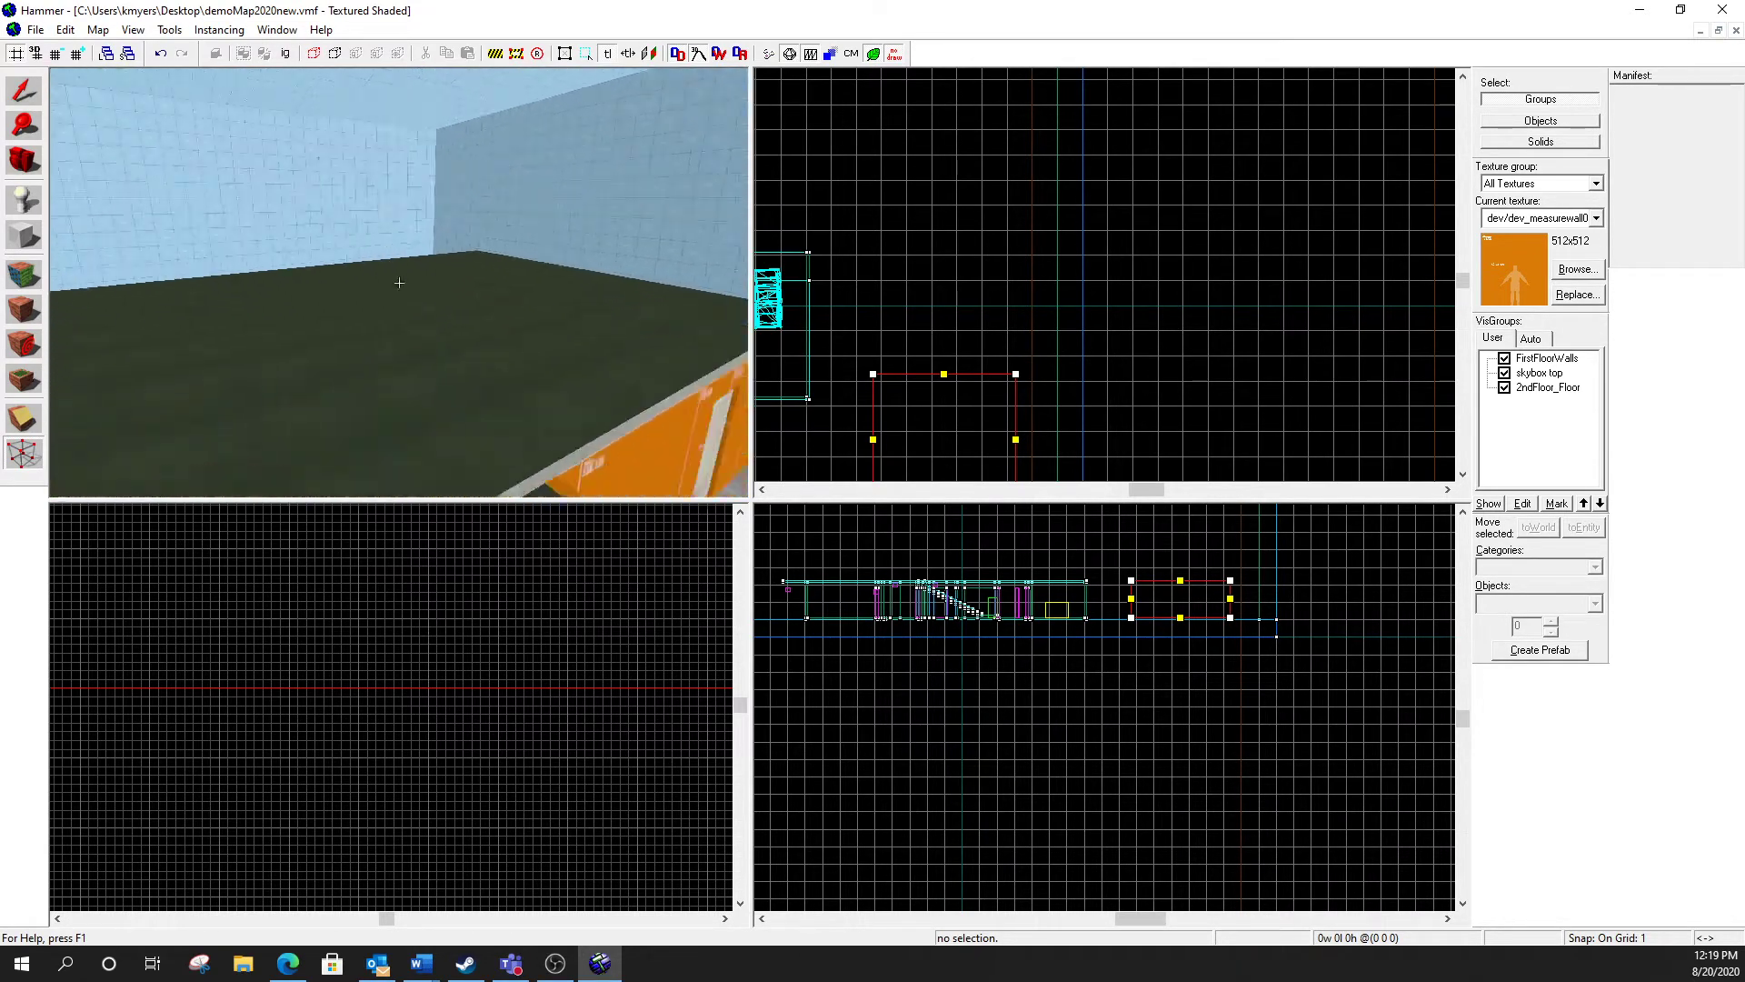
key(w)
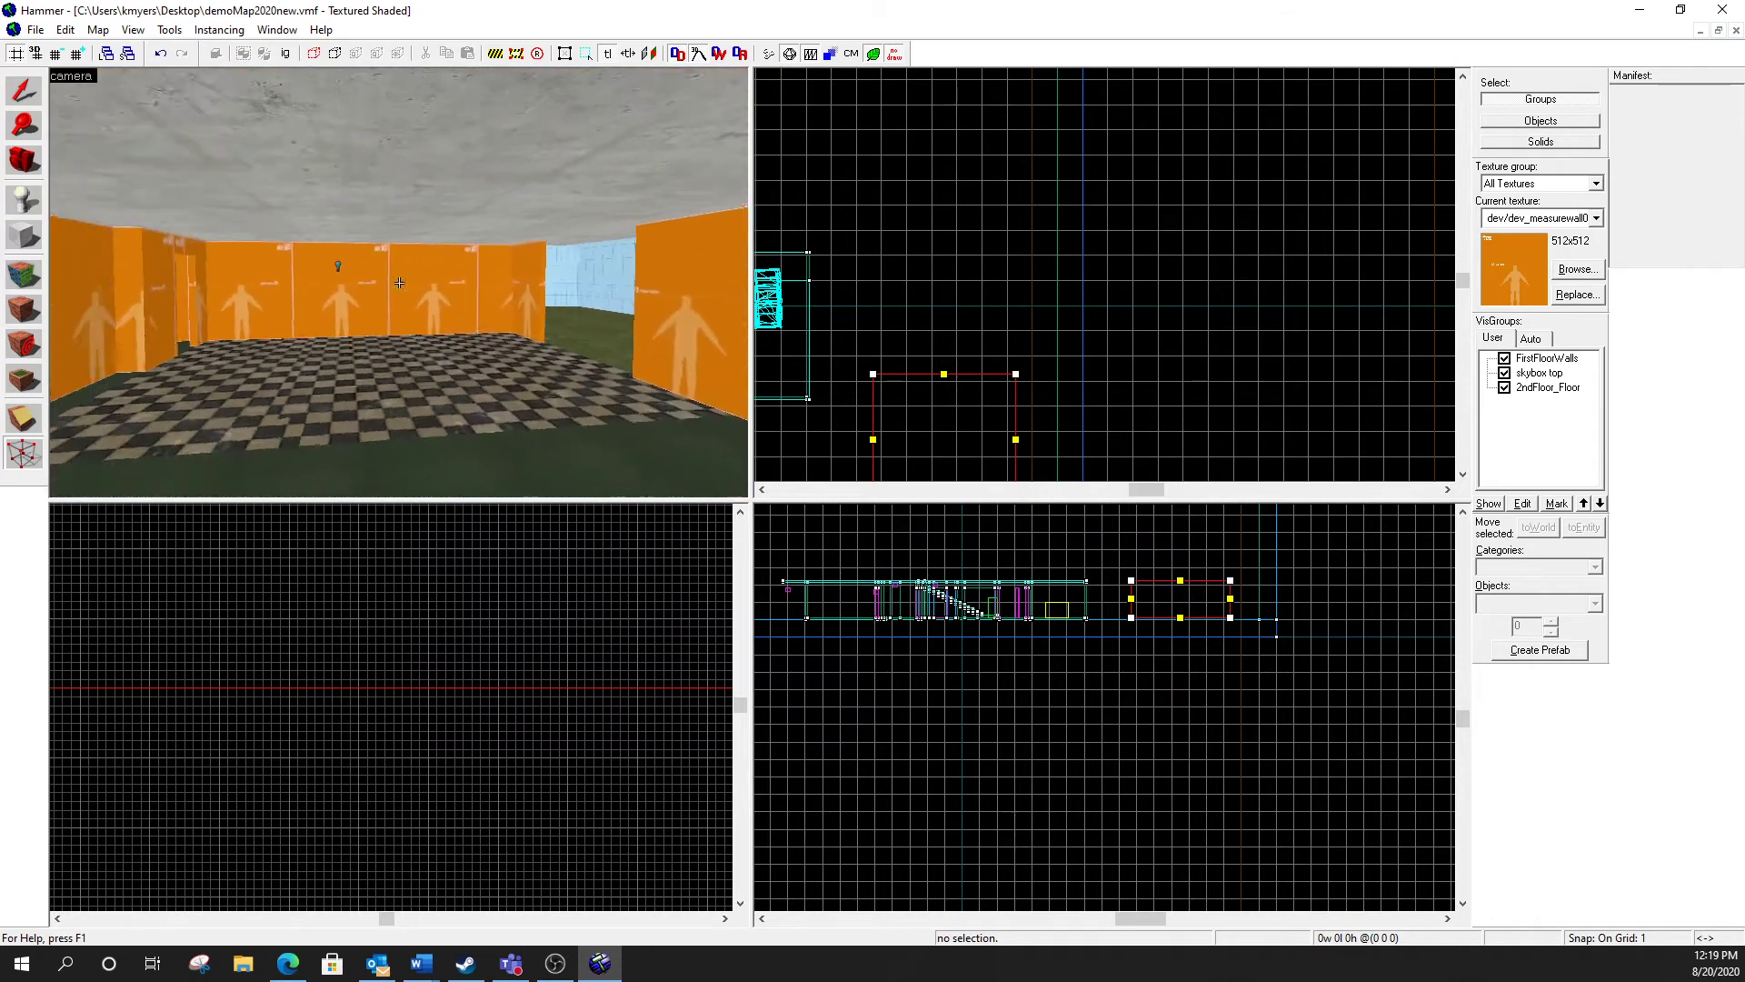
key(w)
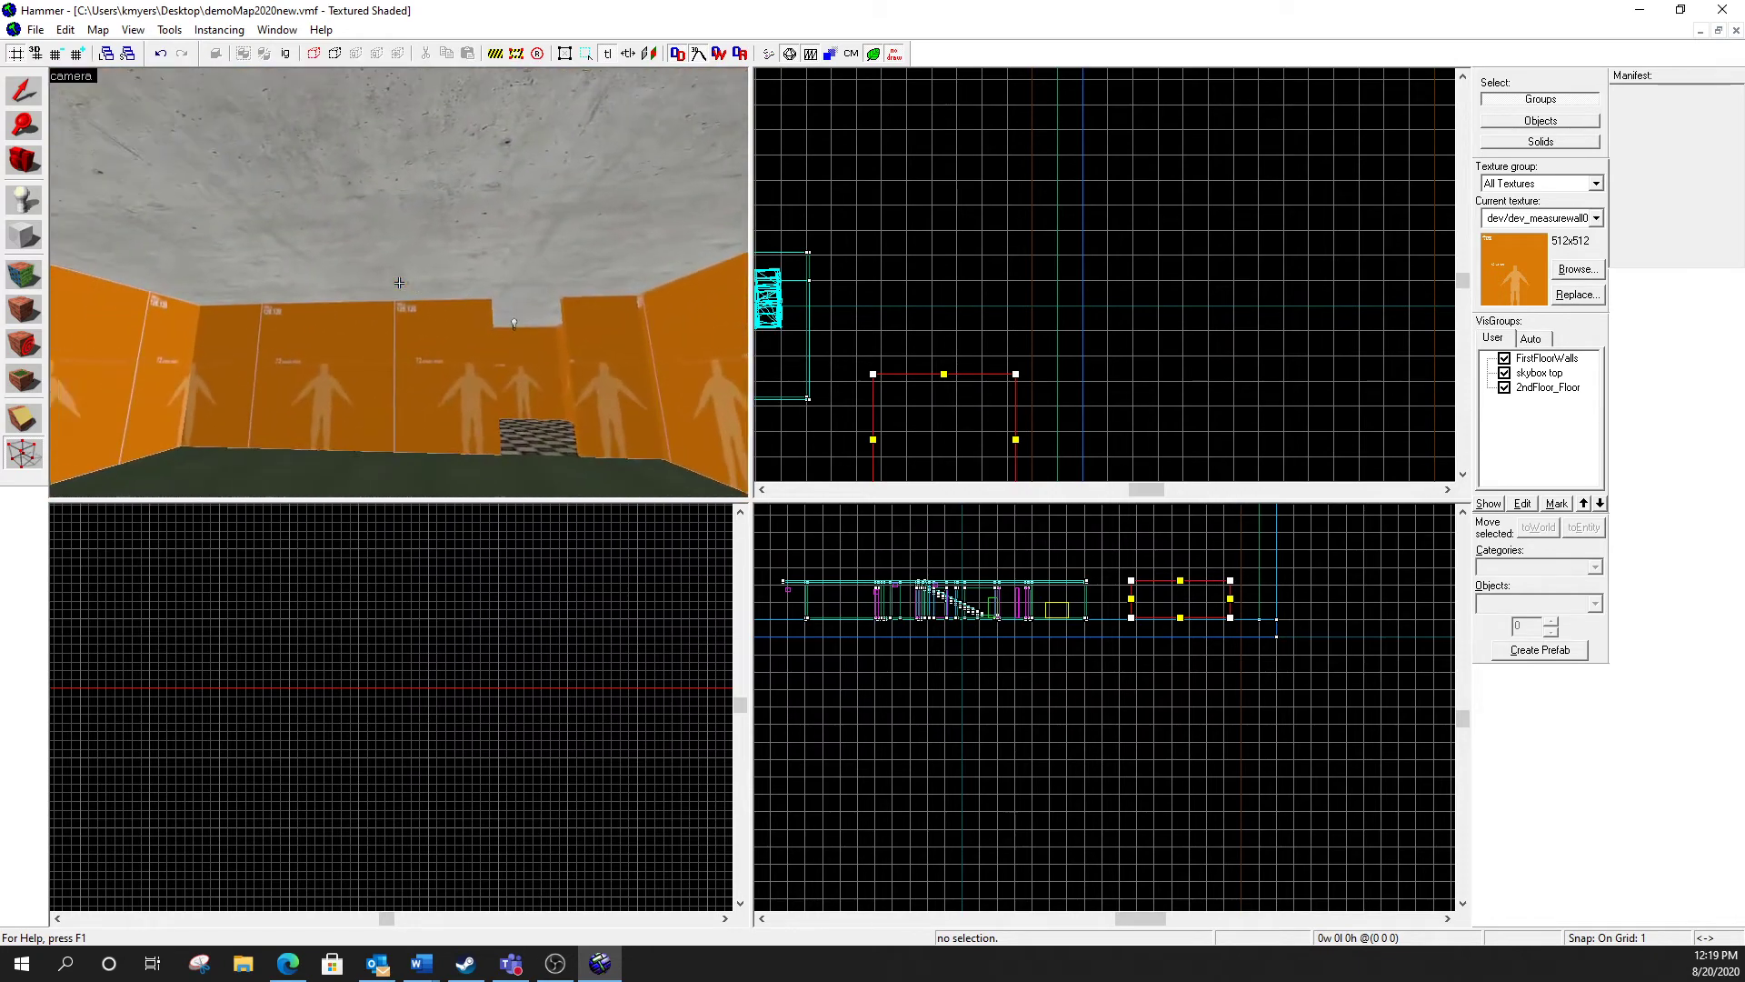
key(w)
key(s)
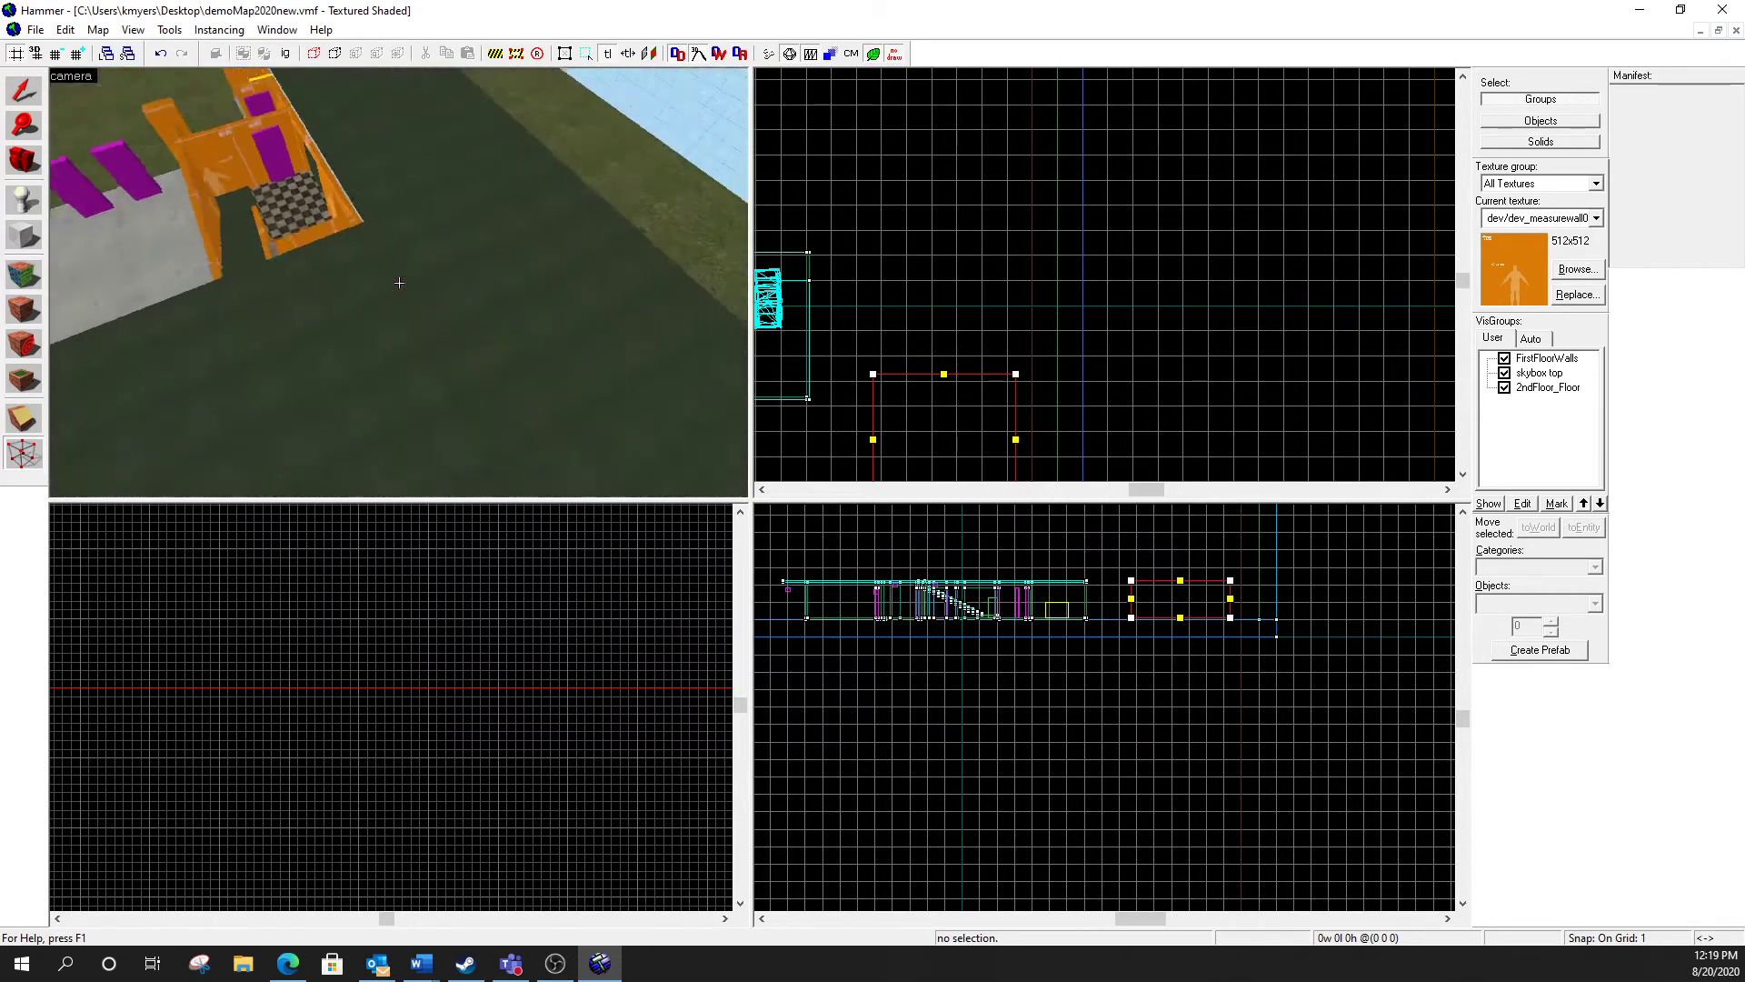
key(w)
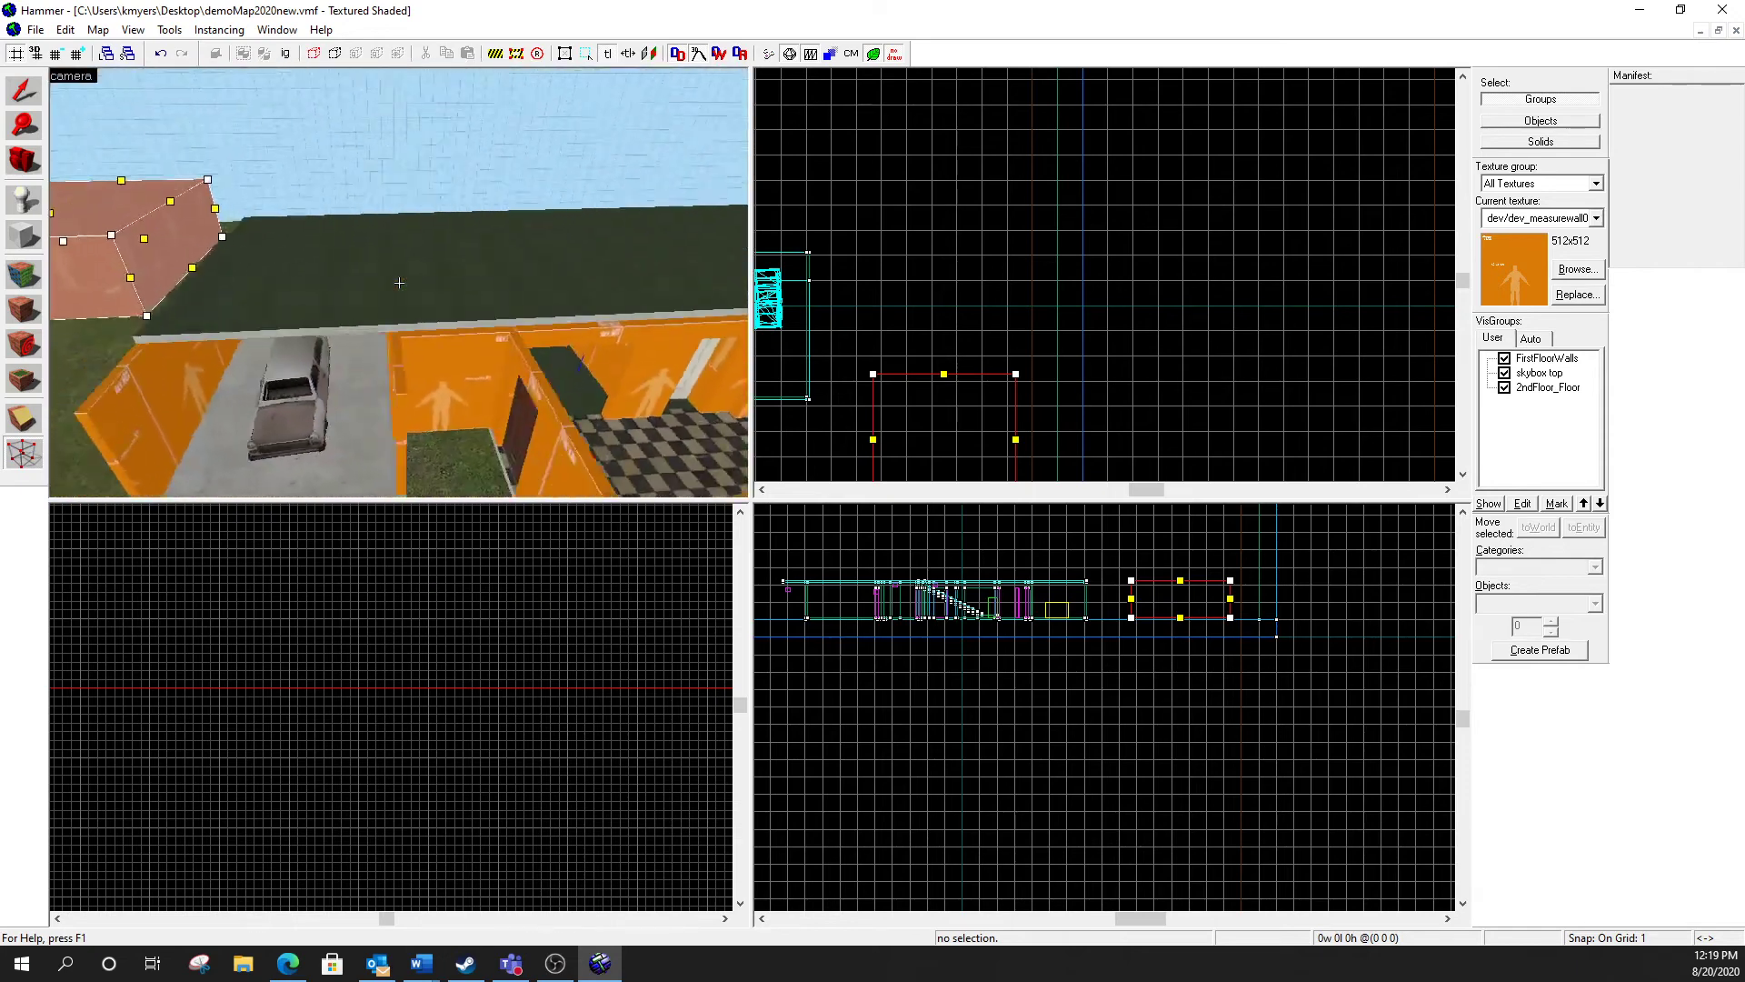
key(a)
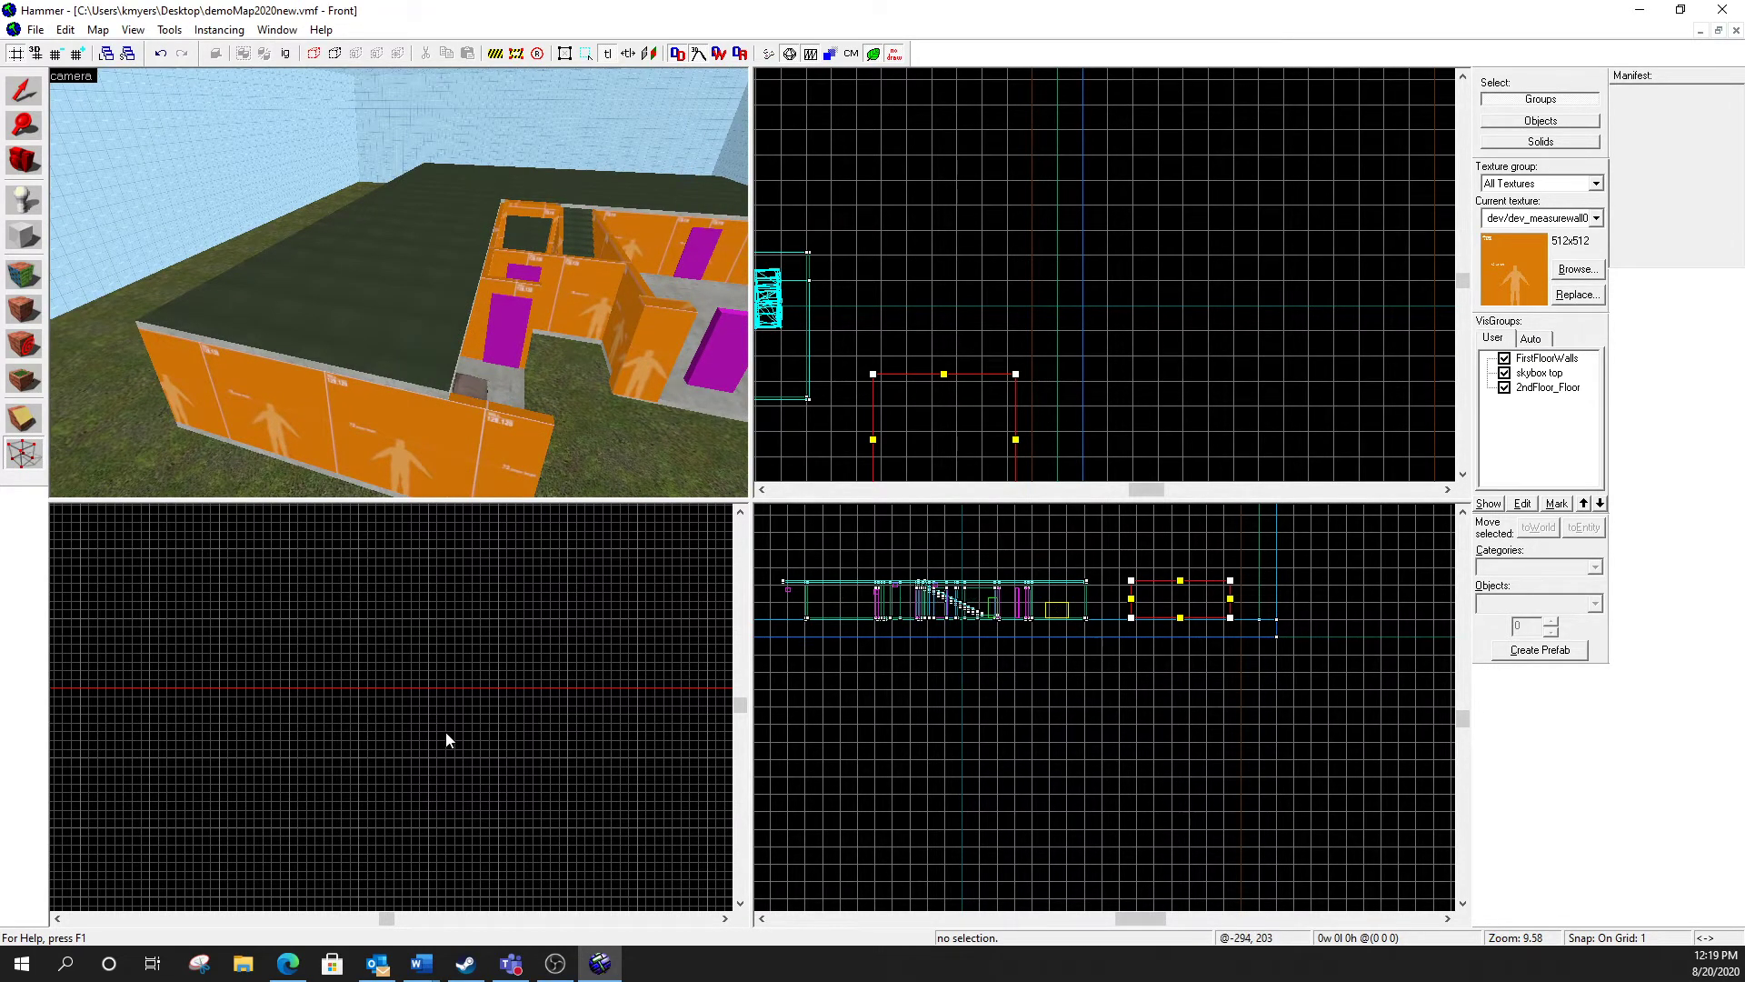
Step: Pull the orange block's two upper corners up and inward in the front view, starting a peaked roof shape
scroll(447, 733, down, 12)
scroll(445, 732, down, 4)
scroll(424, 761, up, 4)
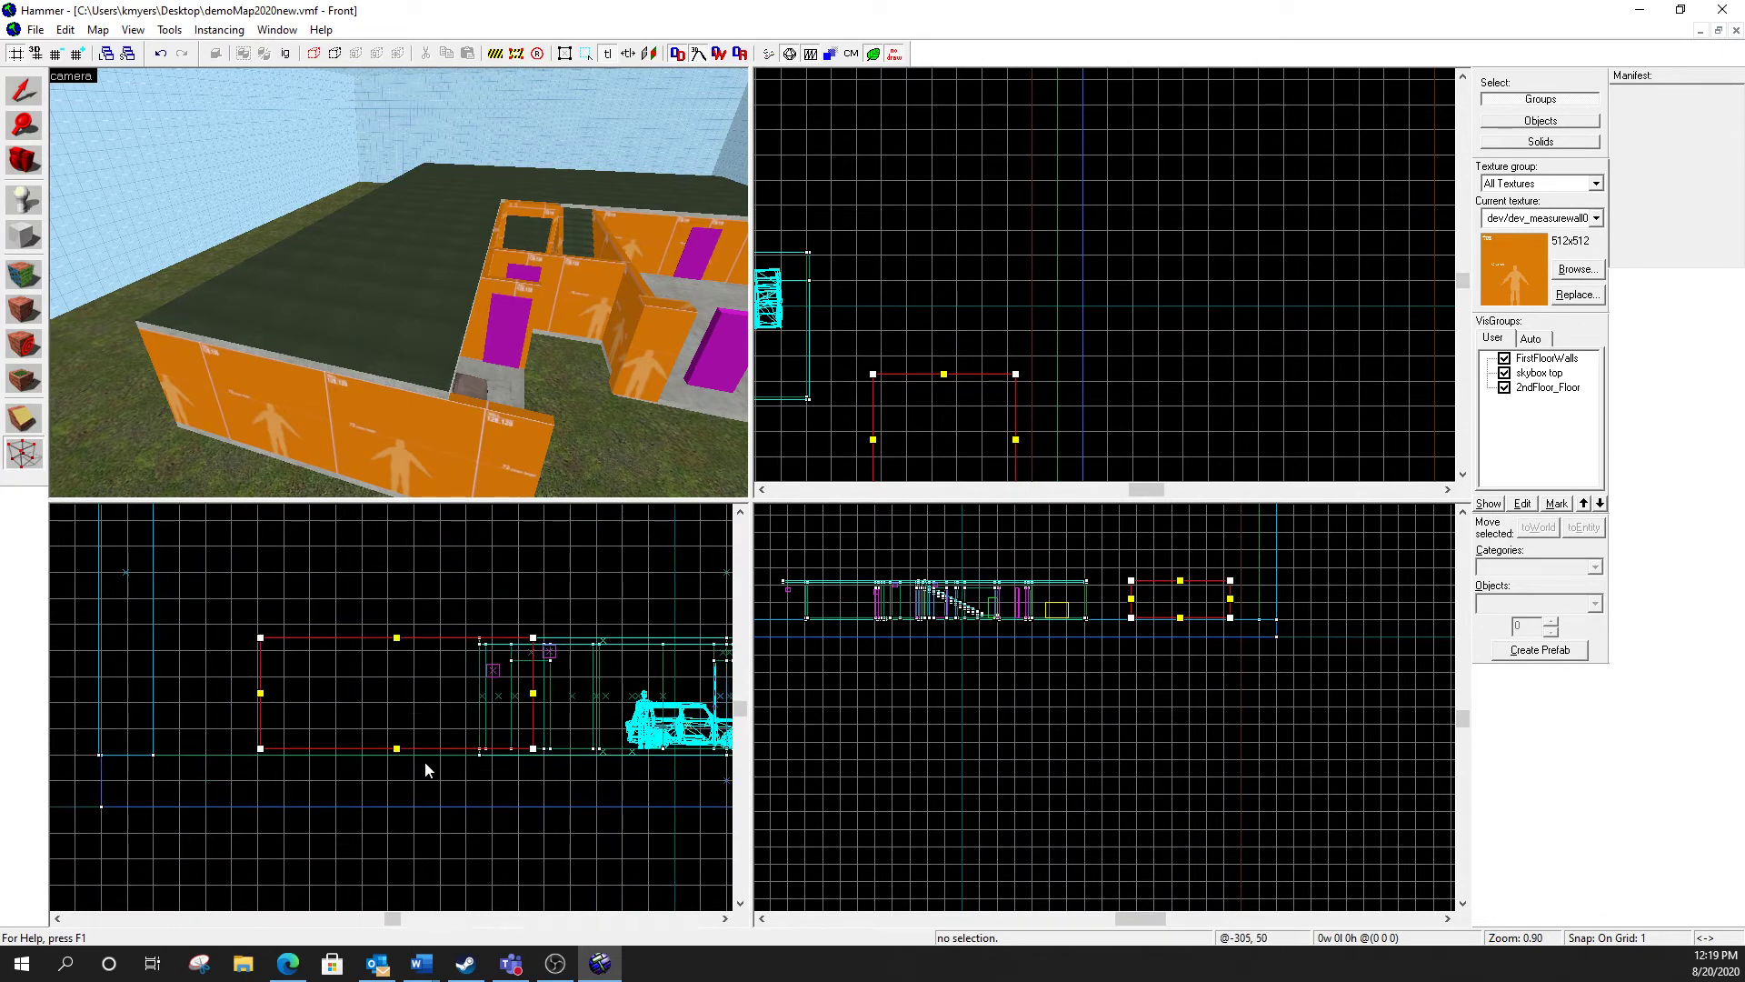
scroll(398, 693, up, 1)
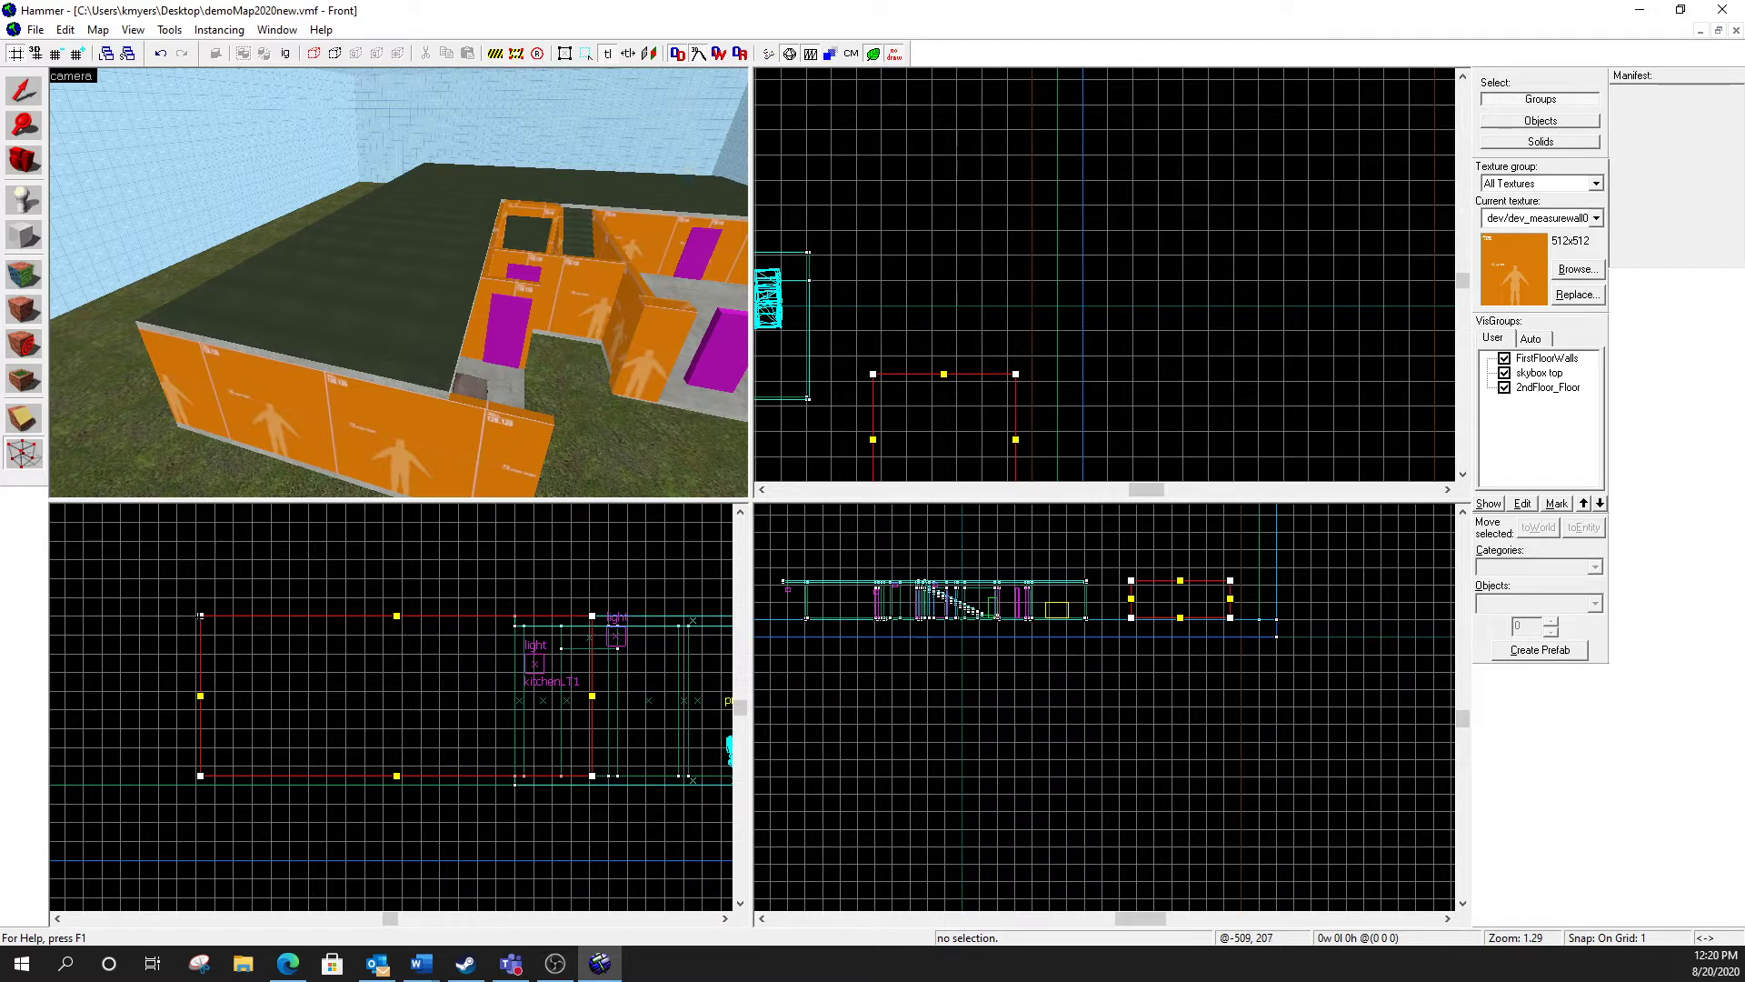
drag(201, 615, 397, 592)
scroll(582, 609, up, 4)
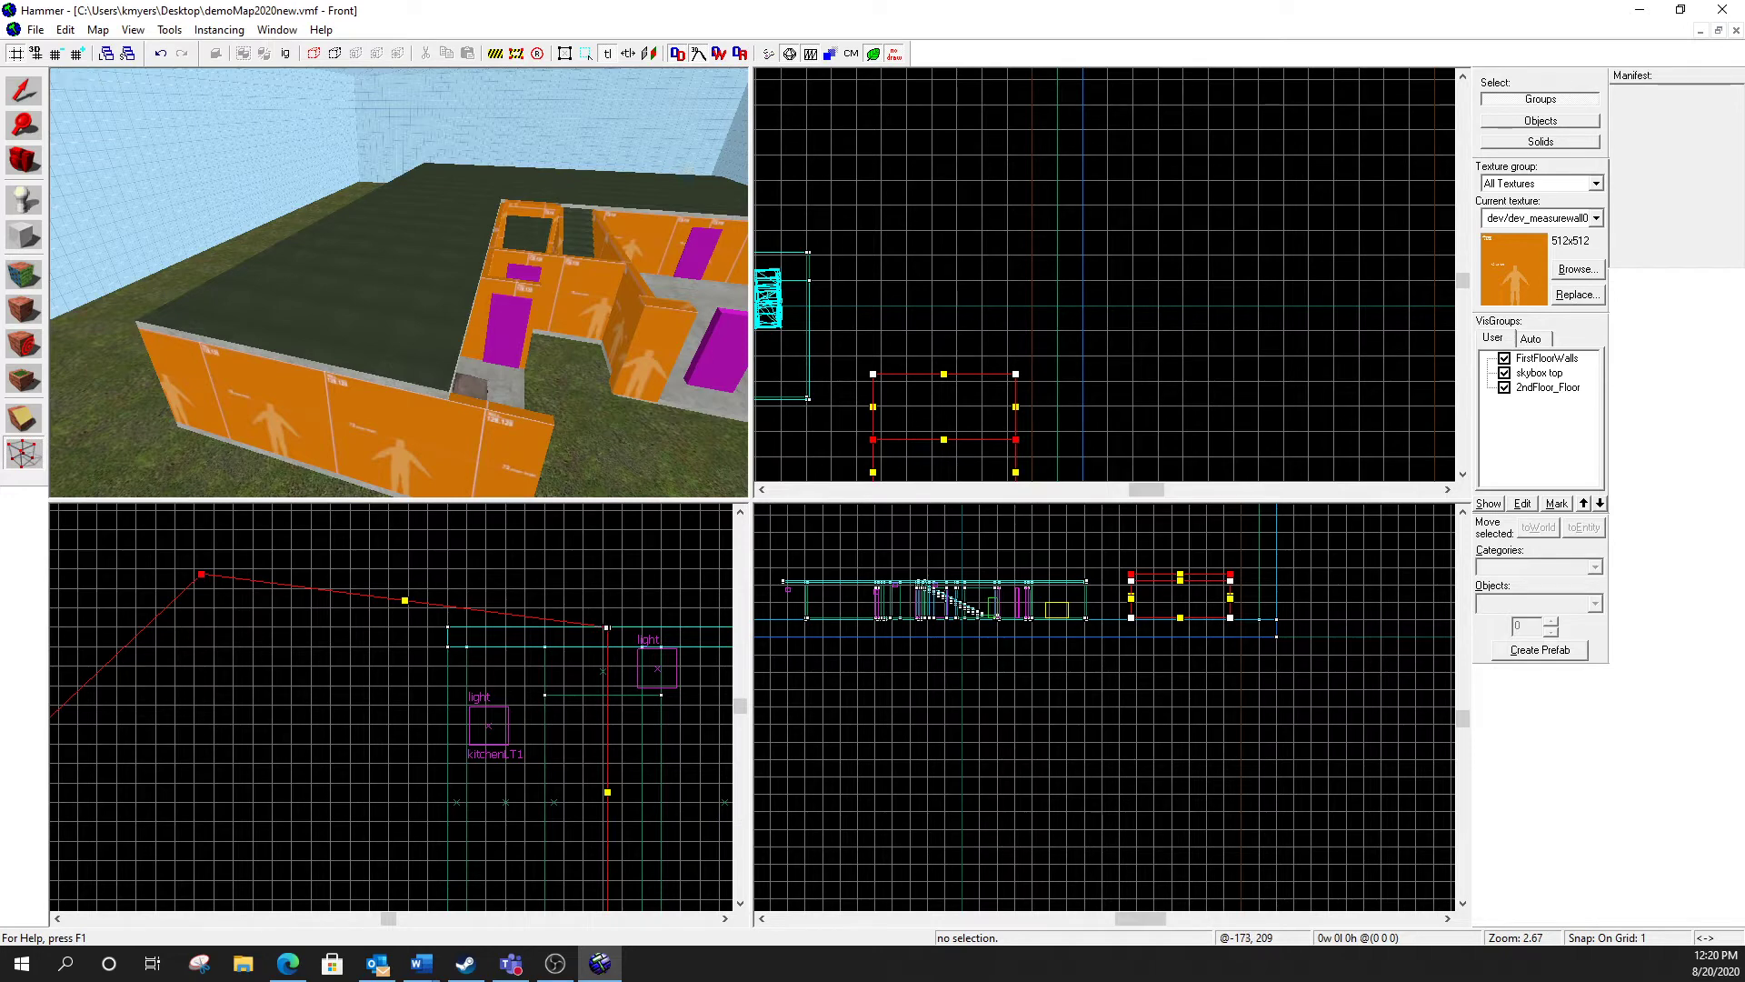
drag(607, 627, 250, 574)
Step: Raise and bring the two top corners closer together at equal height, leaving a flat top about 9 units wide
scroll(177, 573, up, 10)
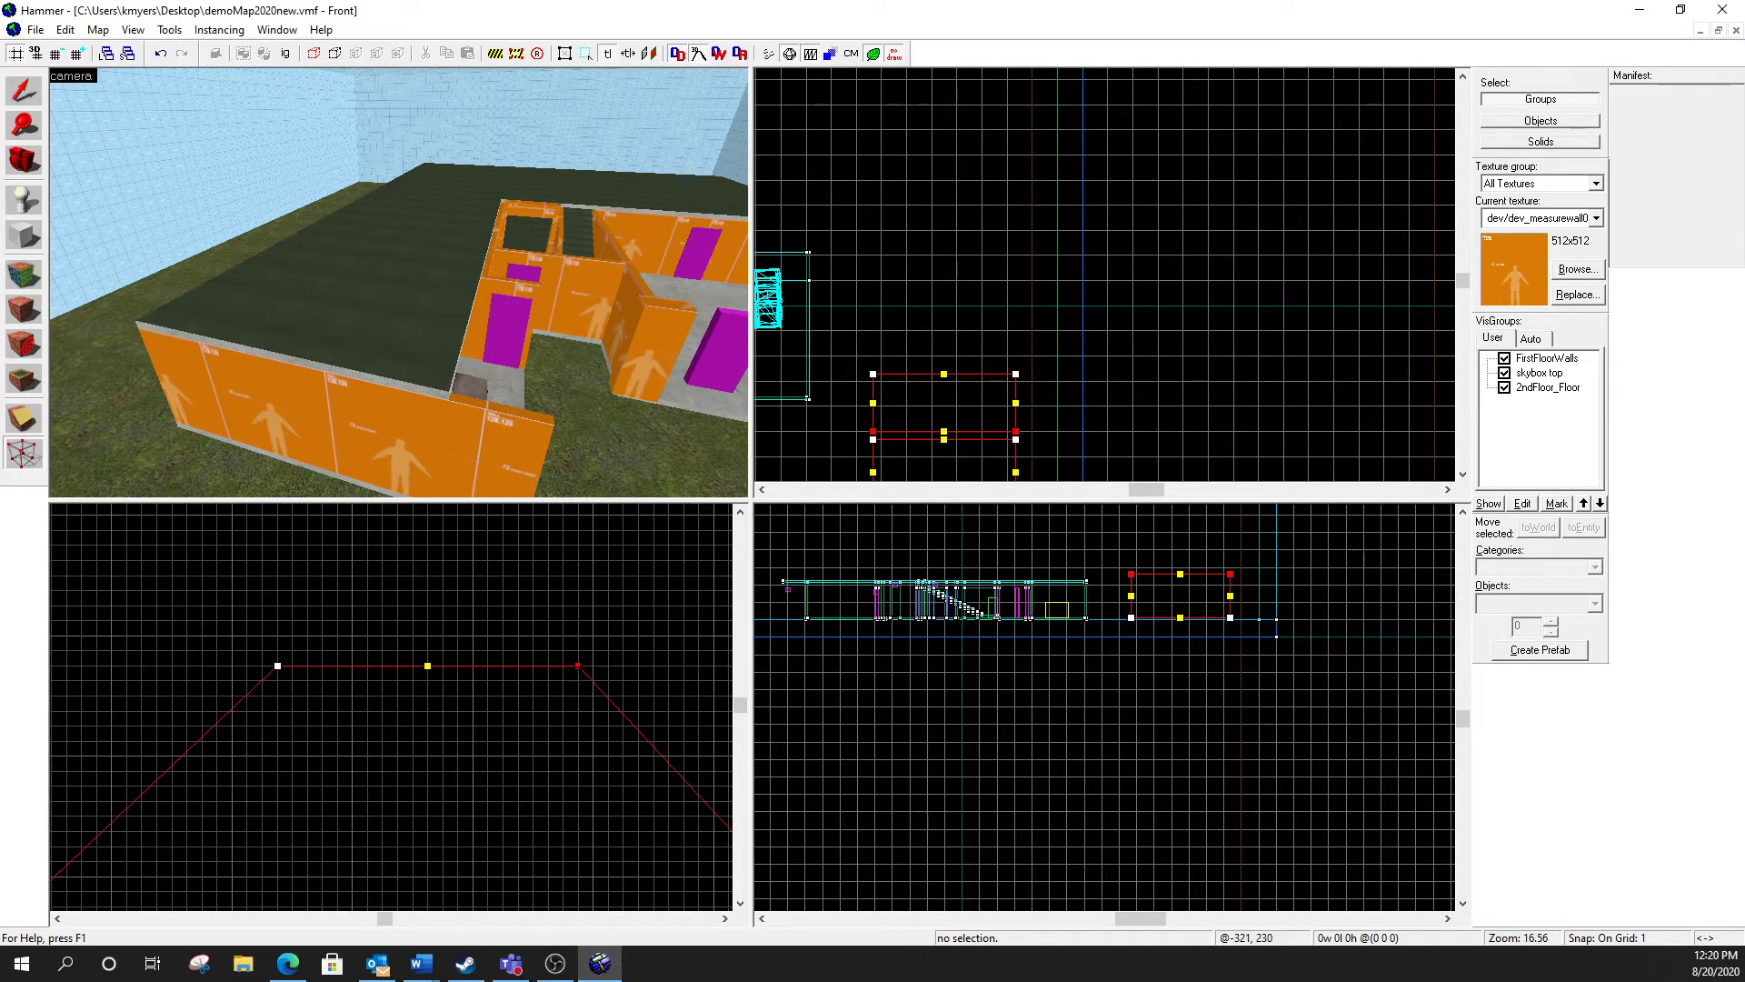
drag(578, 666, 472, 636)
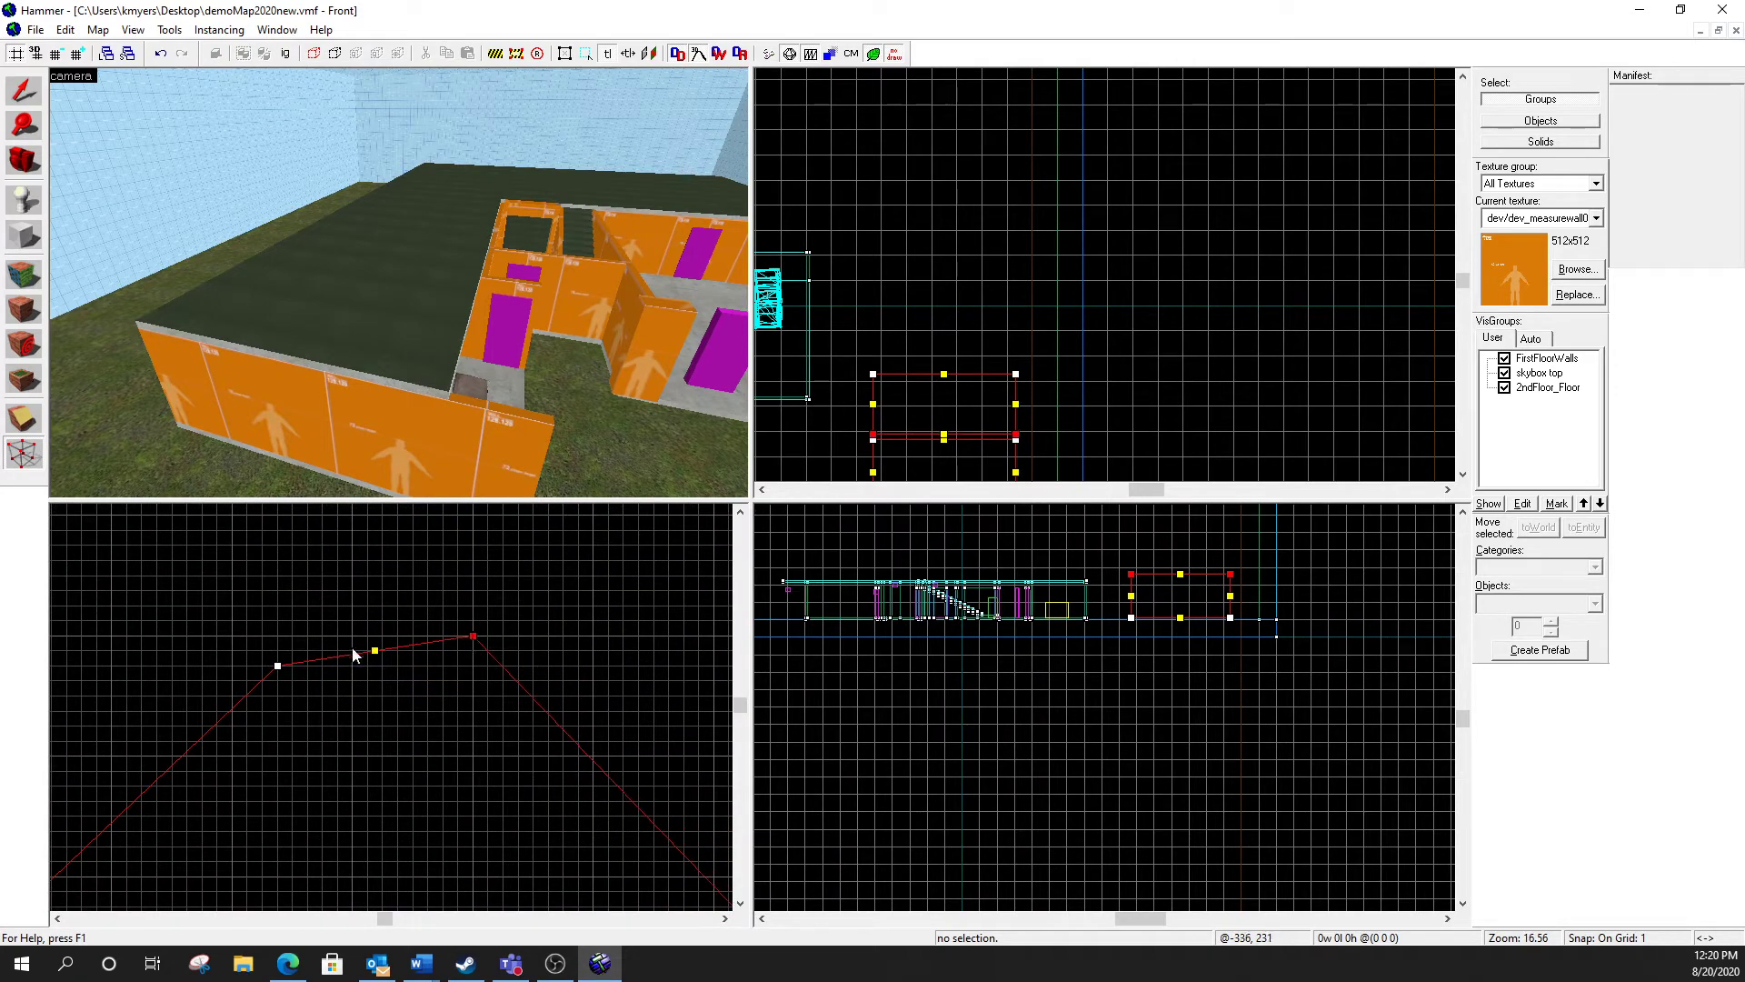
drag(277, 665, 338, 636)
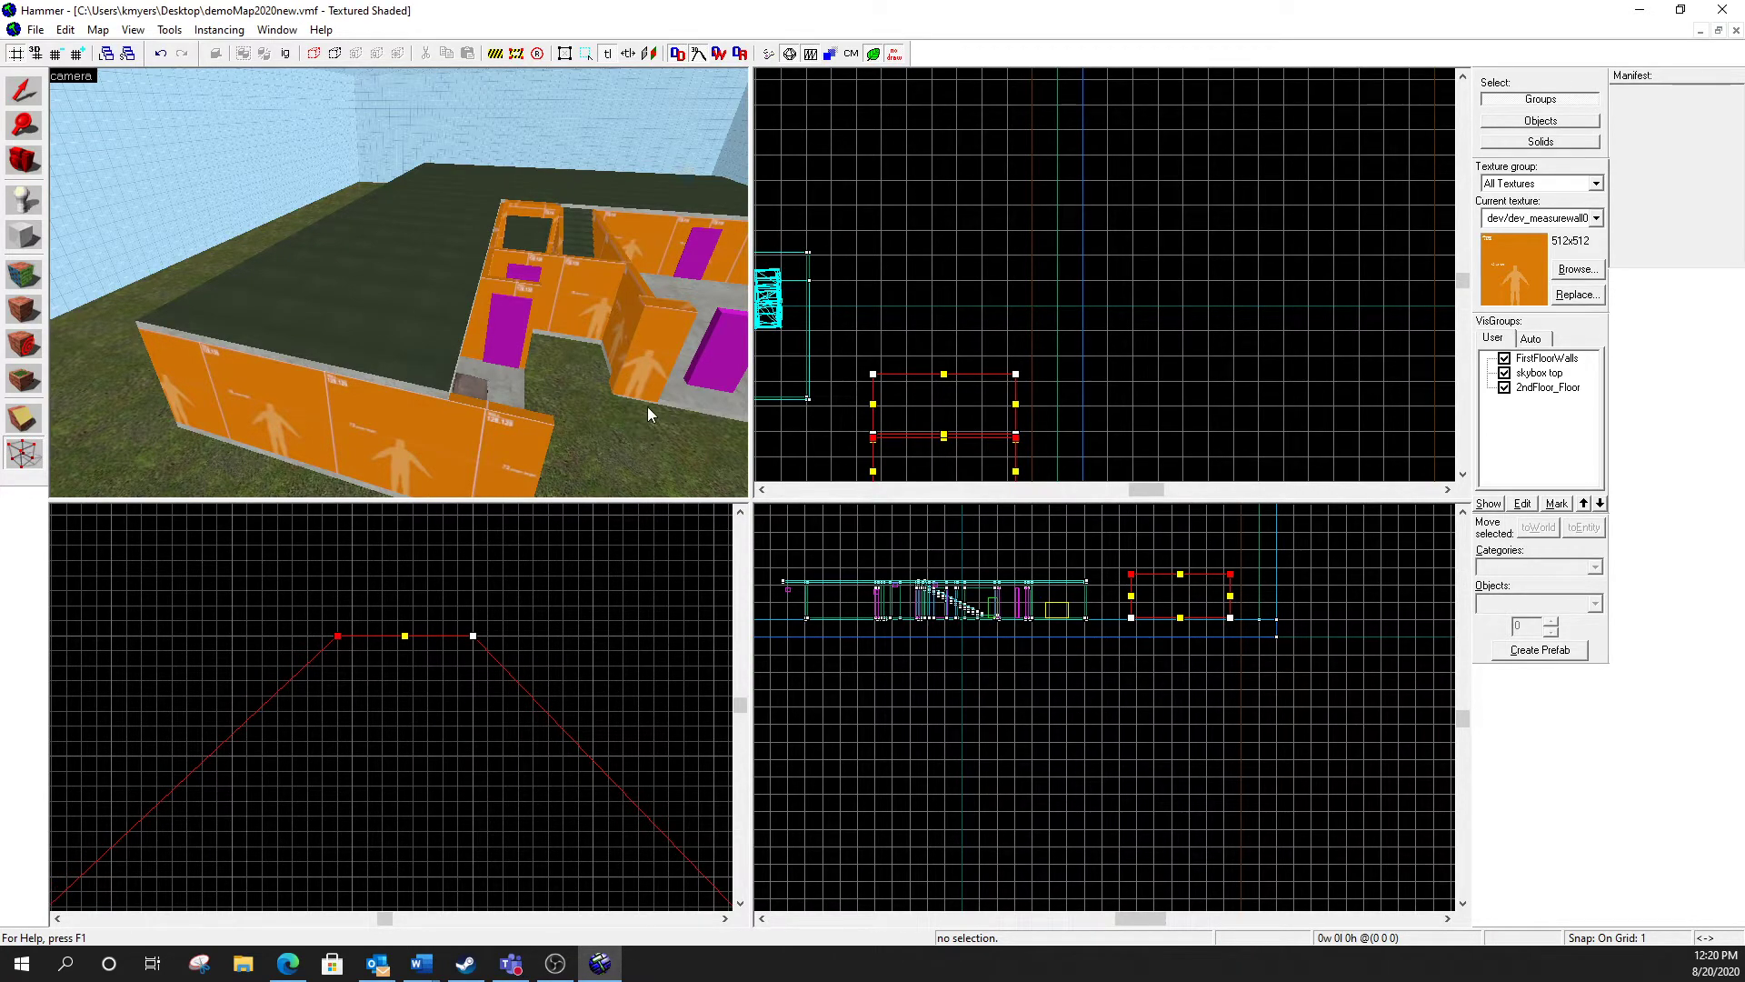
Step: Check the peaked outline against the original block in the 3D view and apply the vertex changes
key(z)
key(w)
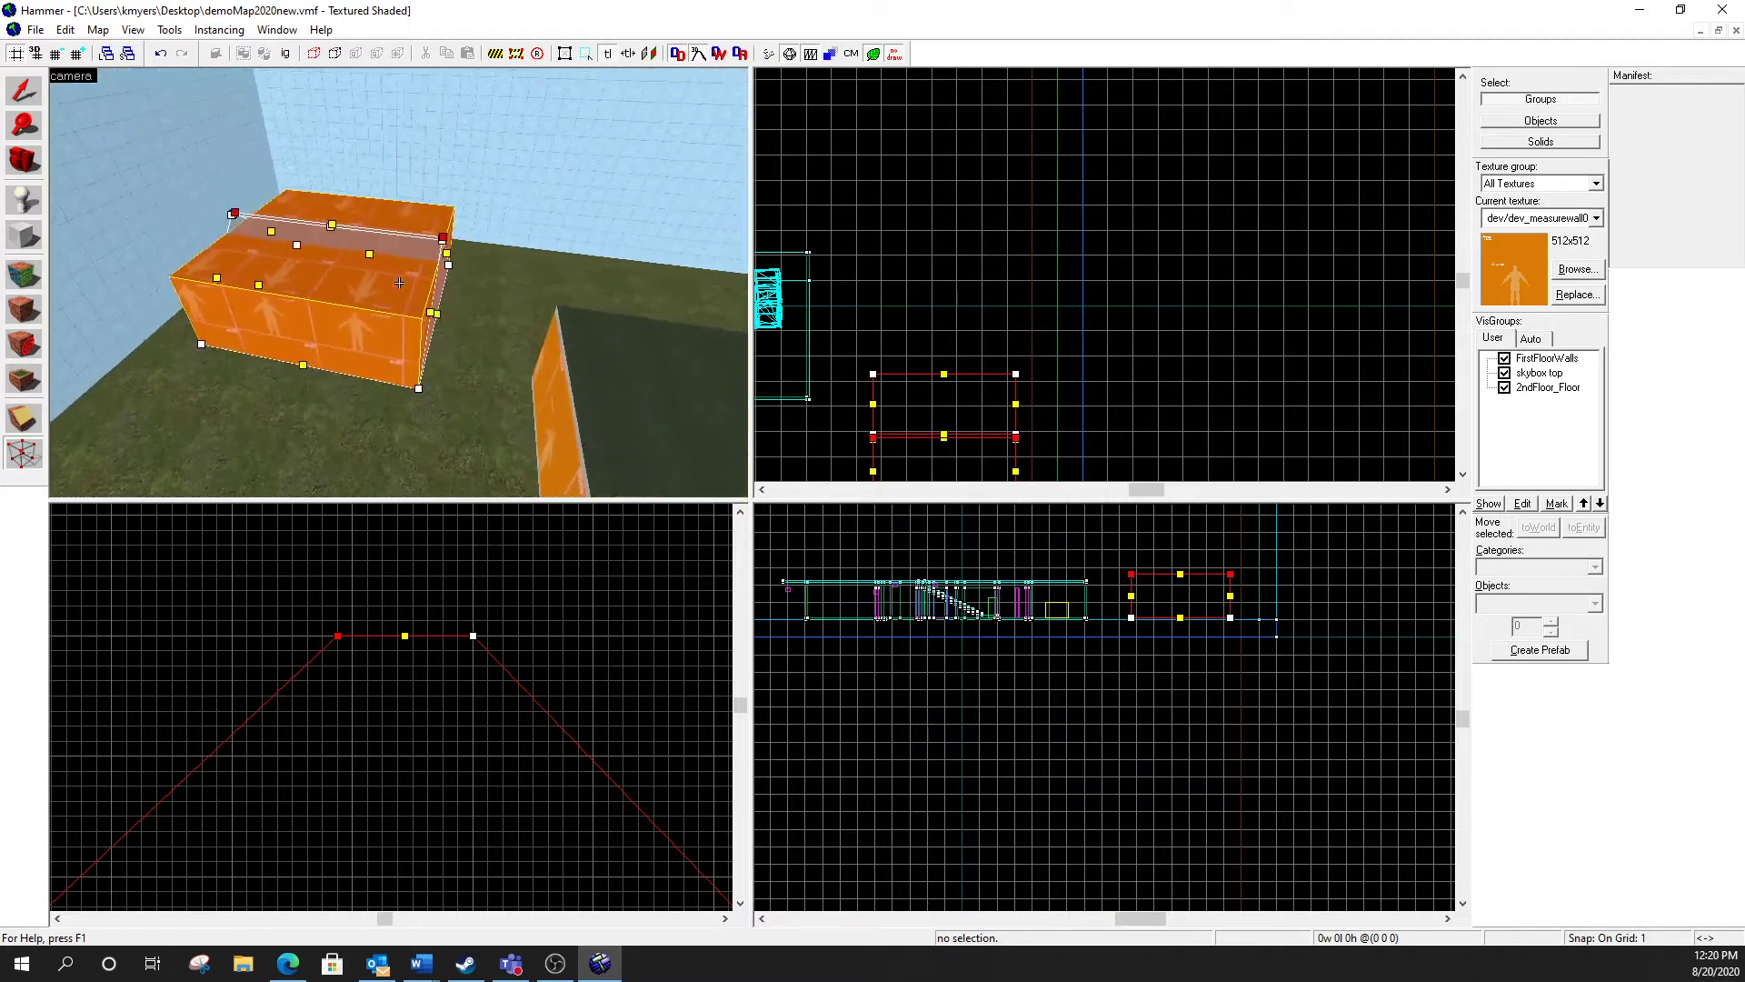
key(w)
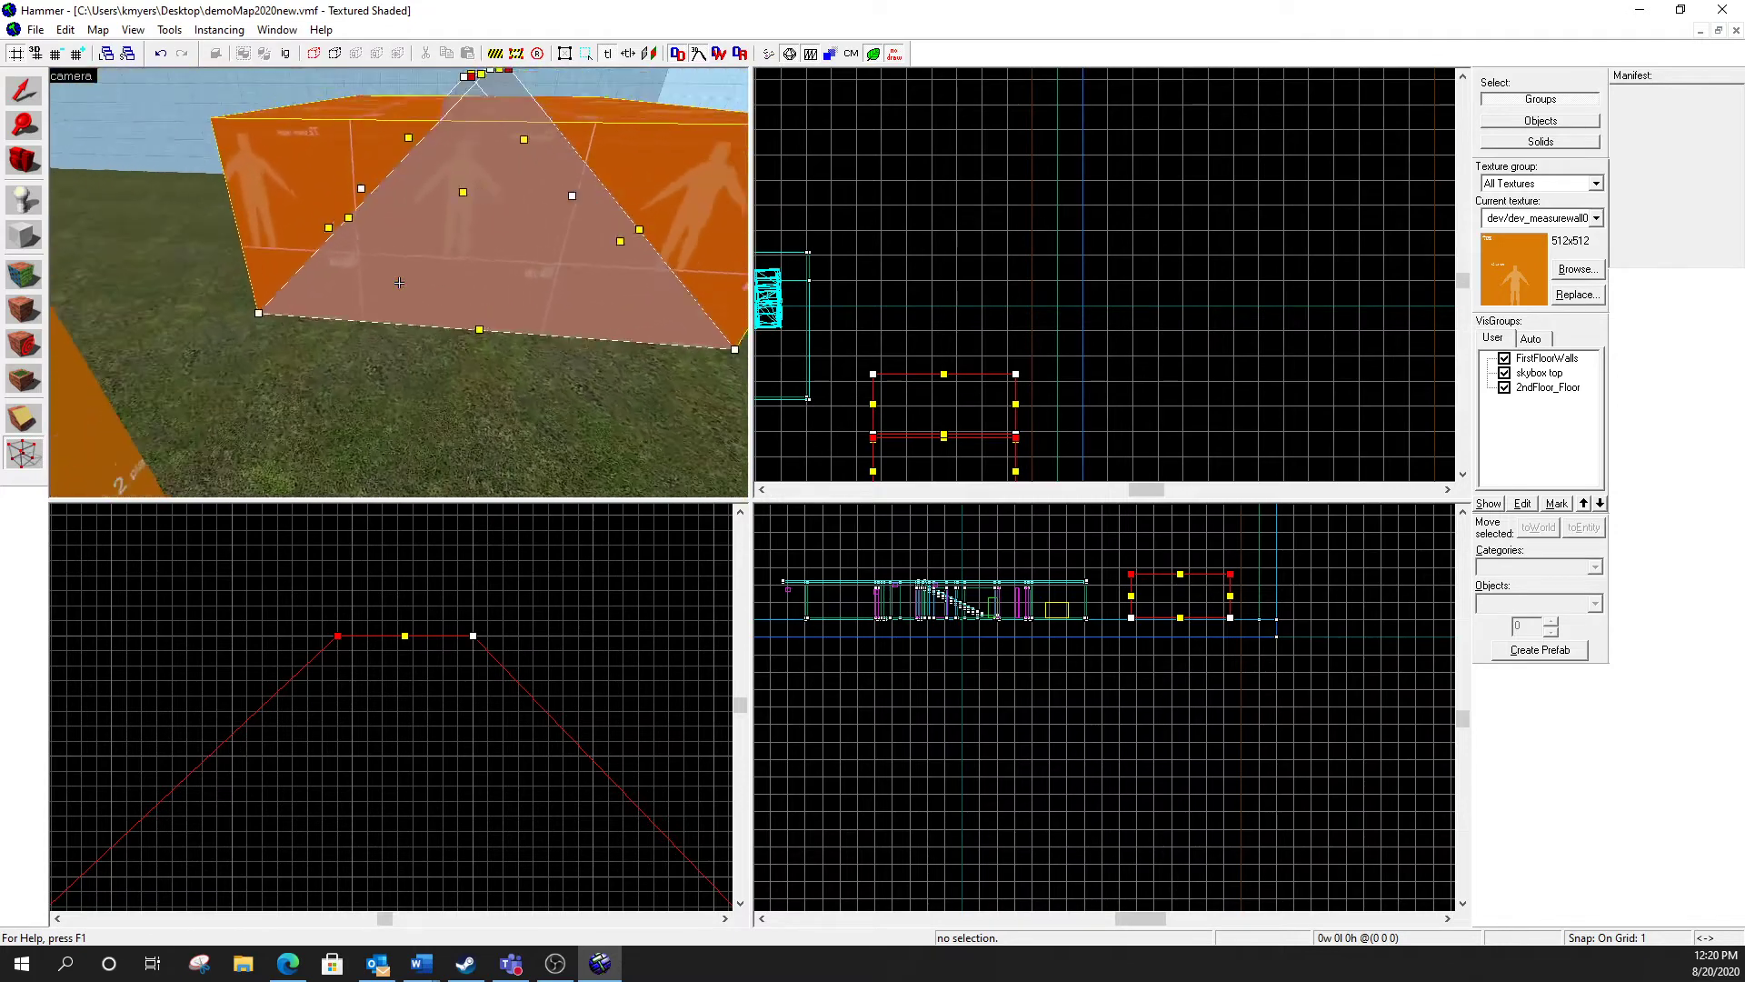
key(a)
key(d)
key(a)
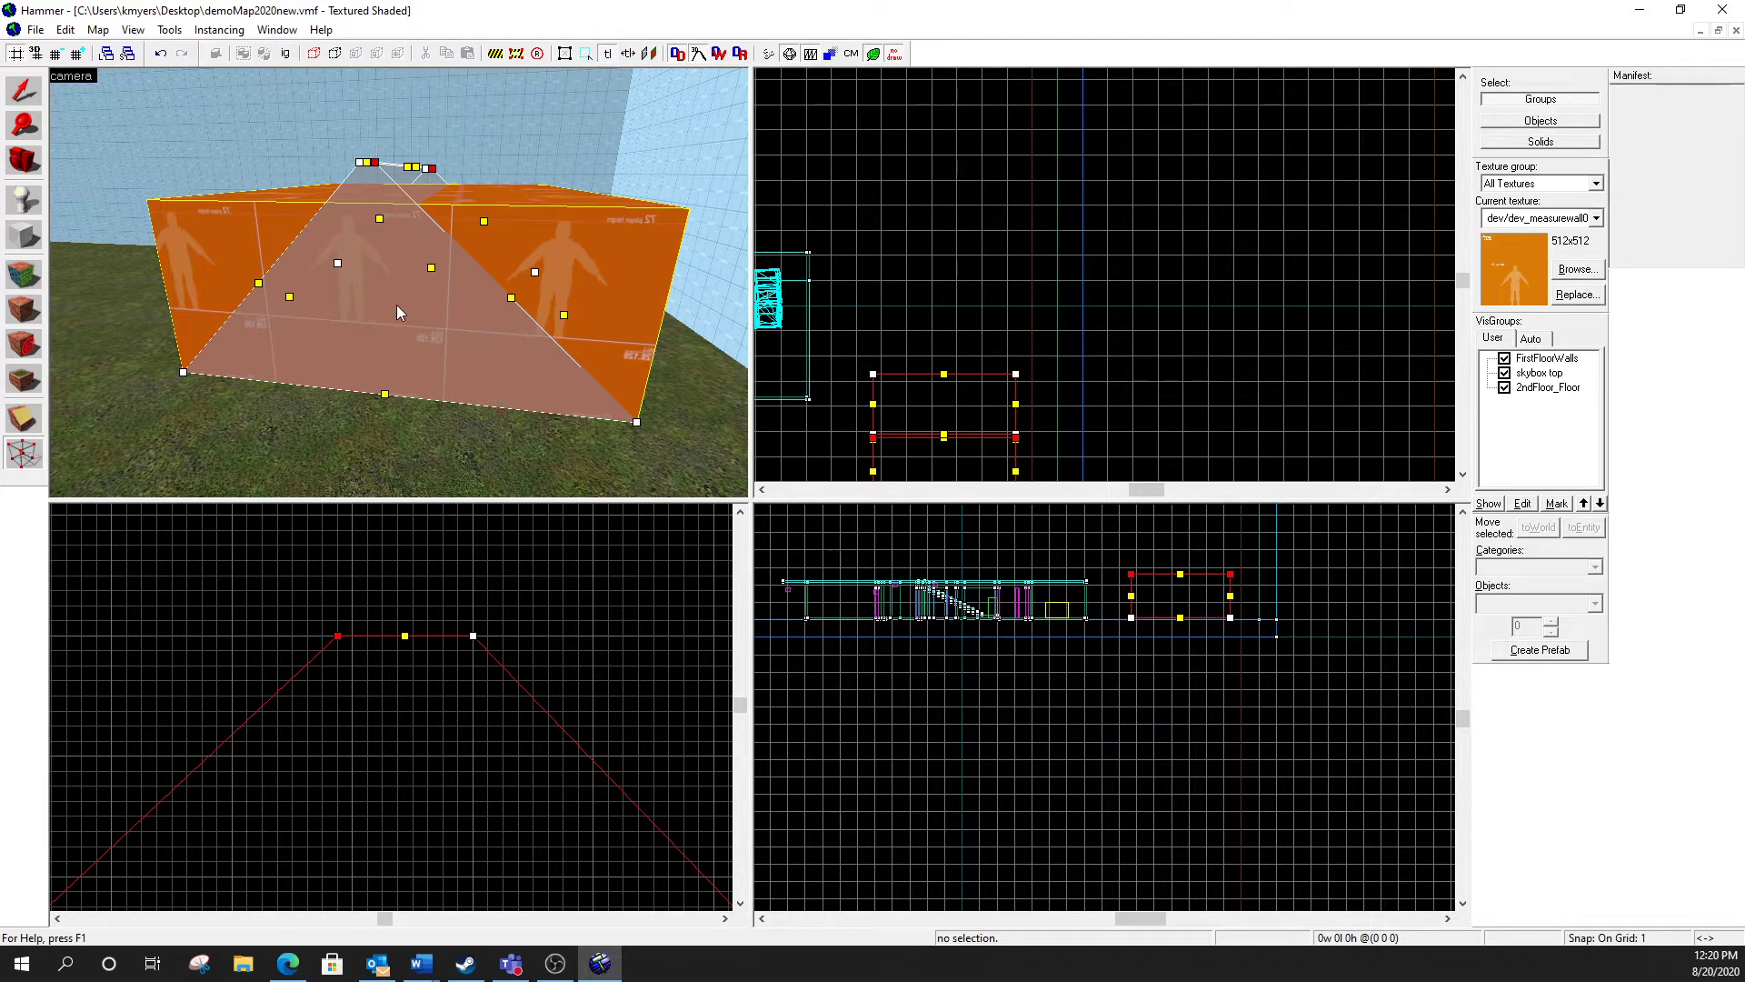
key(Return)
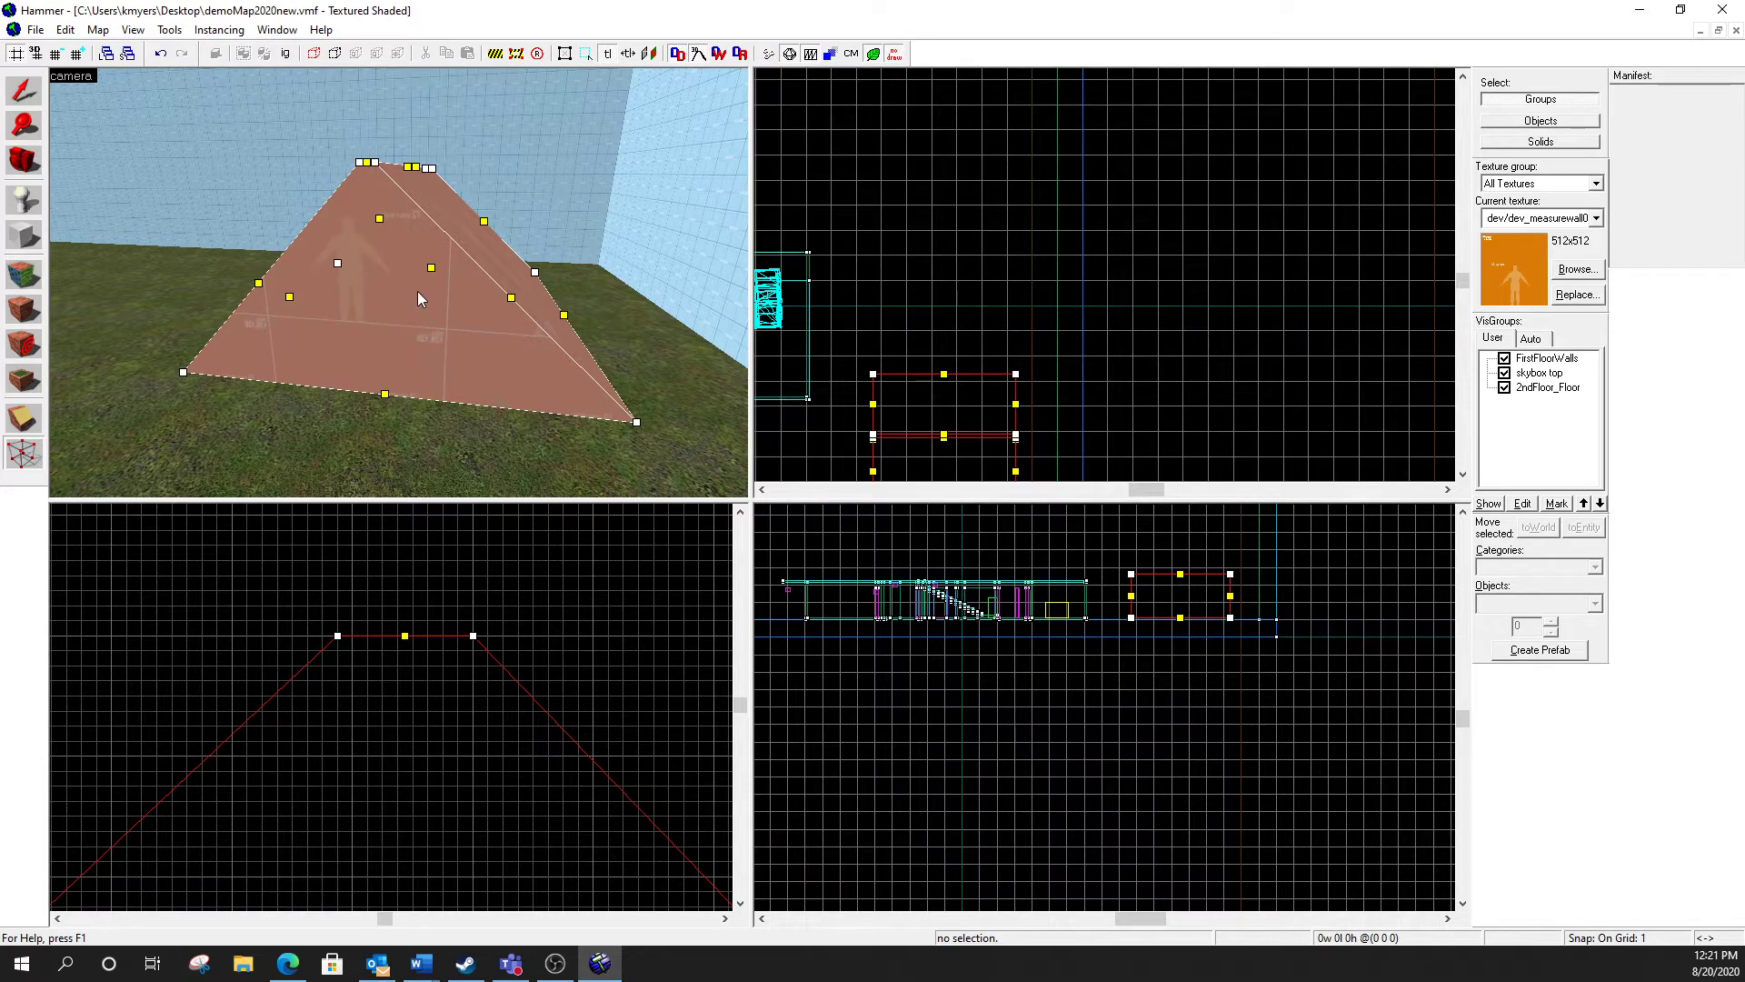
Step: Examine the narrow flat top and sloped sides of the reshaped block from several angles
key(z)
key(w)
key(a)
key(w)
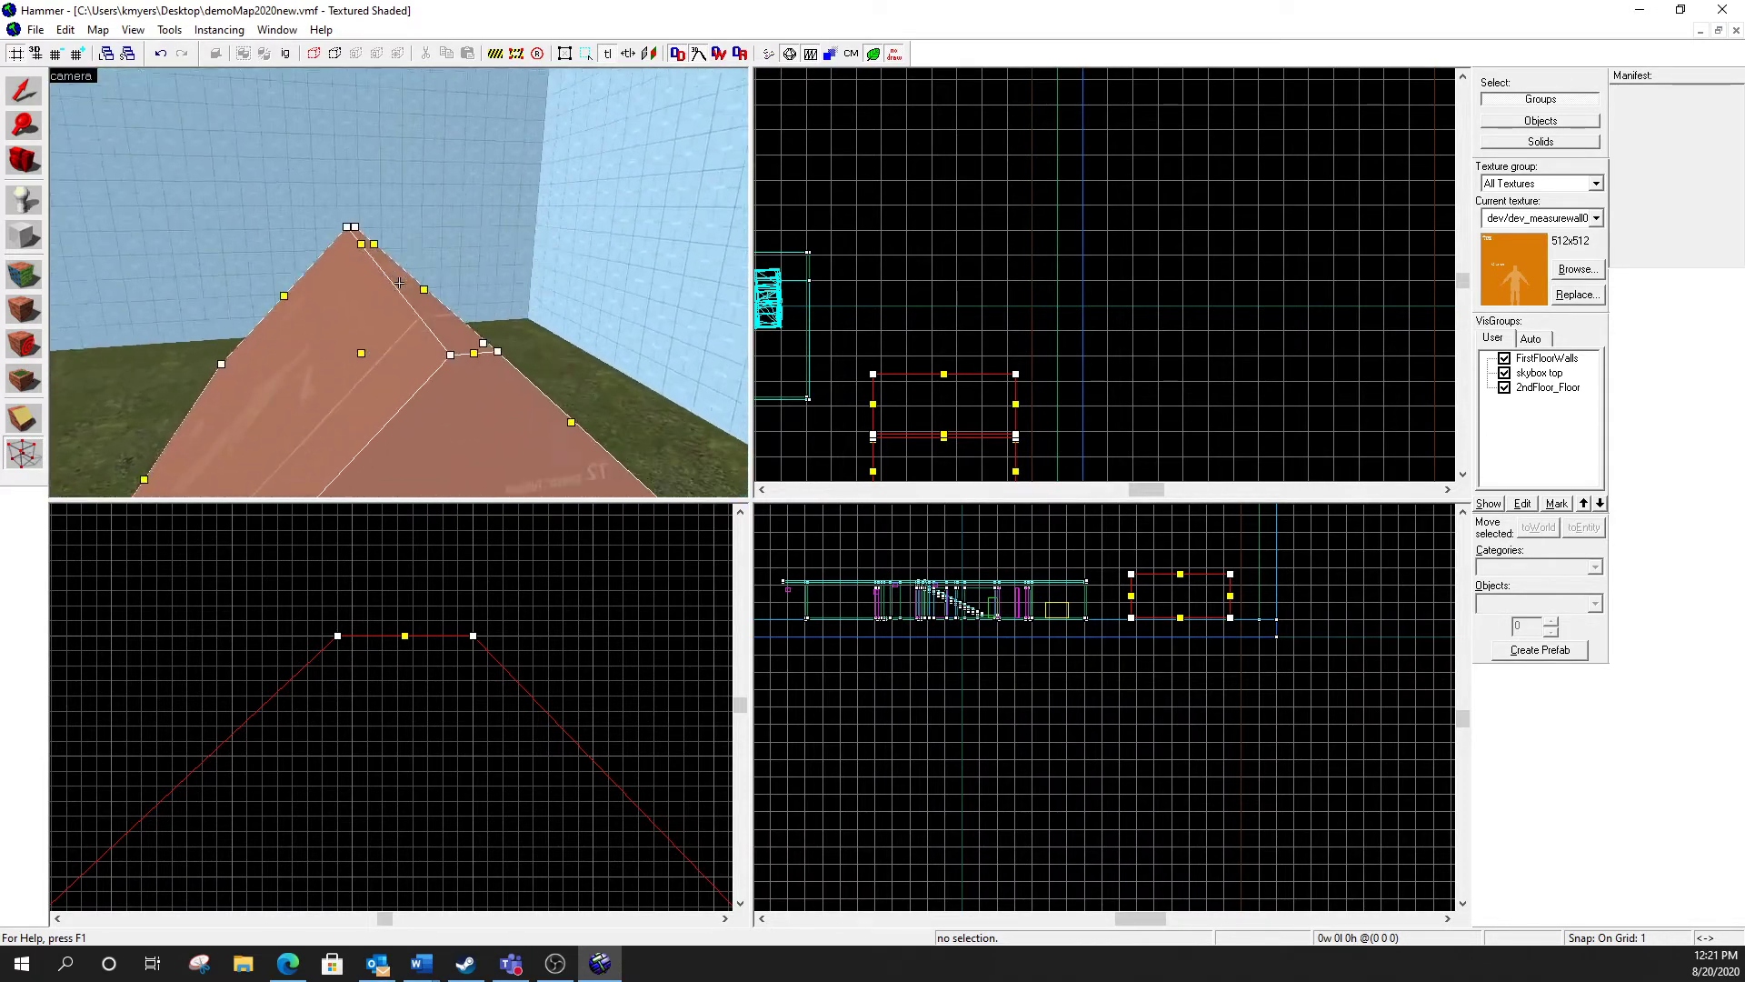
key(d)
key(d)
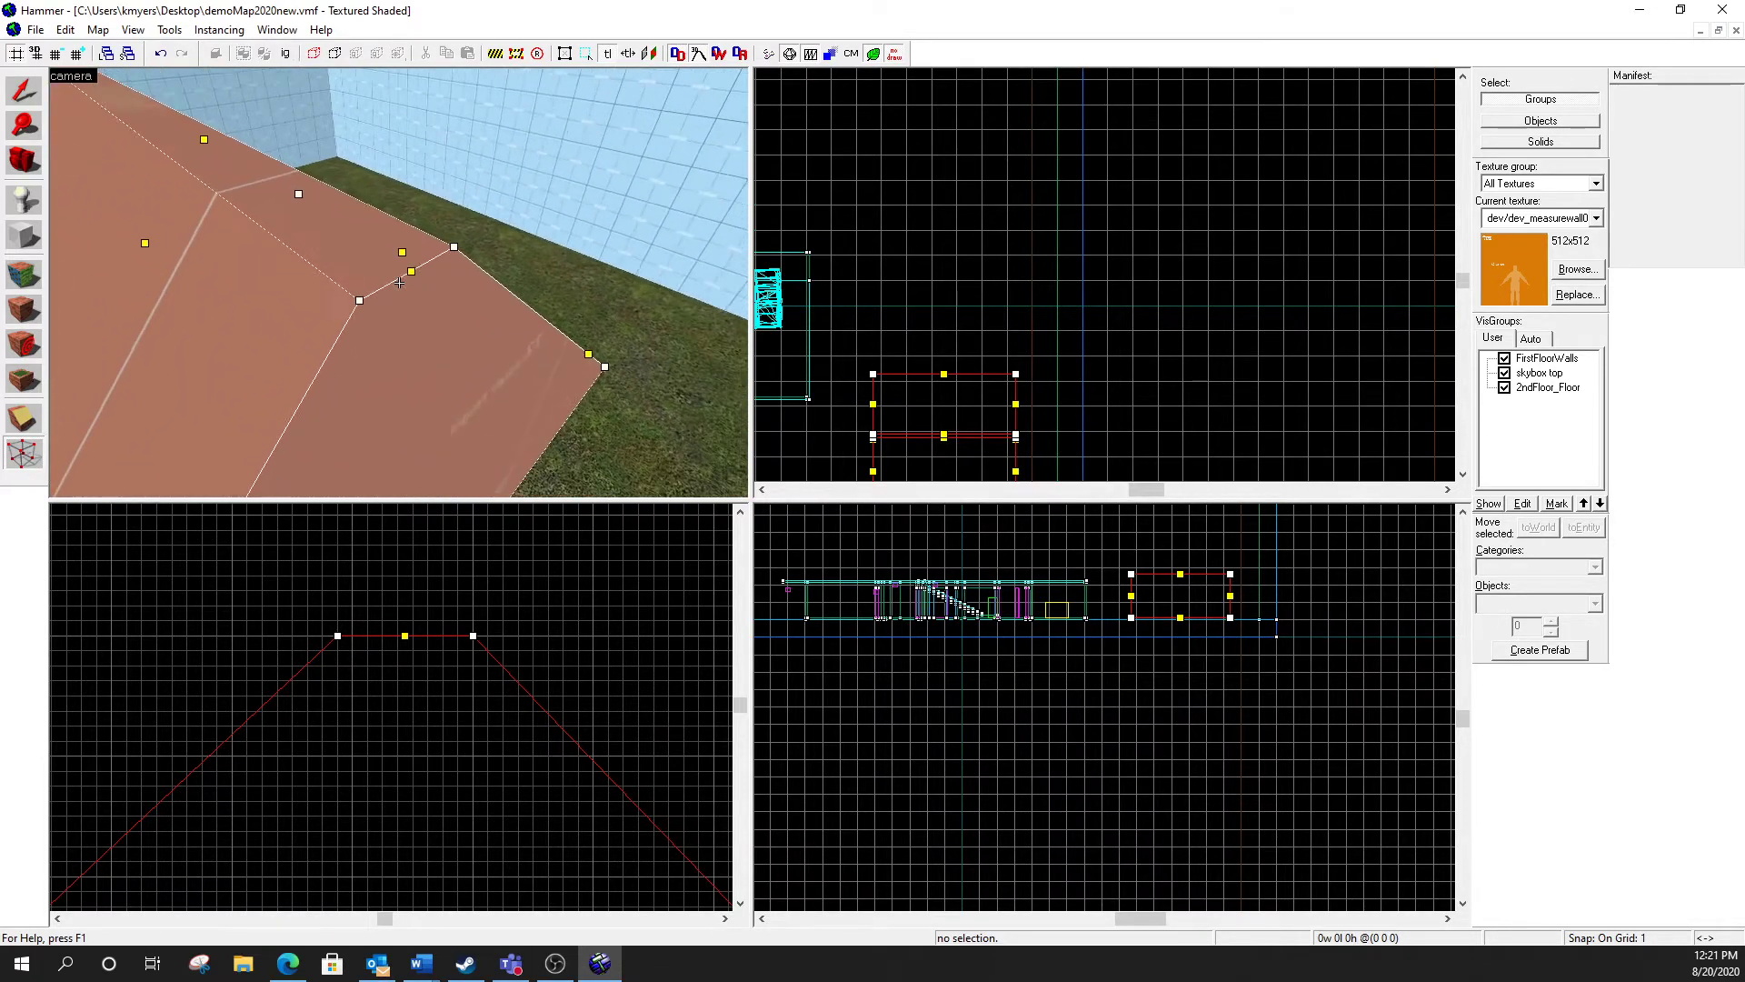
key(s)
key(a)
key(s)
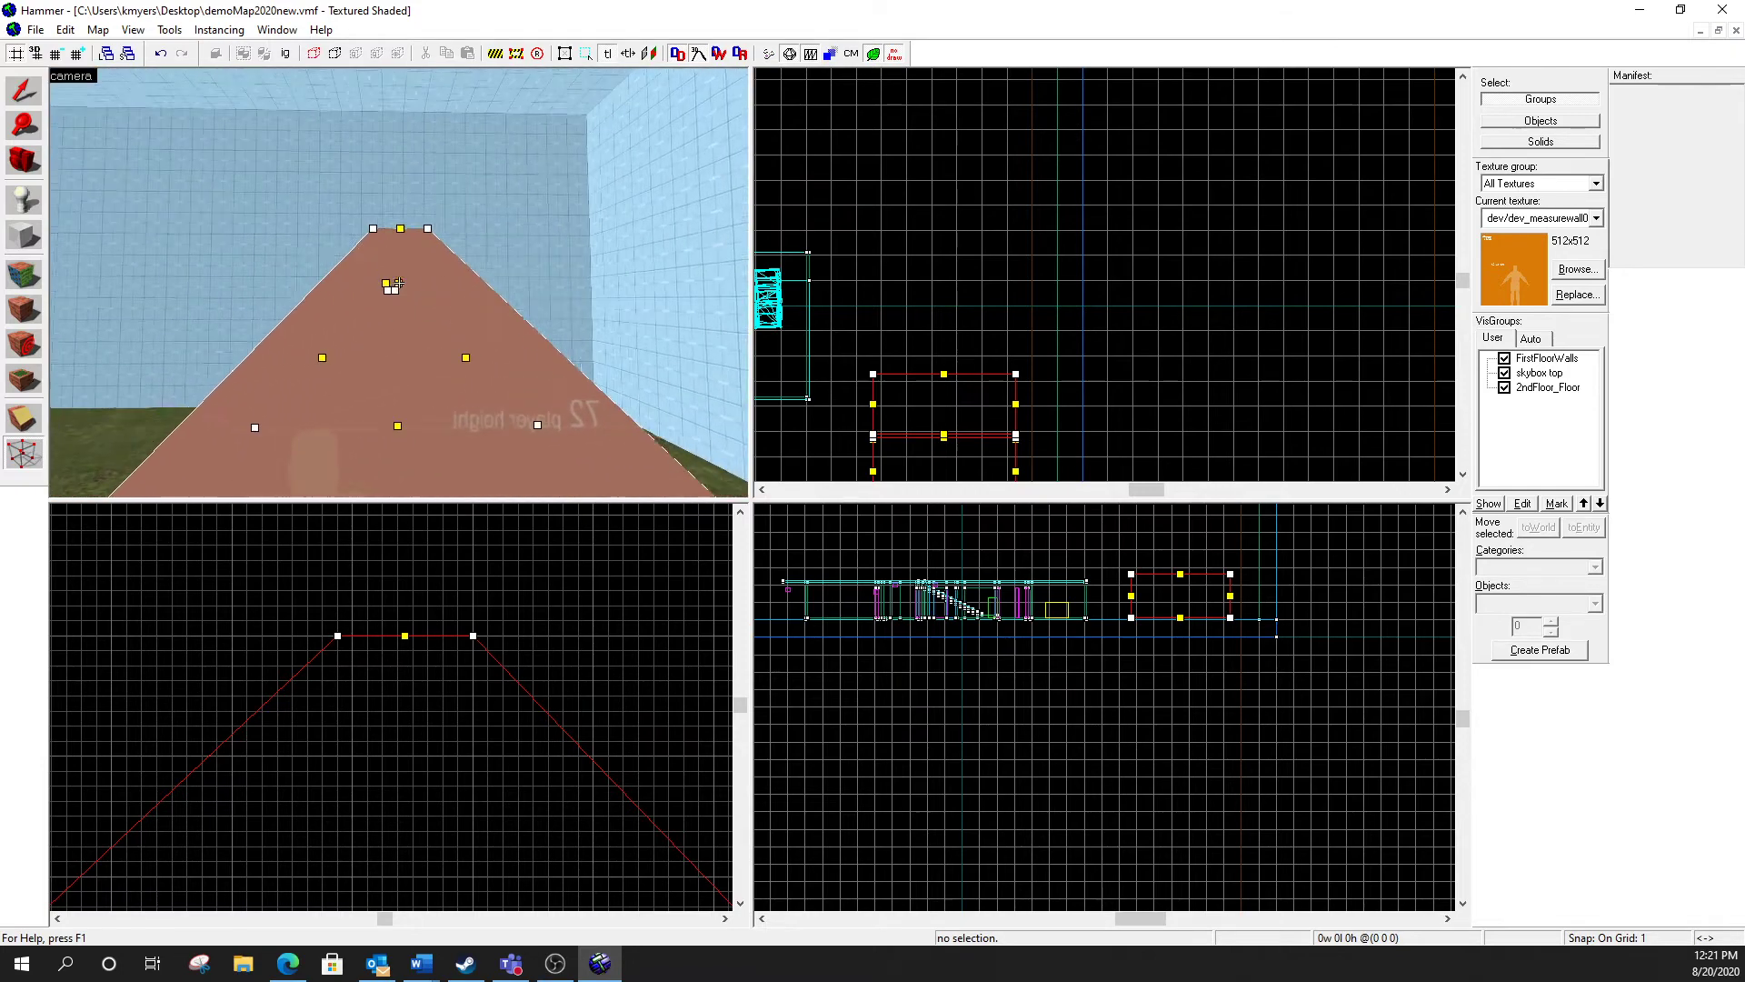
key(z)
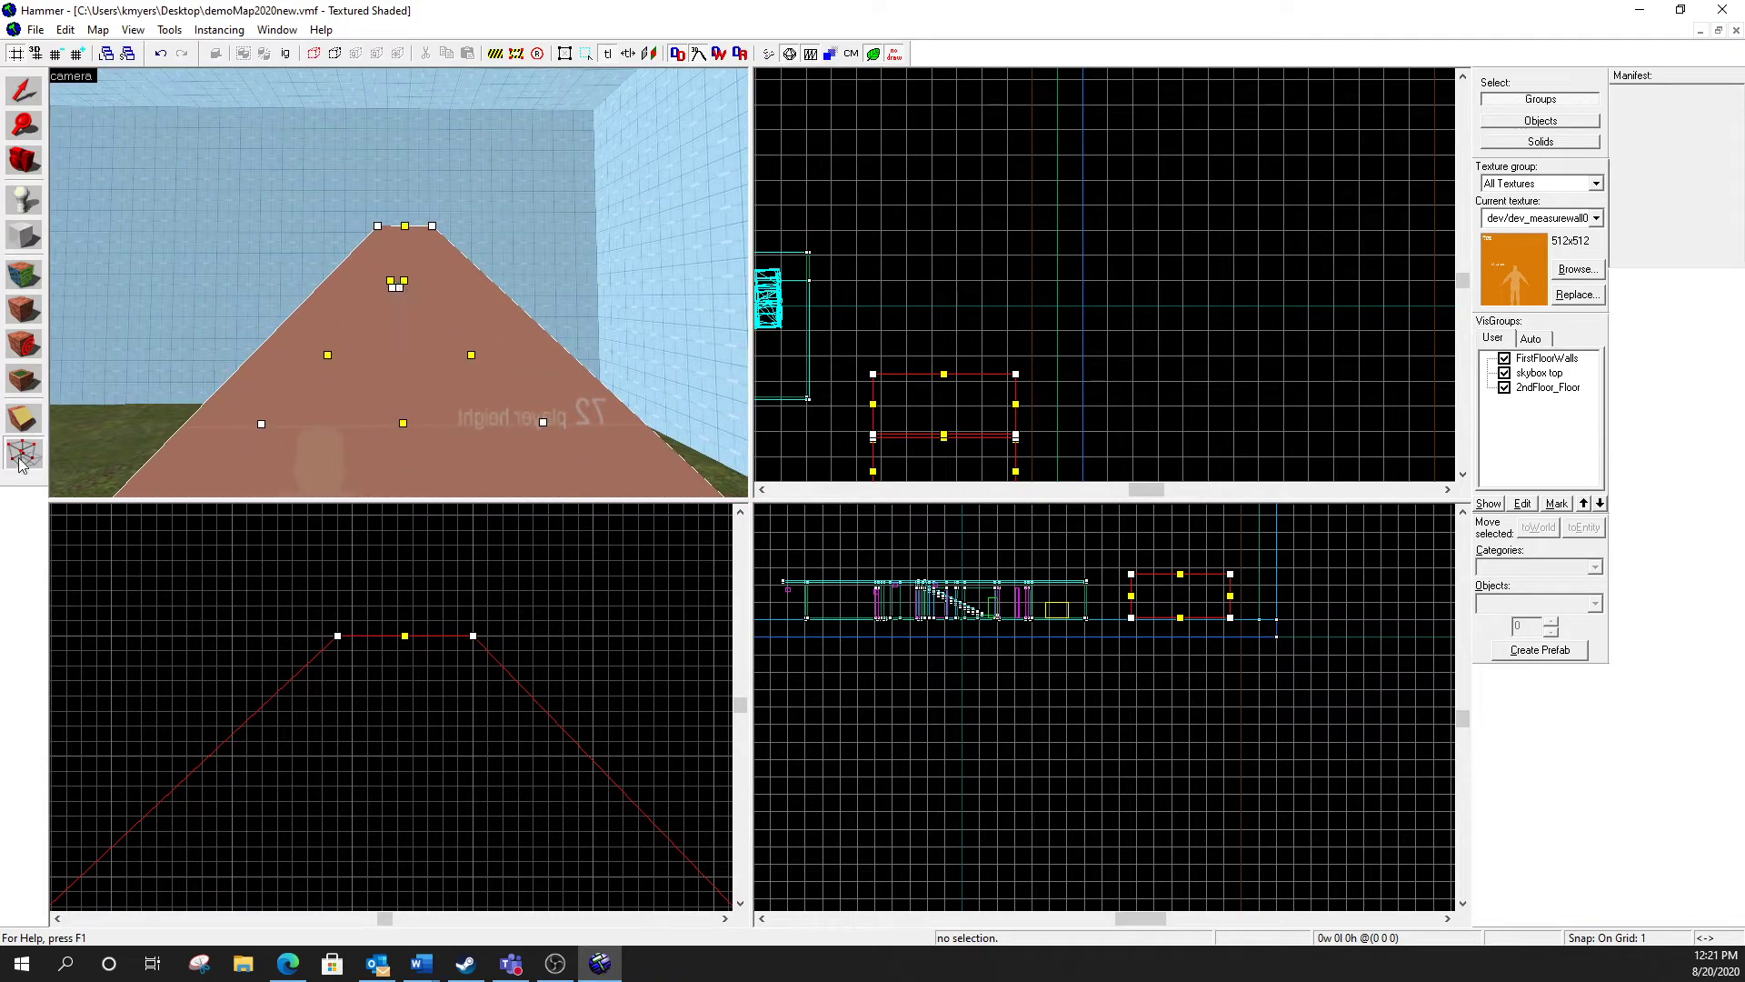
Step: Move the two top corners onto the same point in the front view and merge the vertices into one ridge
scroll(396, 618, up, 5)
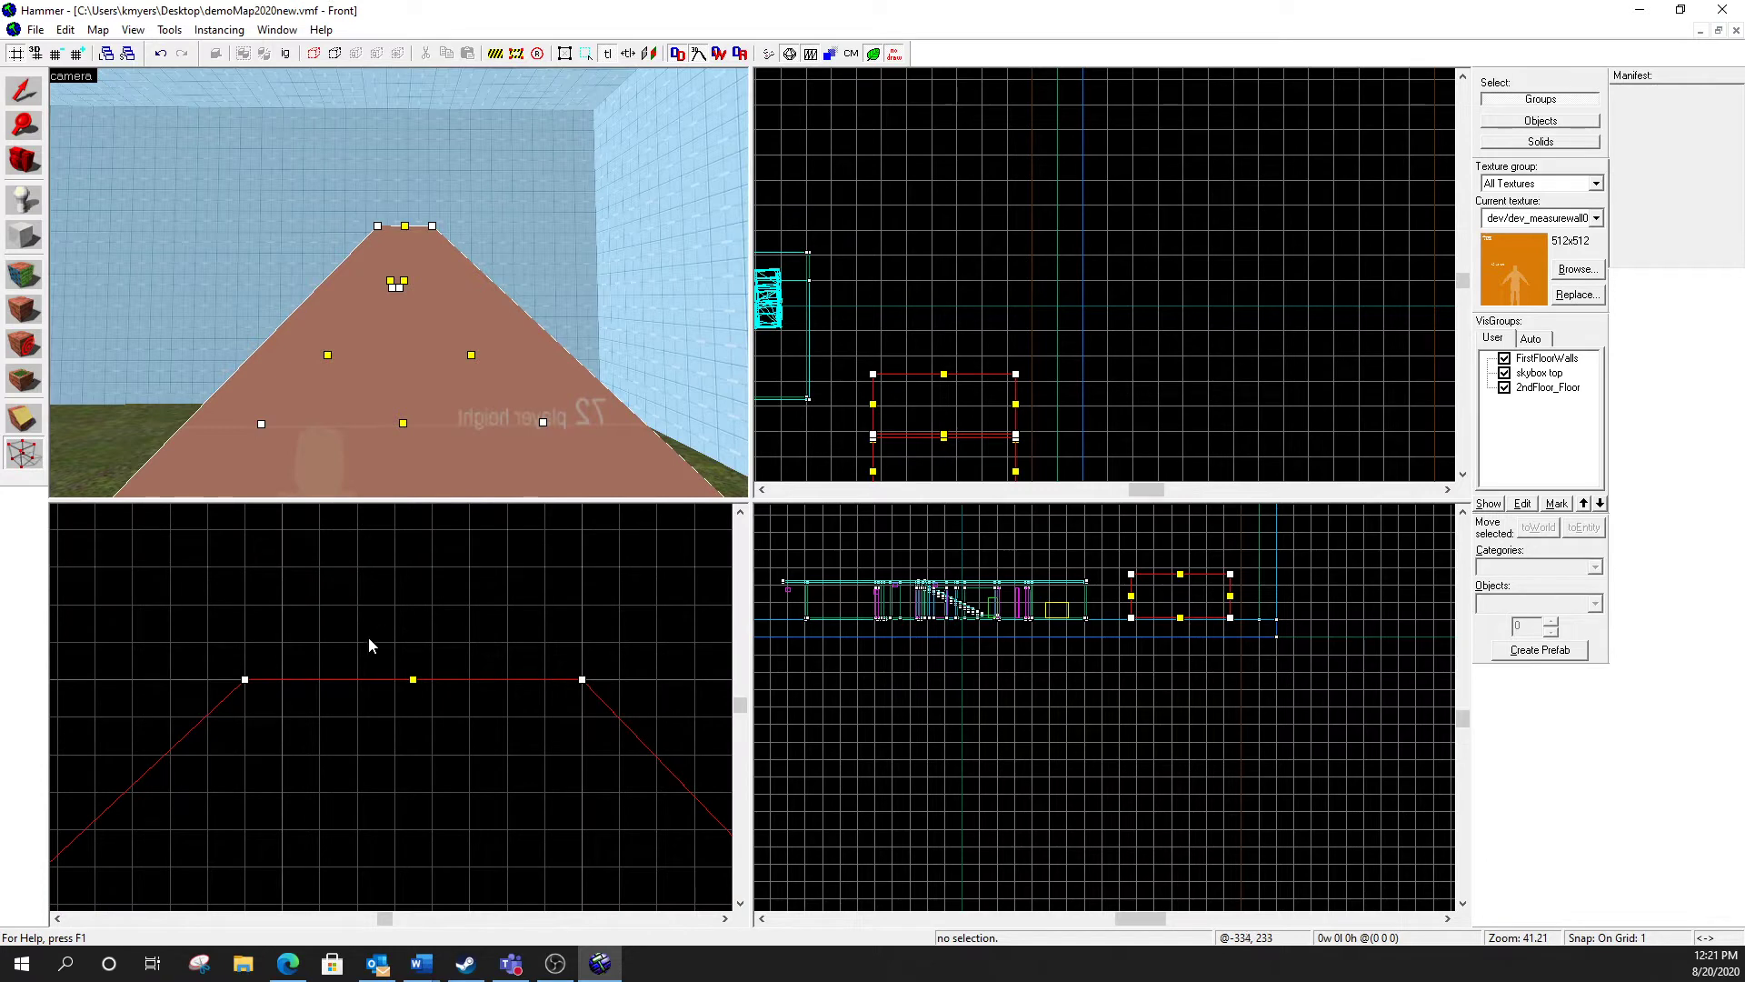
drag(244, 679, 396, 679)
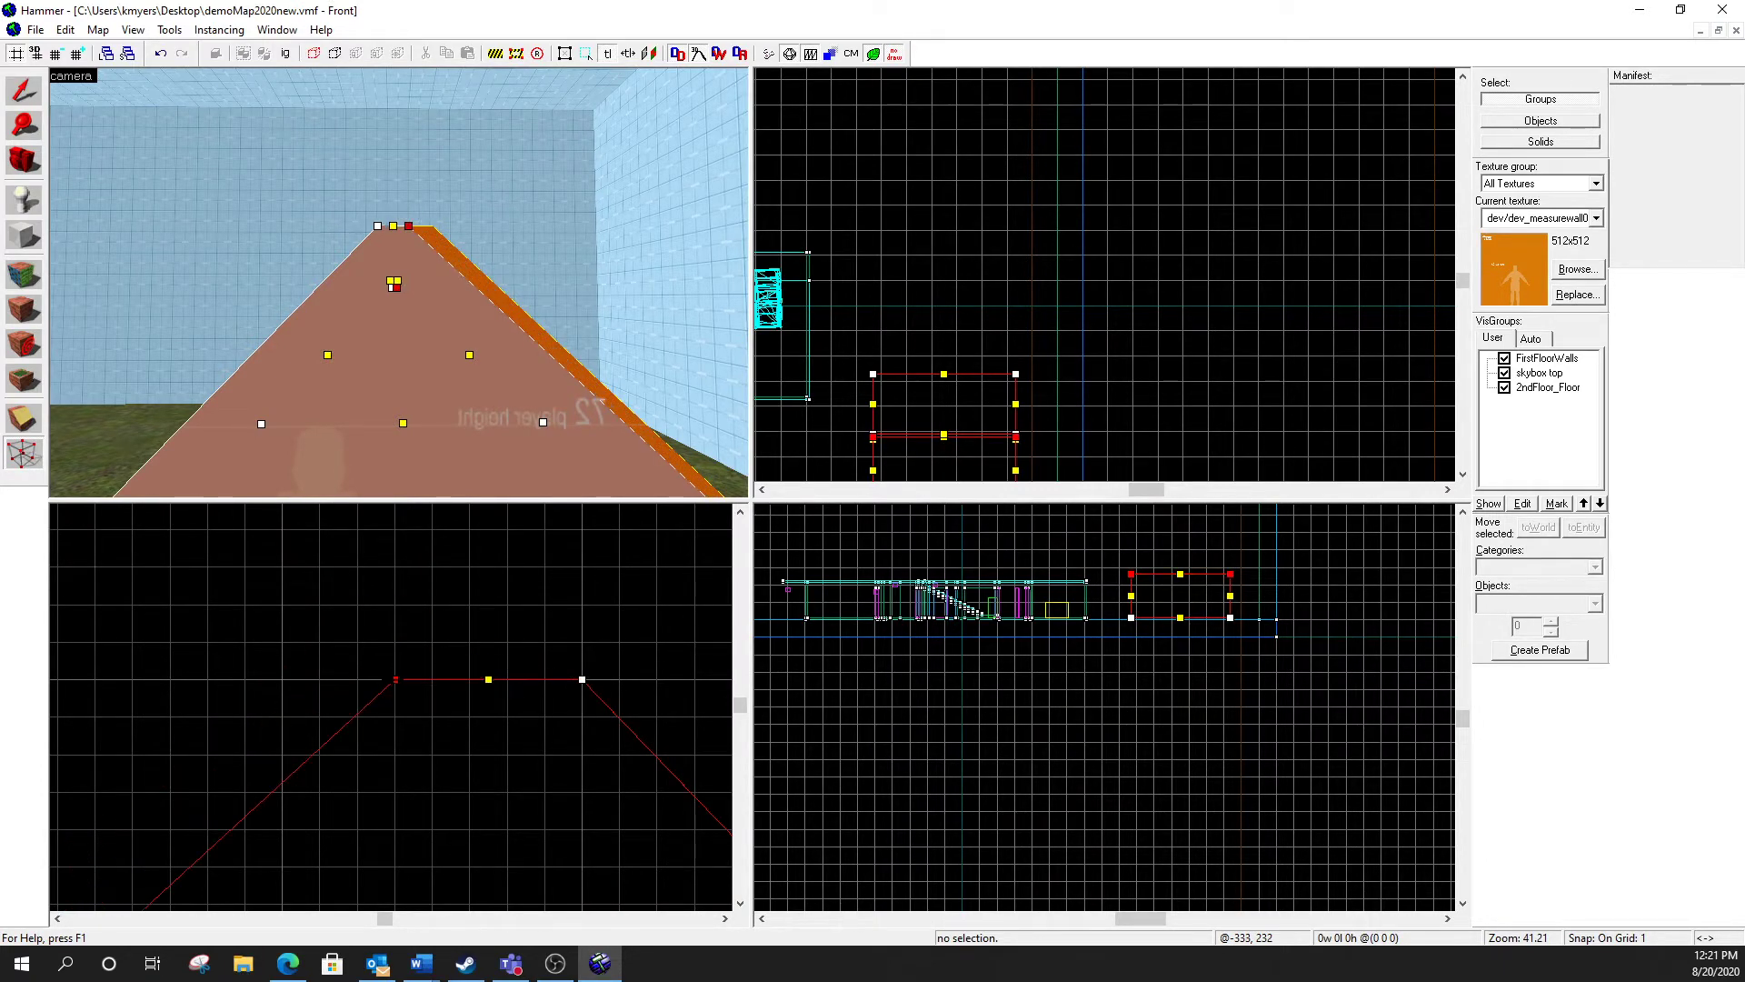
drag(582, 679, 394, 679)
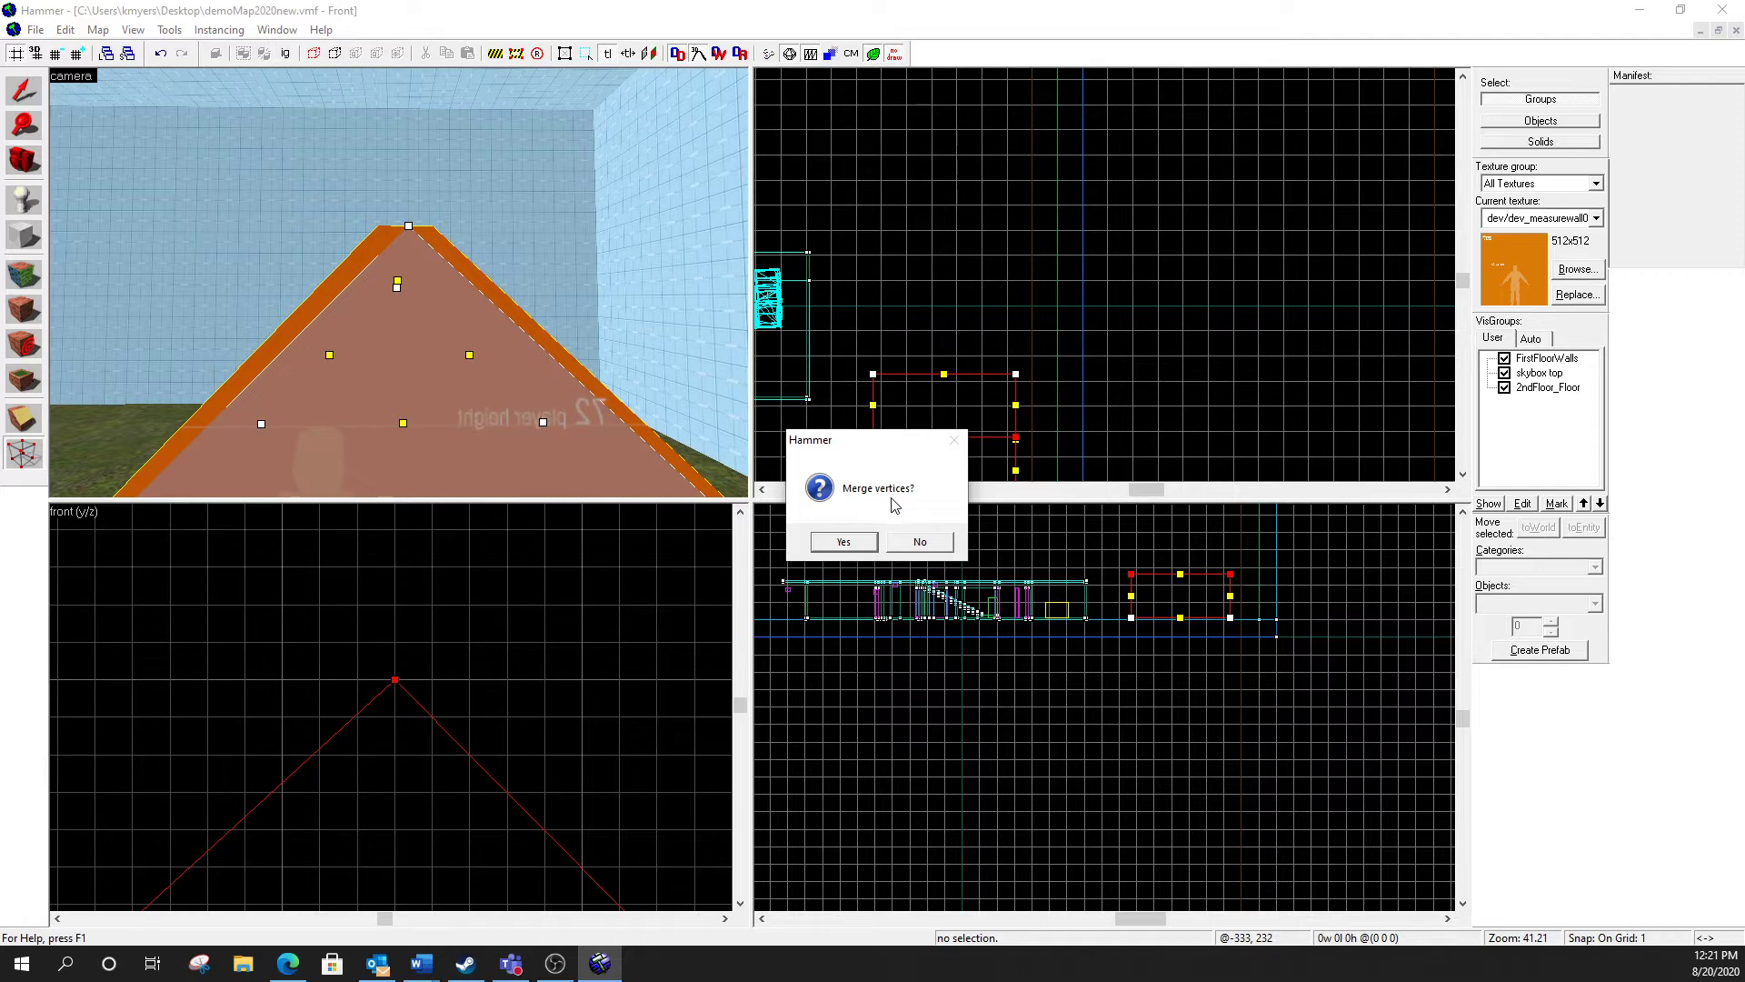
click(859, 541)
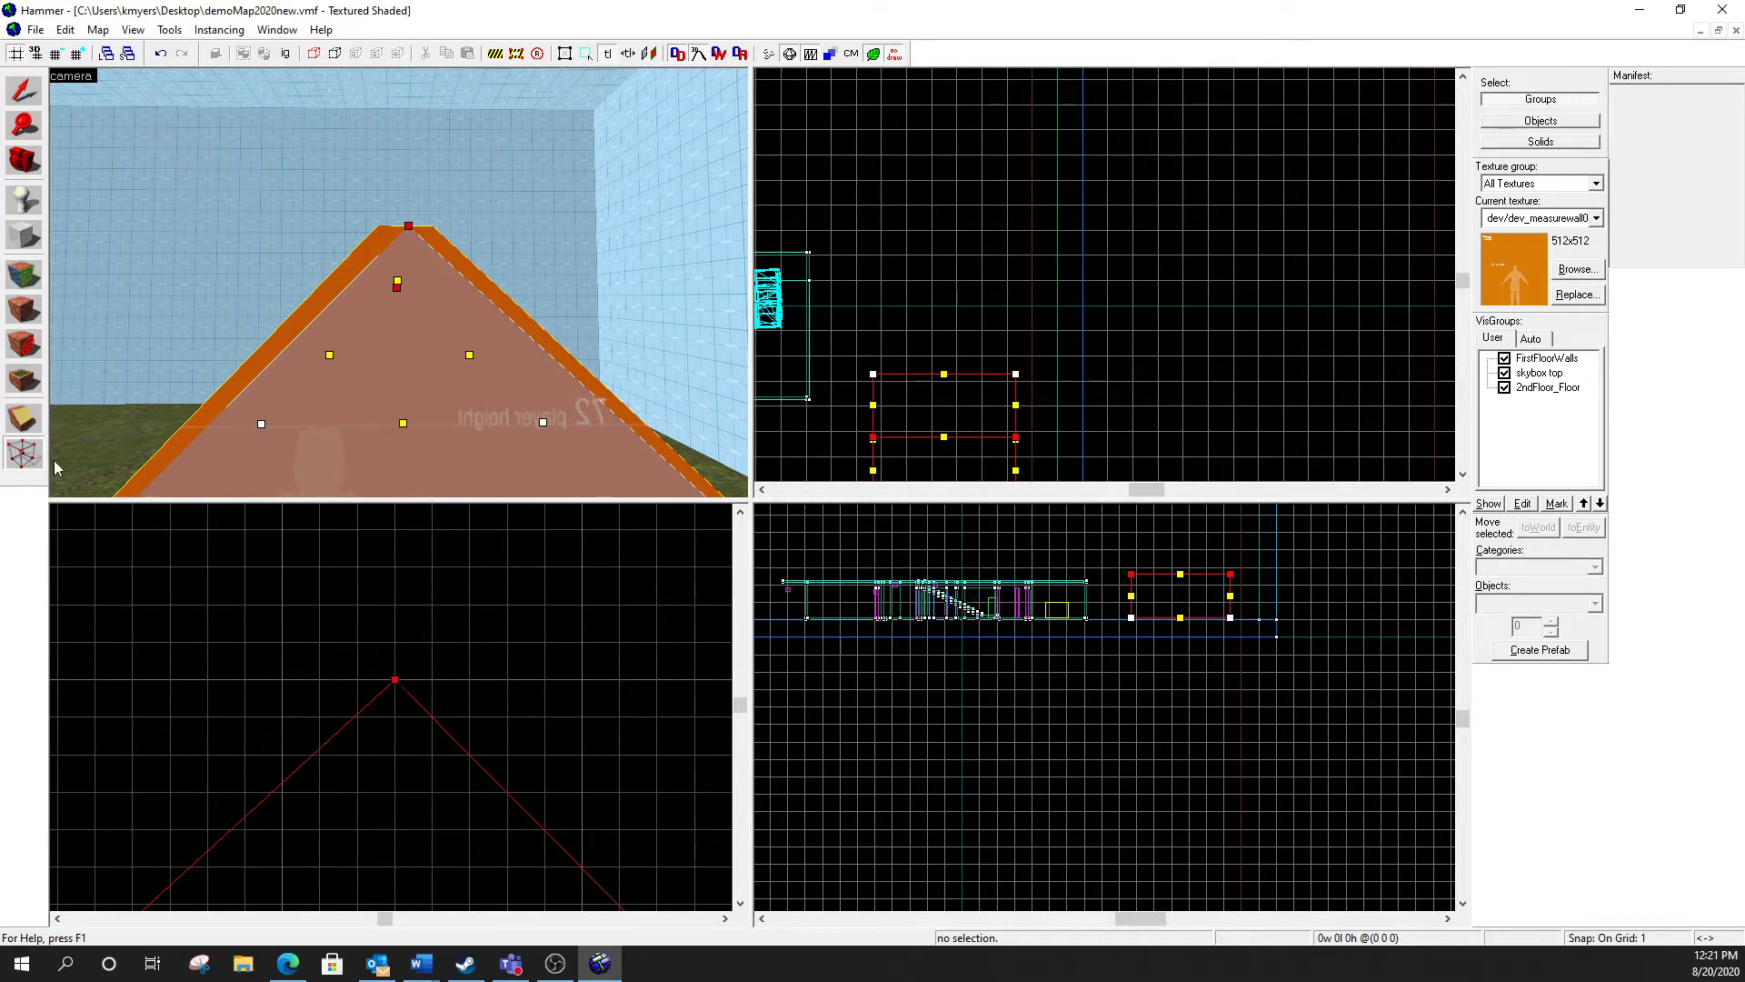
Step: Cycle the vertex tool through vertices-only to edges-only handles, and shift the ridge edge sideways by one grid unit
click(24, 453)
click(294, 188)
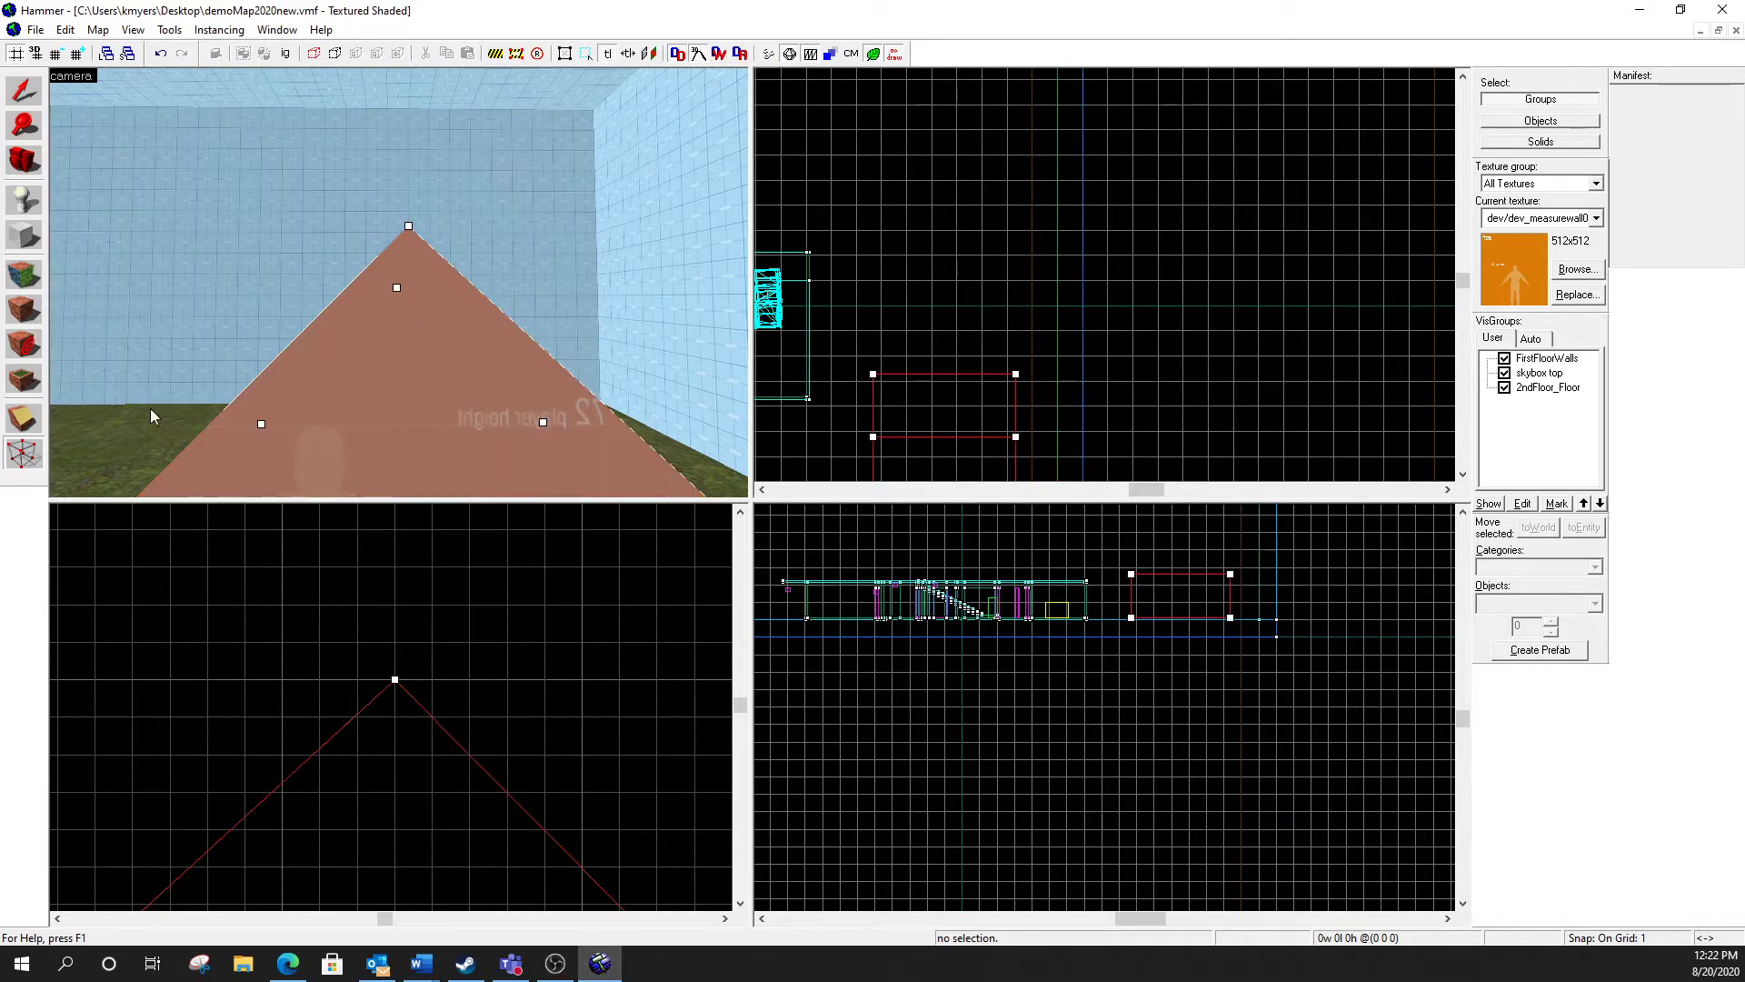
click(25, 453)
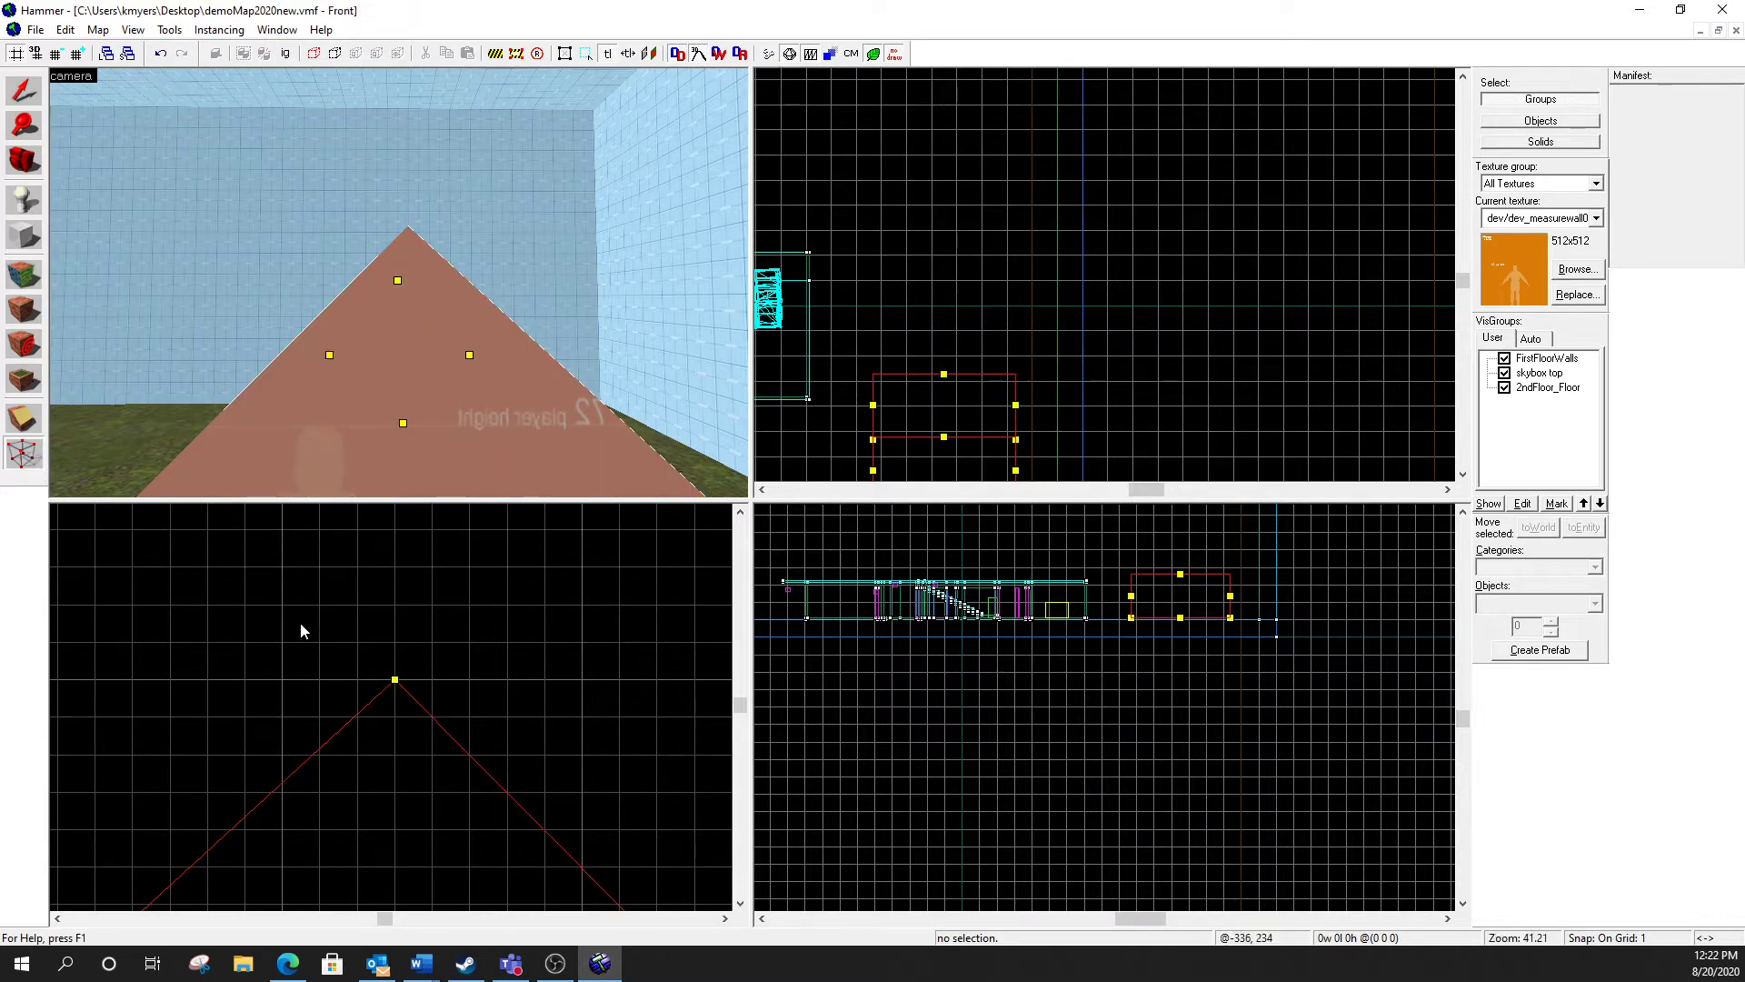
drag(395, 679, 358, 679)
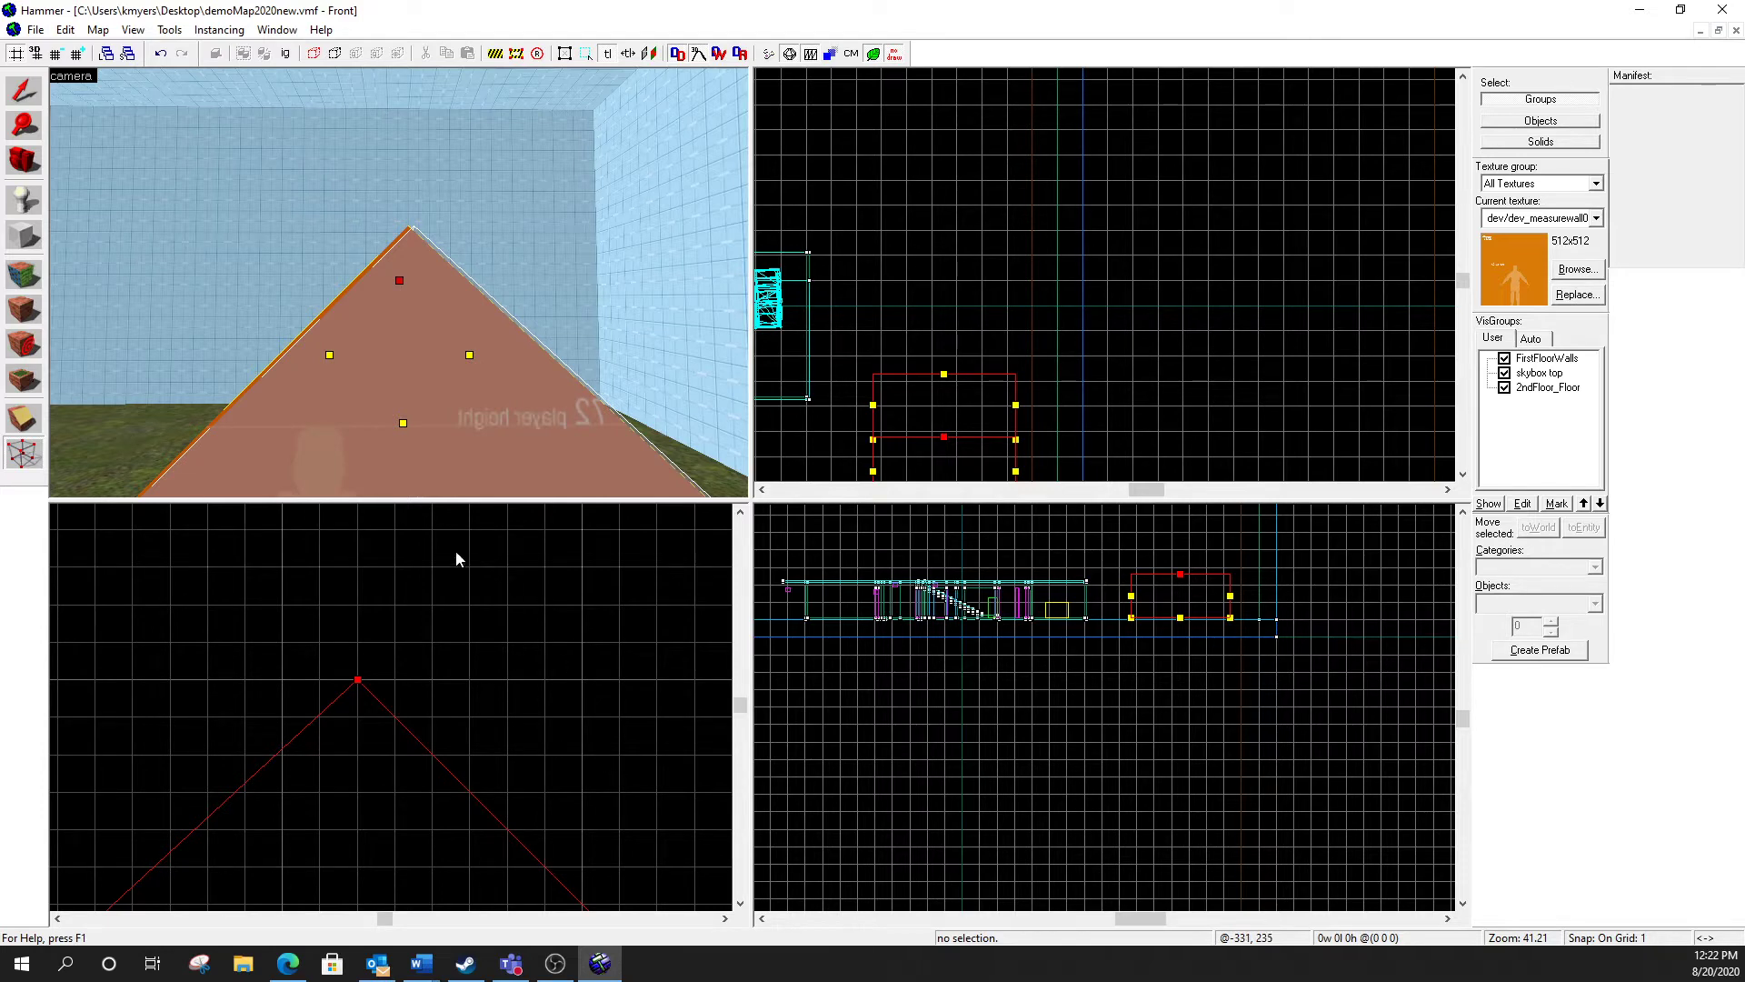
Step: Switch edge editing to the sky wall behind the prism and view the prism from other sides
click(521, 241)
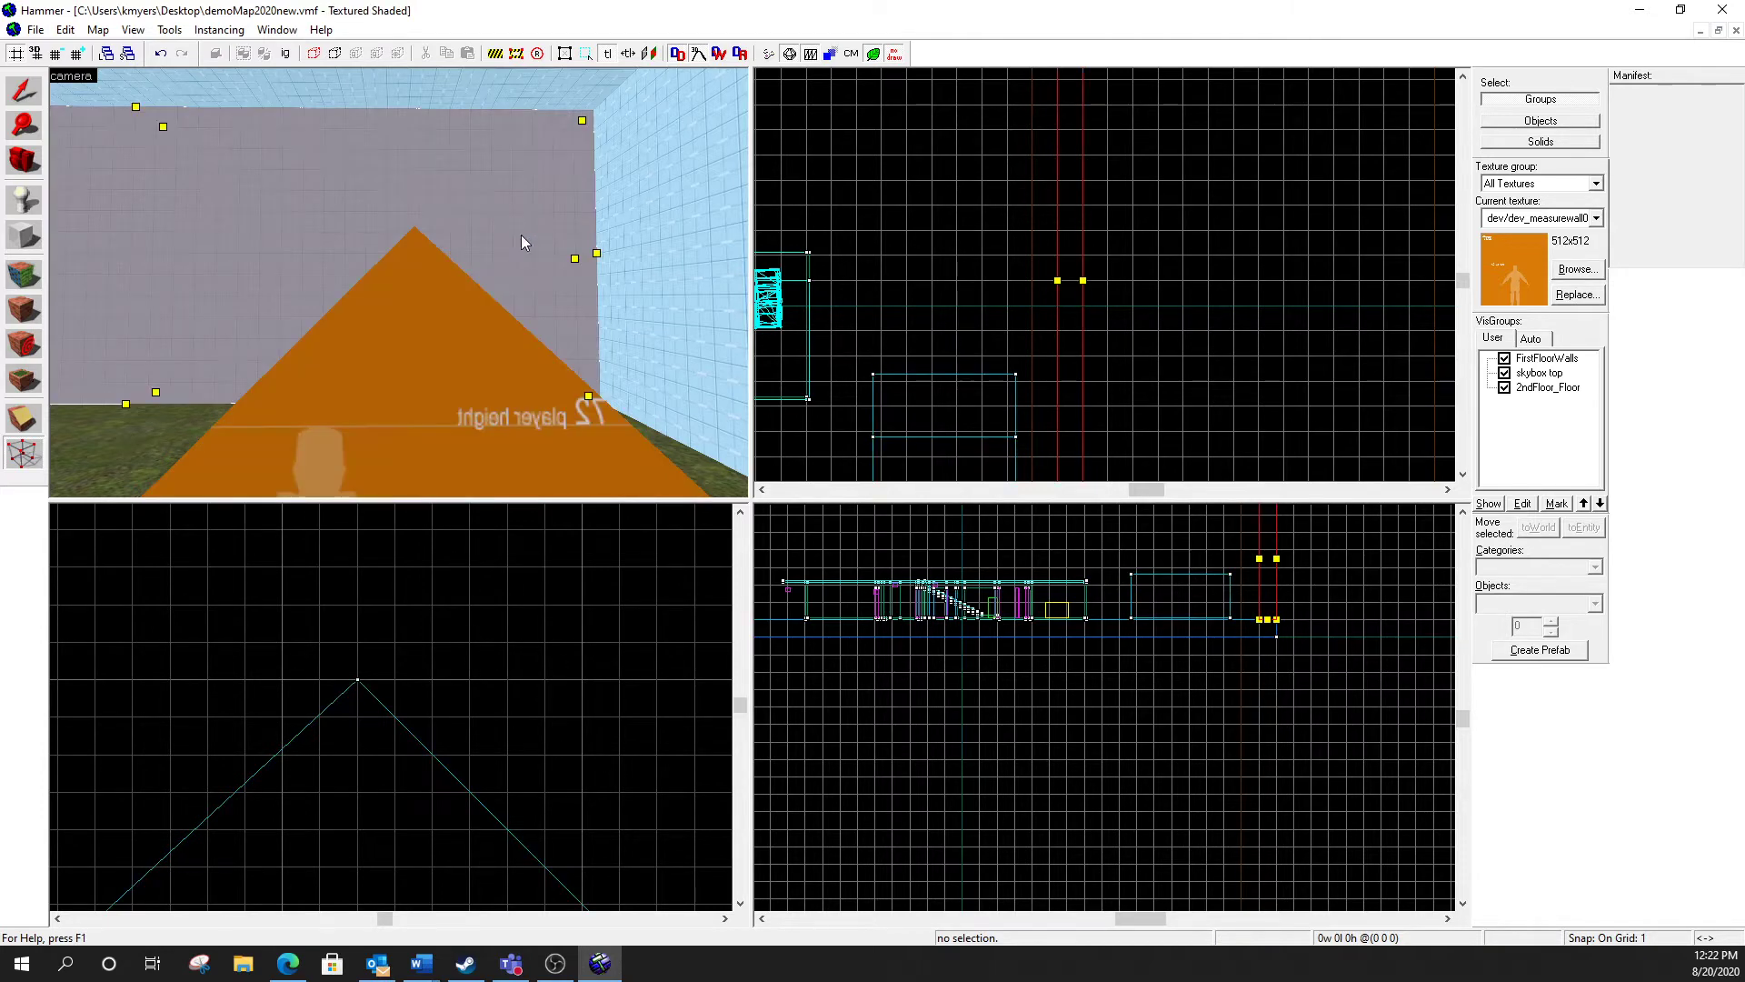
key(z)
key(s)
key(a)
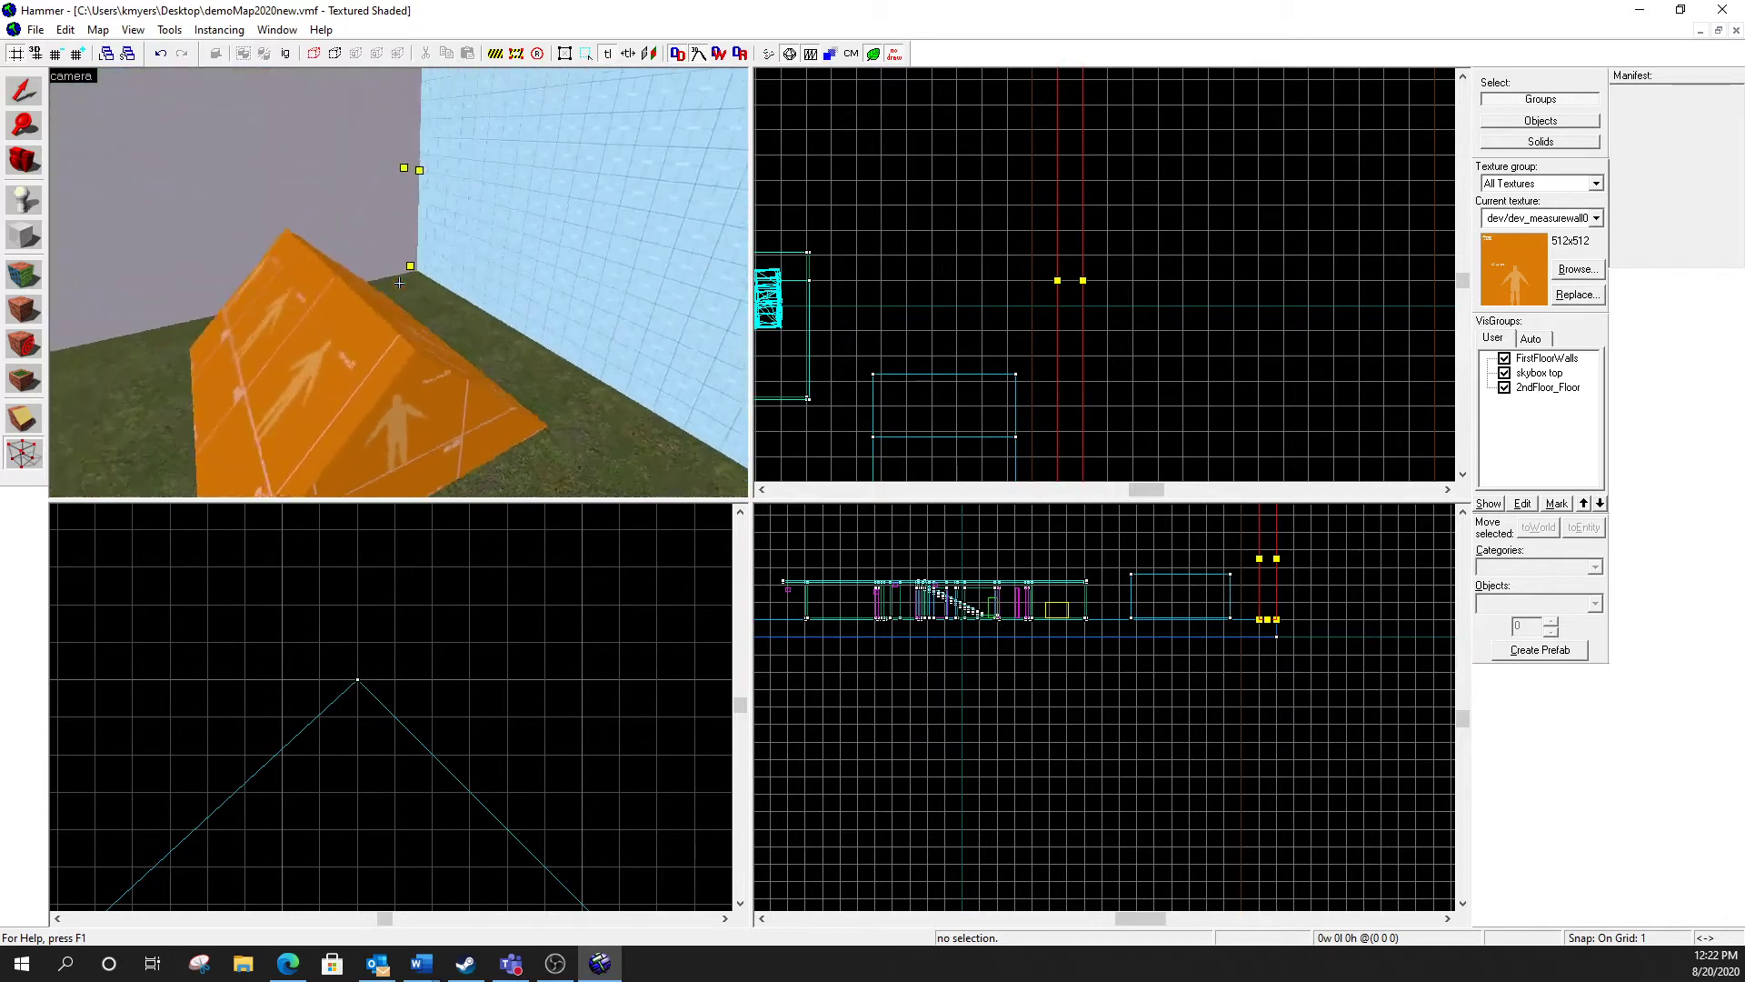
key(a)
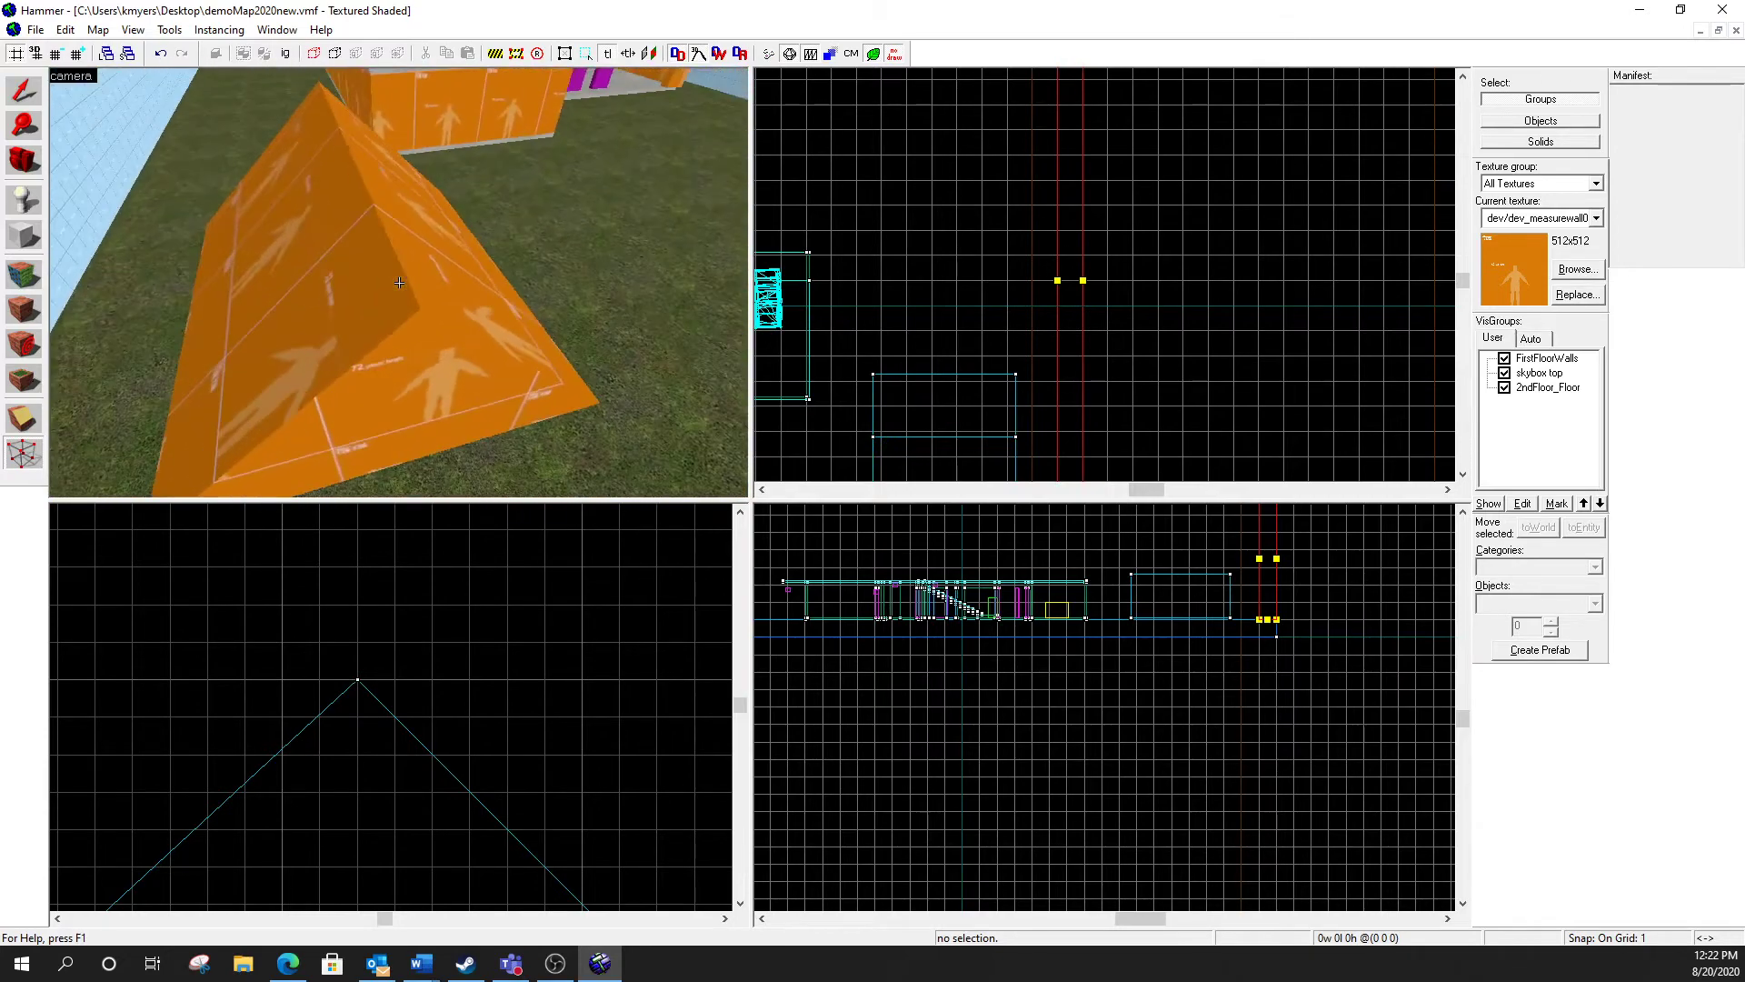
Step: Start vertex editing on the orange prism with both its vertex and edge handles shown
key(d)
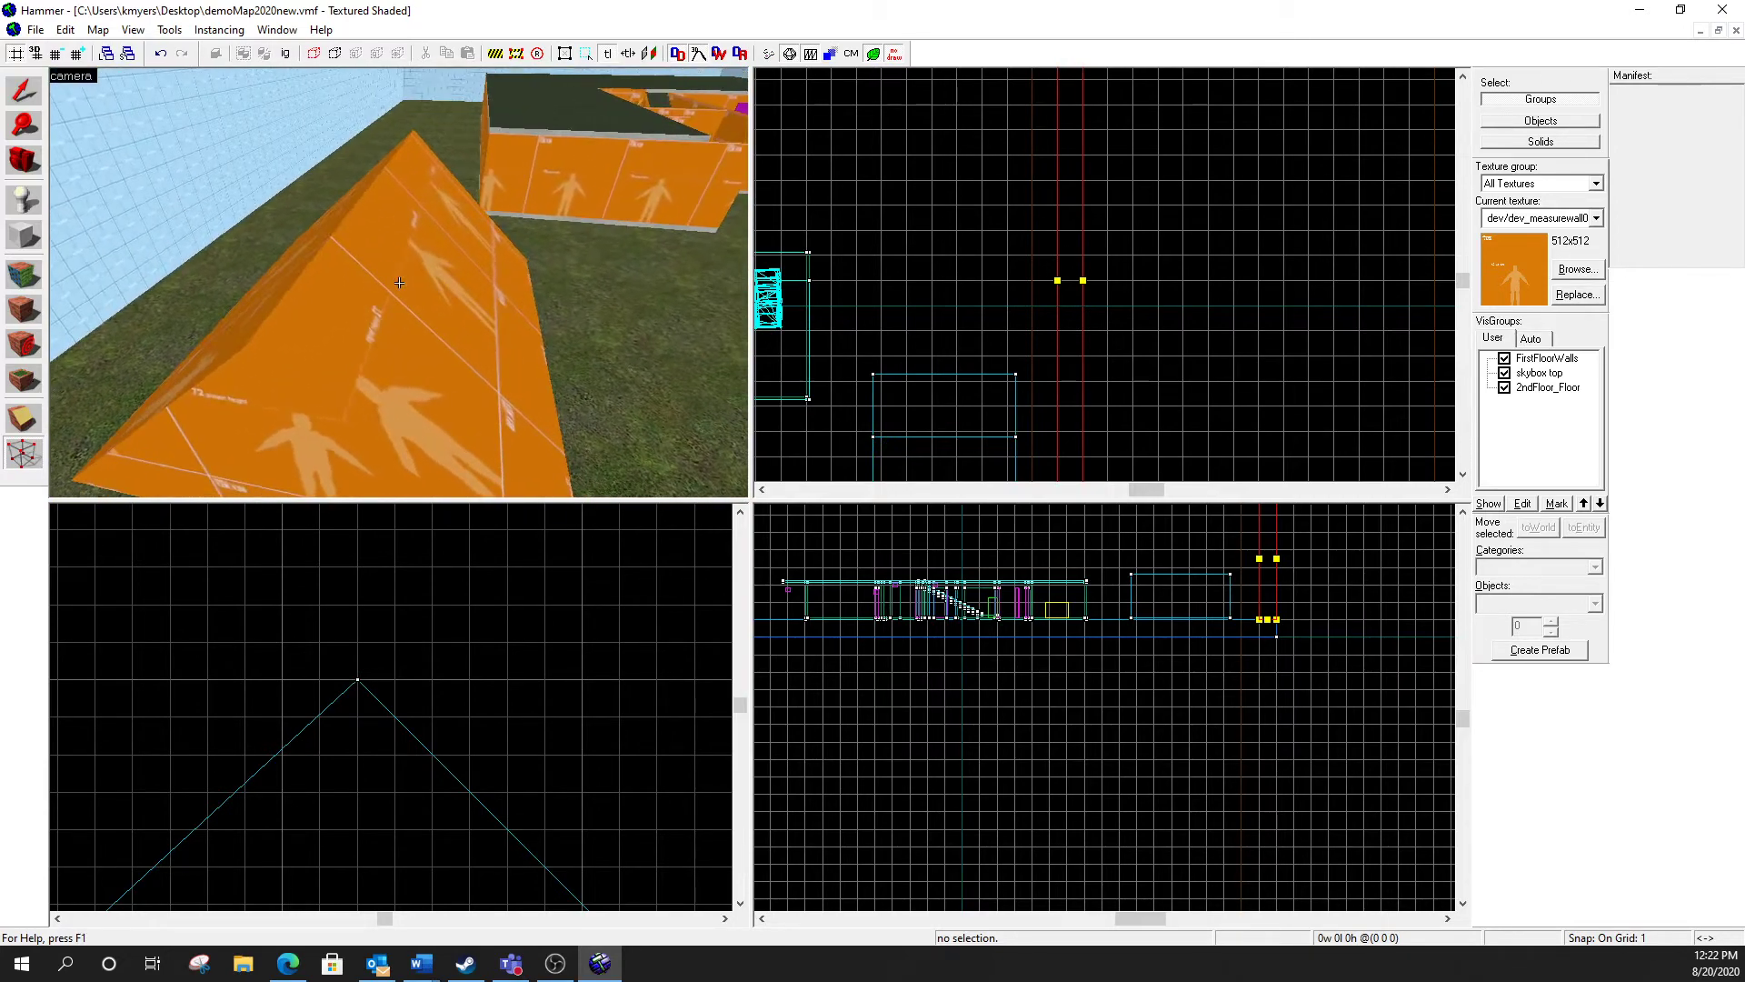
key(d)
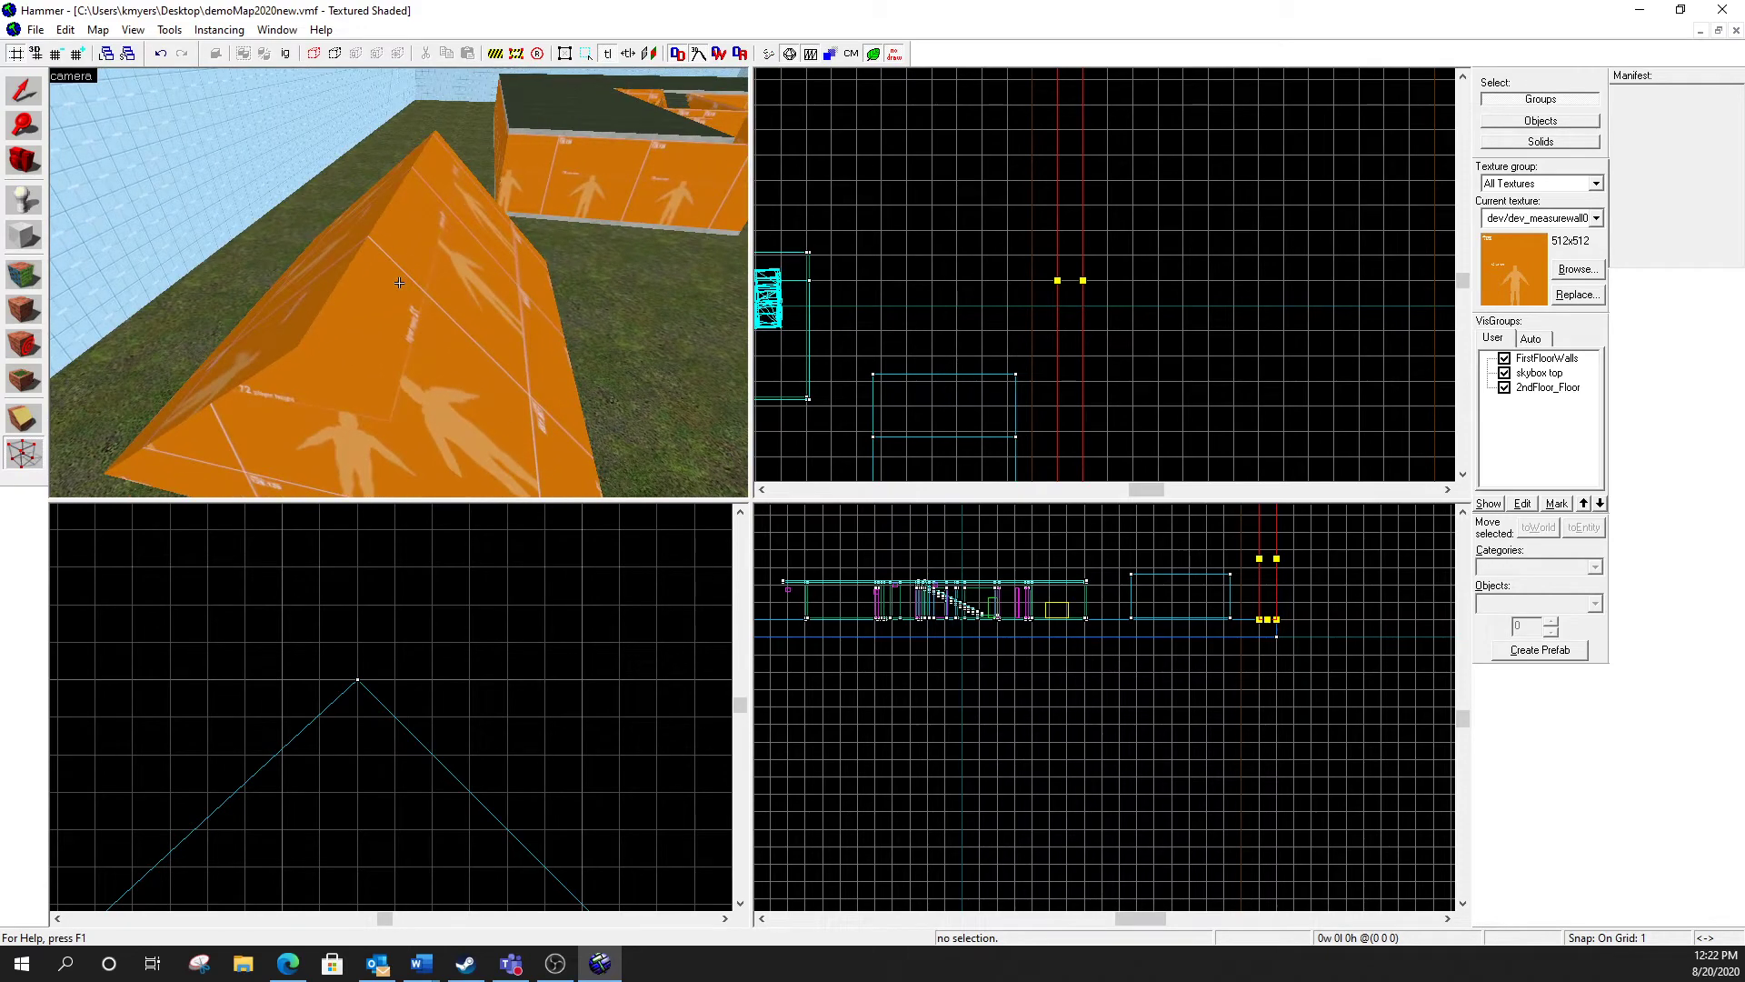
key(d)
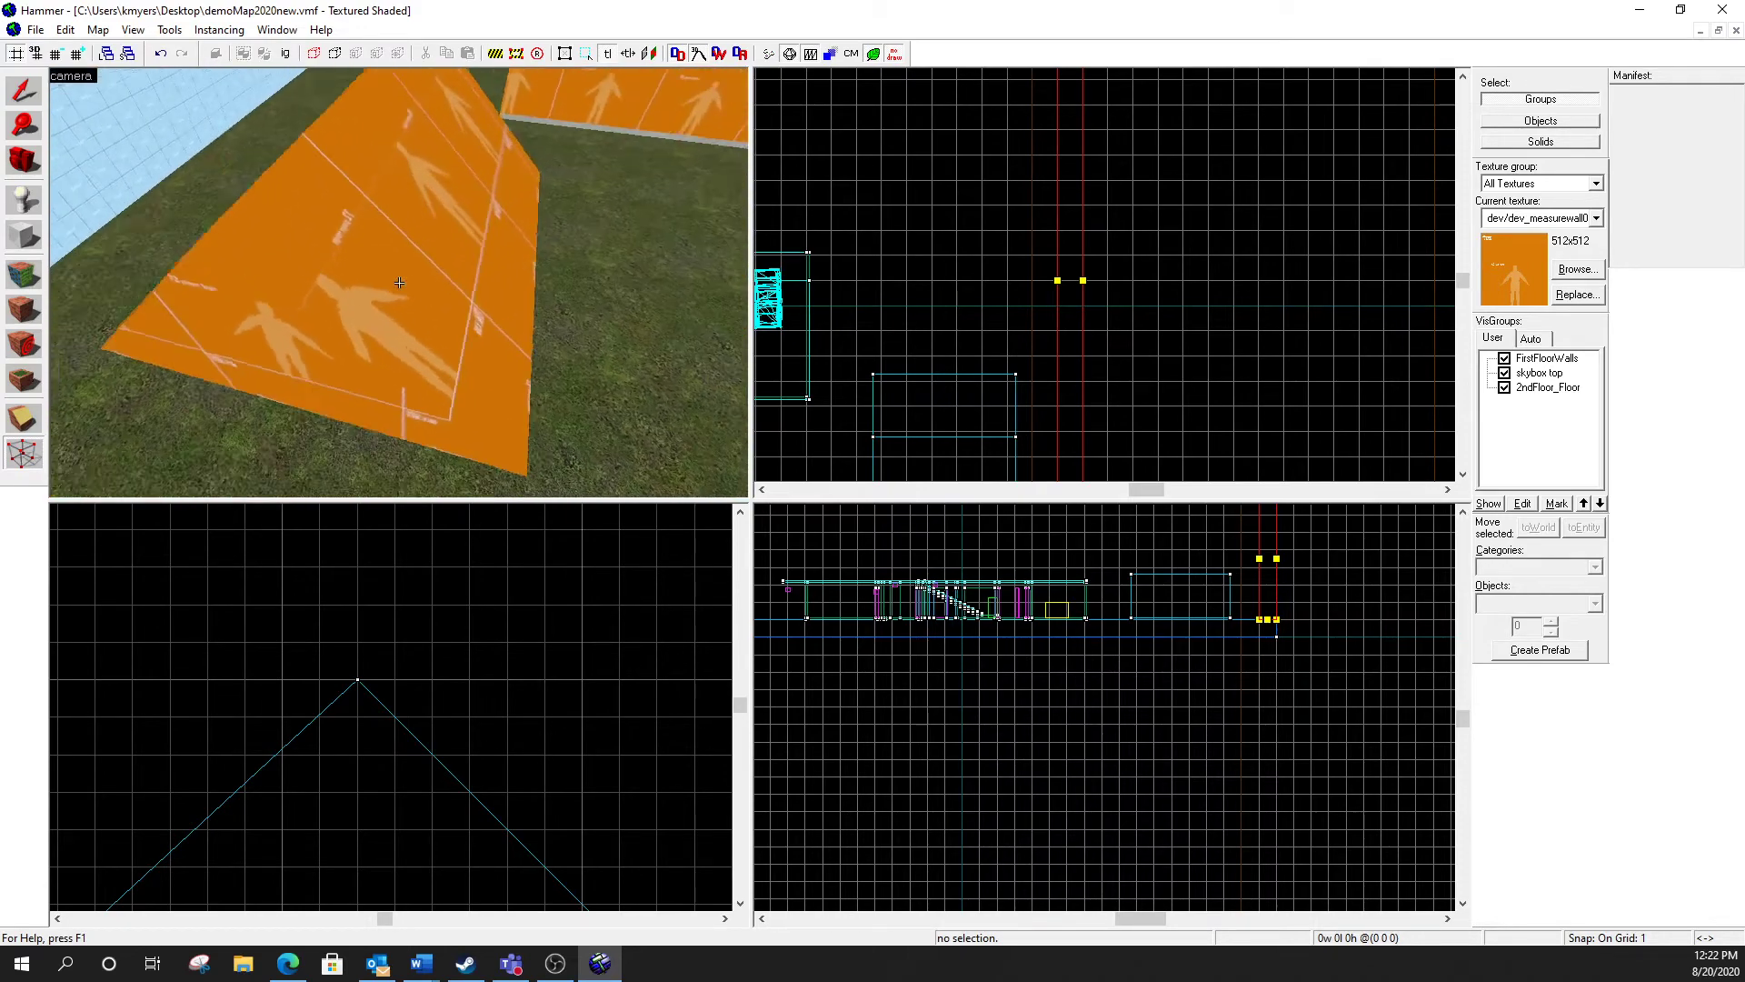
key(d)
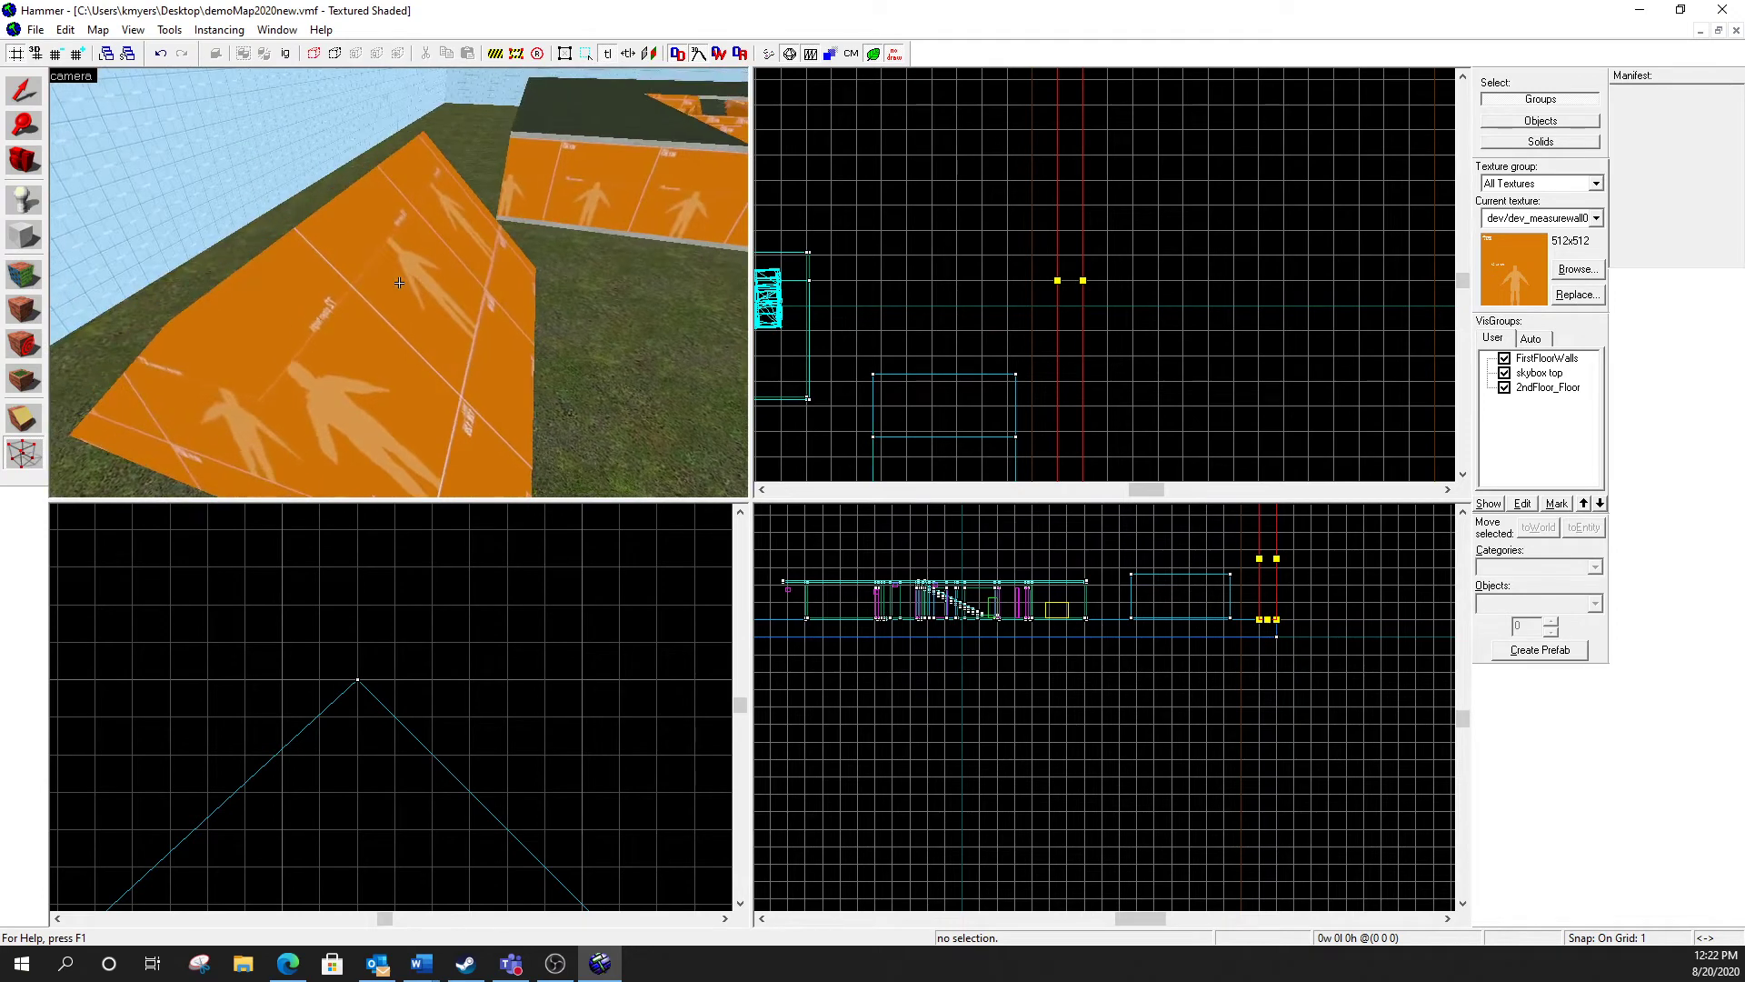
click(23, 452)
click(350, 411)
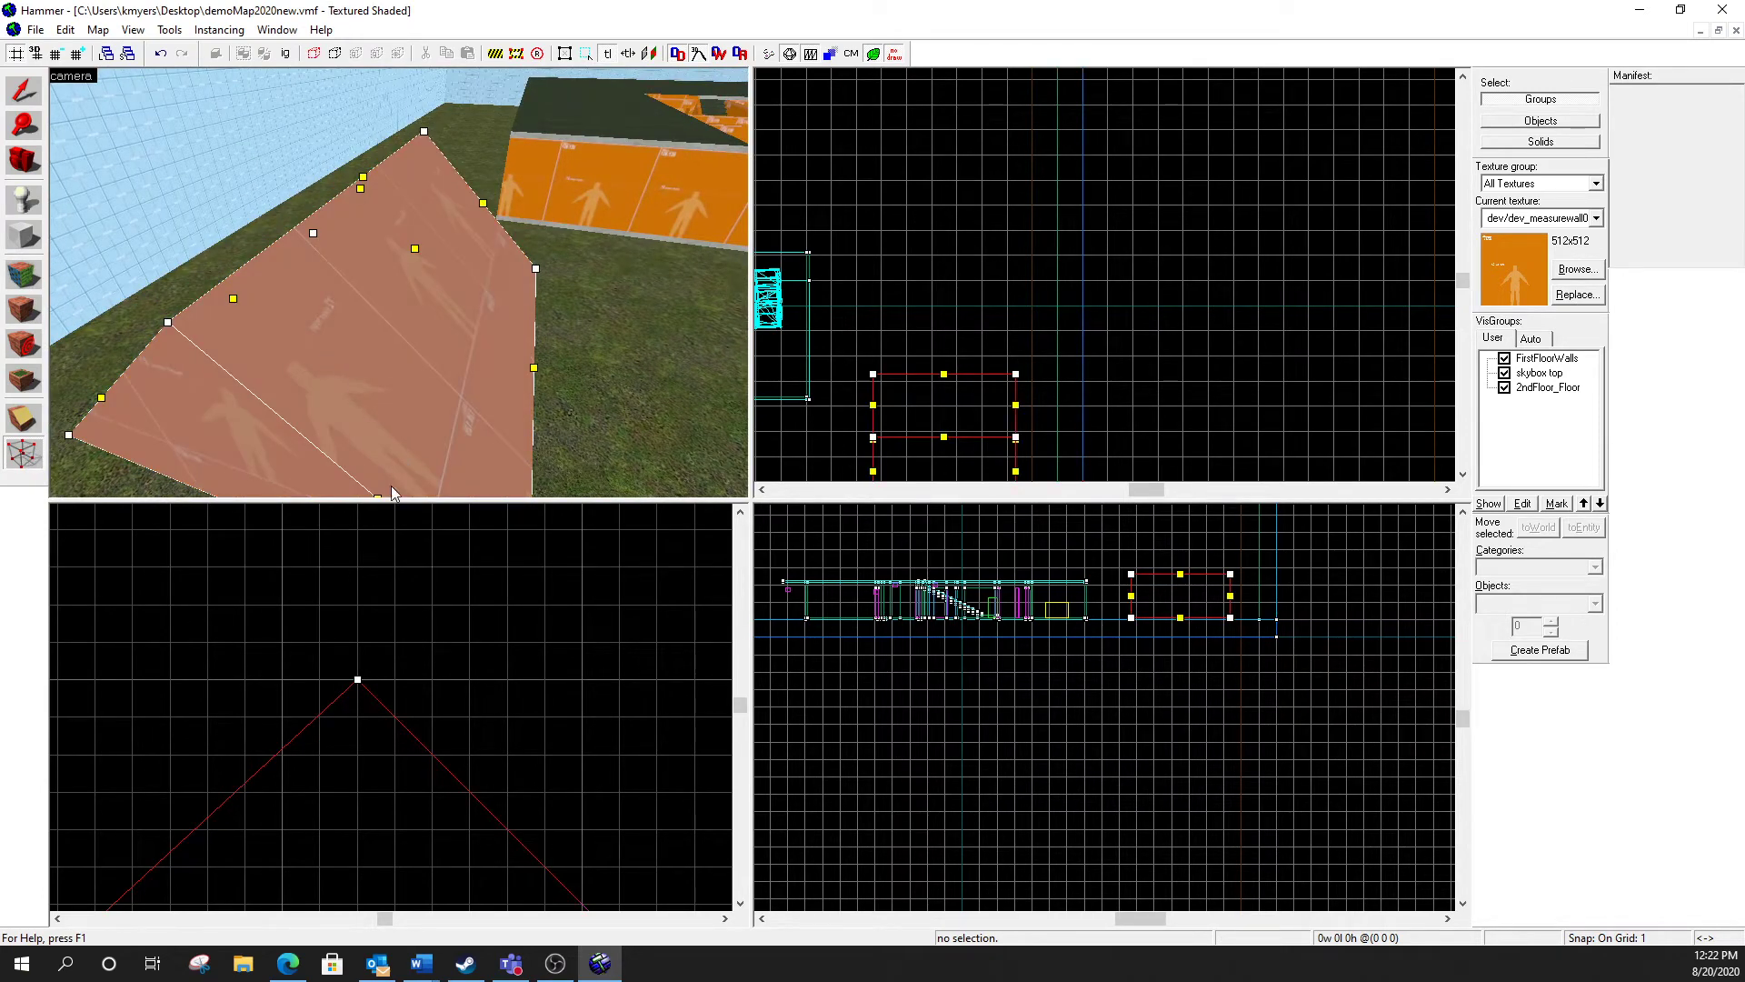
Step: Select the prism's two peak vertices together in the front view
scroll(364, 669, down, 3)
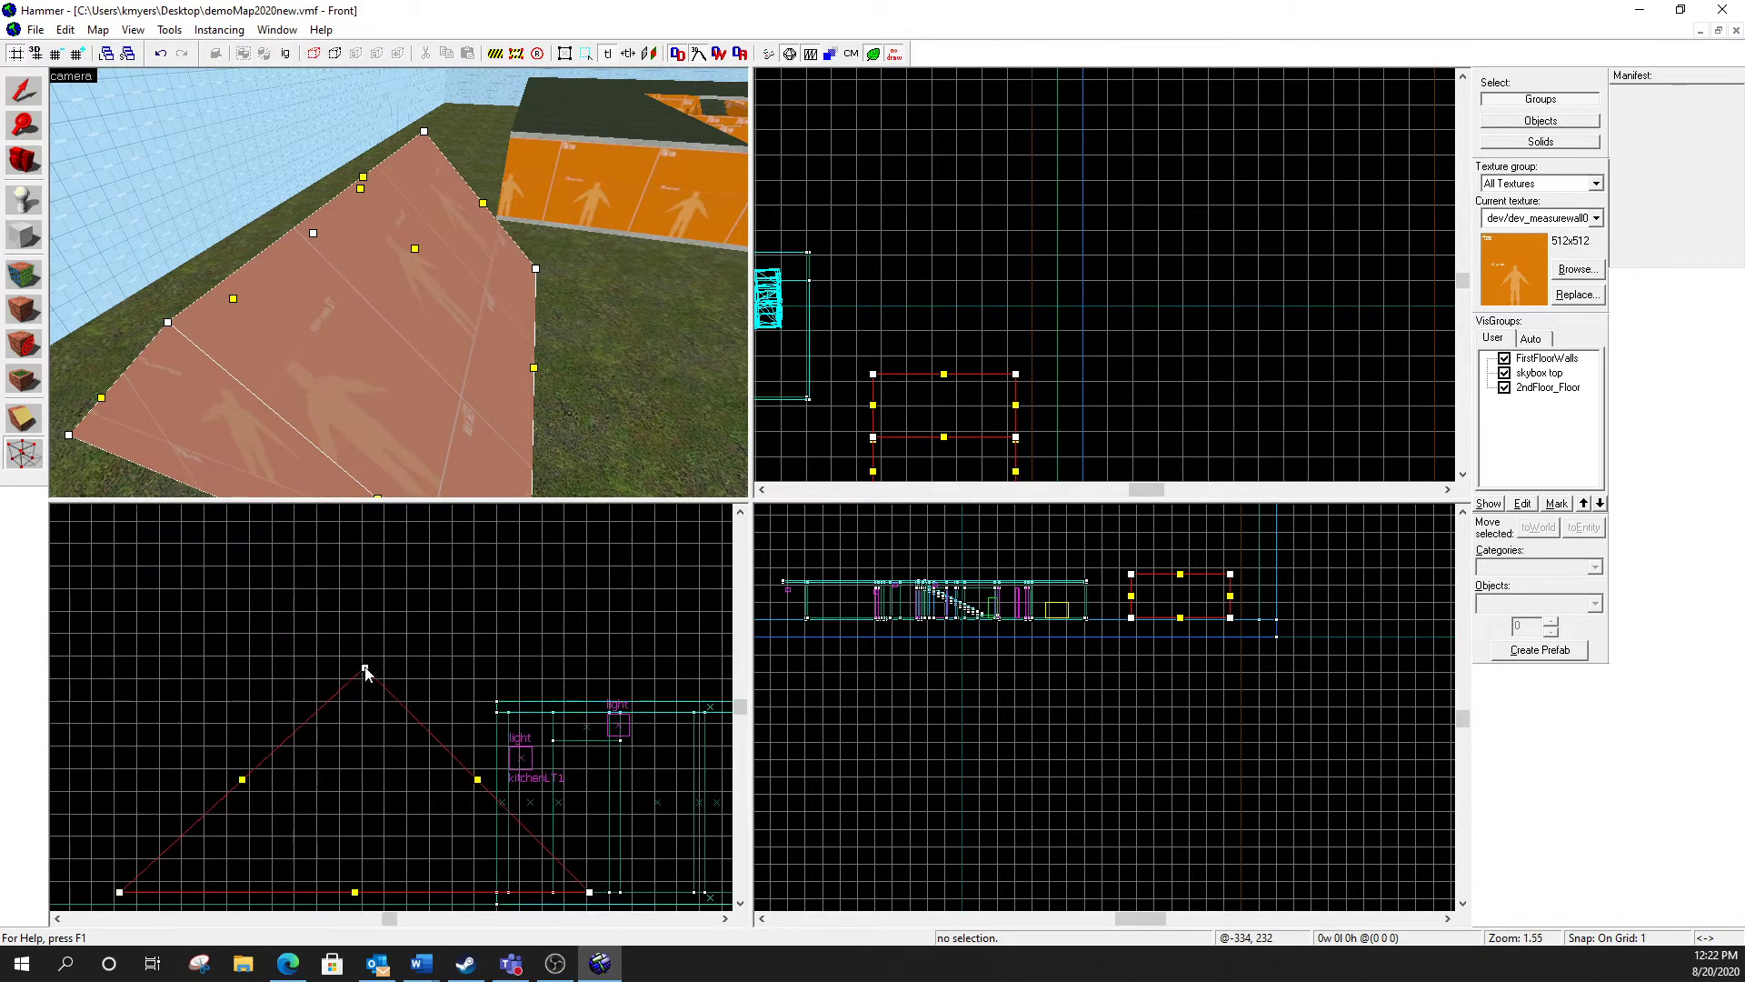
scroll(365, 671, down, 3)
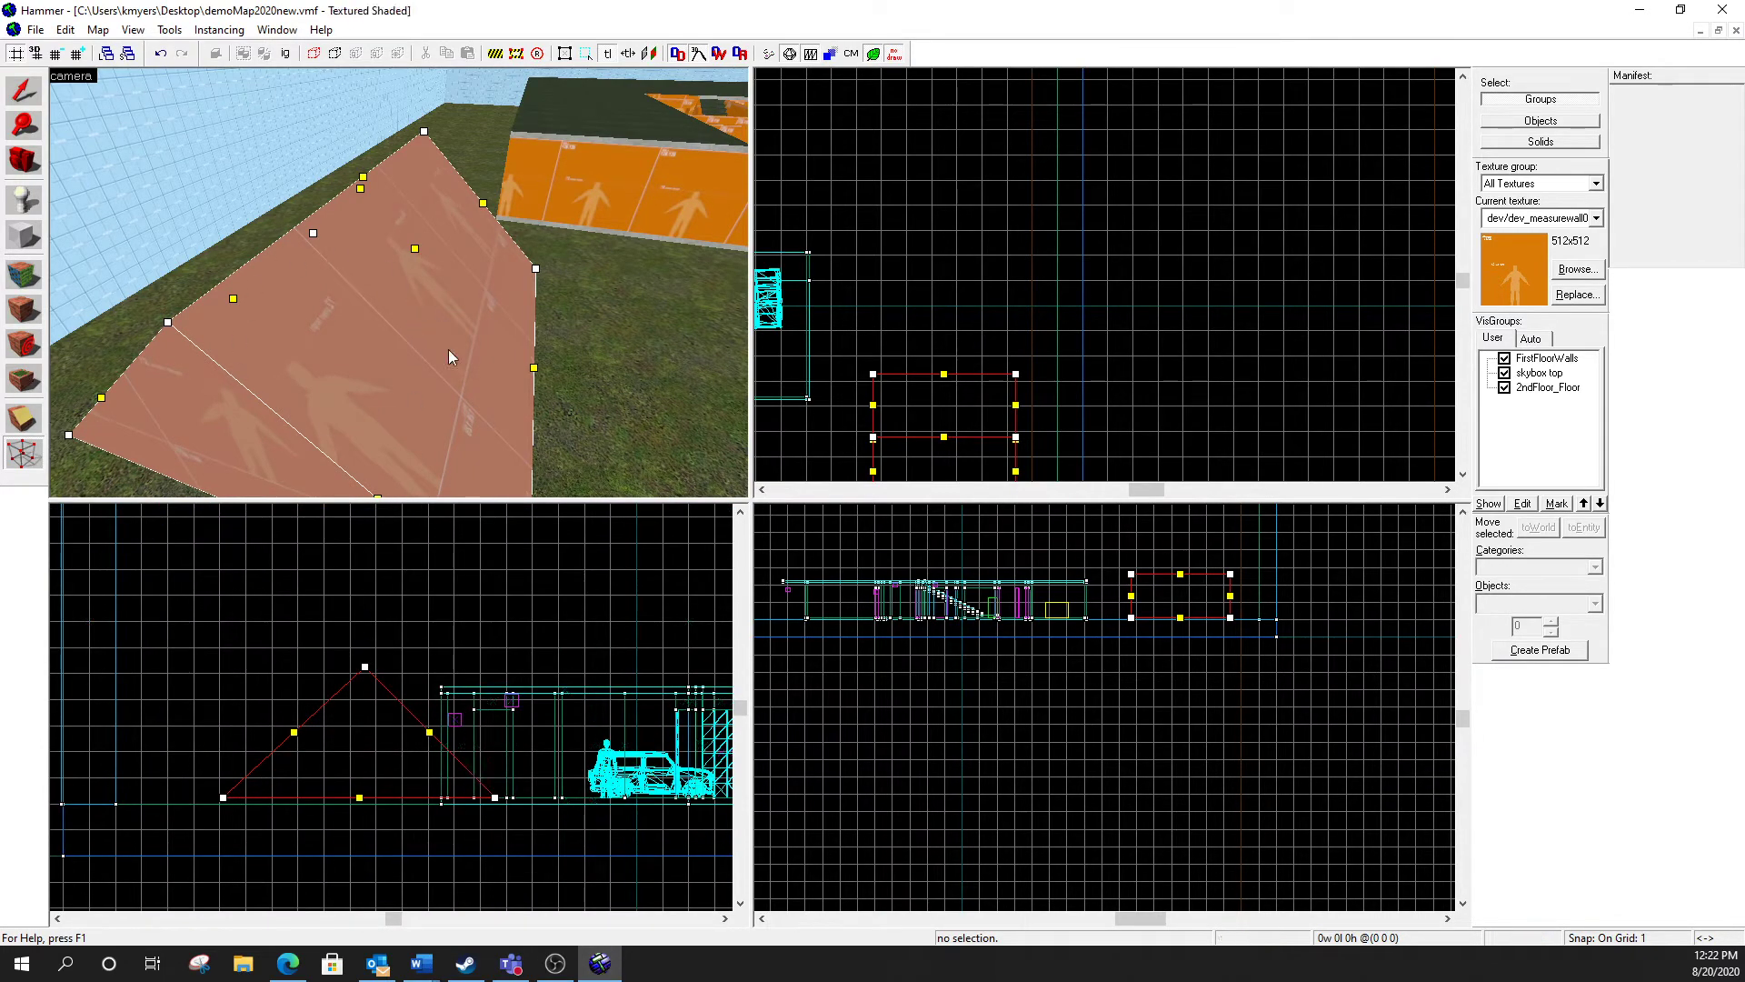
scroll(406, 663, up, 3)
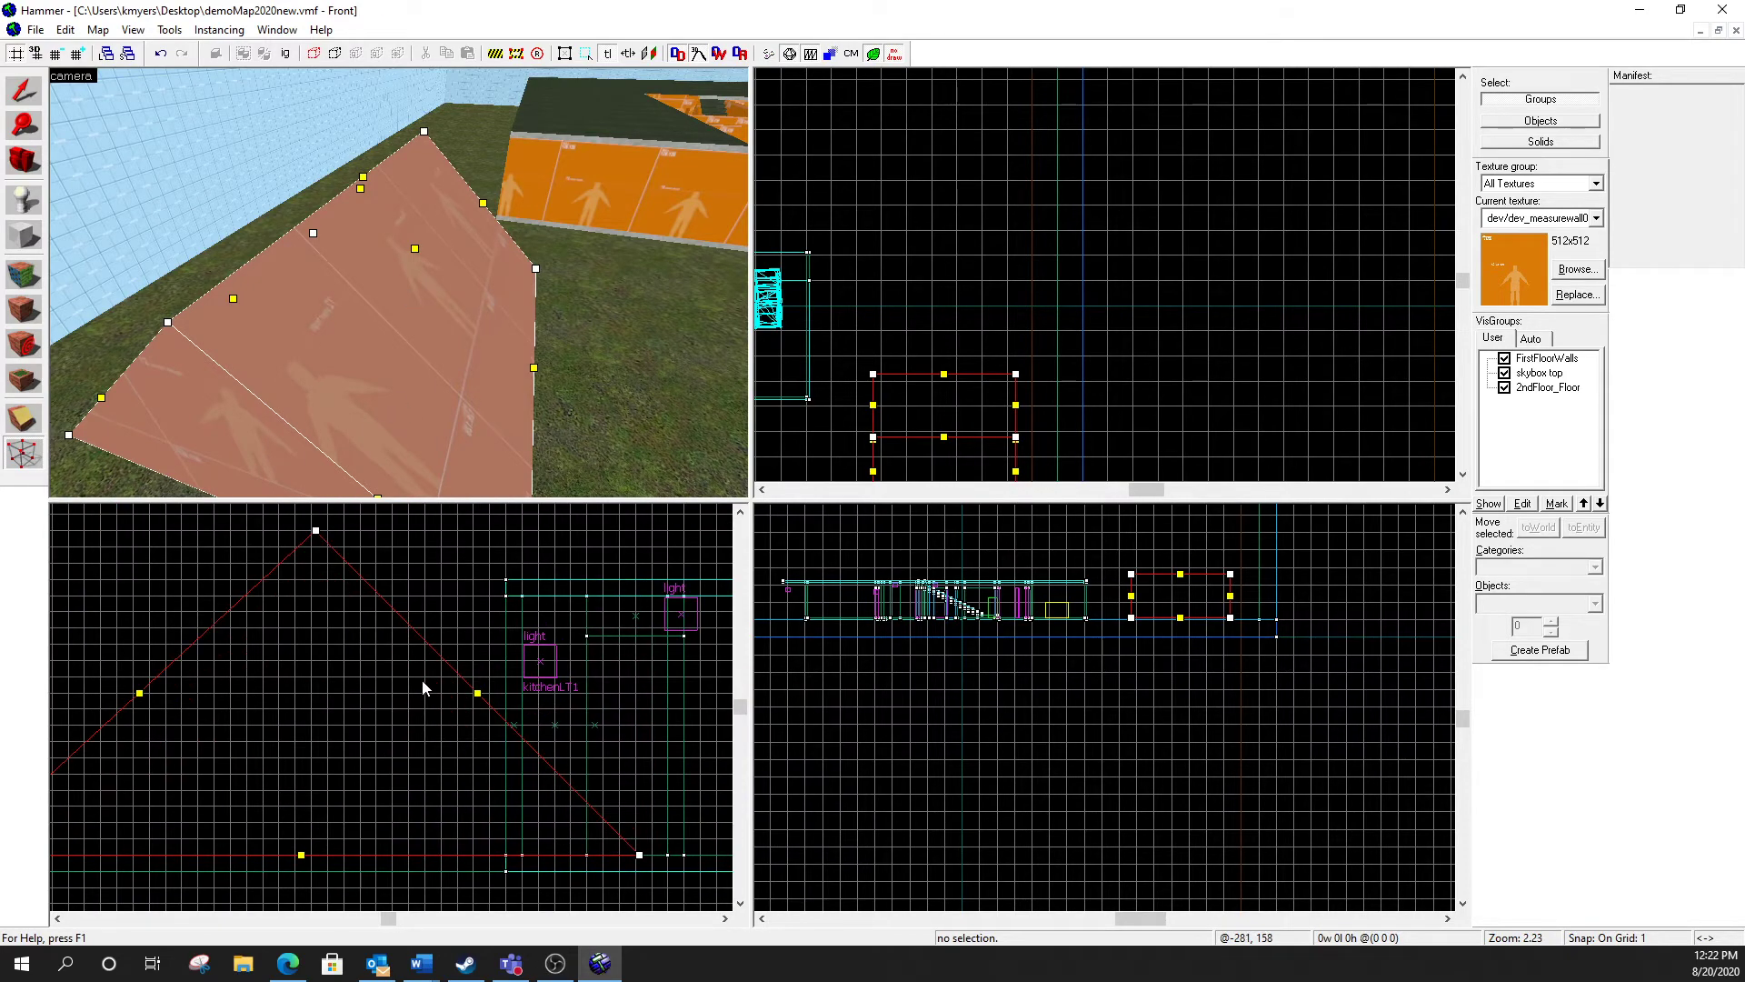
scroll(422, 680, up, 2)
scroll(460, 675, up, 10)
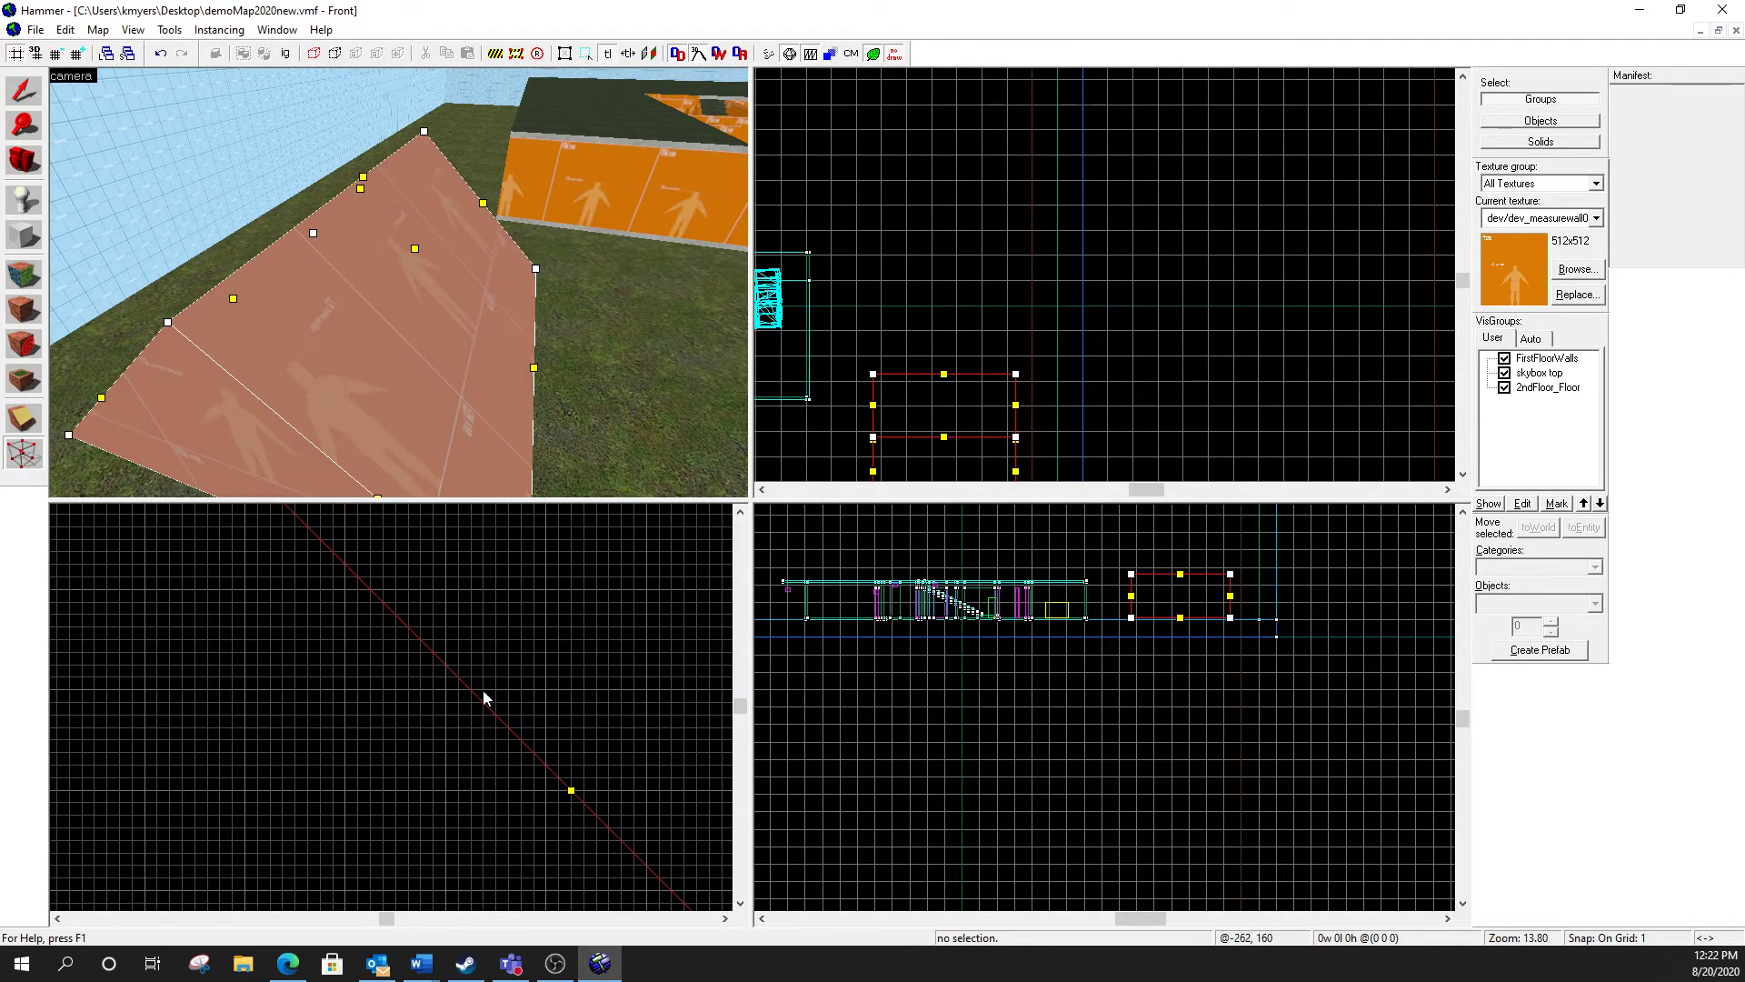
scroll(488, 691, down, 13)
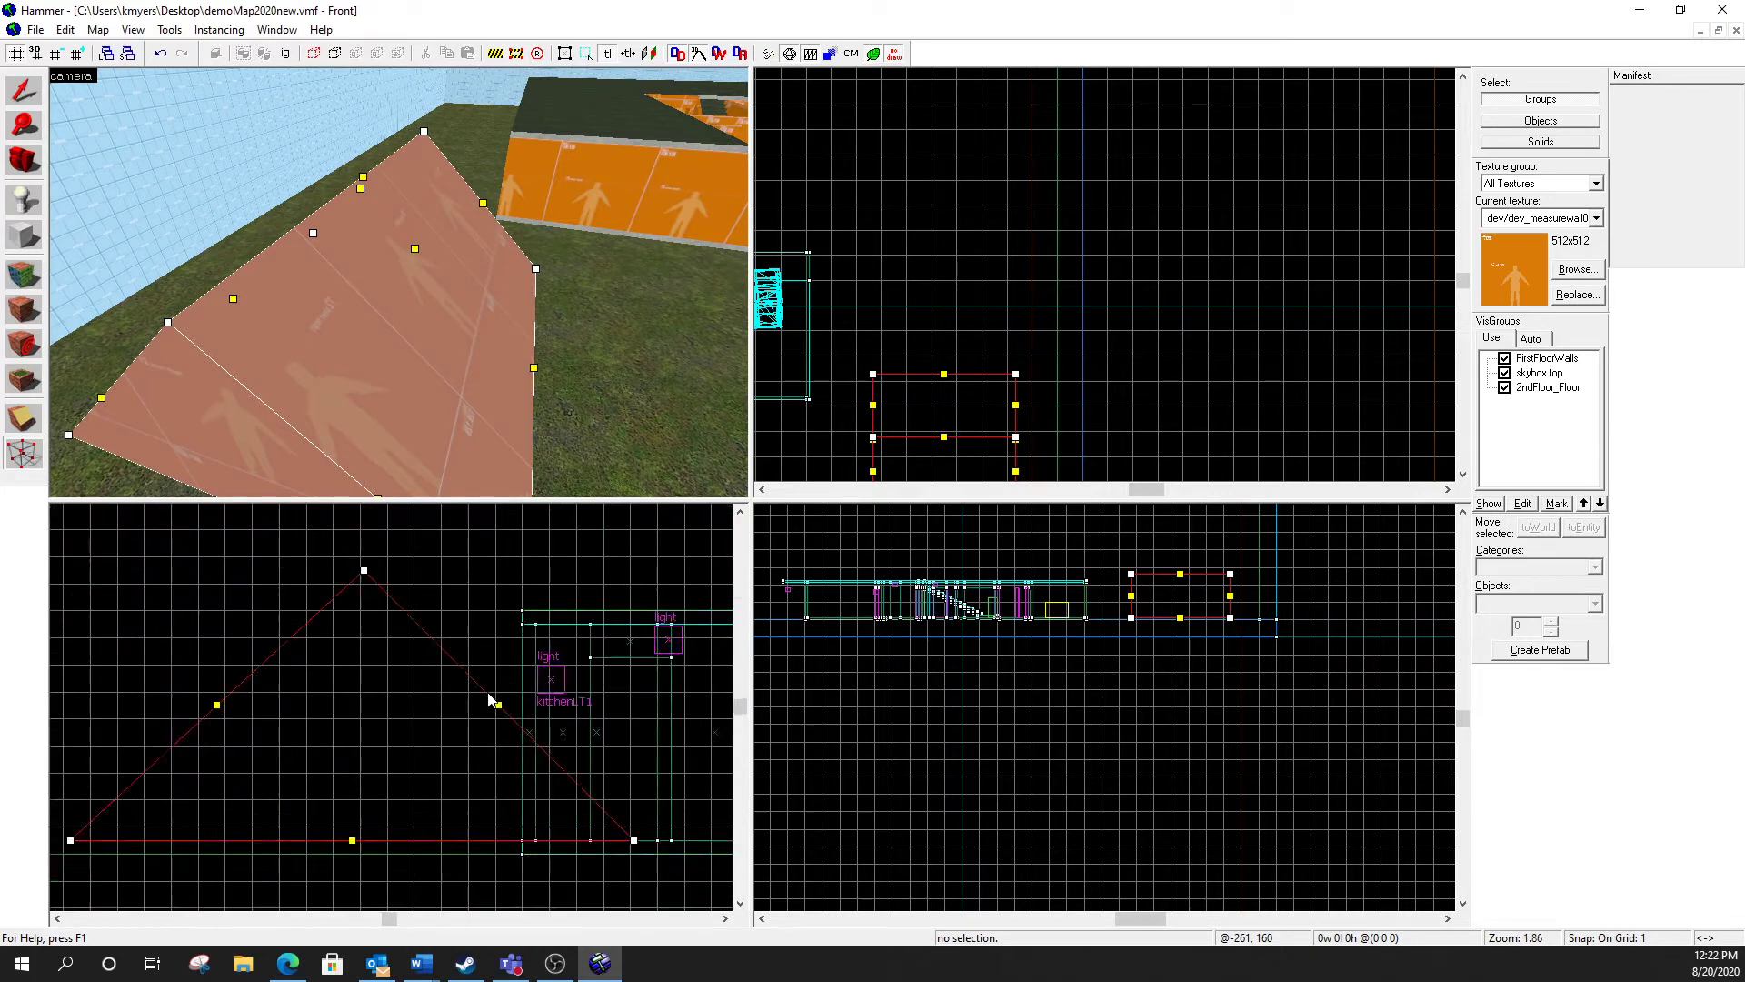
scroll(446, 689, up, 1)
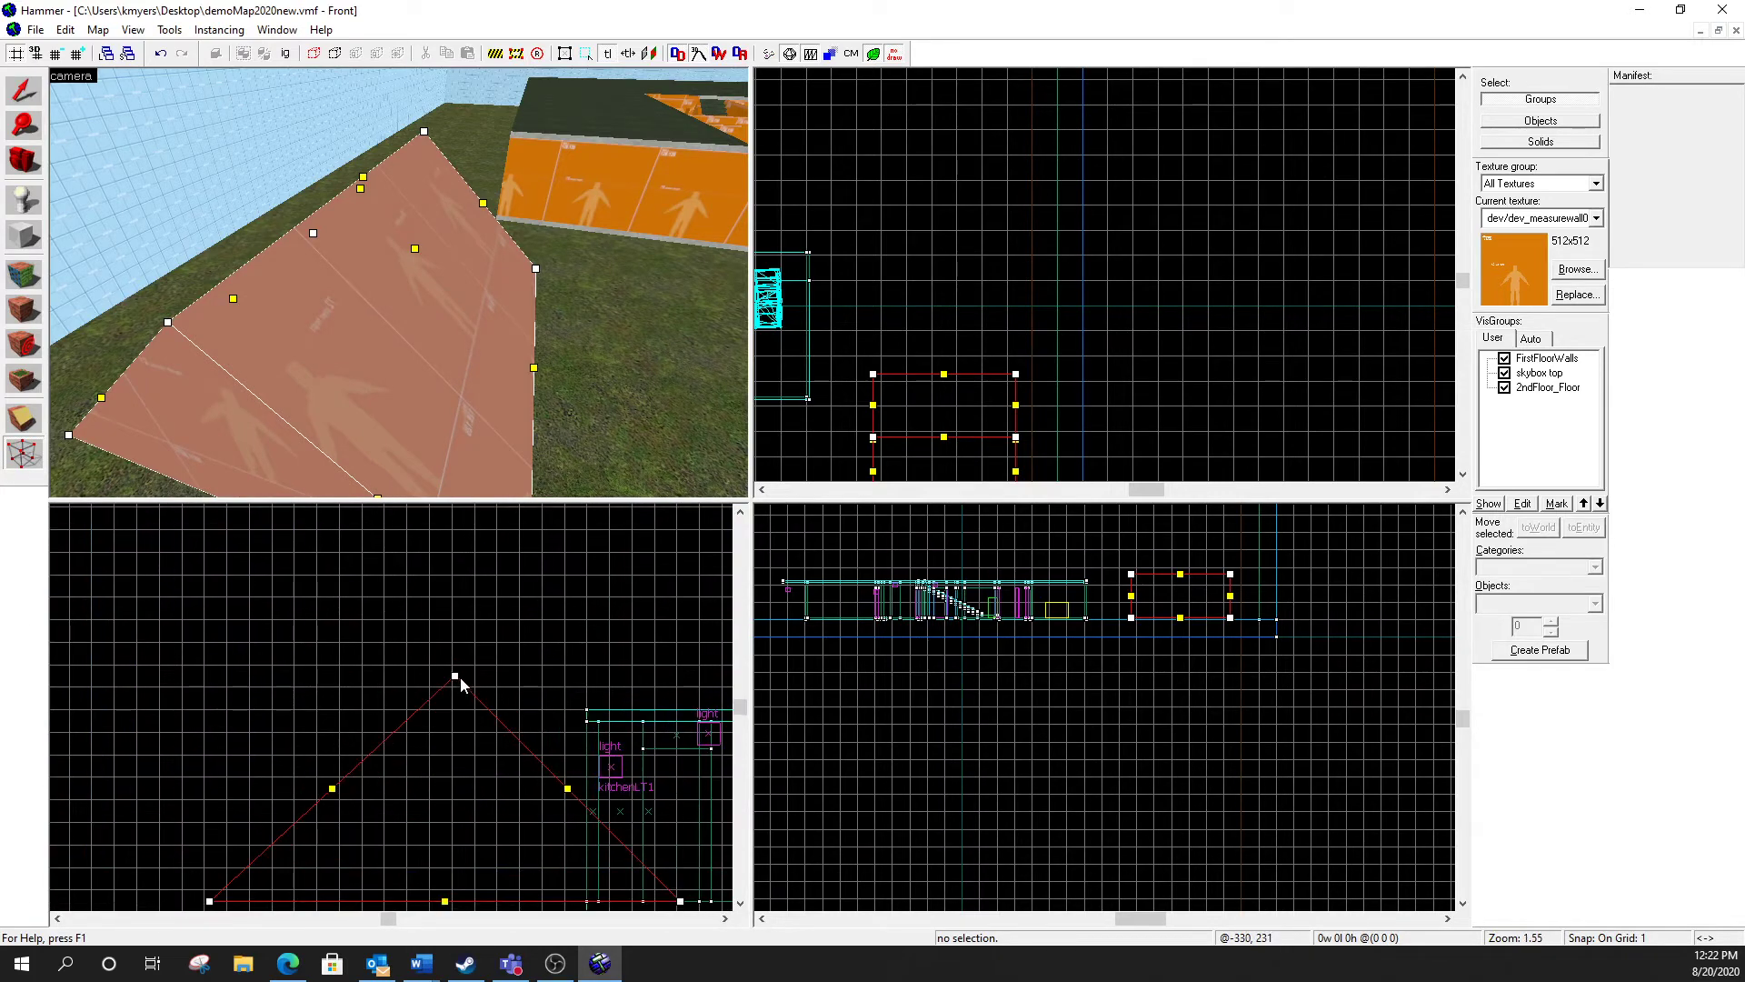
scroll(460, 677, up, 3)
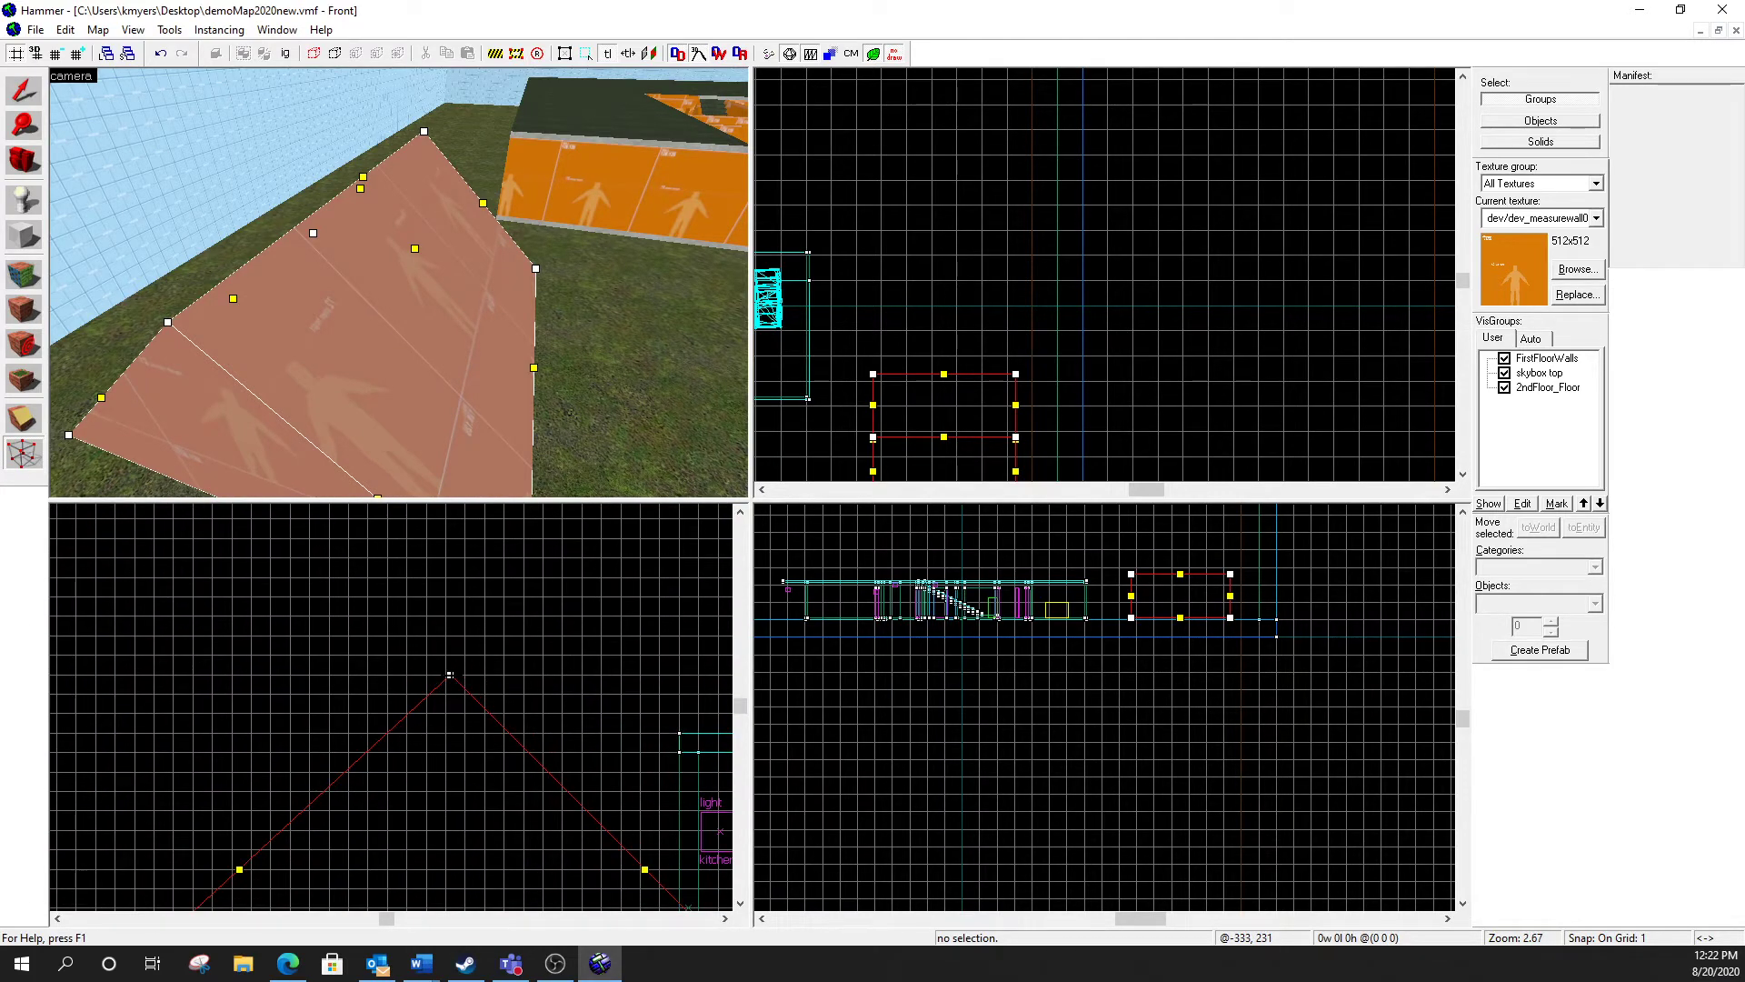
click(449, 675)
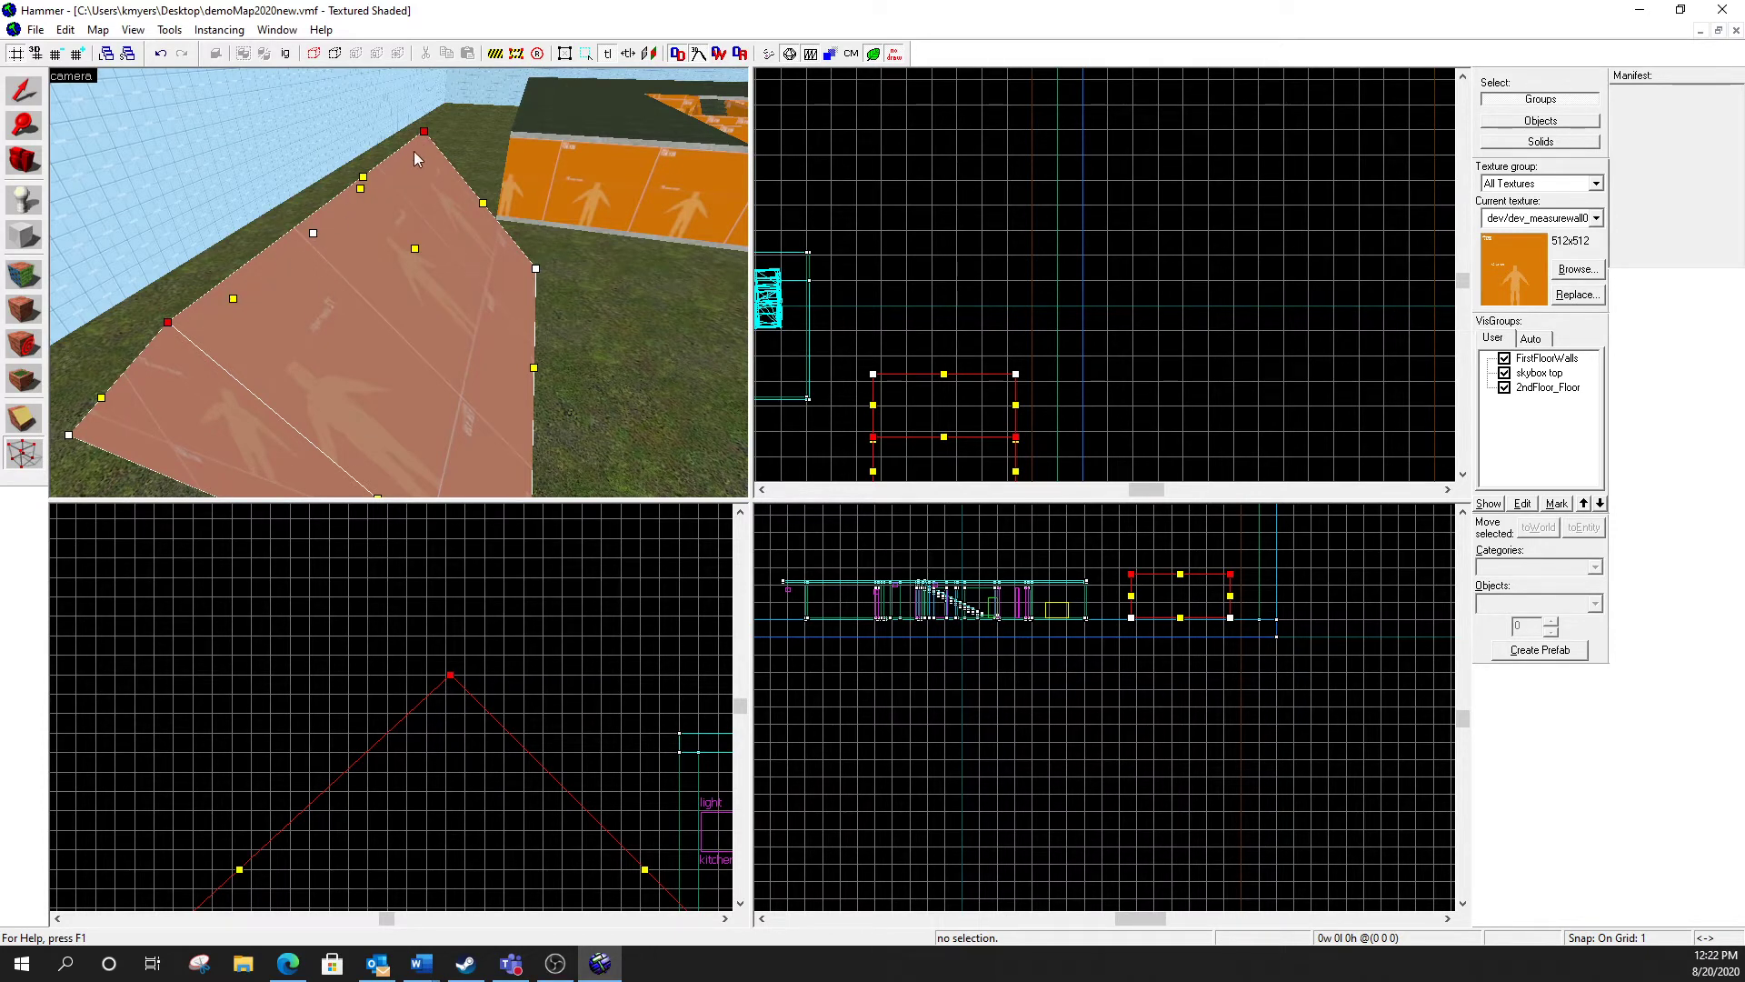
Step: Switch vertex editing to the ground brush and back to the prism, using vertices-only handles
click(596, 326)
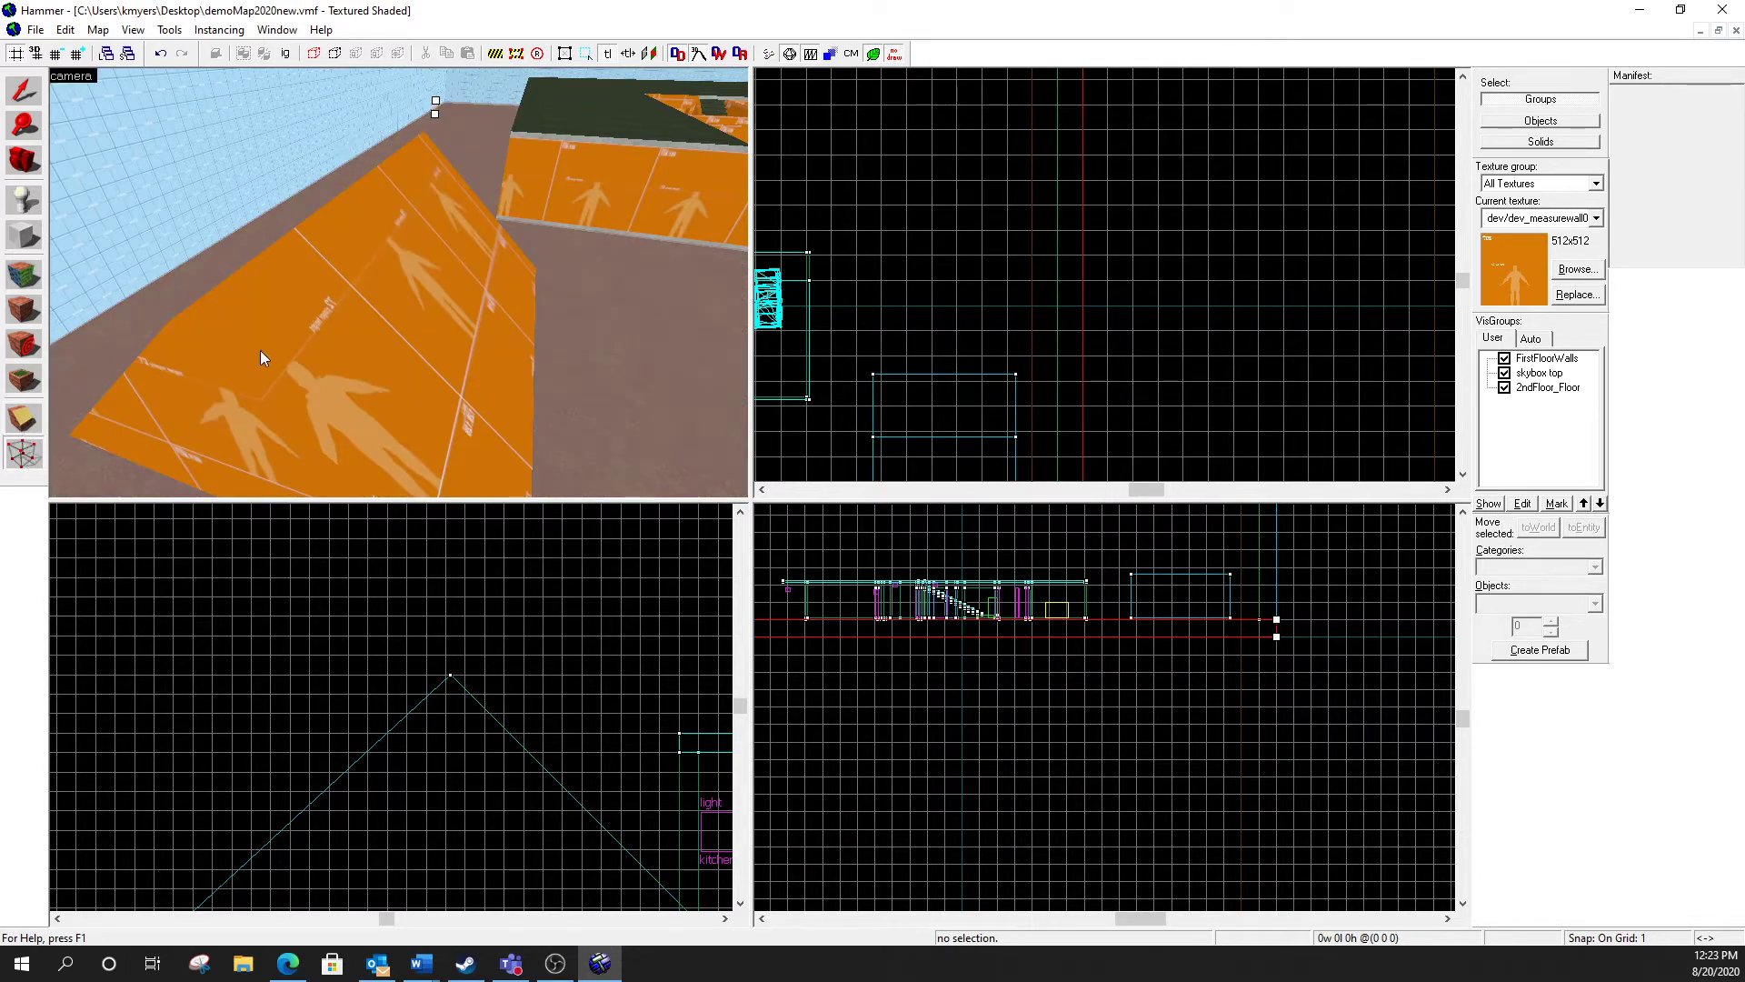
click(326, 339)
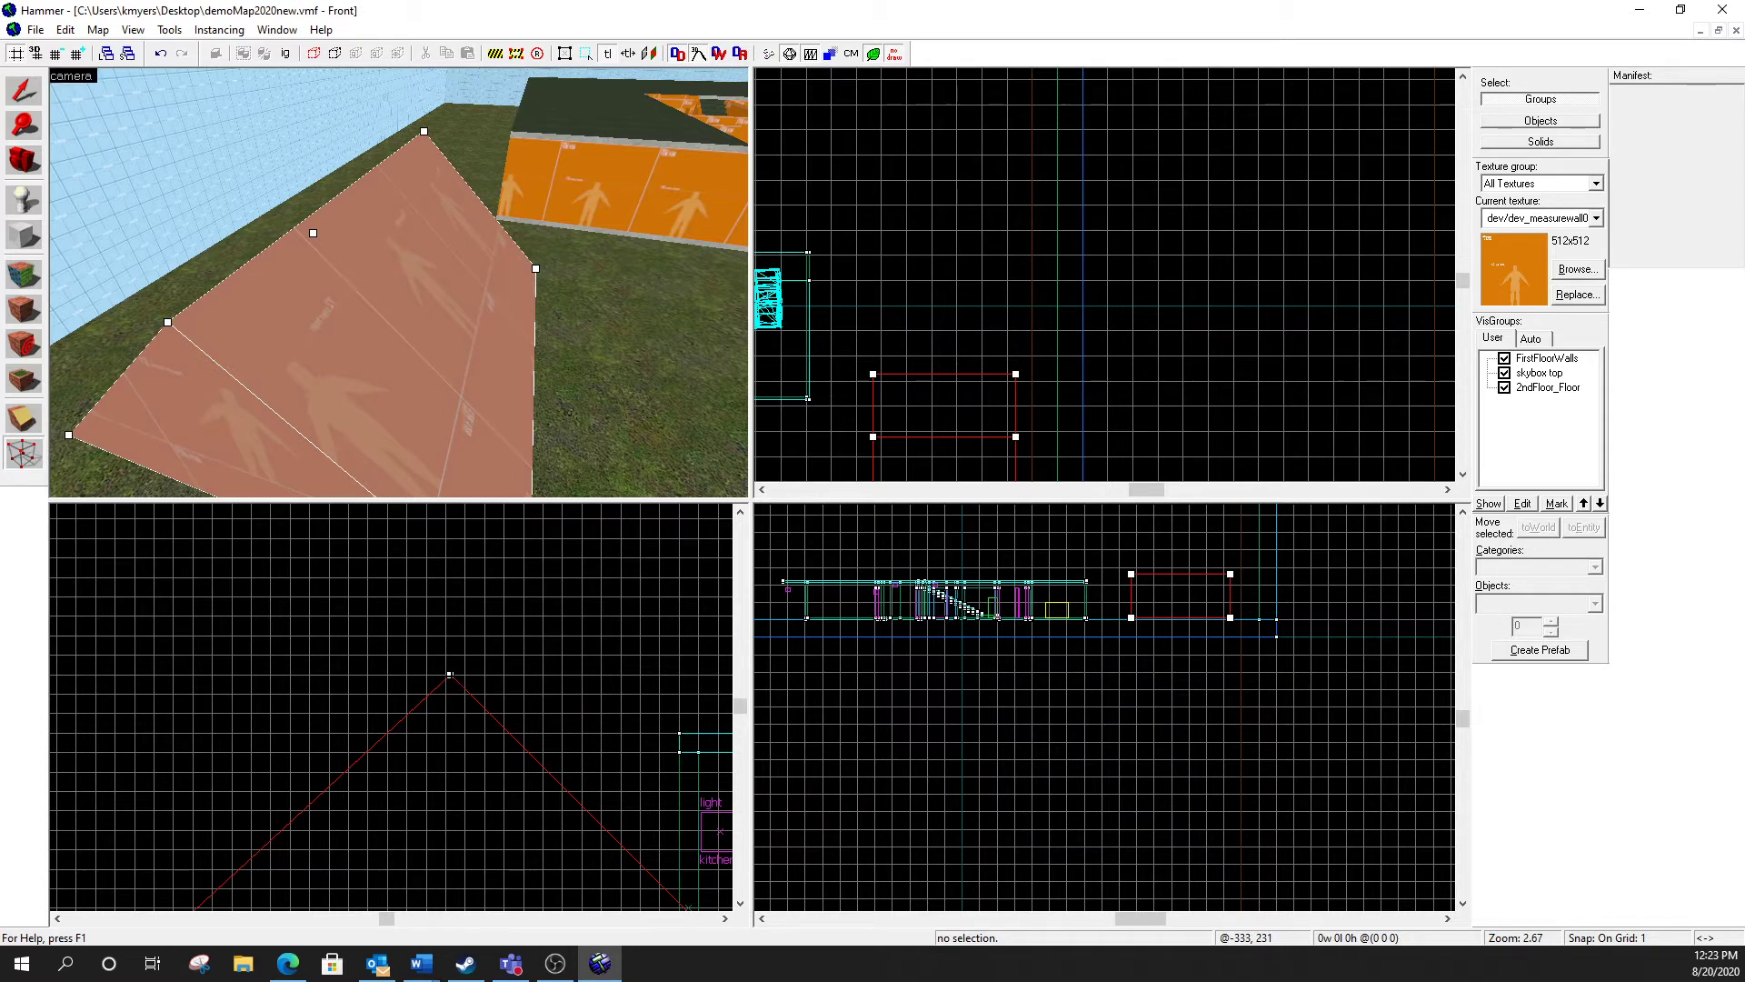
click(450, 675)
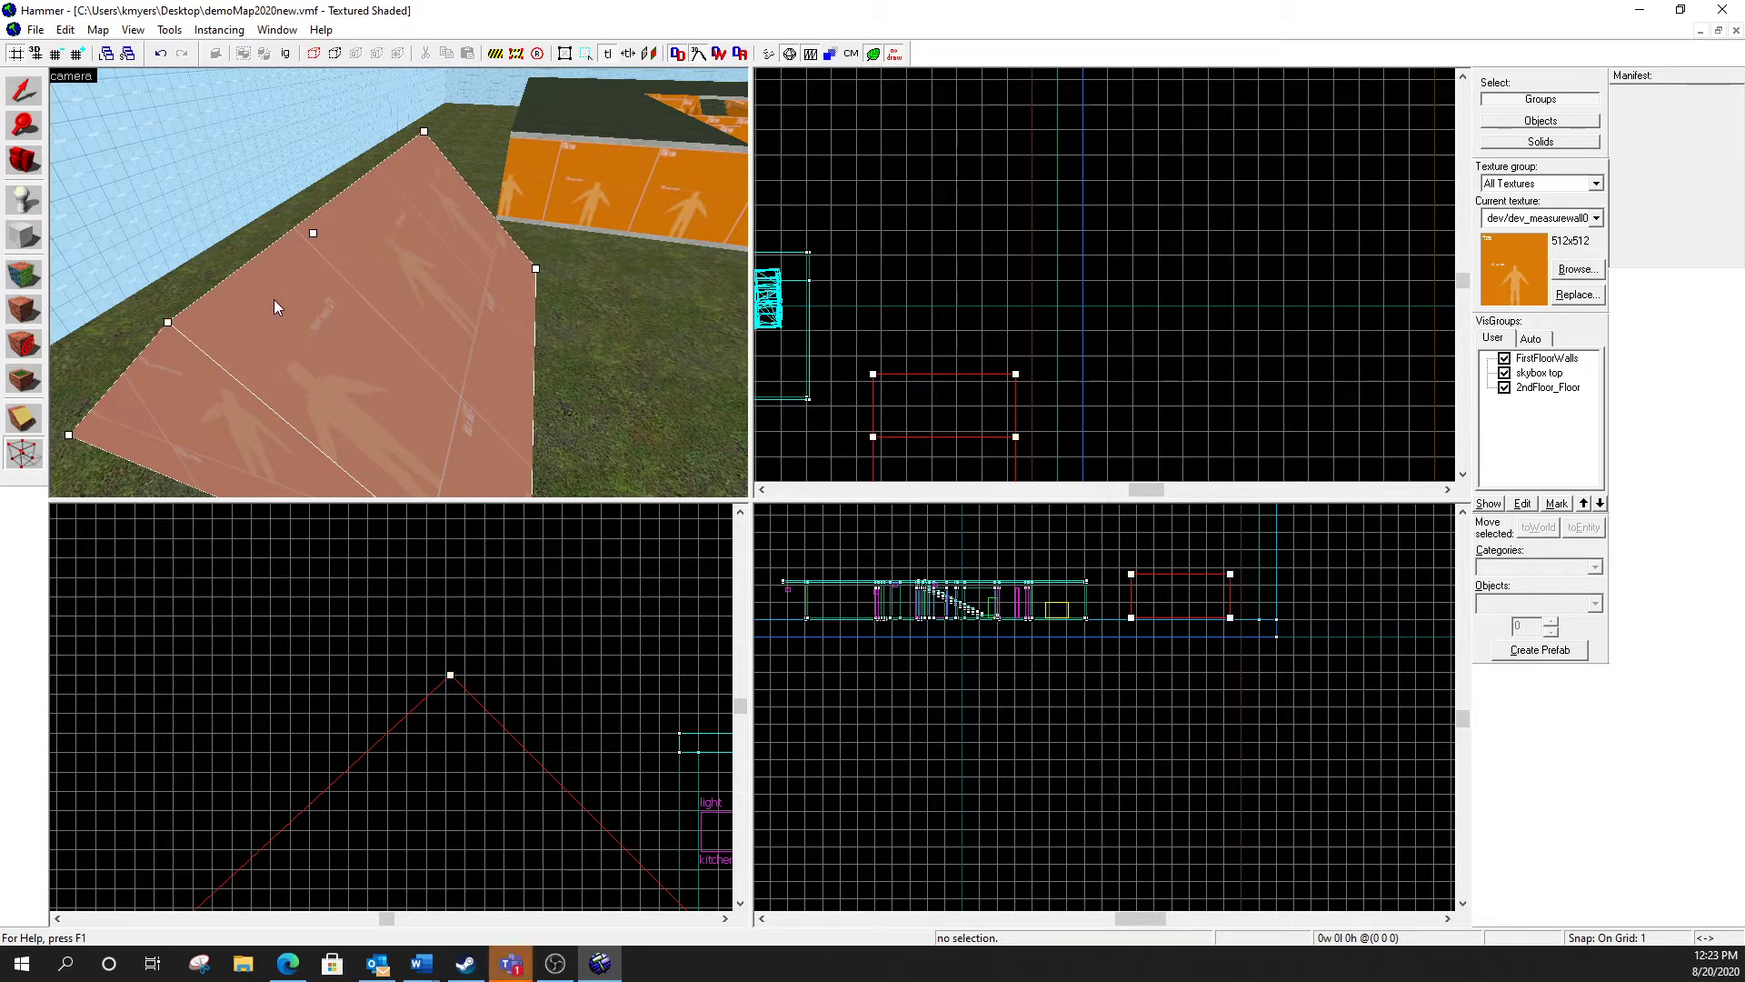
click(192, 402)
Step: Lower the prism's ridge vertices in the front view for a shallower roof slope, then leave the prism's vertex selection
scroll(489, 694, down, 5)
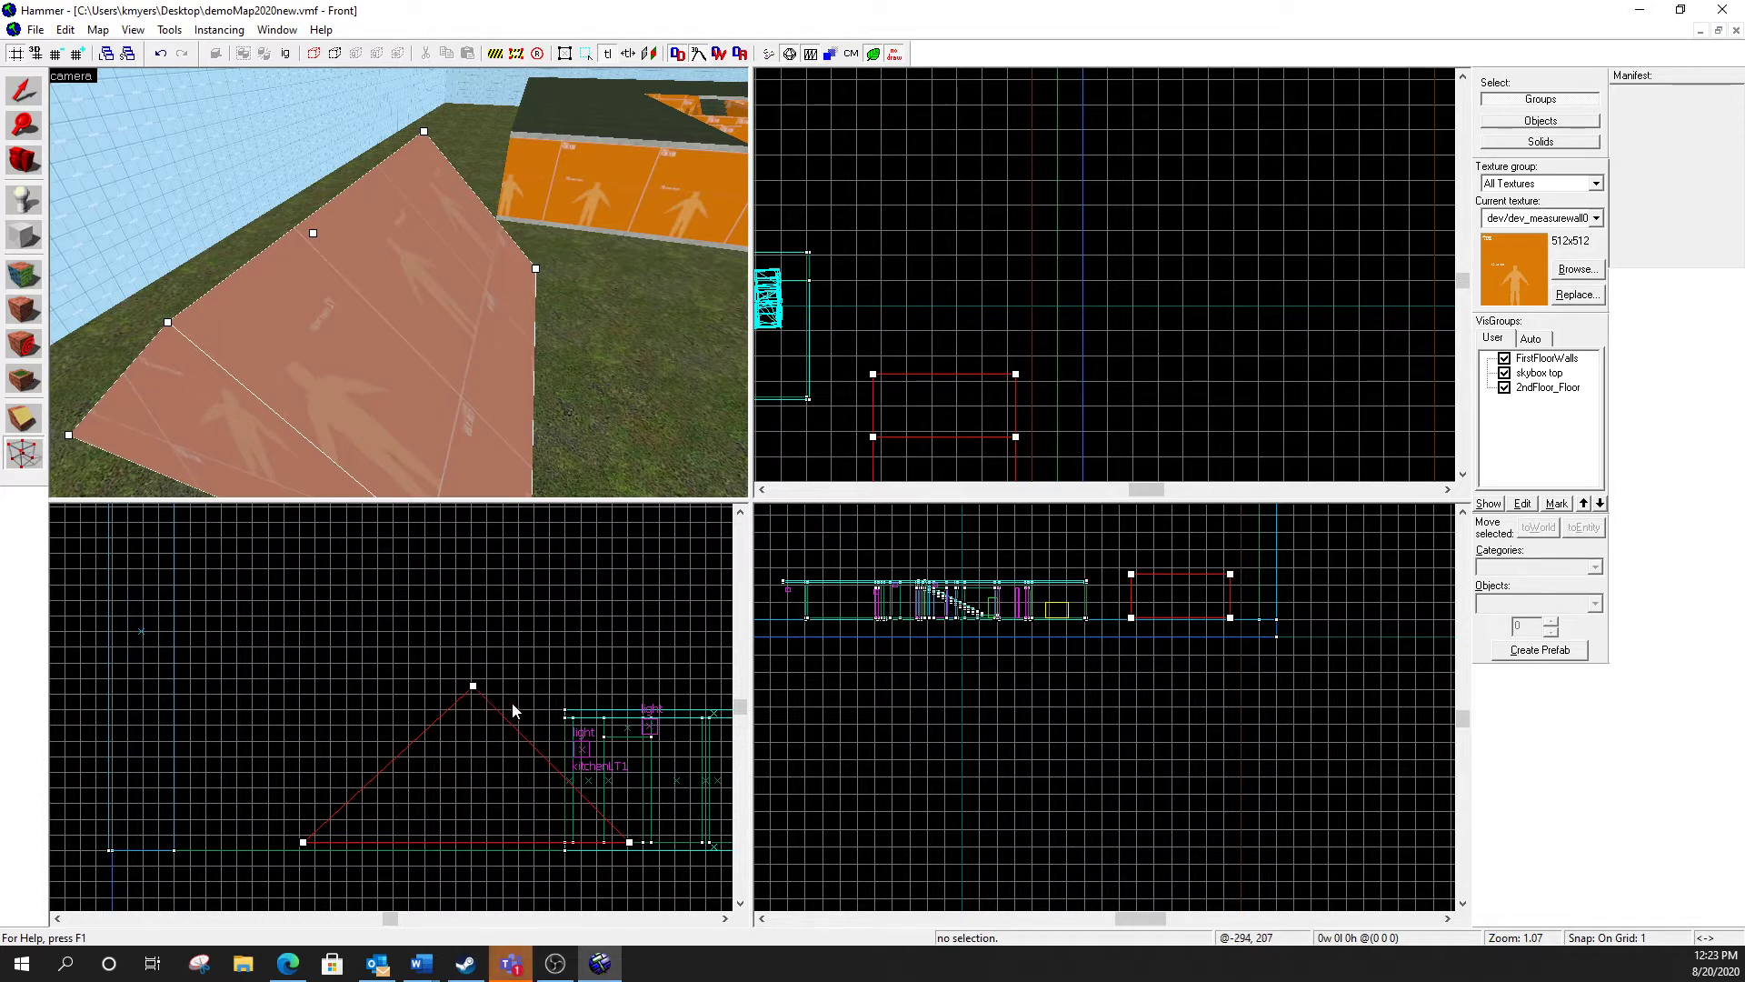
click(472, 686)
mouse_move(473, 685)
mouse_down()
mouse_move(465, 631)
mouse_move(543, 666)
mouse_move(460, 636)
mouse_move(470, 737)
mouse_up()
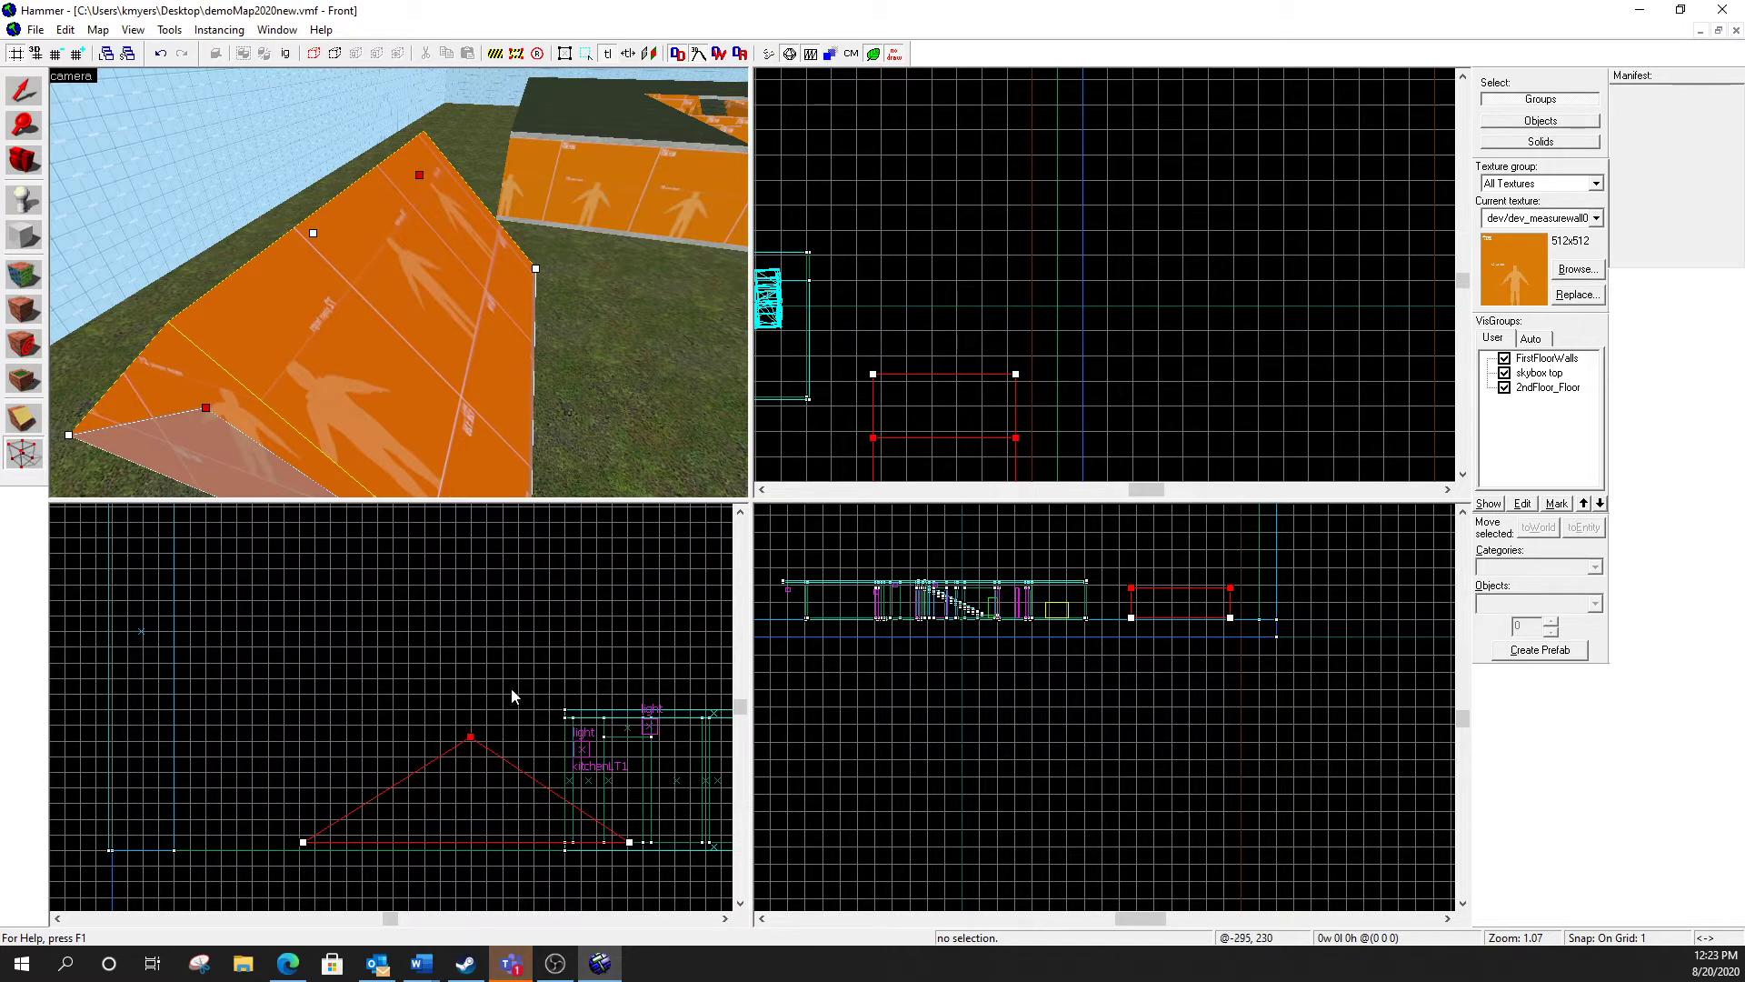
click(276, 155)
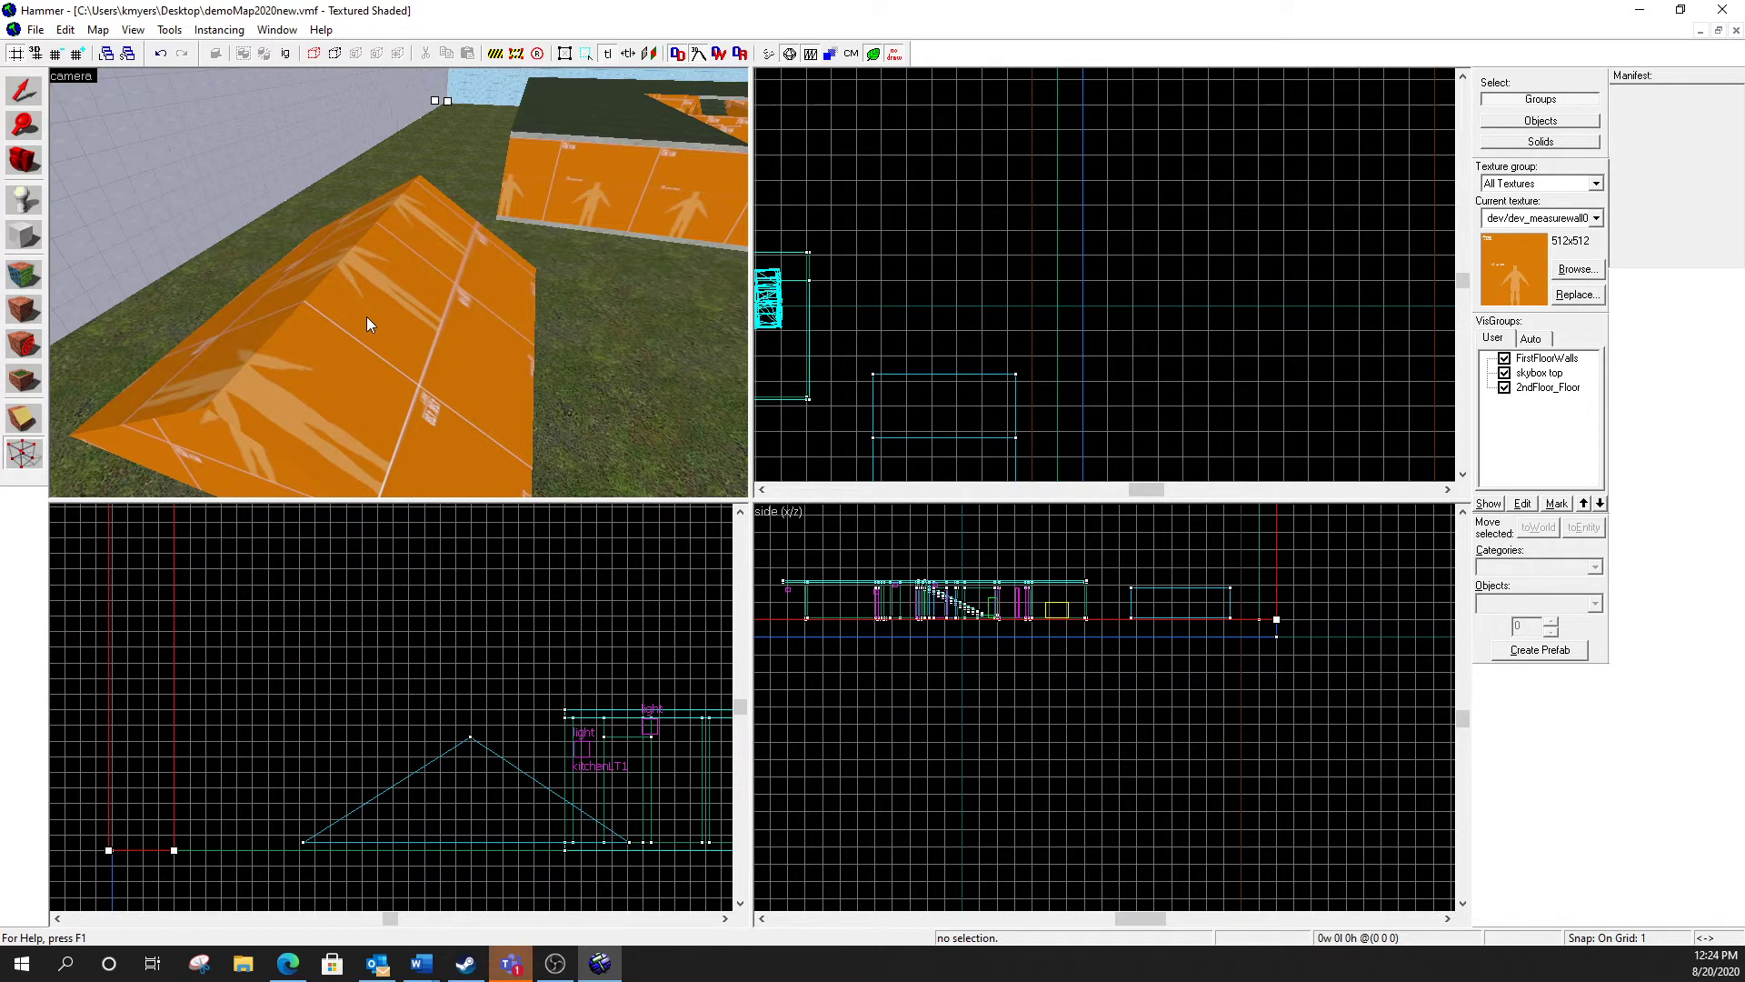
Step: Examine the slopes and ends of the lowered prism from several angles in the 3D view
key(z)
key(d)
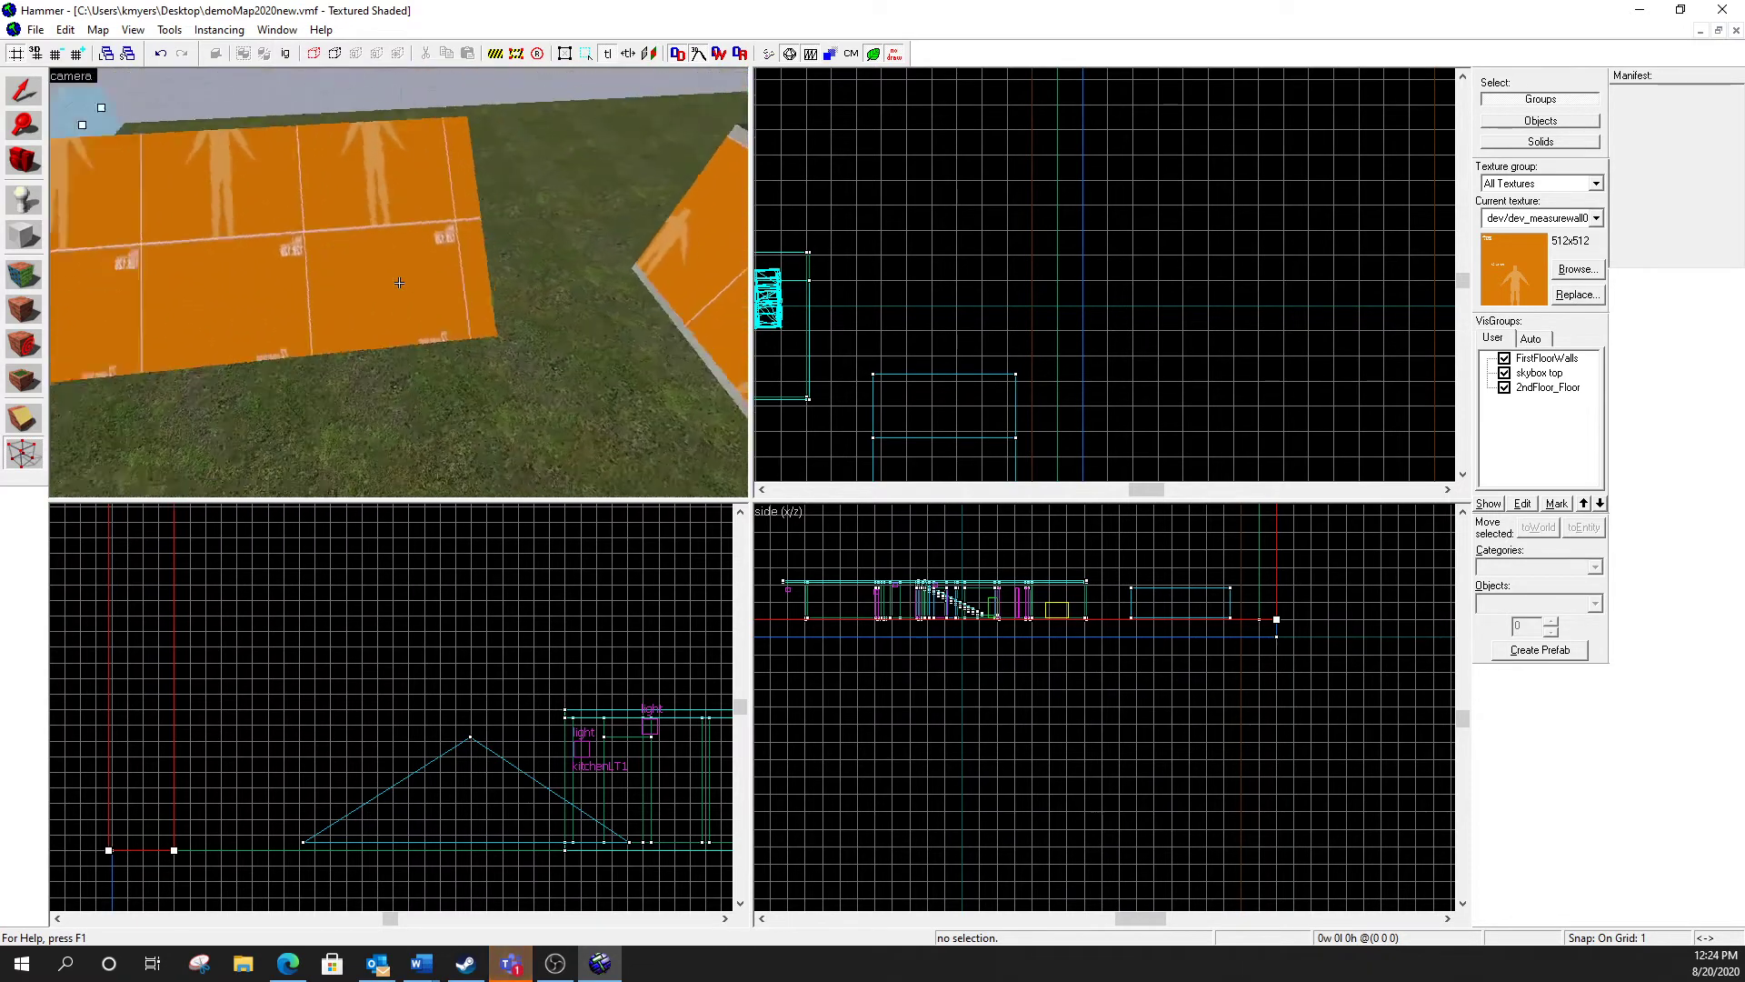
key(d)
key(w)
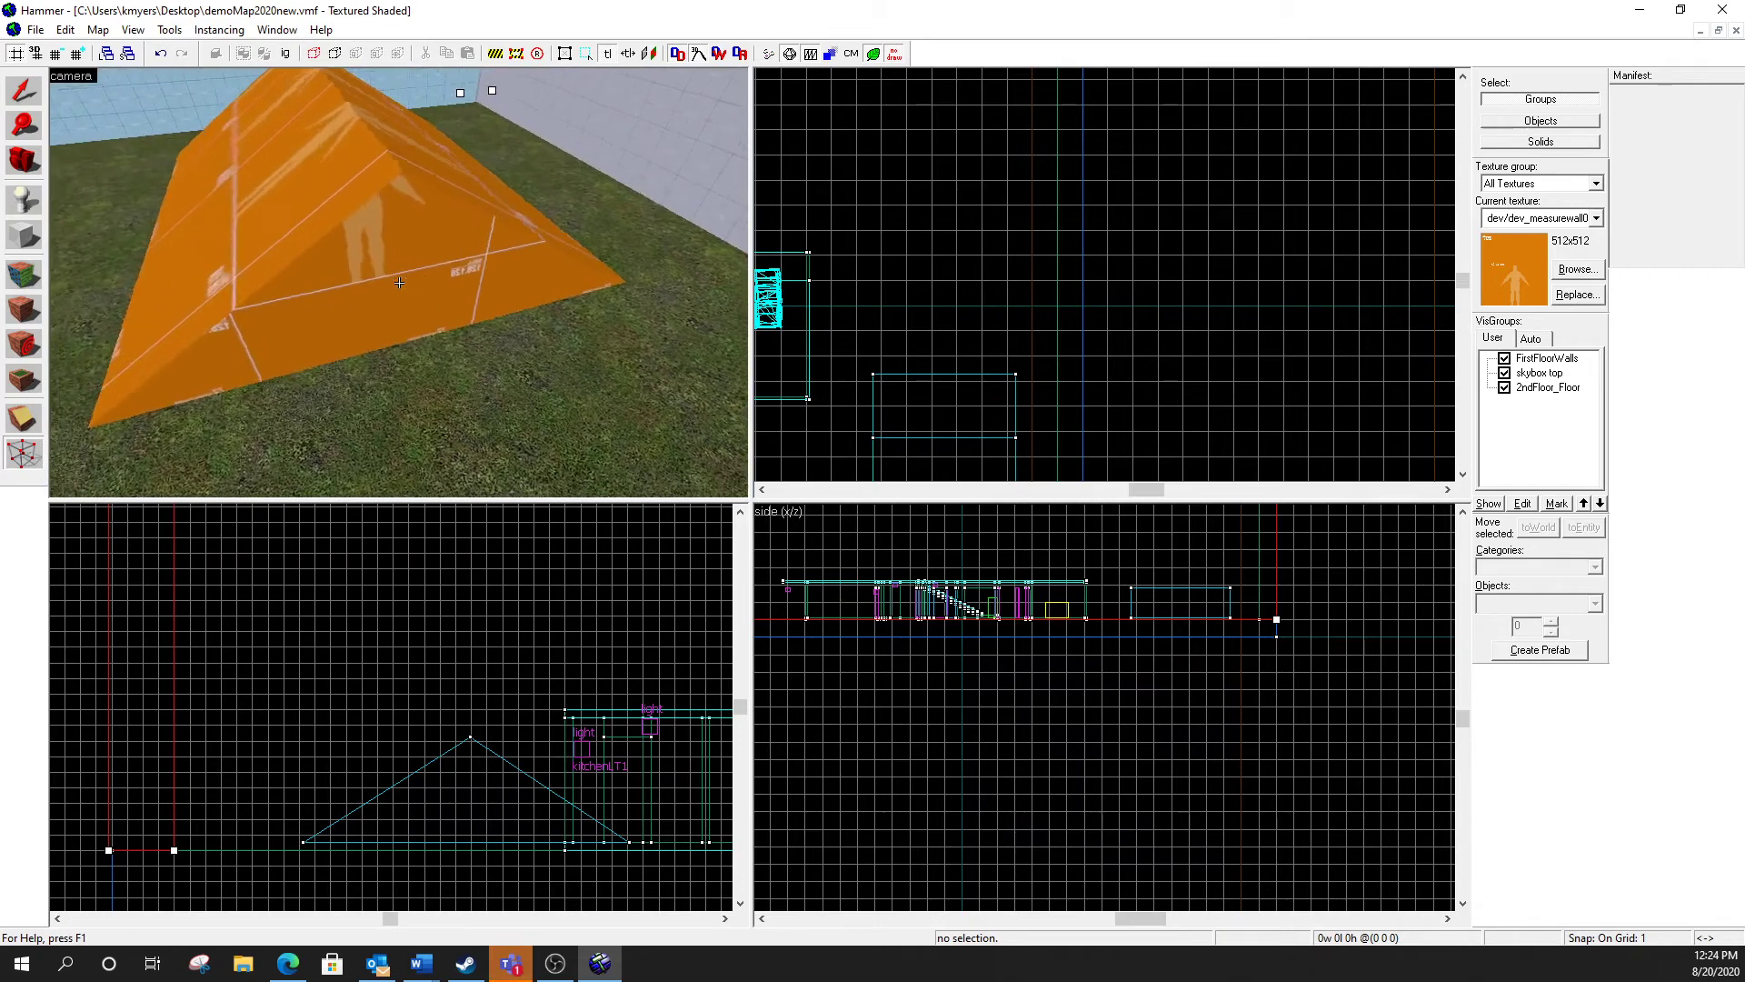
key(s)
key(d)
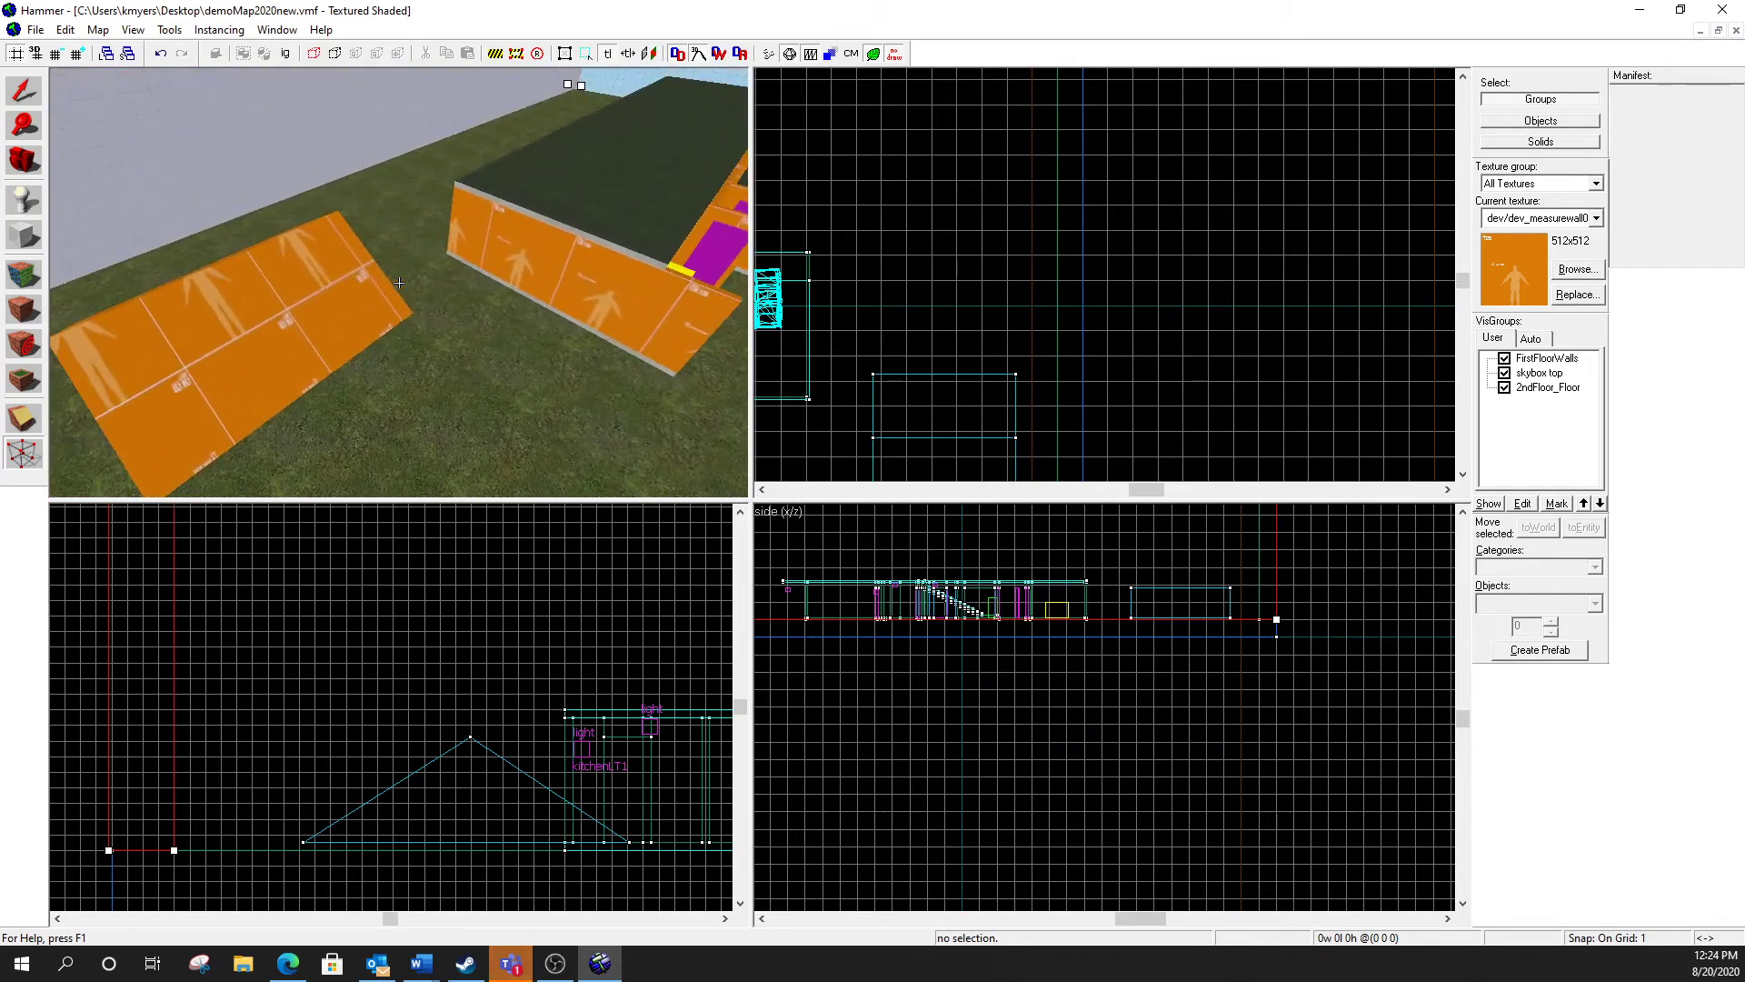
key(a)
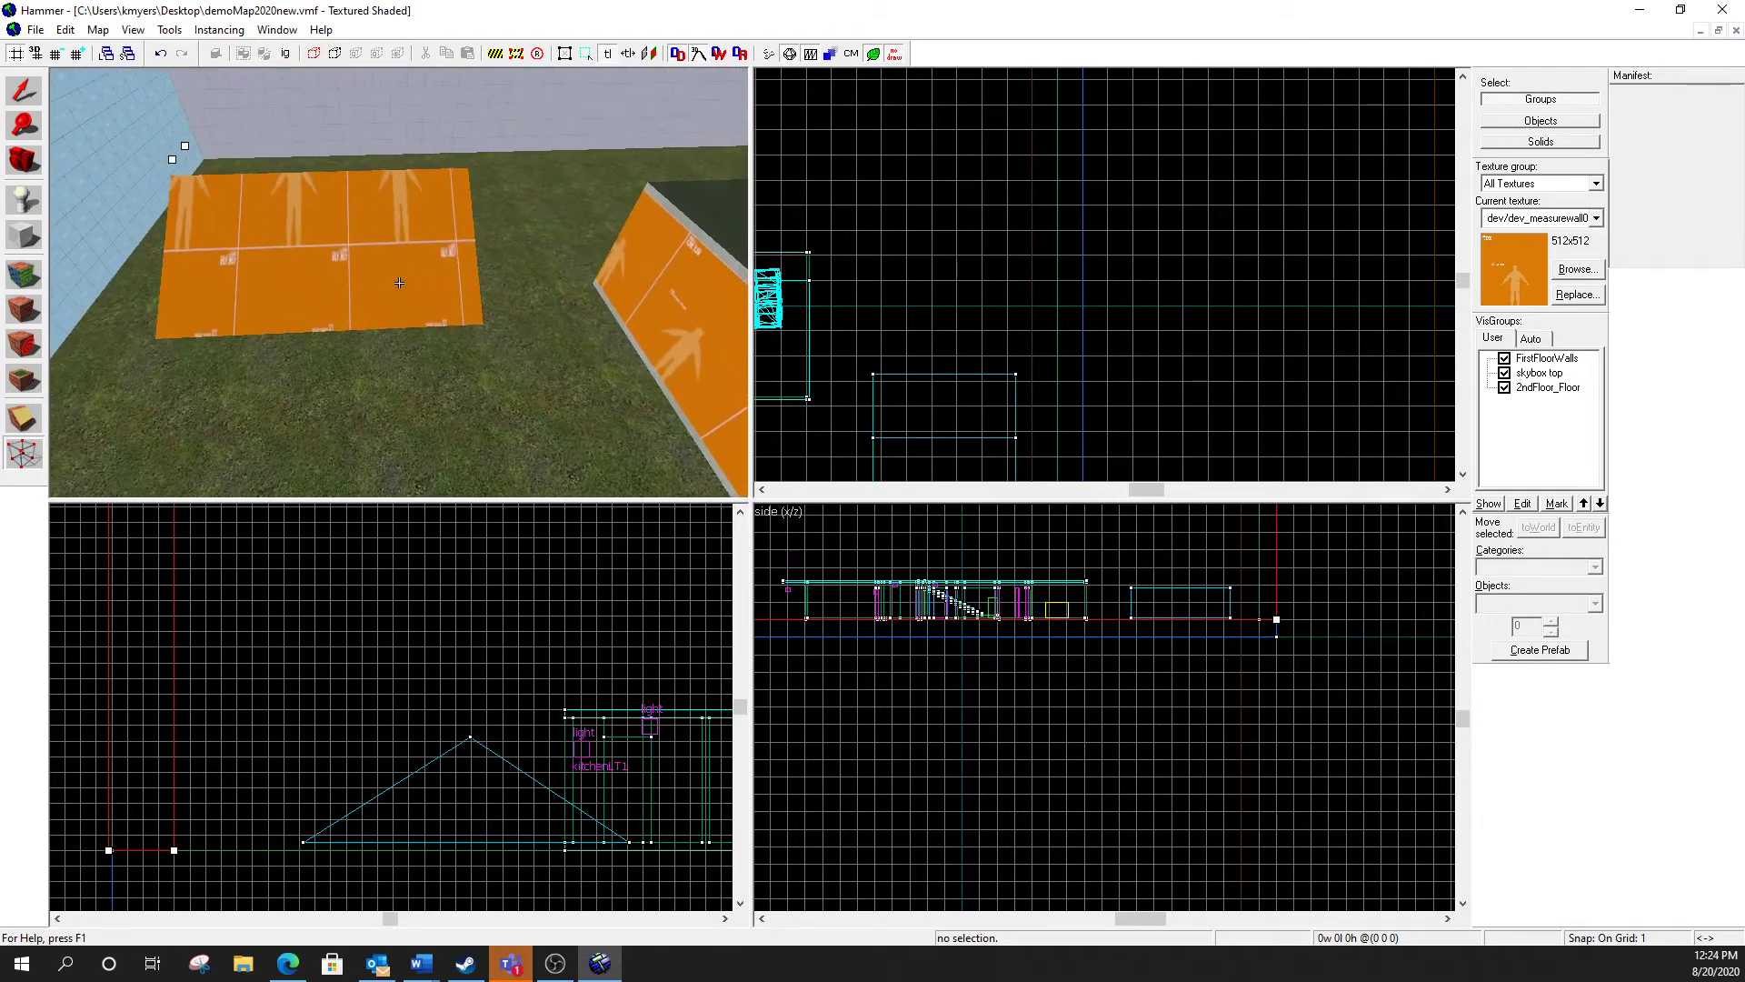
key(w)
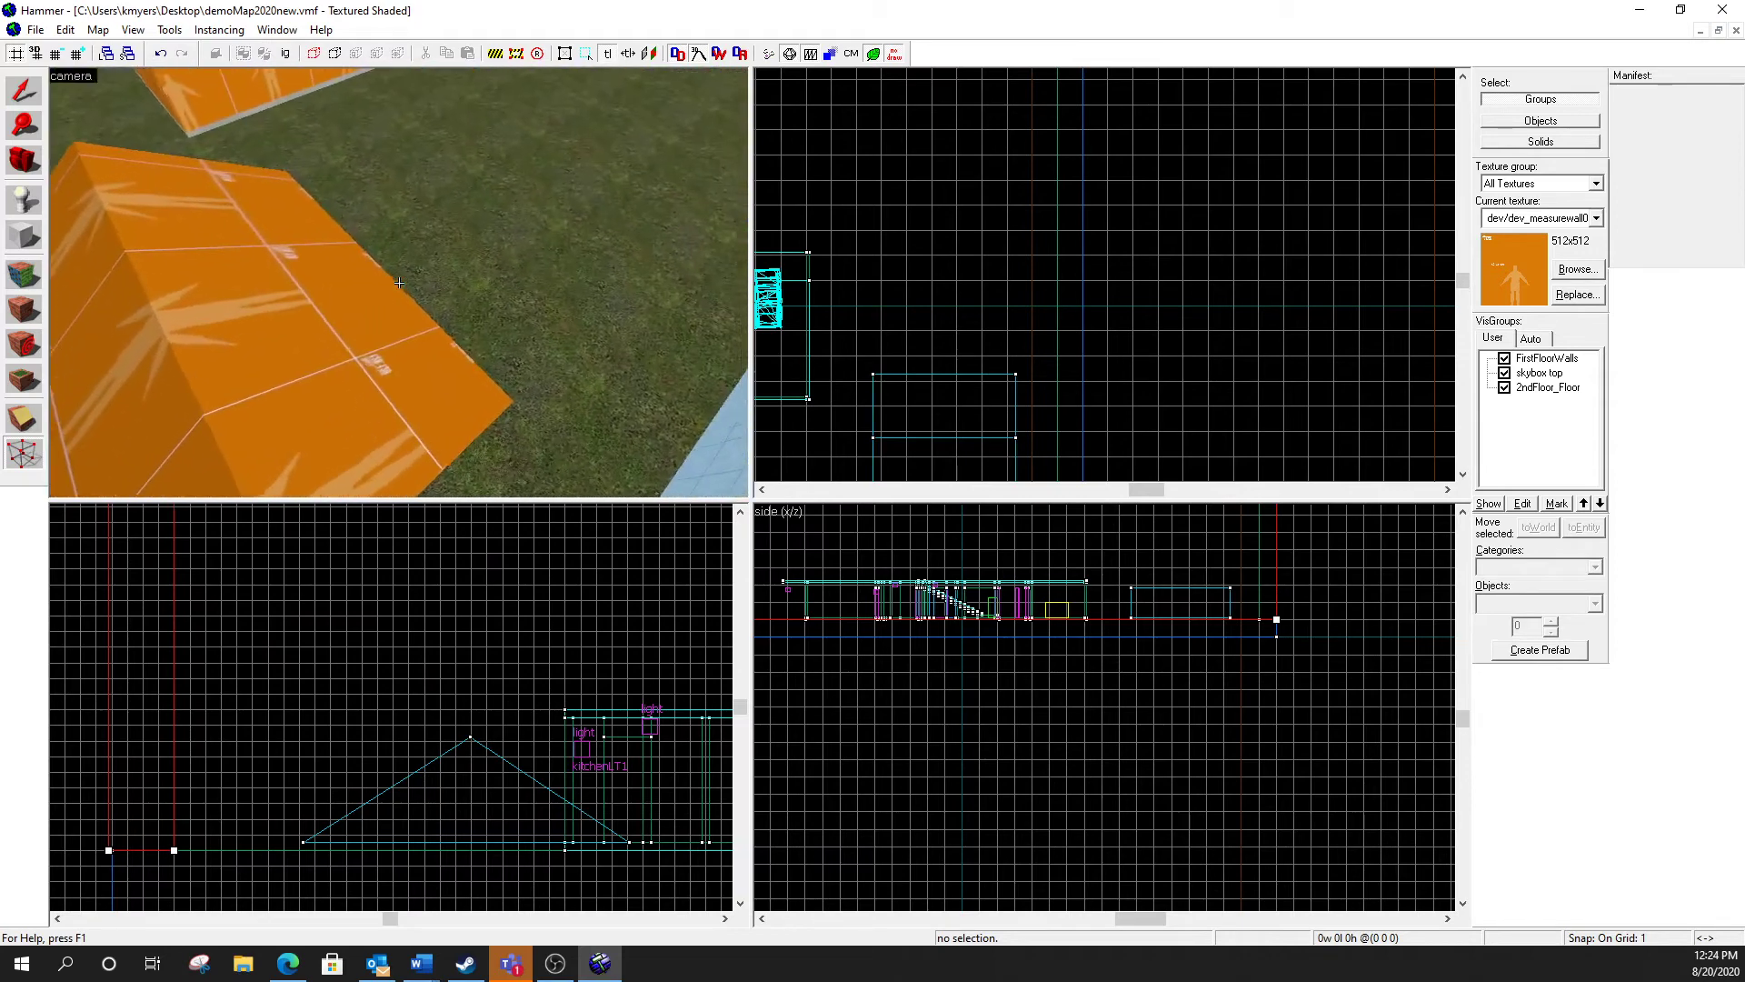
key(s)
key(a)
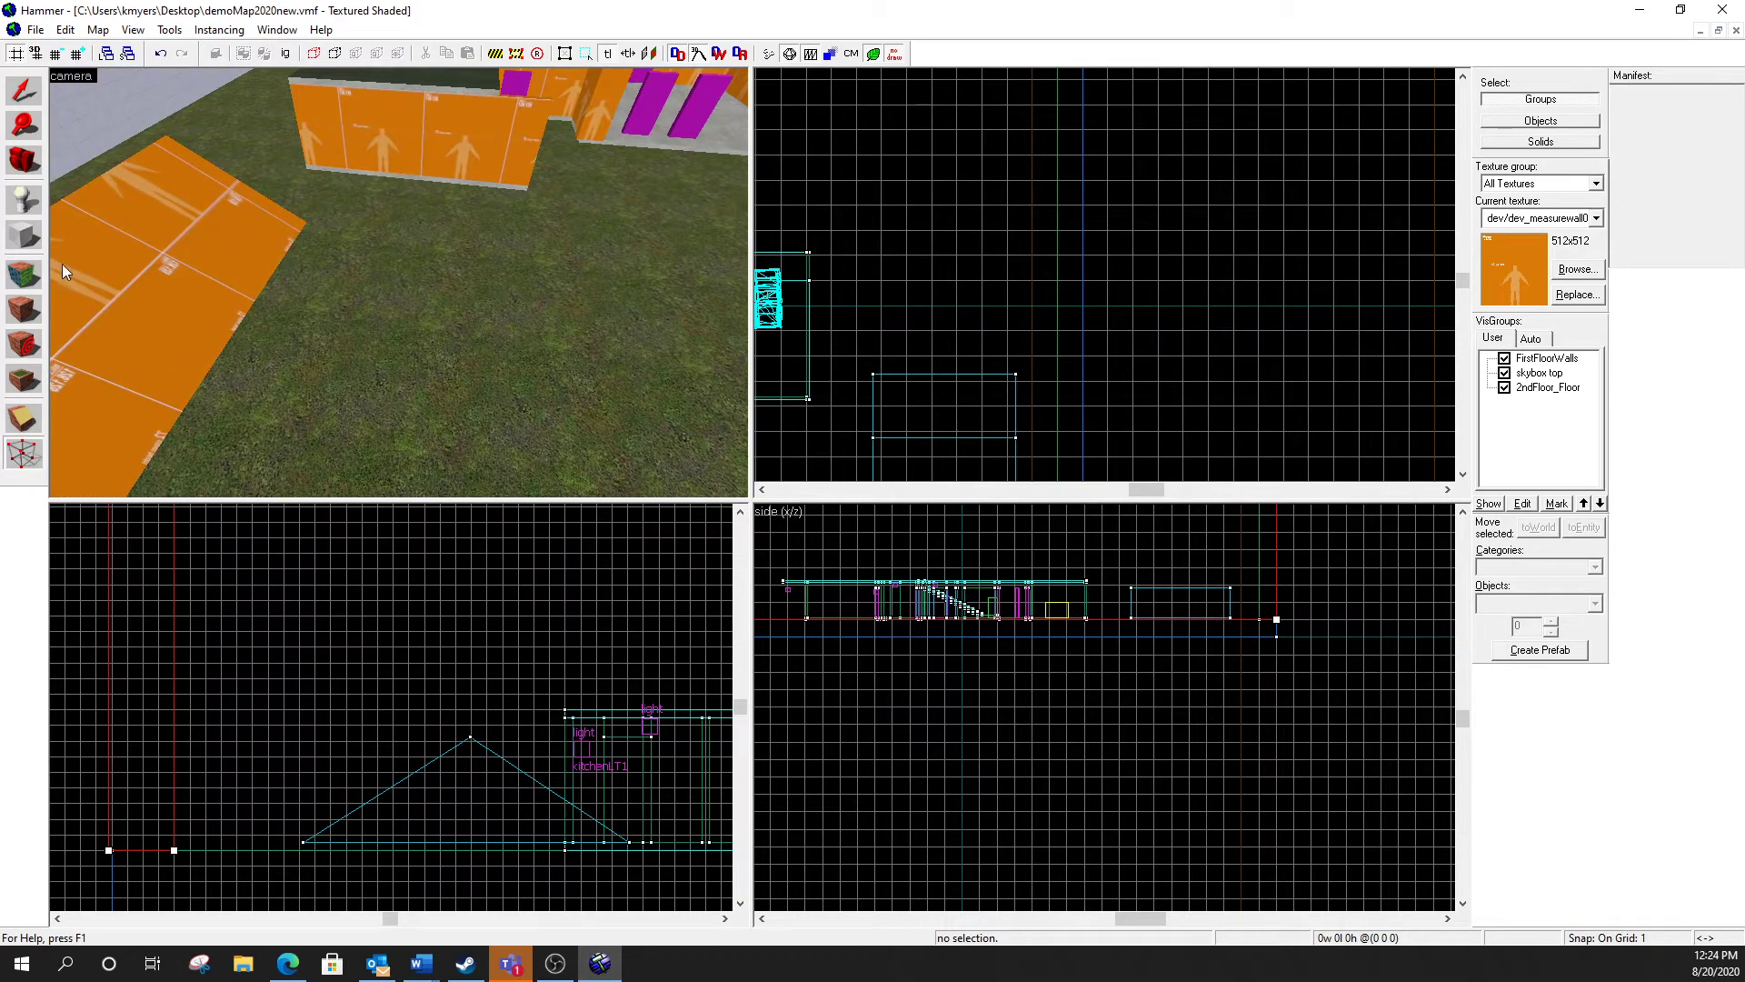
Step: Create a block of about 283 by 257 units and 114 units high on the ground beside the prism
click(24, 235)
scroll(940, 237, down, 5)
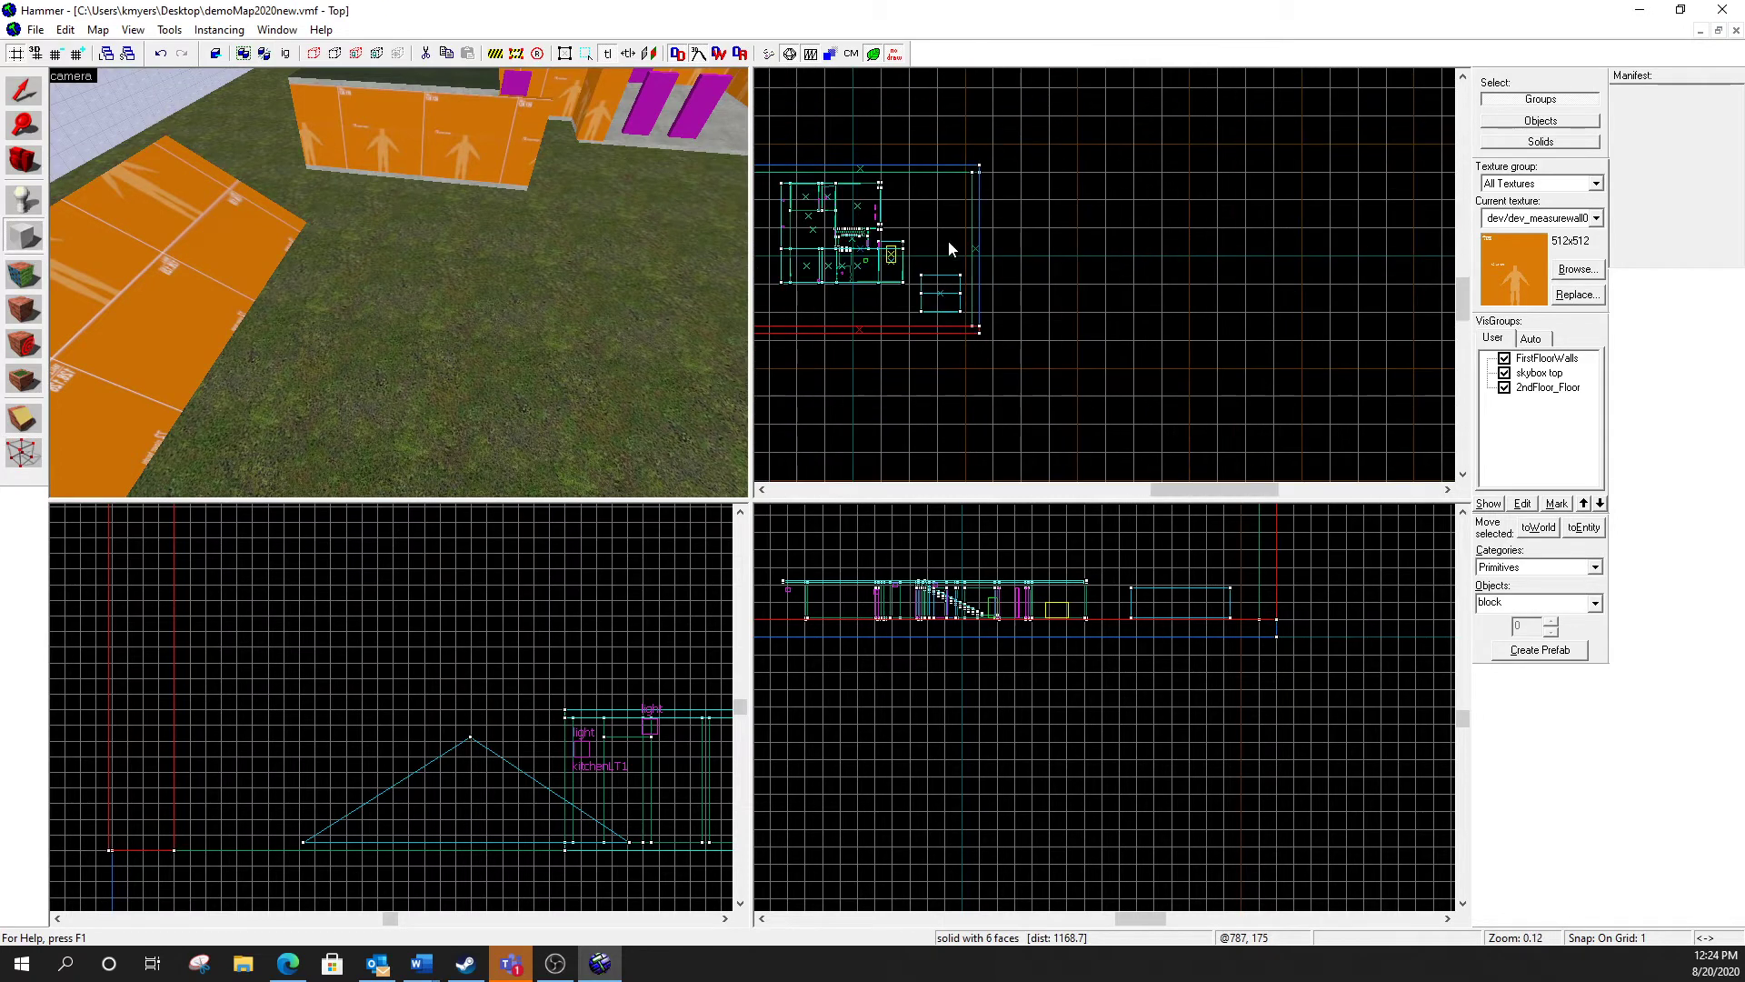
scroll(947, 240, up, 3)
drag(877, 228, 951, 314)
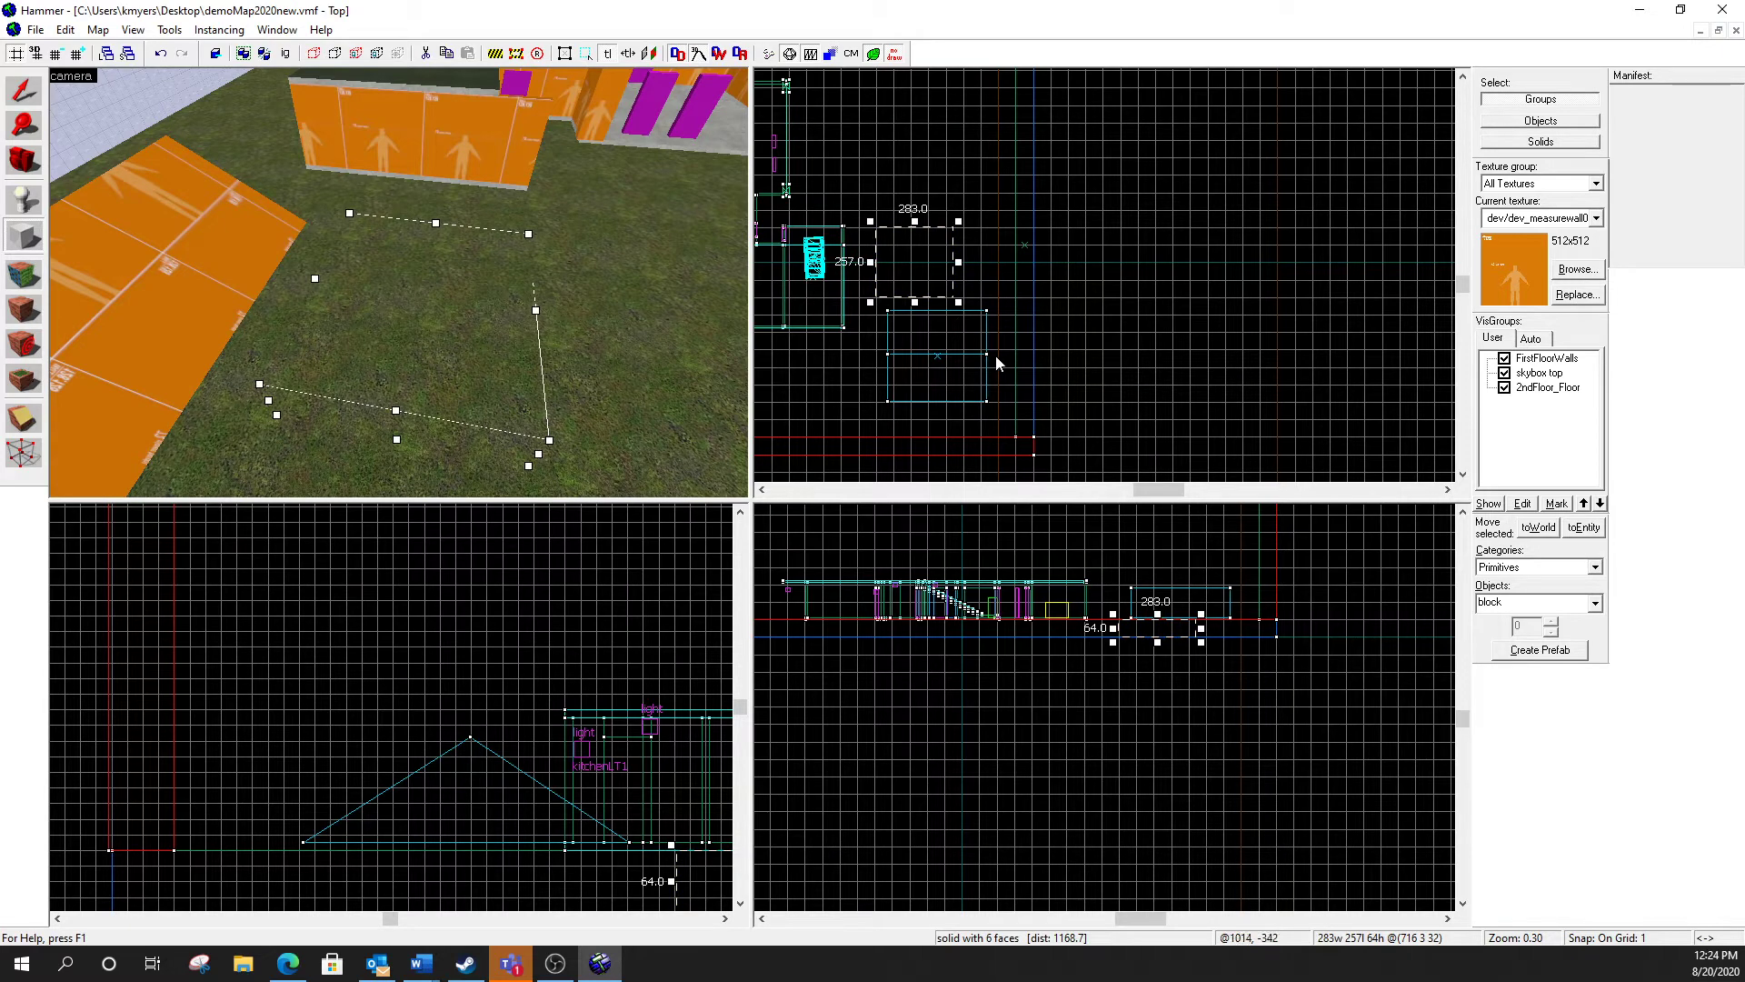
scroll(1223, 619, up, 6)
drag(1033, 673, 962, 551)
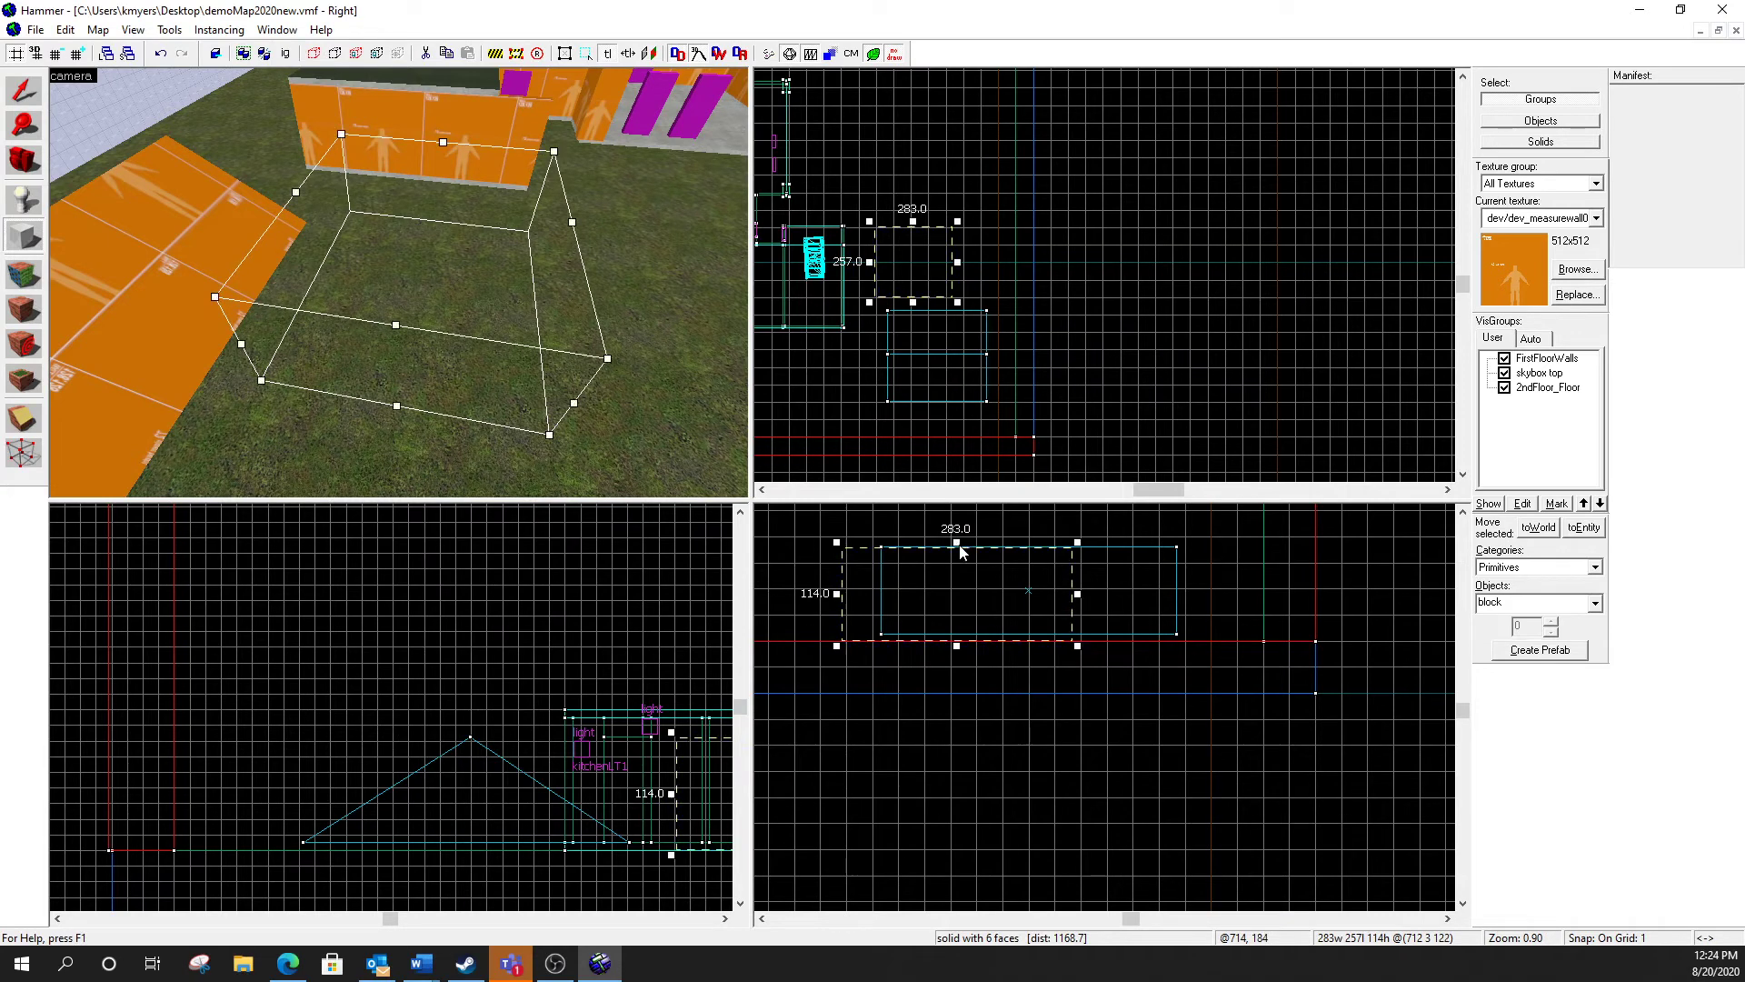
key(Return)
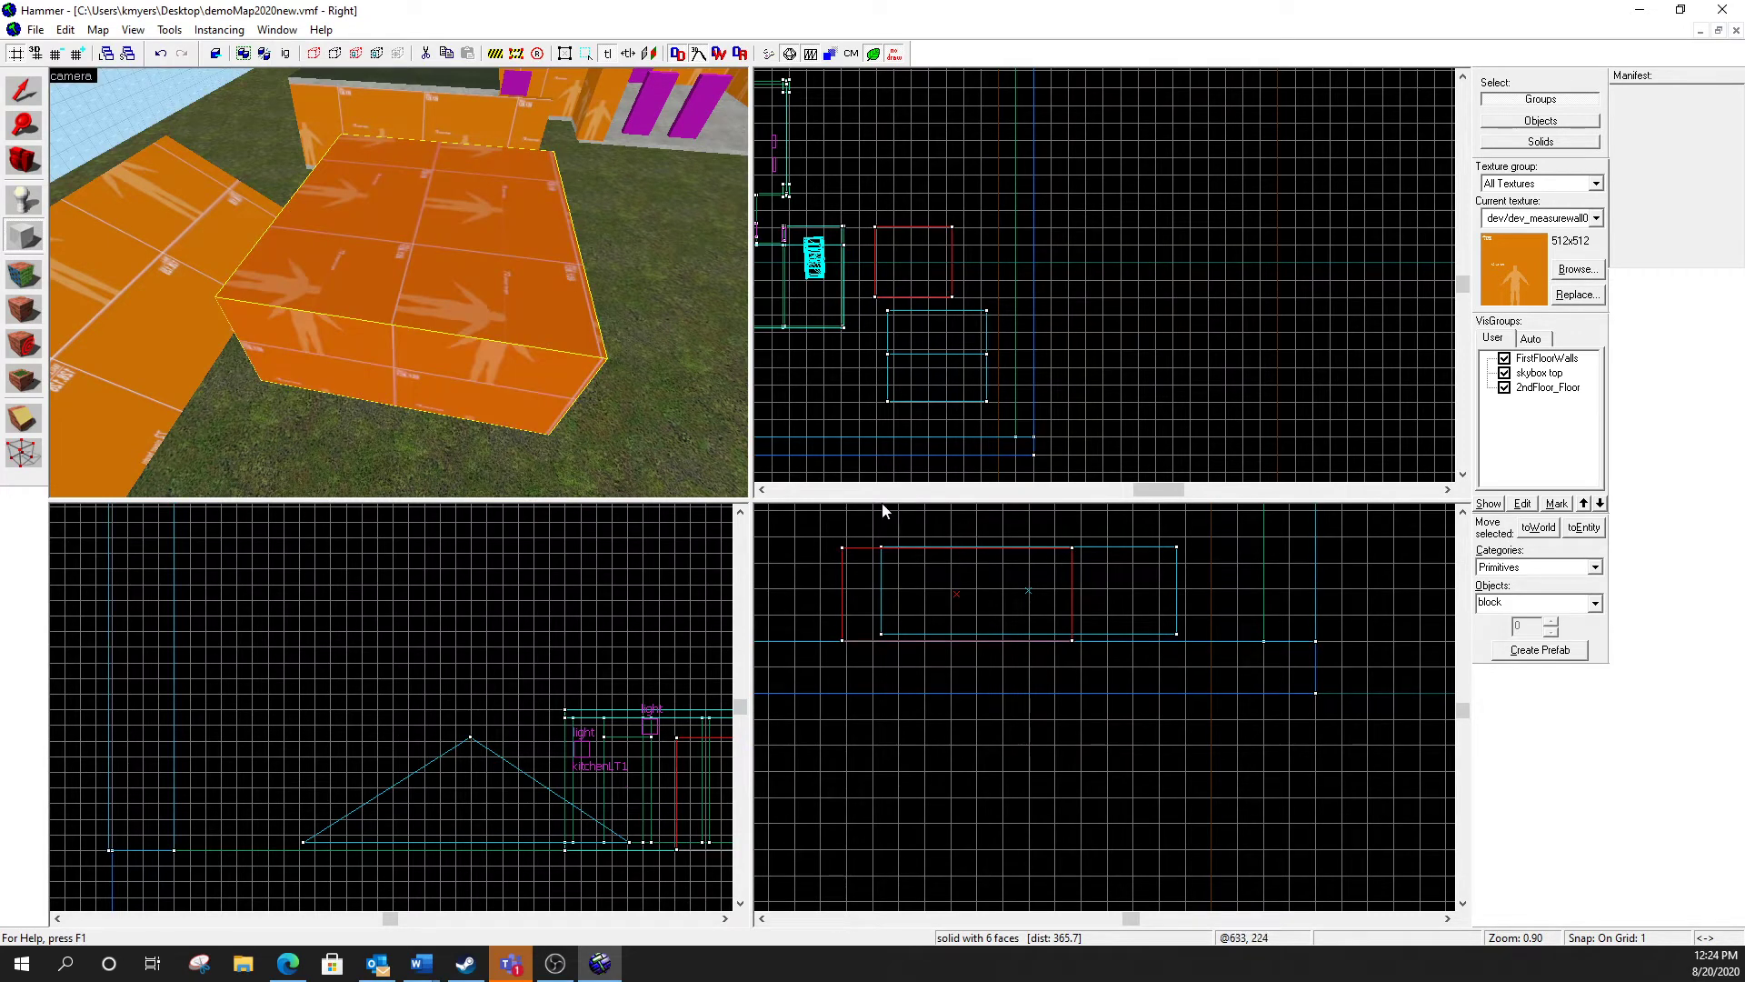
Step: Compare the new block with the neighbouring prism from several sides in the 3D view
key(z)
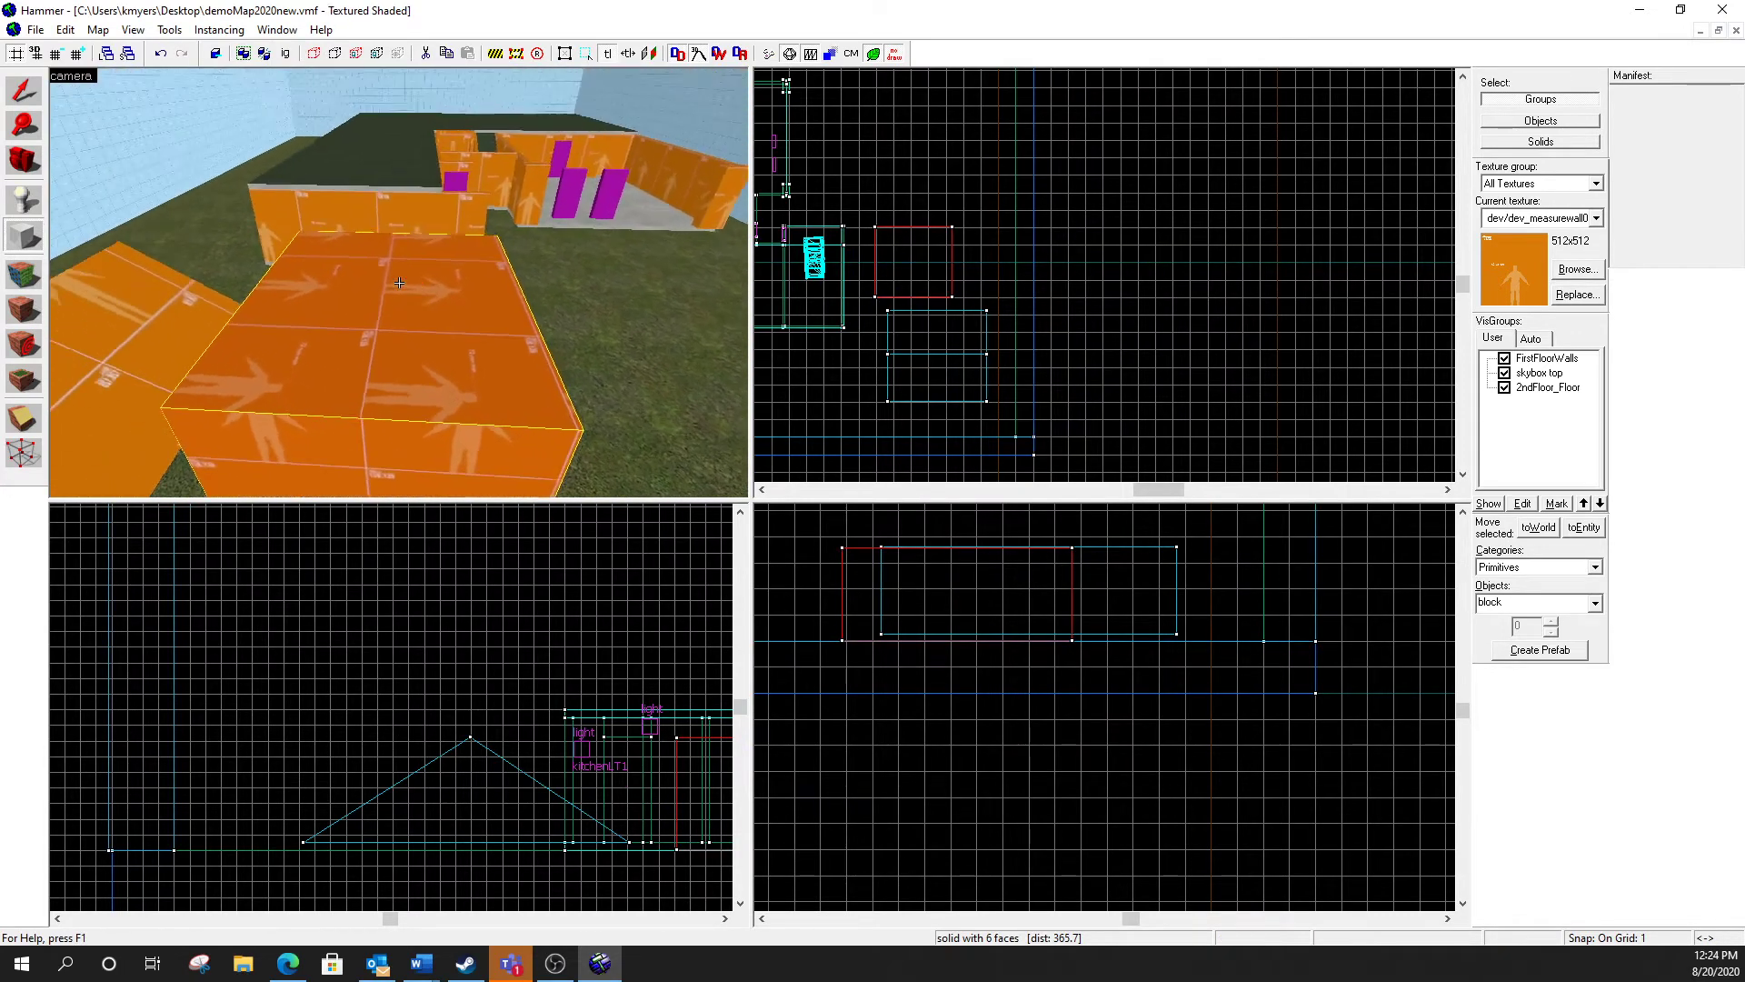
key(w)
key(d)
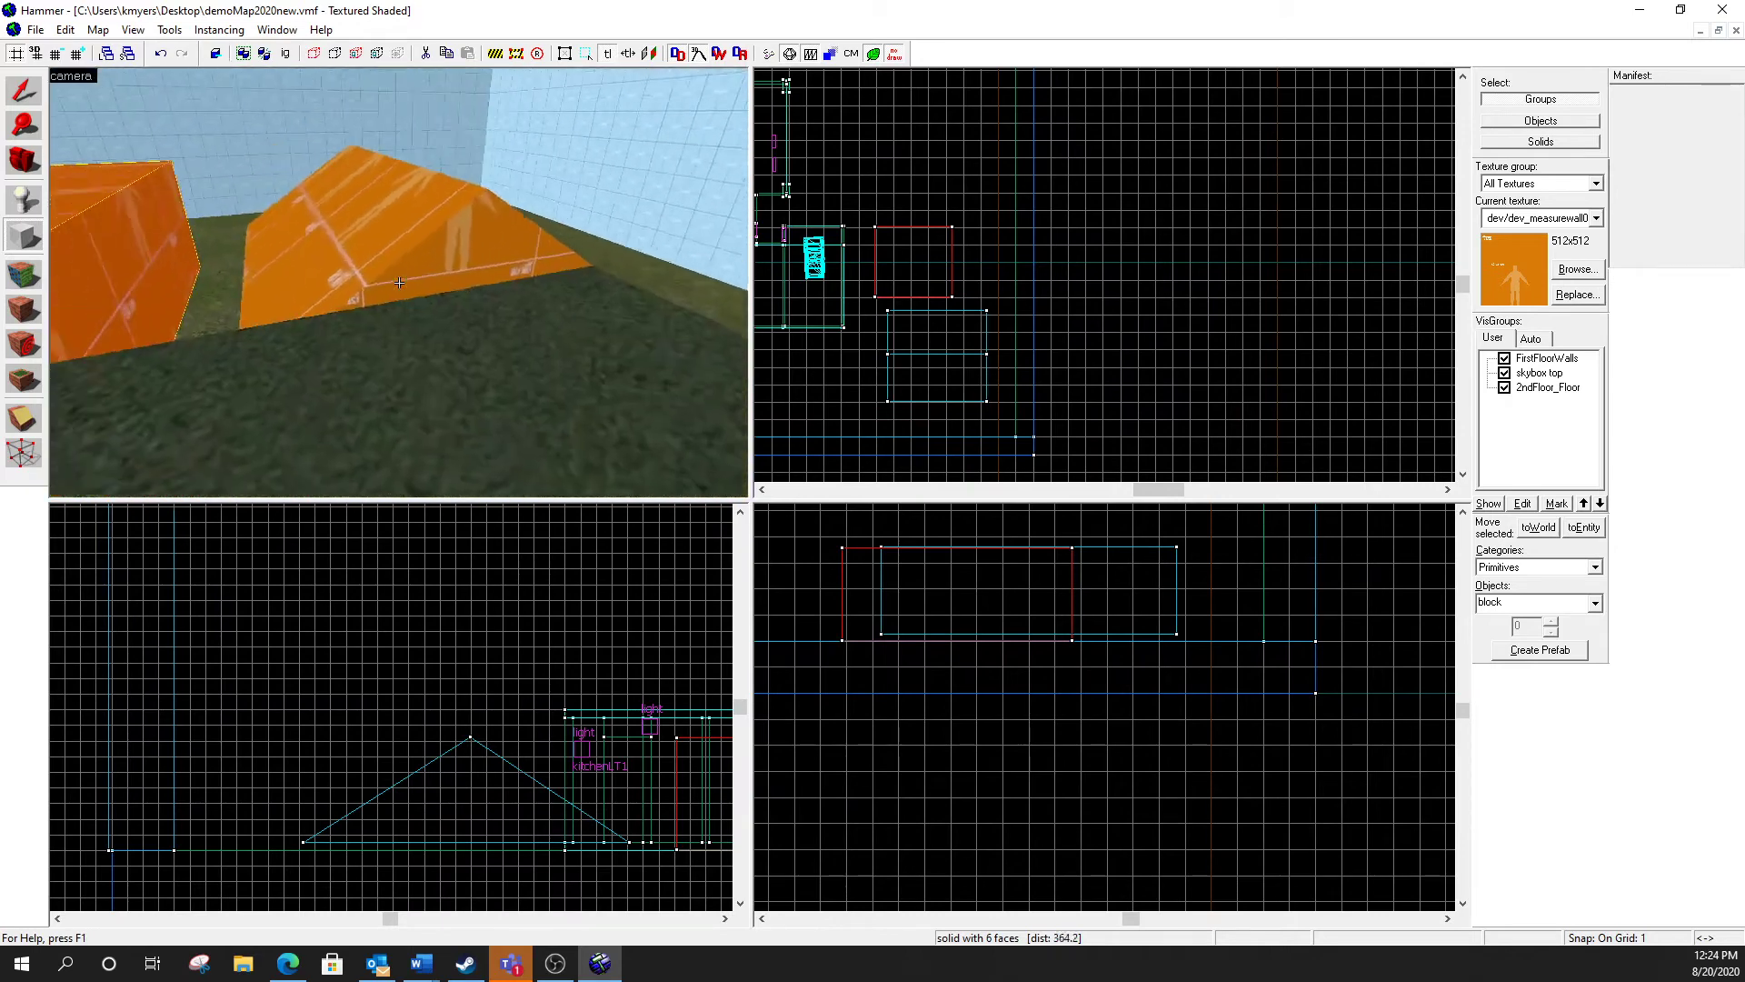
key(w)
key(d)
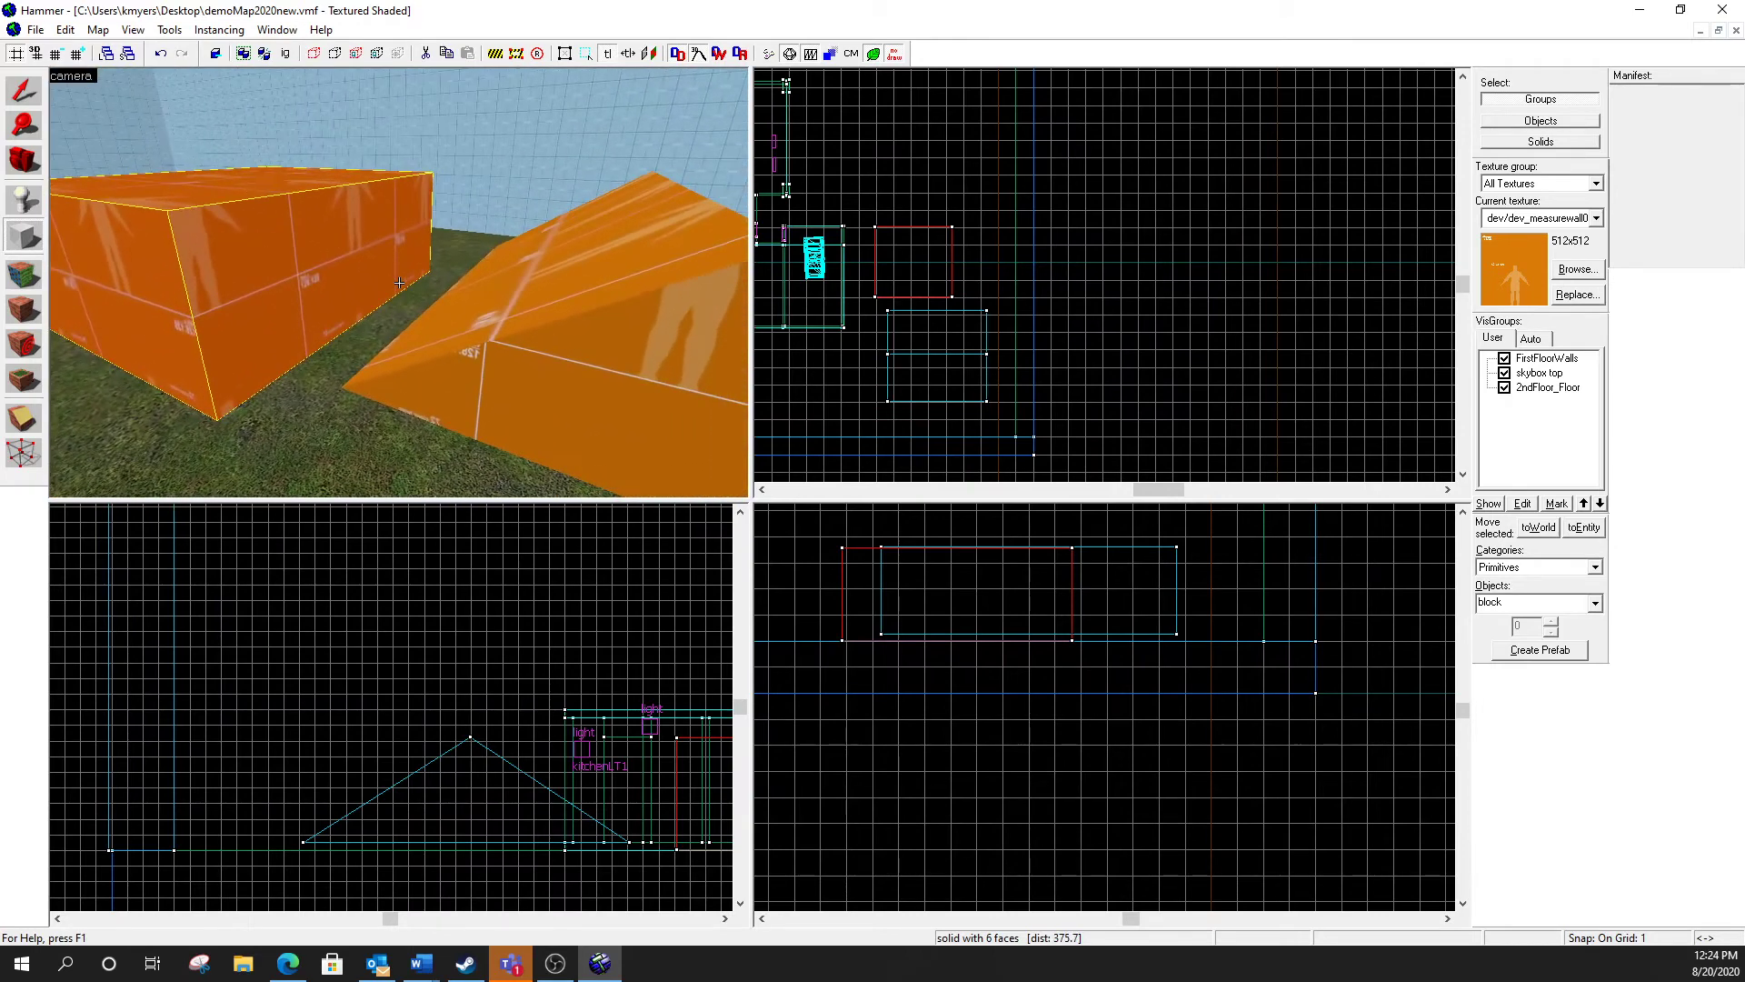
key(w)
key(s)
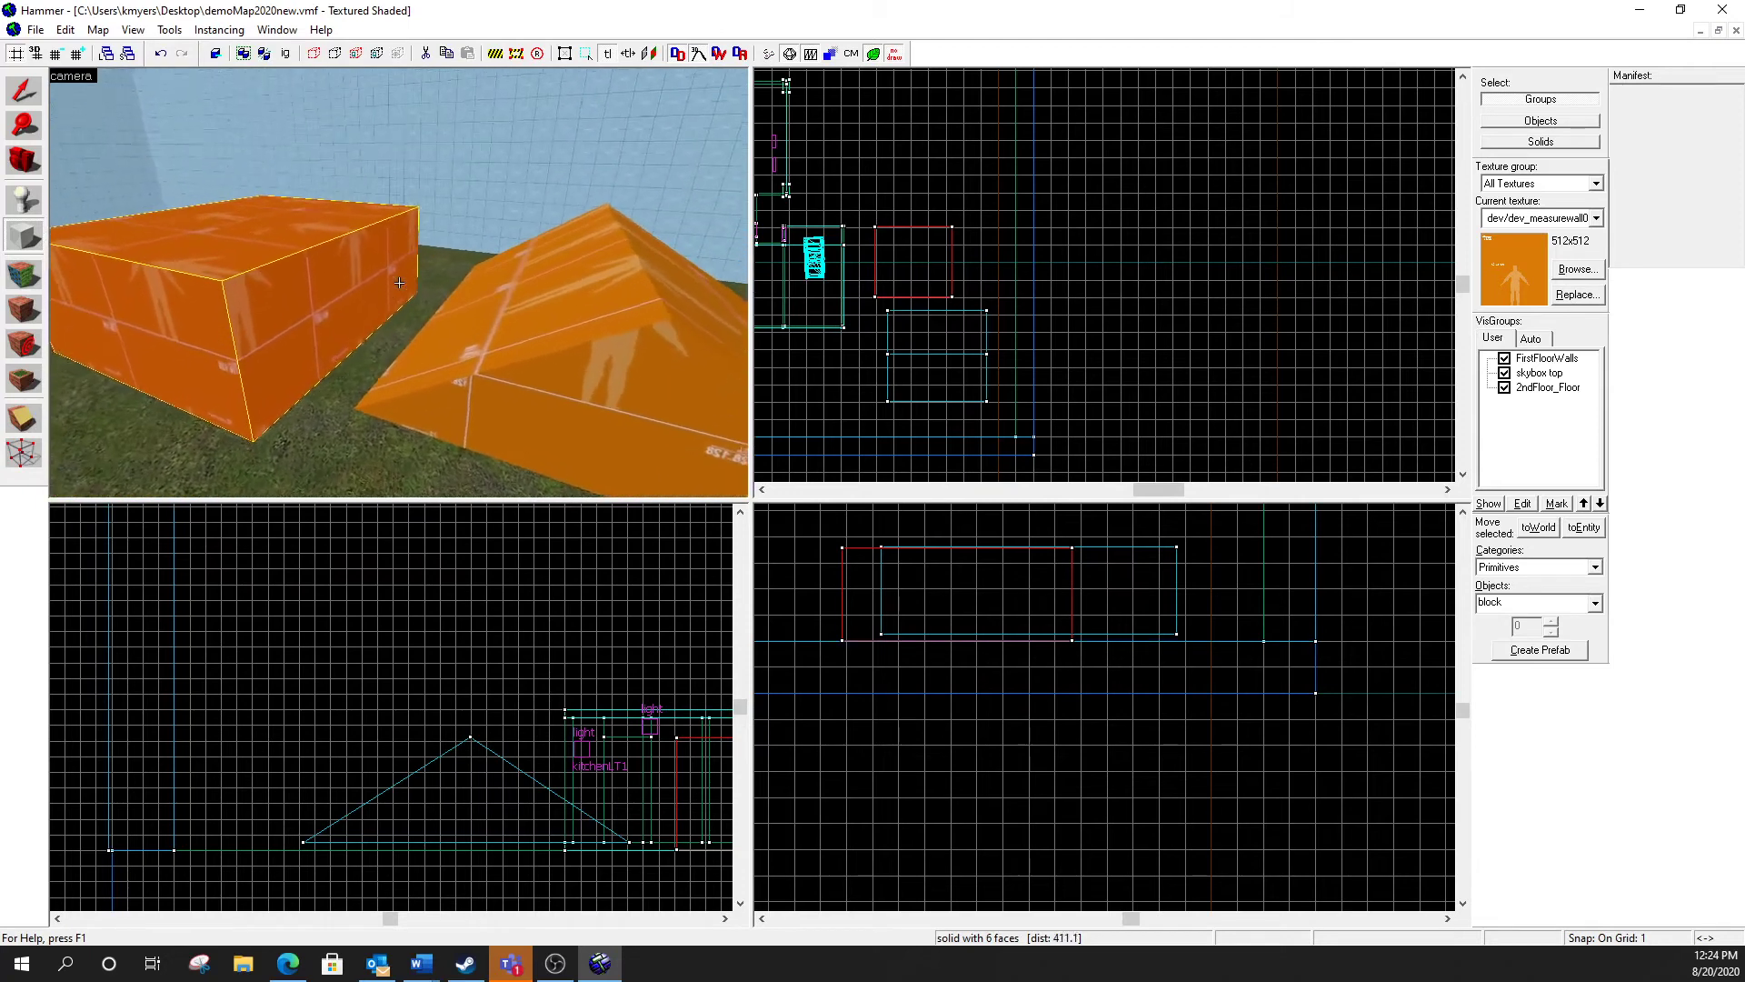
key(w)
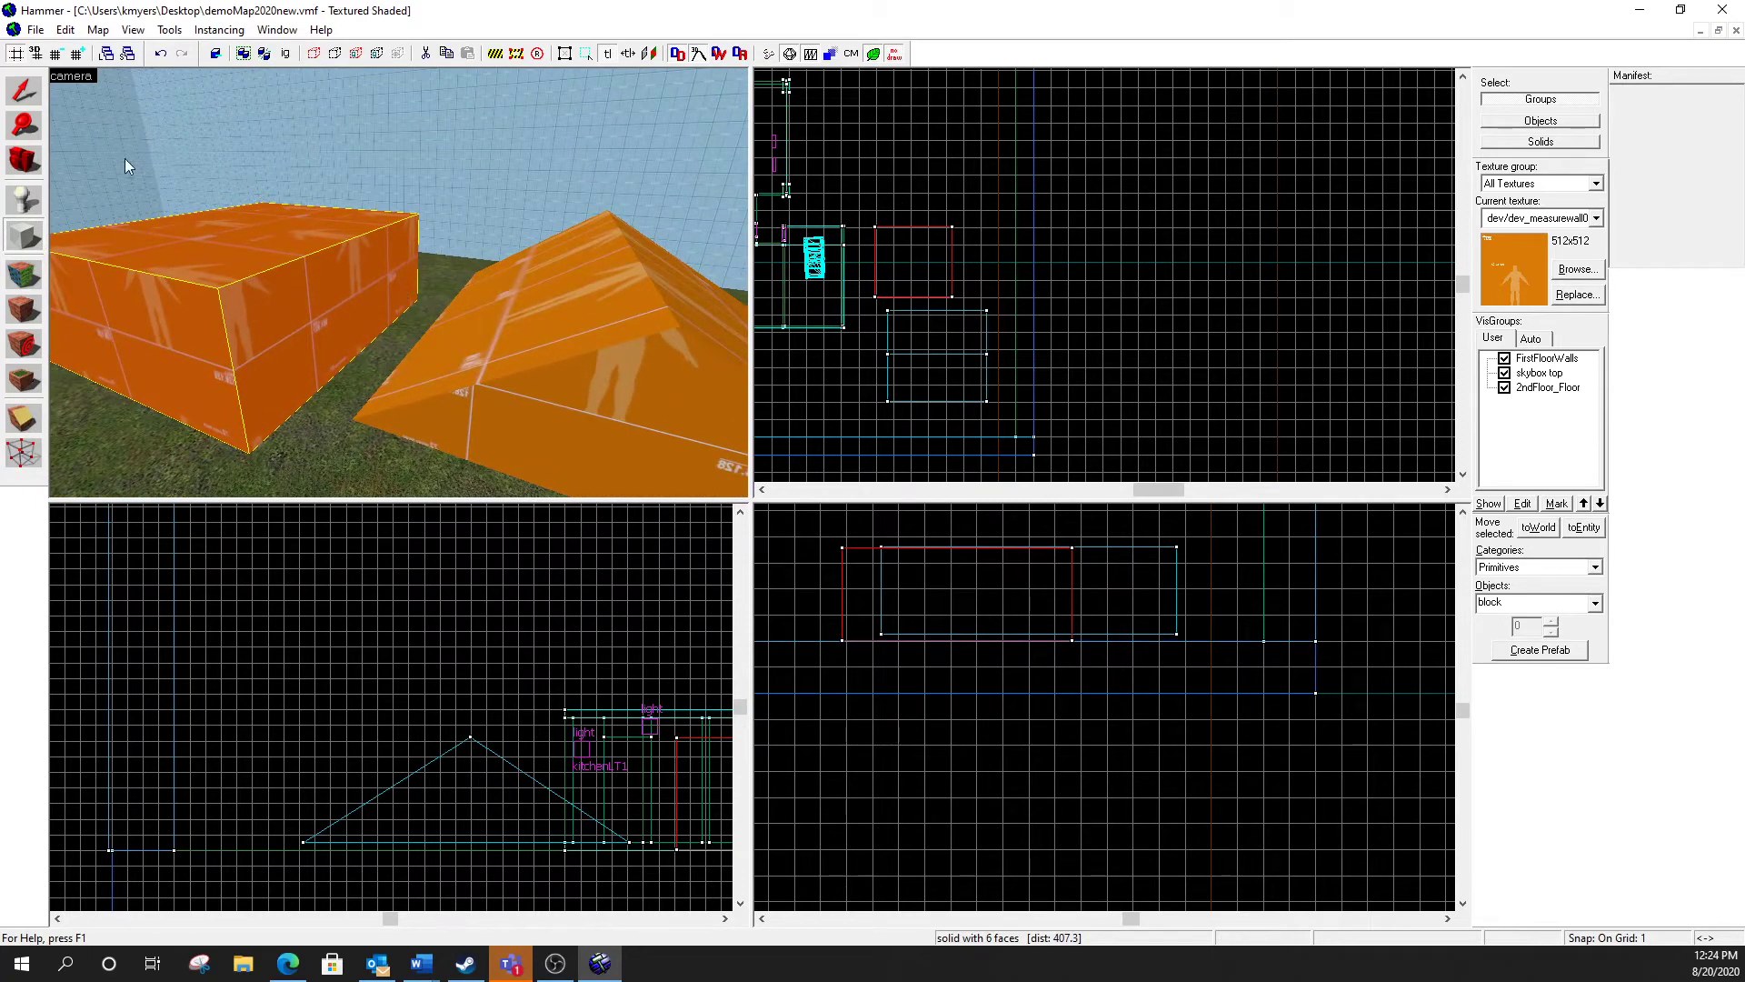
Step: Move the new block in the top view so it sits against the neighbouring prism with their outer edges aligned
click(33, 91)
scroll(990, 275, up, 3)
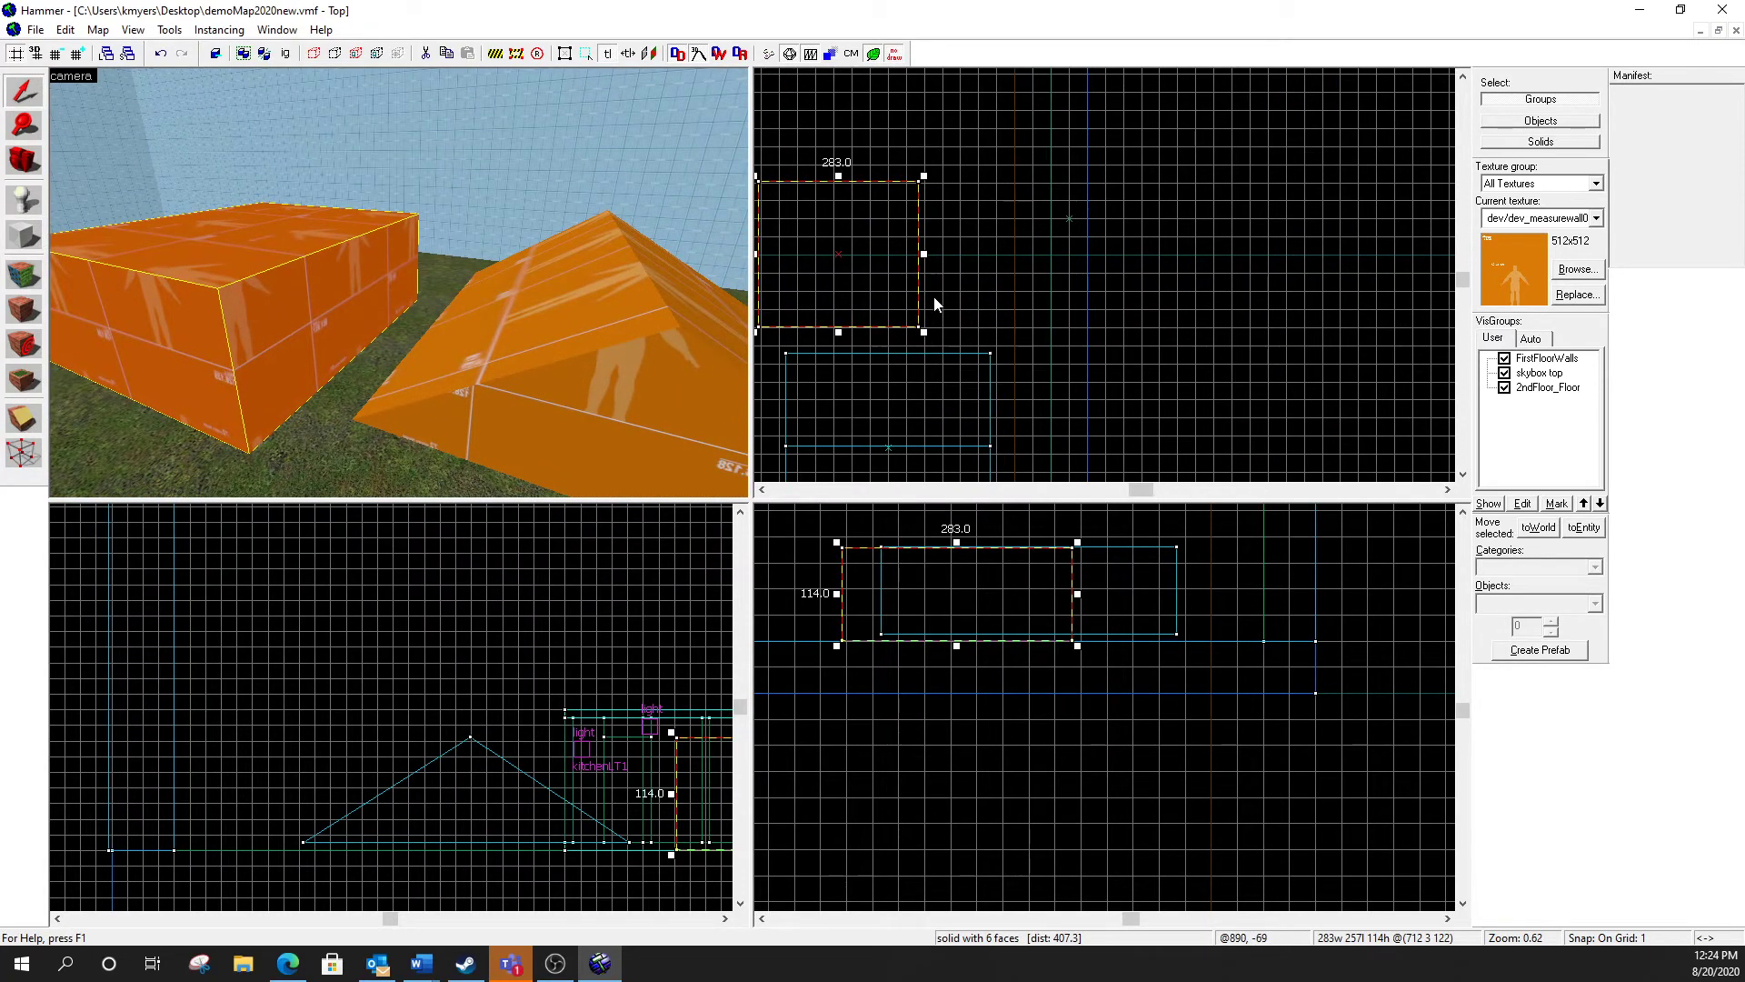
scroll(935, 296, up, 3)
drag(849, 291, 967, 309)
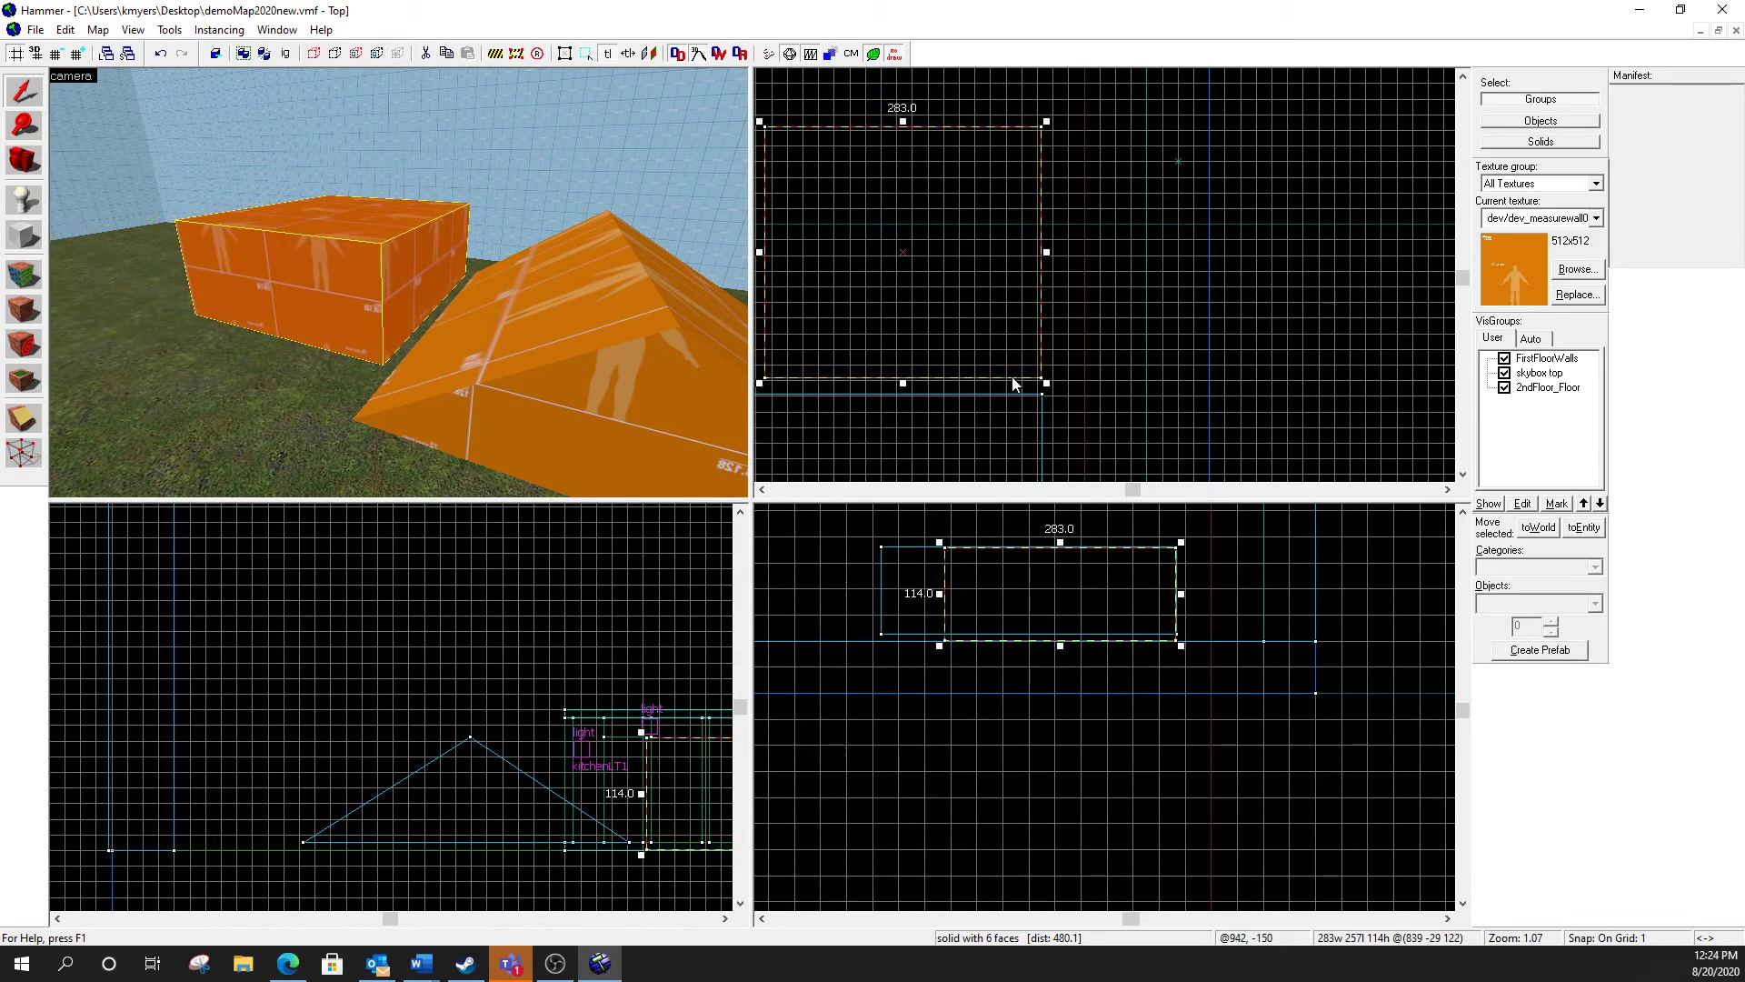
scroll(1034, 405, up, 10)
drag(946, 238, 949, 353)
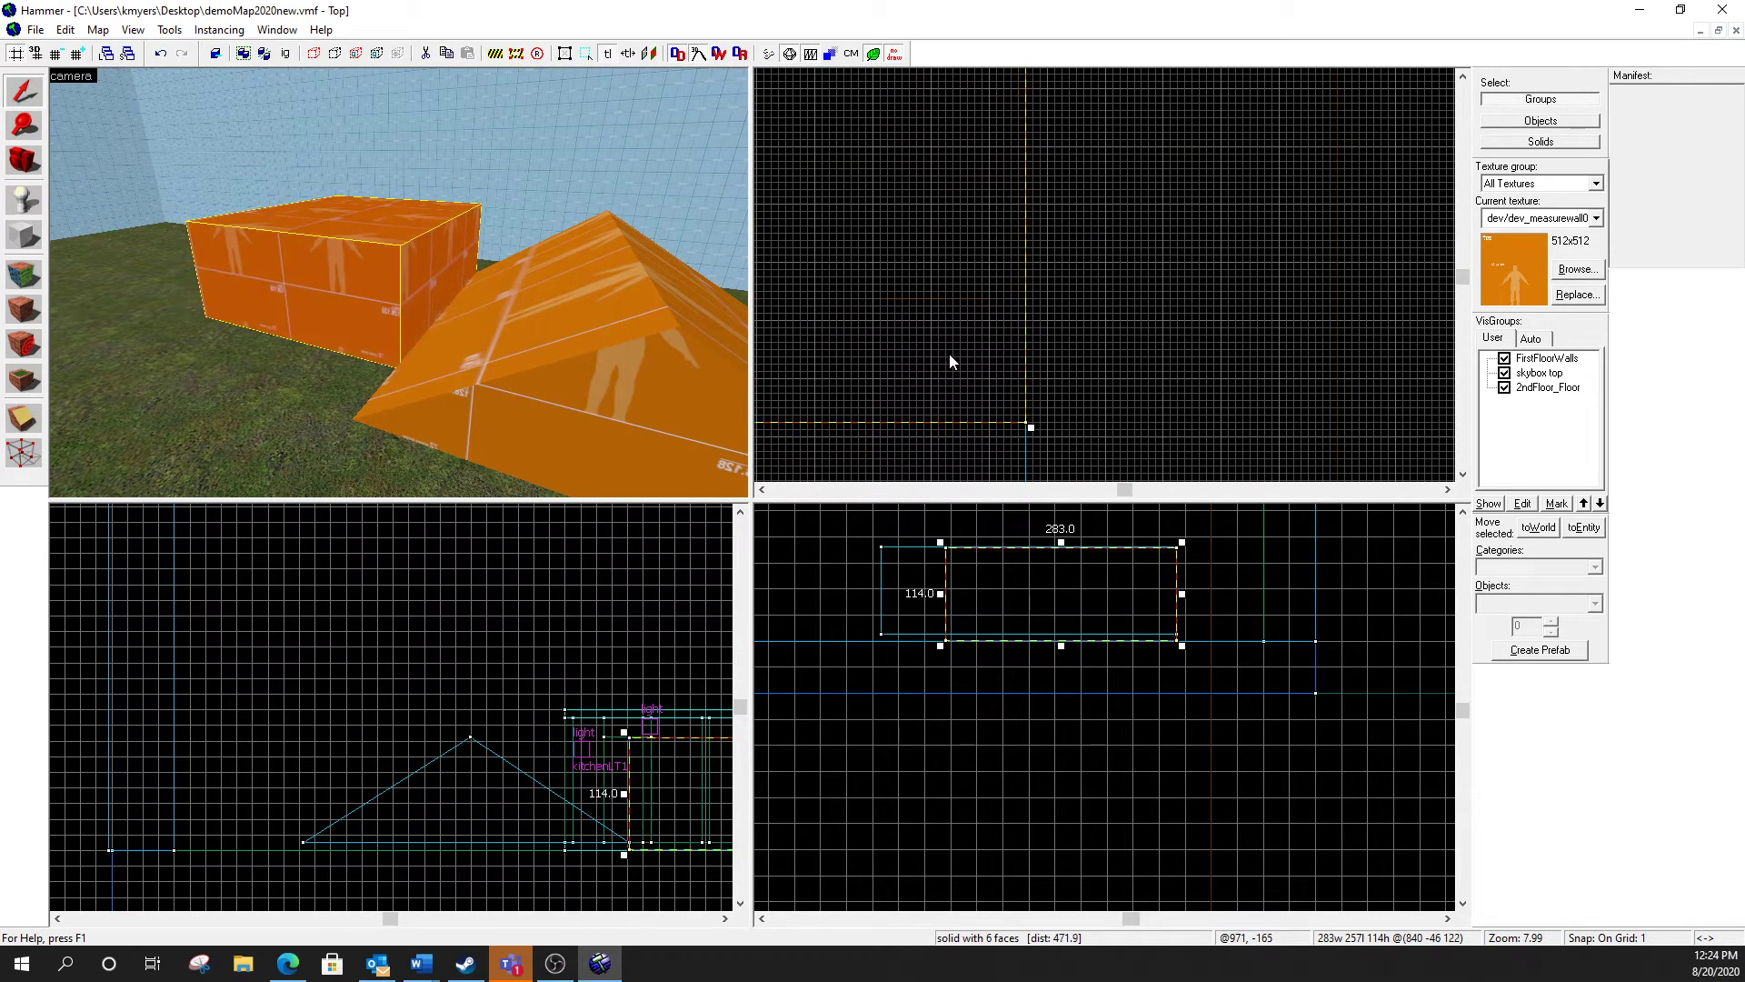
Step: Examine from several angles in the 3D view how the moved block meets the neighbouring prism
key(z)
key(w)
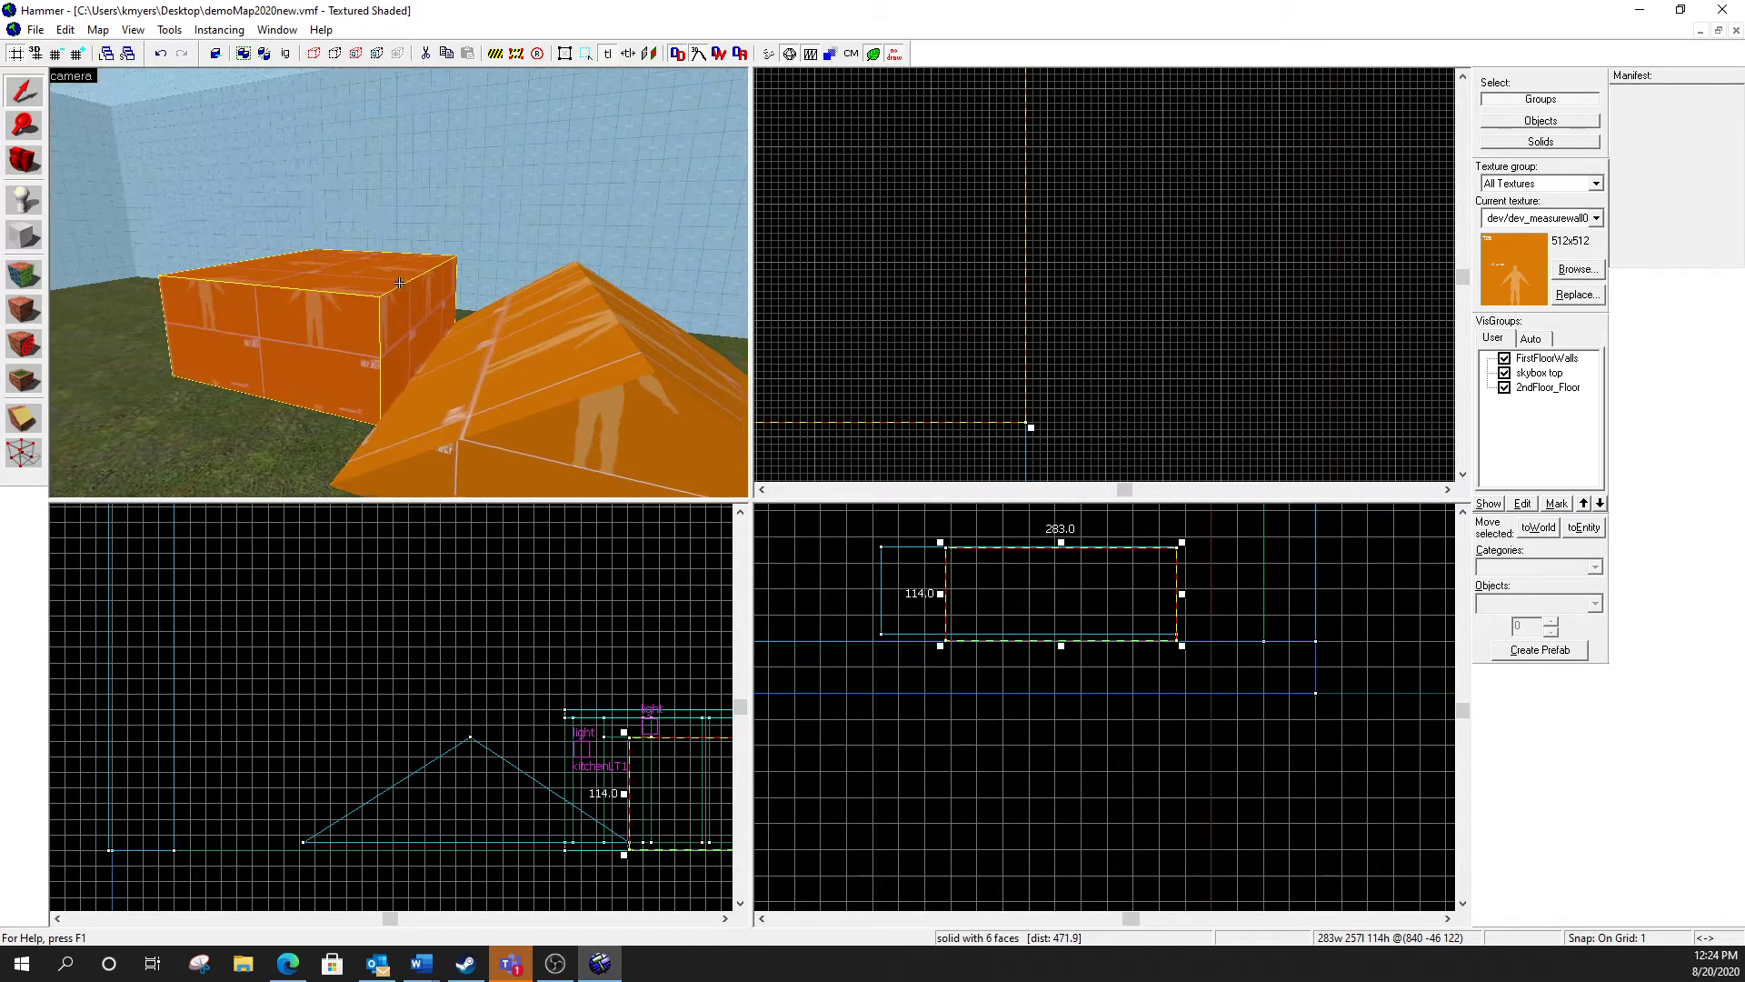
key(d)
key(w)
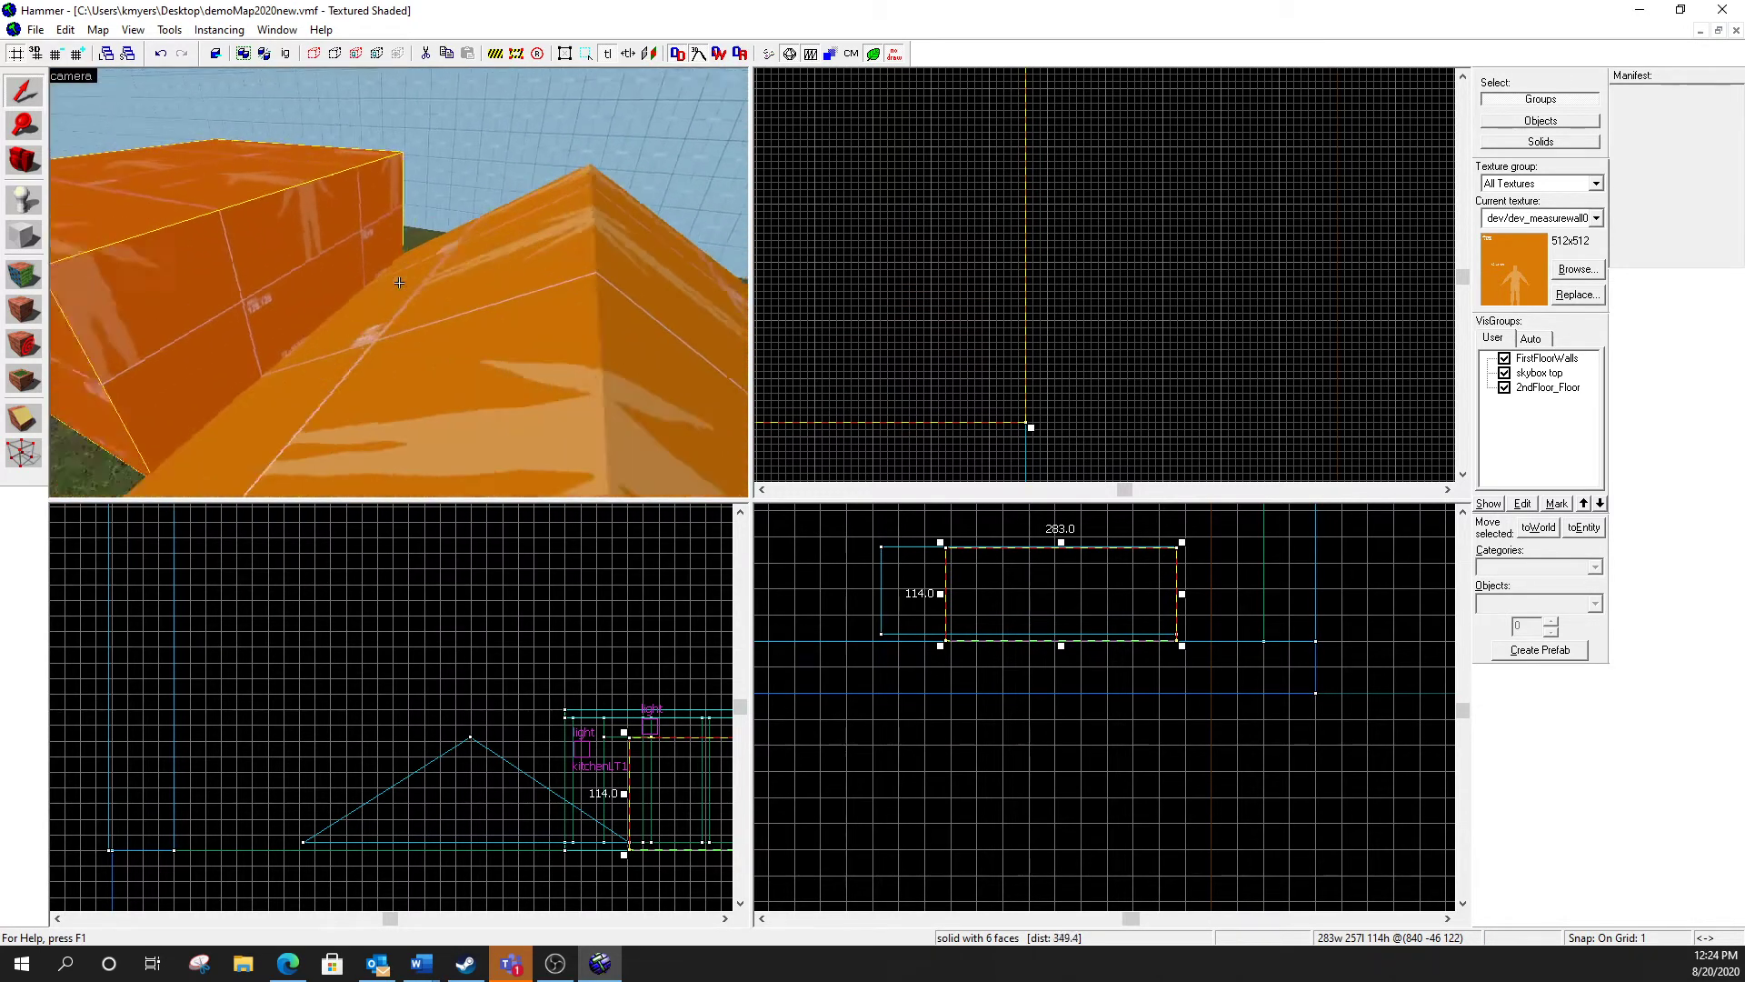
key(s)
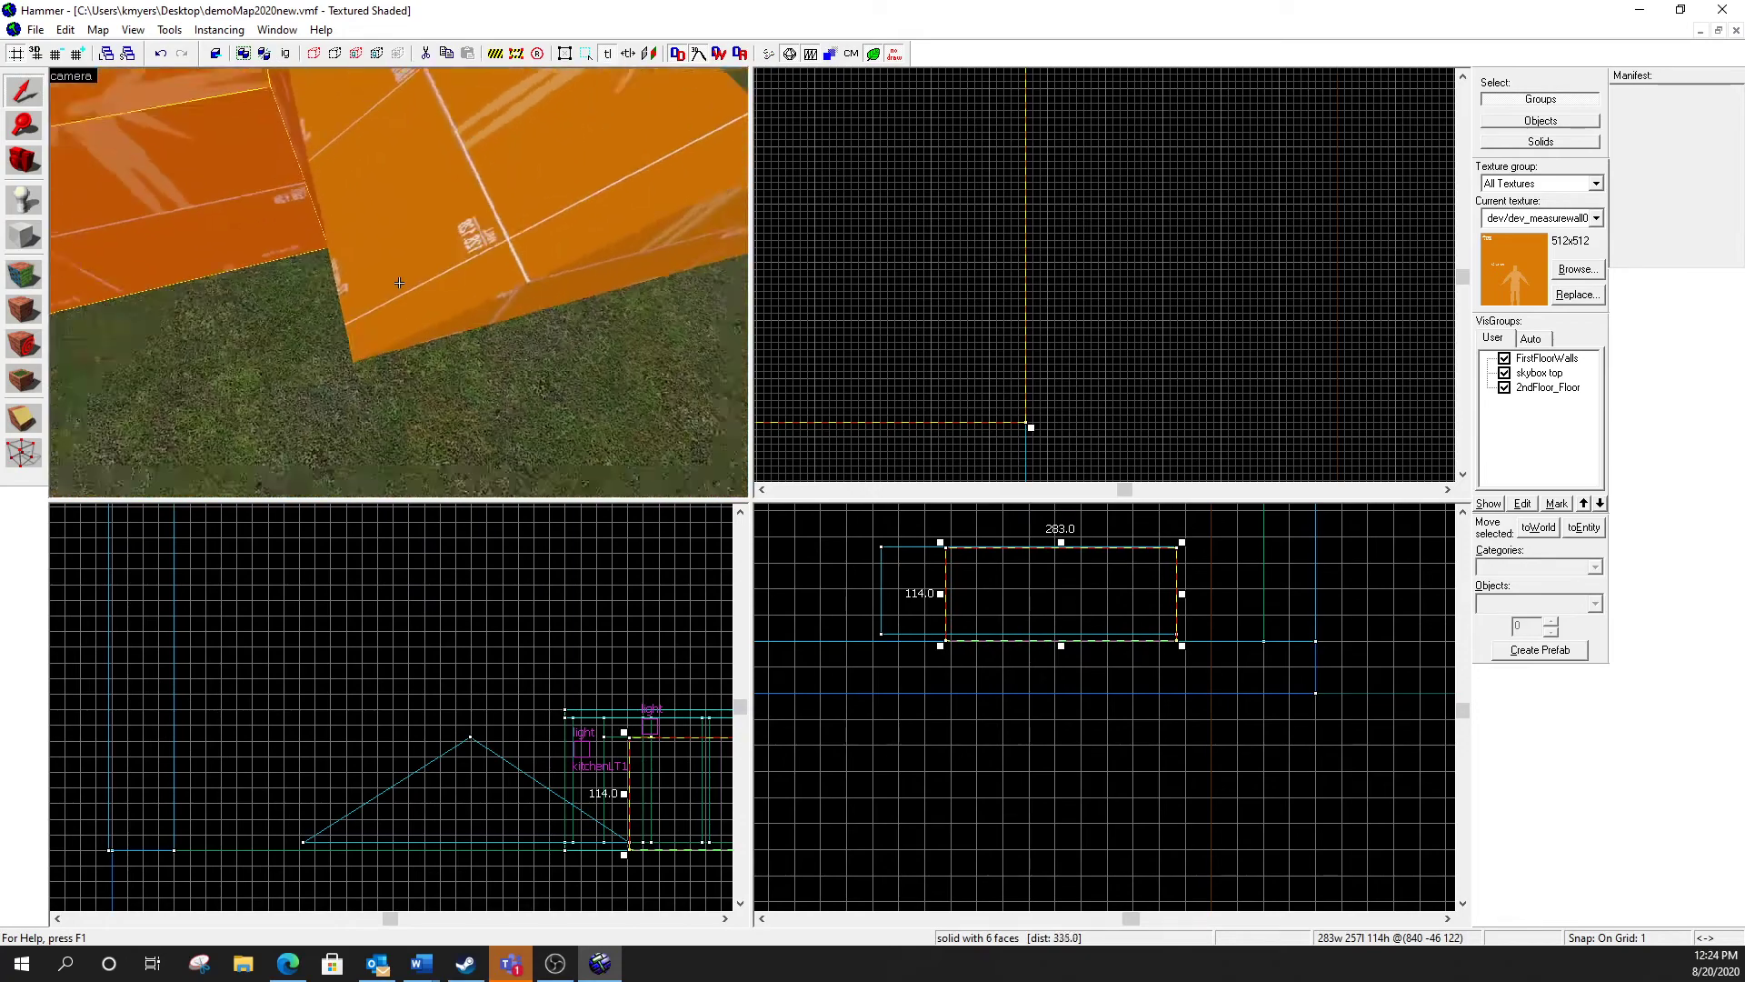
key(a)
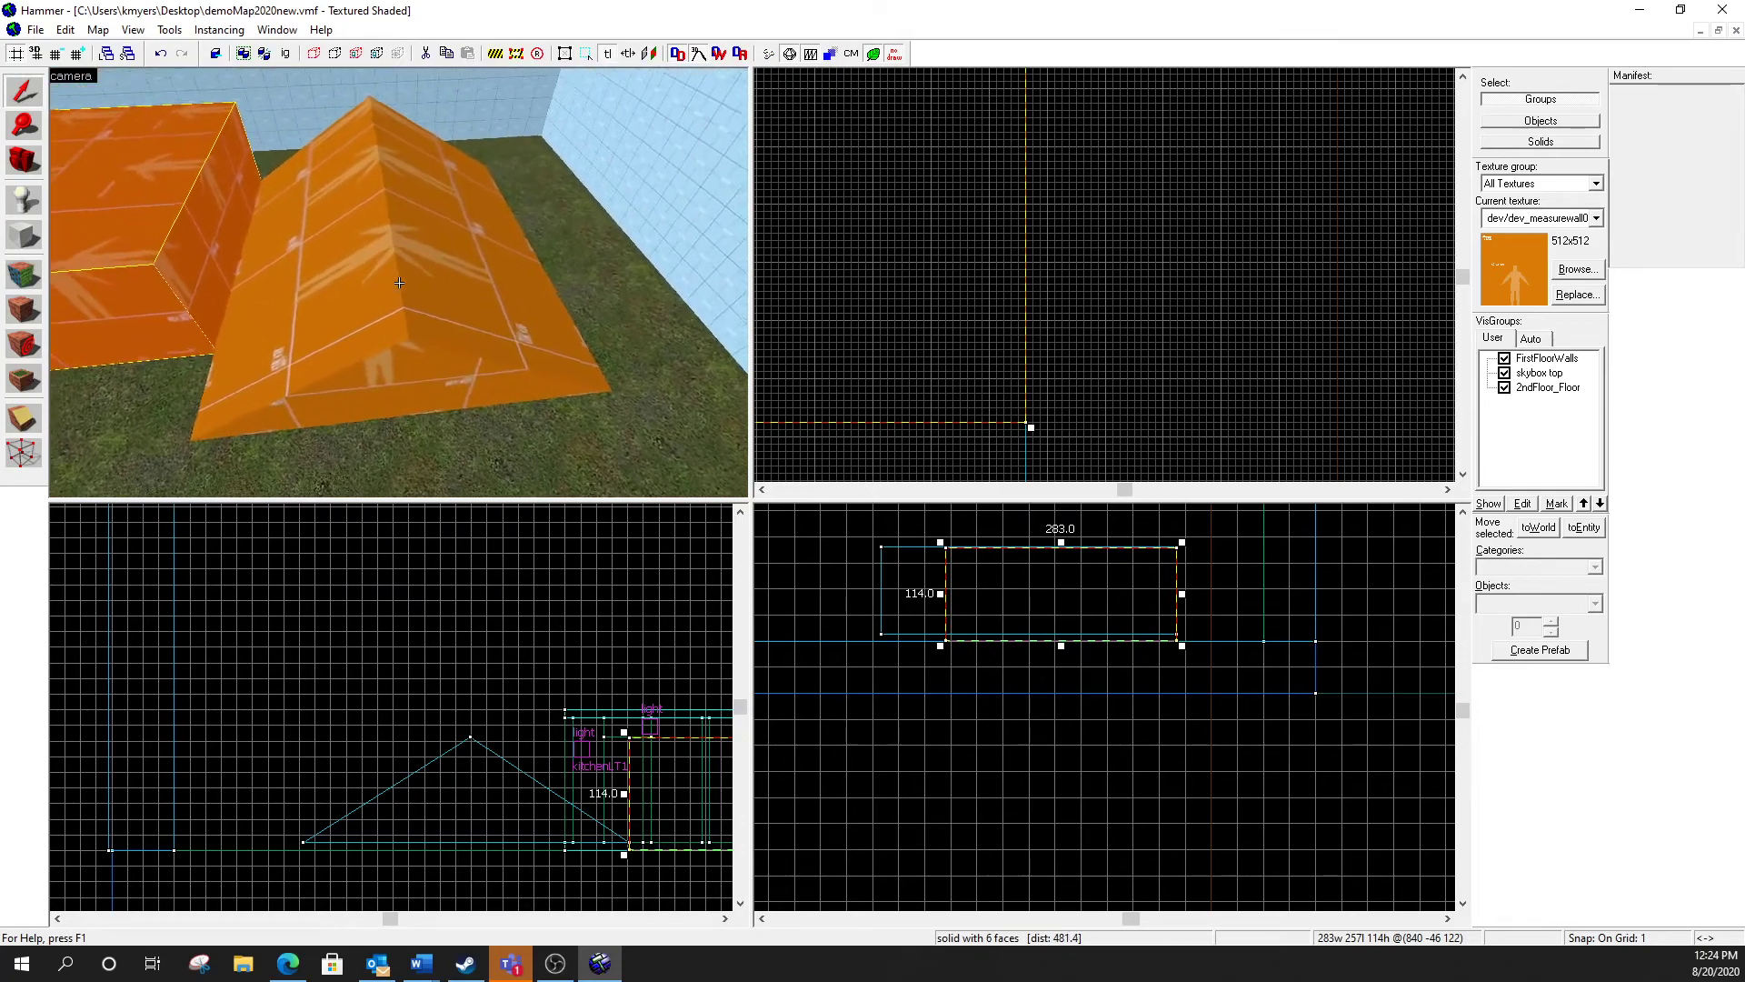
key(a)
key(w)
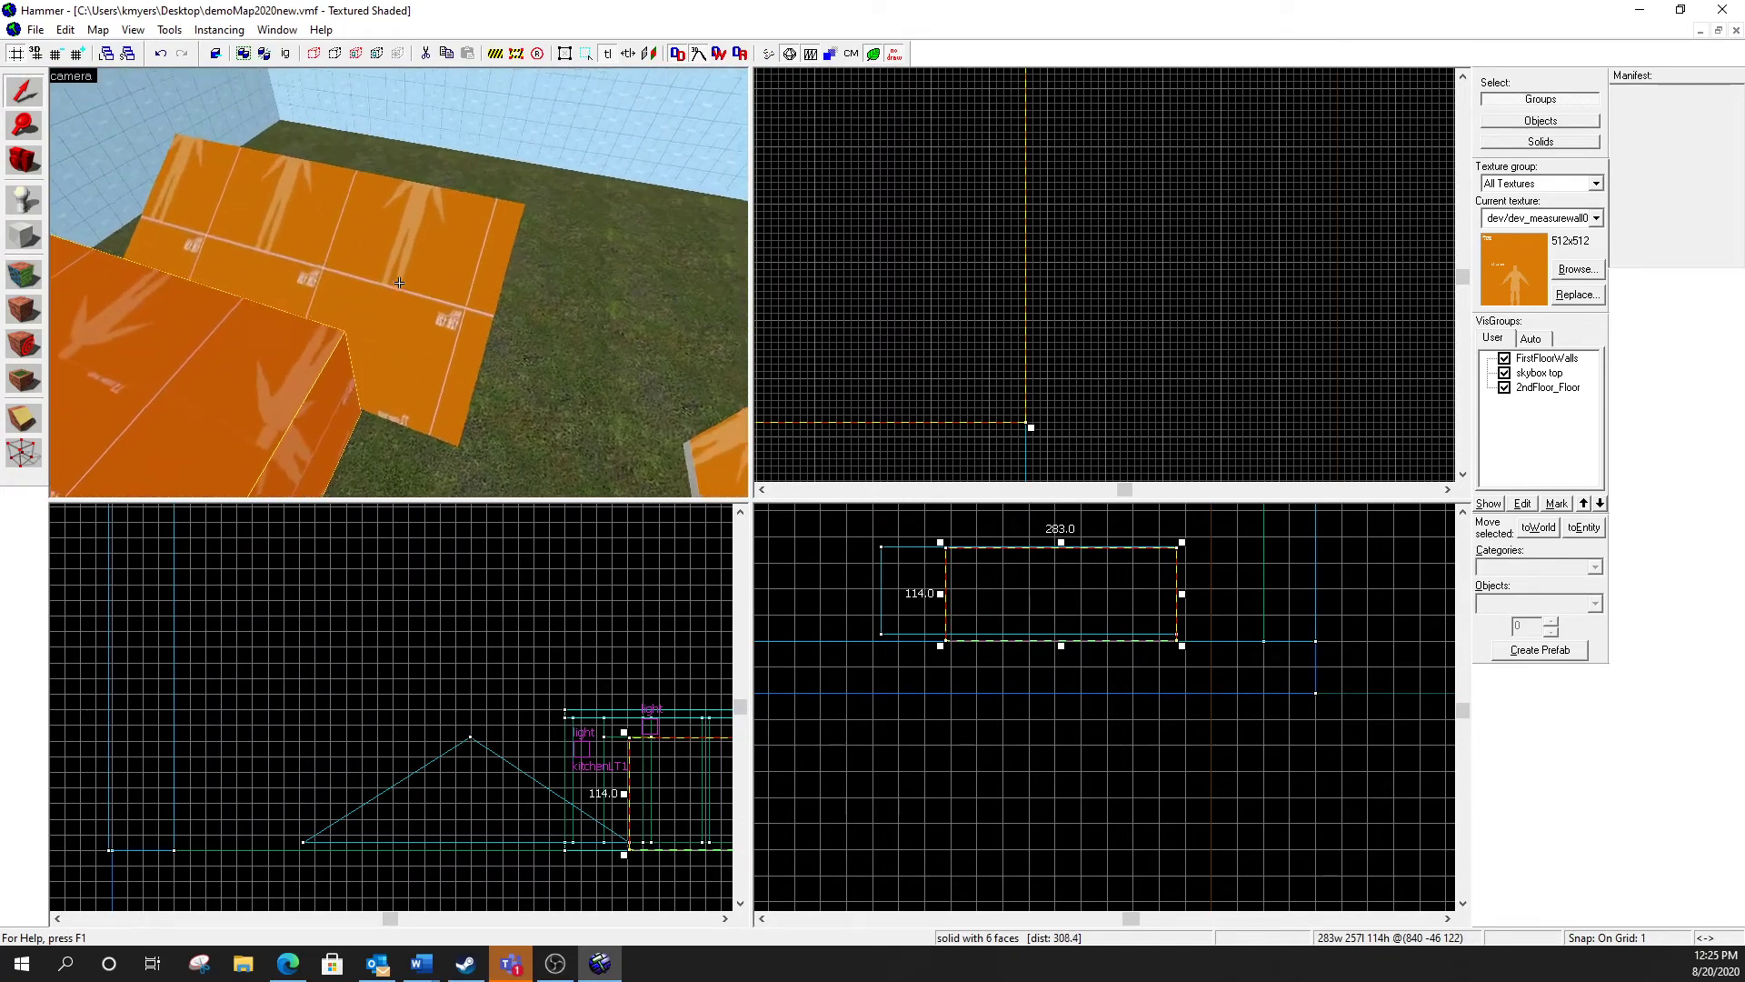
key(d)
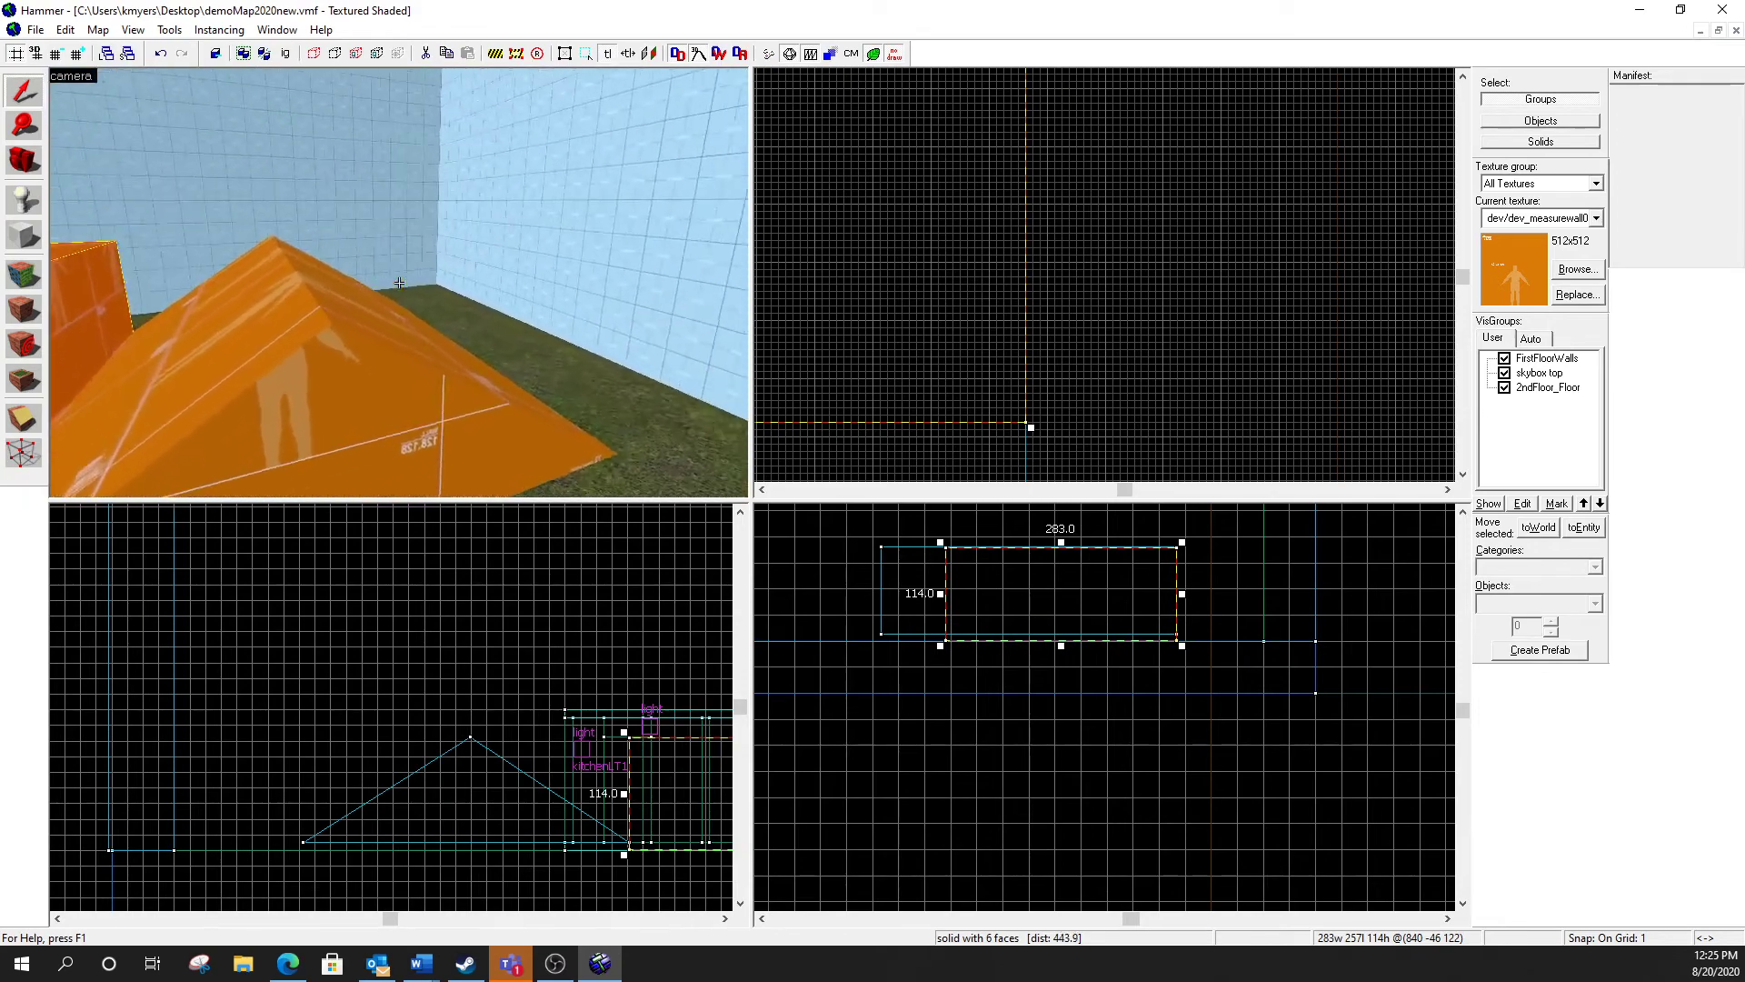
key(s)
key(a)
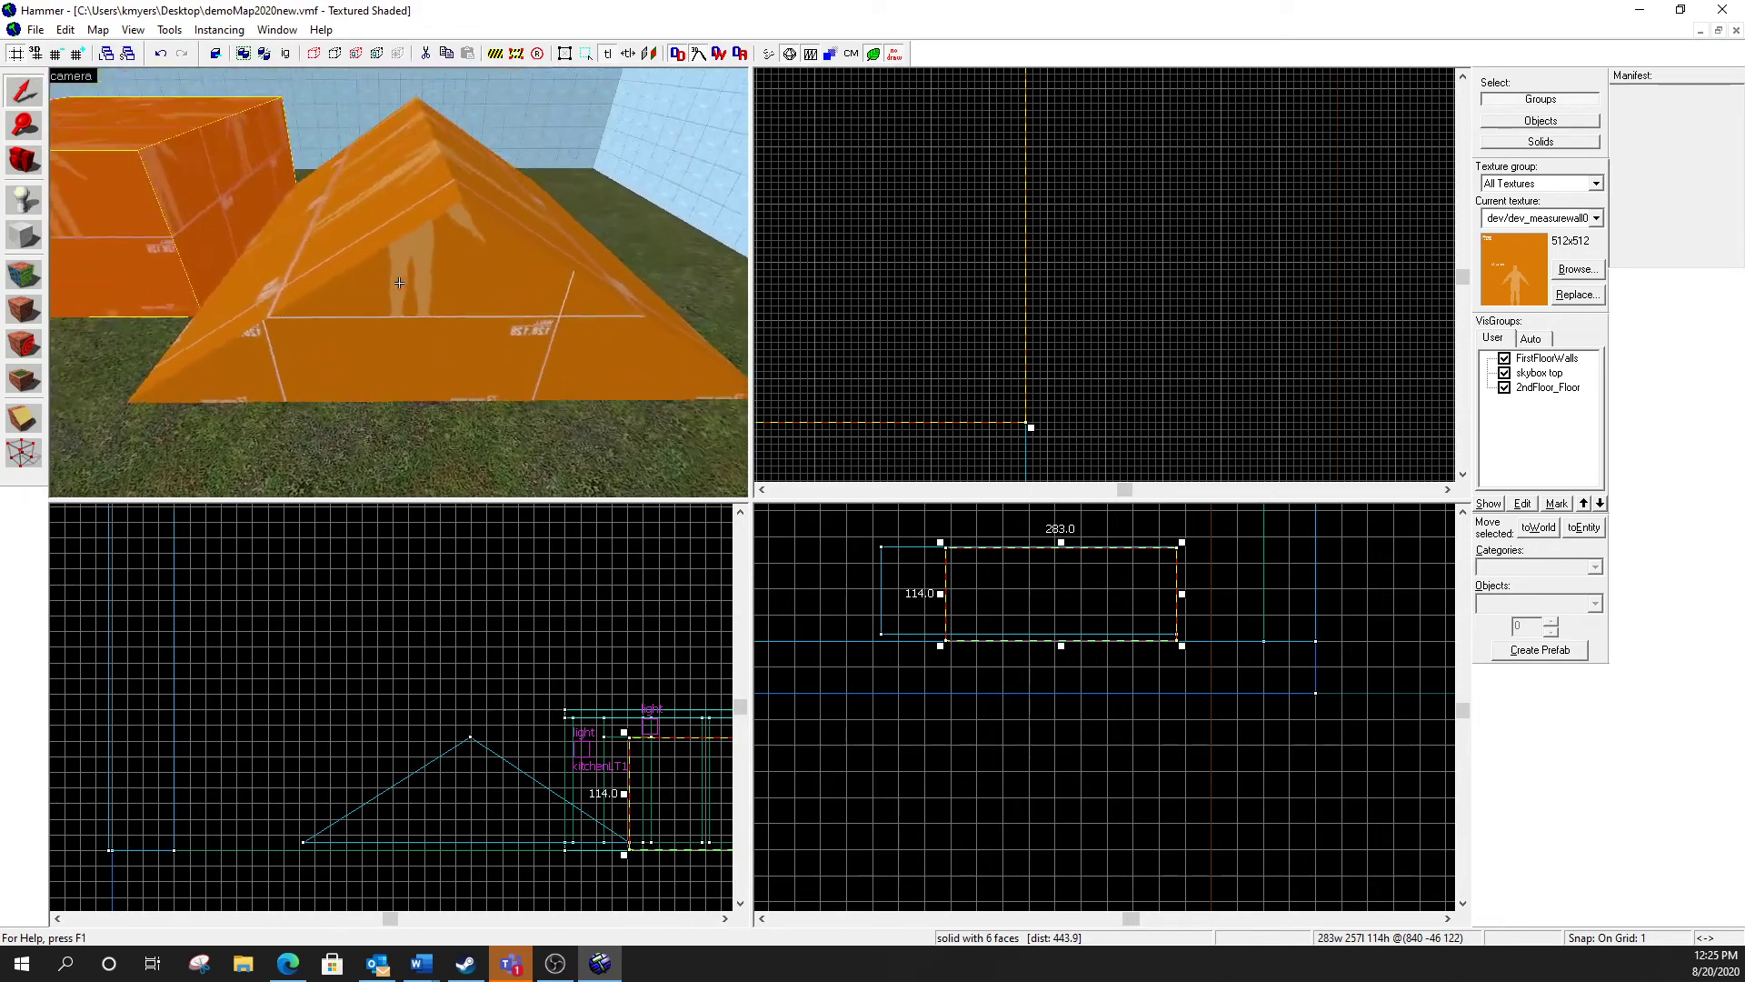
key(s)
key(a)
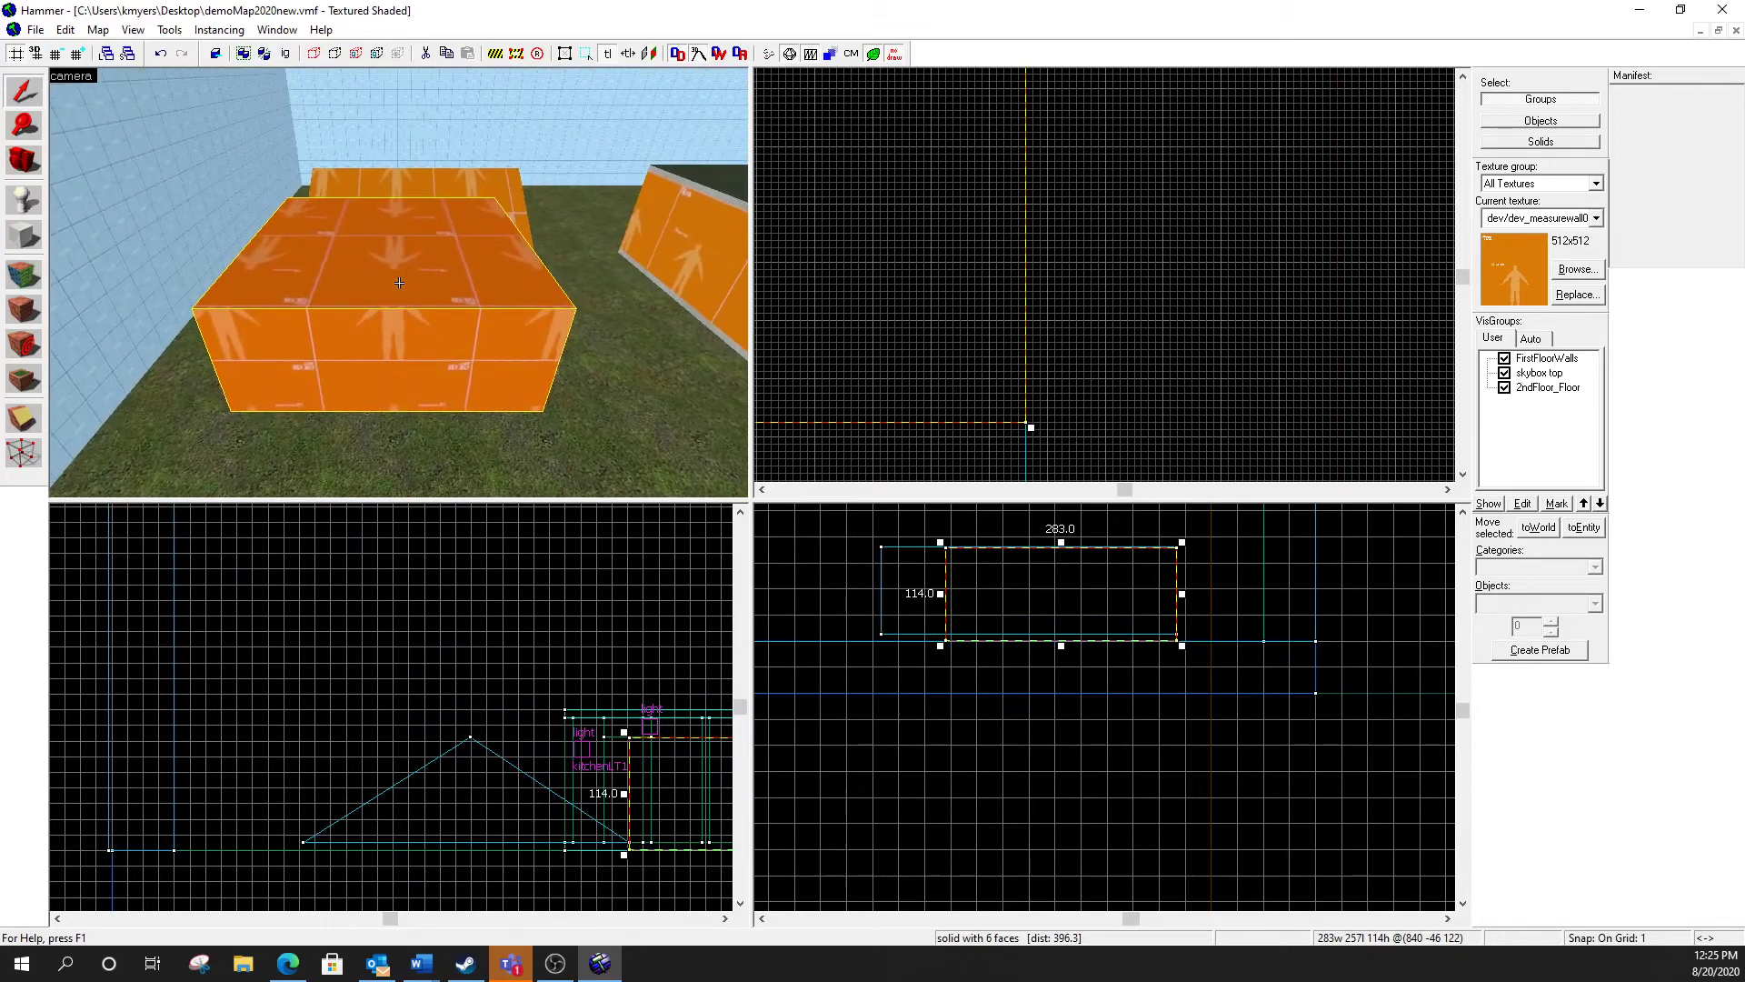
key(z)
Step: Start vertex editing on the block and pull both upper corners toward the middle in the side view
click(30, 451)
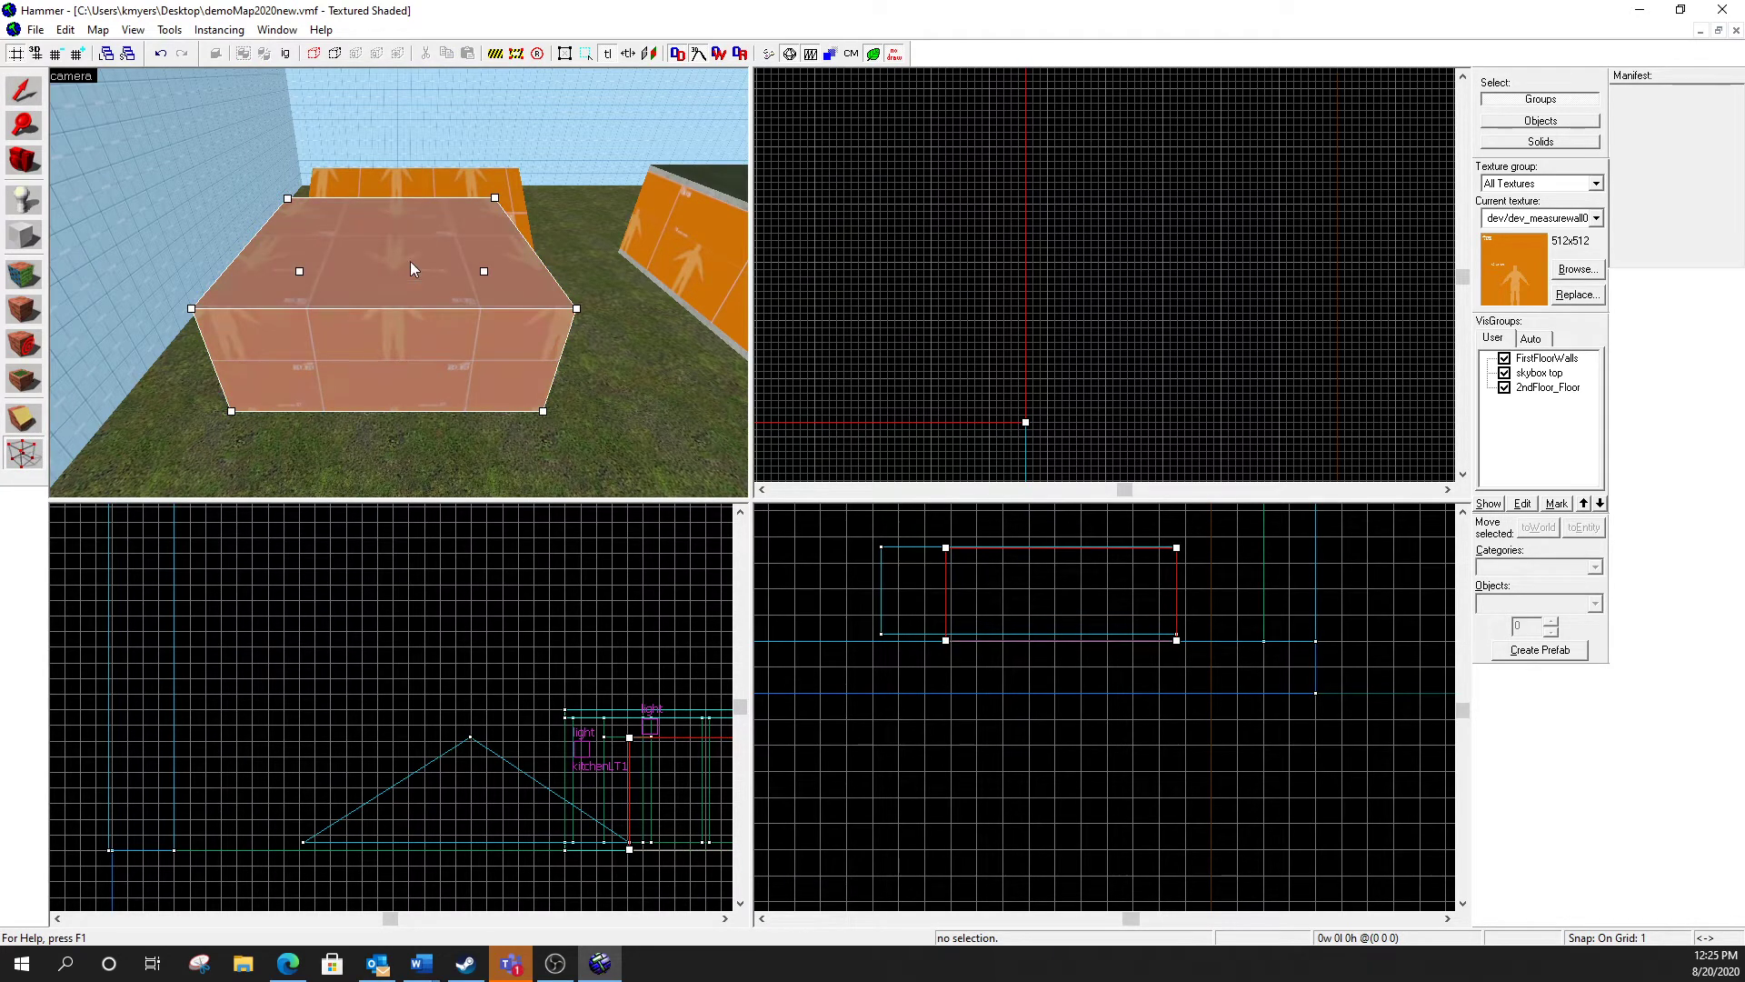
scroll(1036, 527, up, 3)
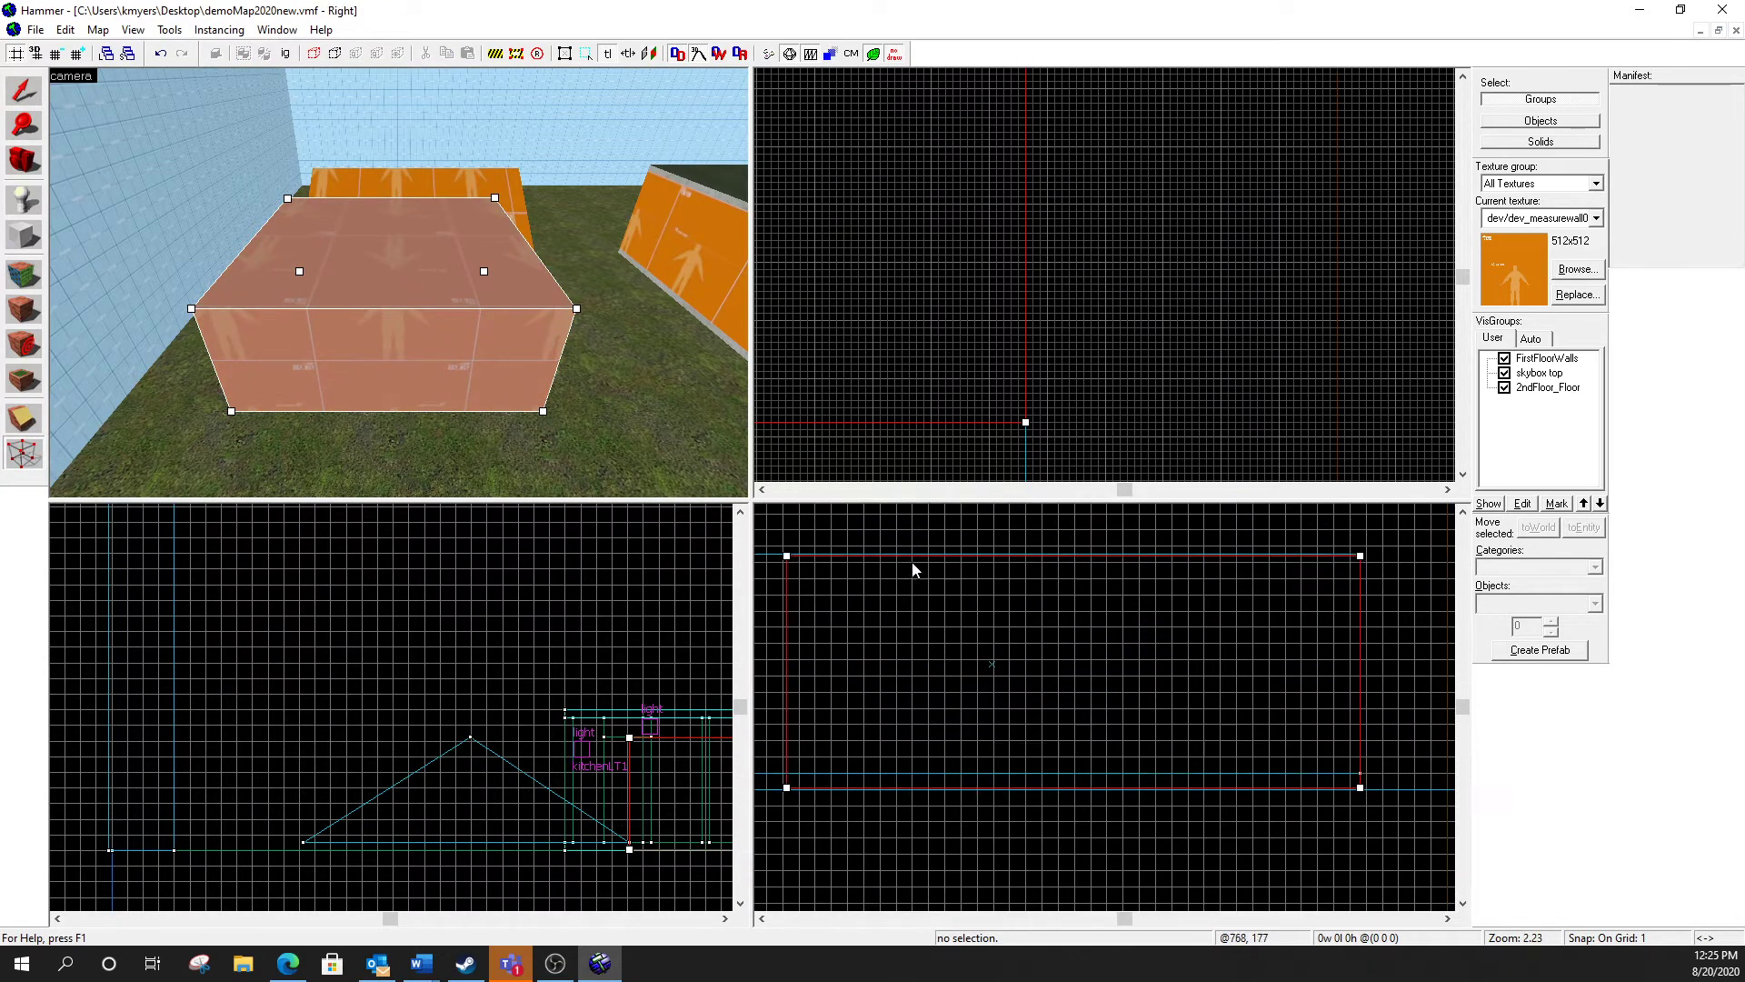
drag(785, 558, 1079, 557)
drag(1361, 557, 997, 553)
Step: Level the block's two upper vertices in the side view, bring them together and merge them into one ridge
scroll(1134, 565, up, 9)
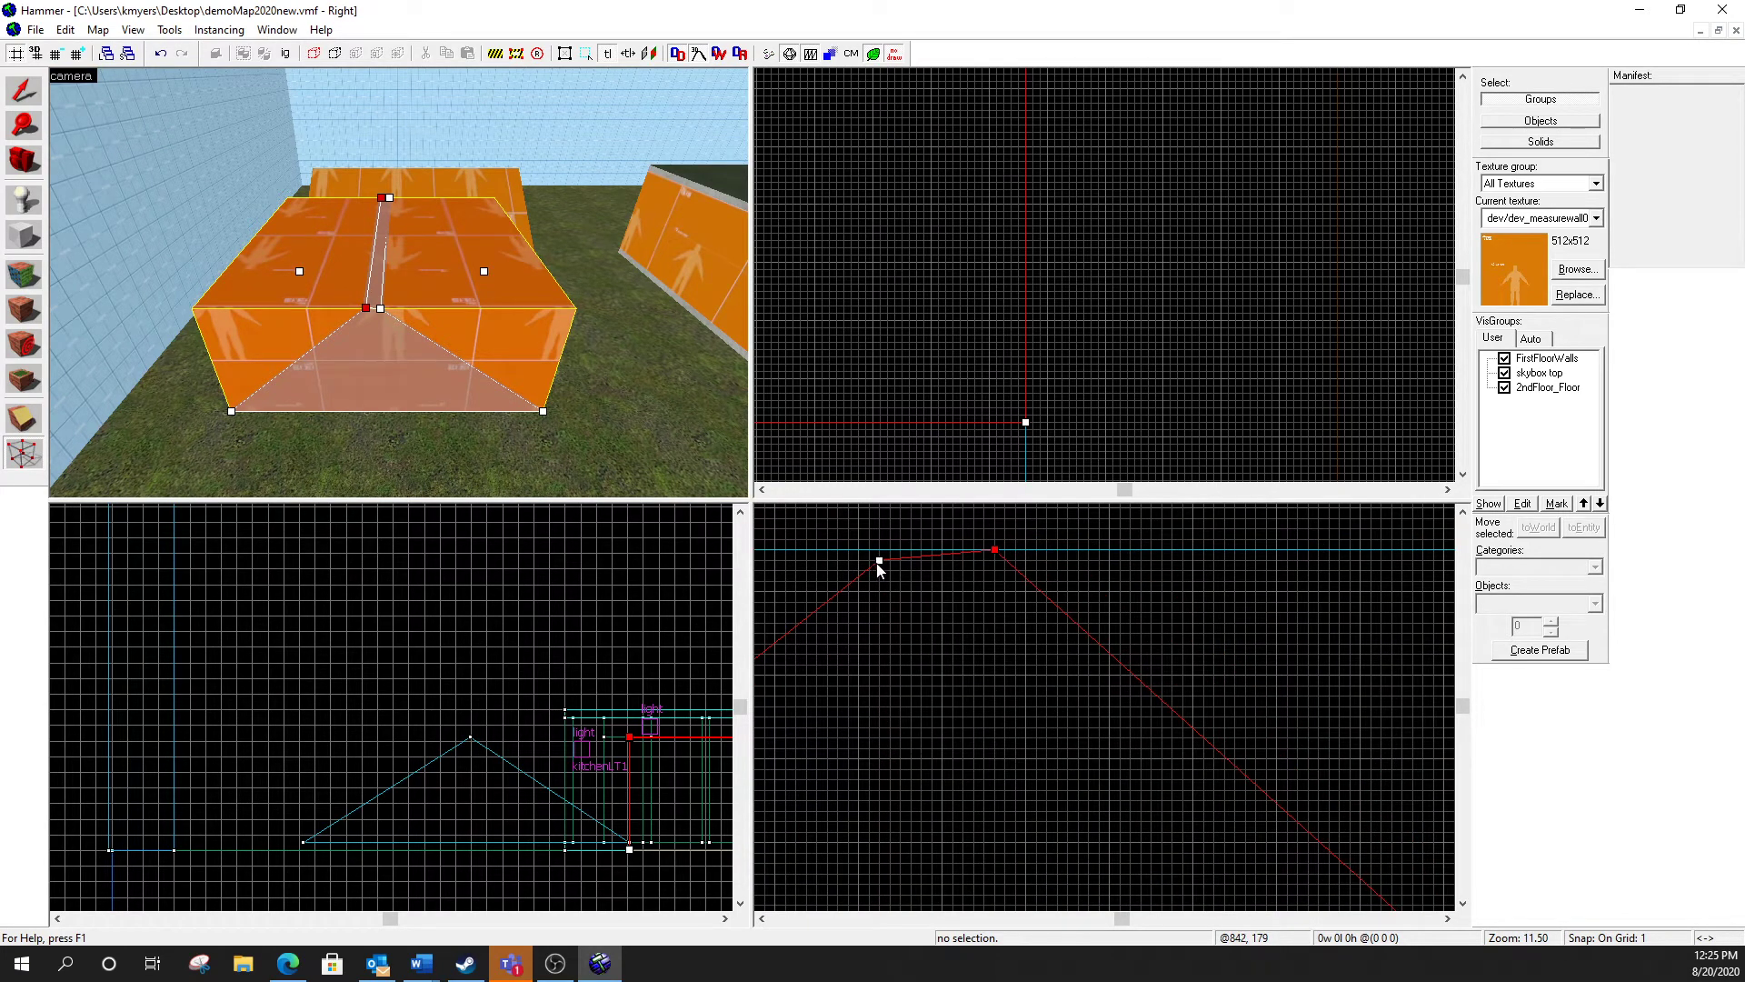
drag(878, 561, 986, 586)
scroll(980, 551, up, 6)
scroll(980, 551, up, 3)
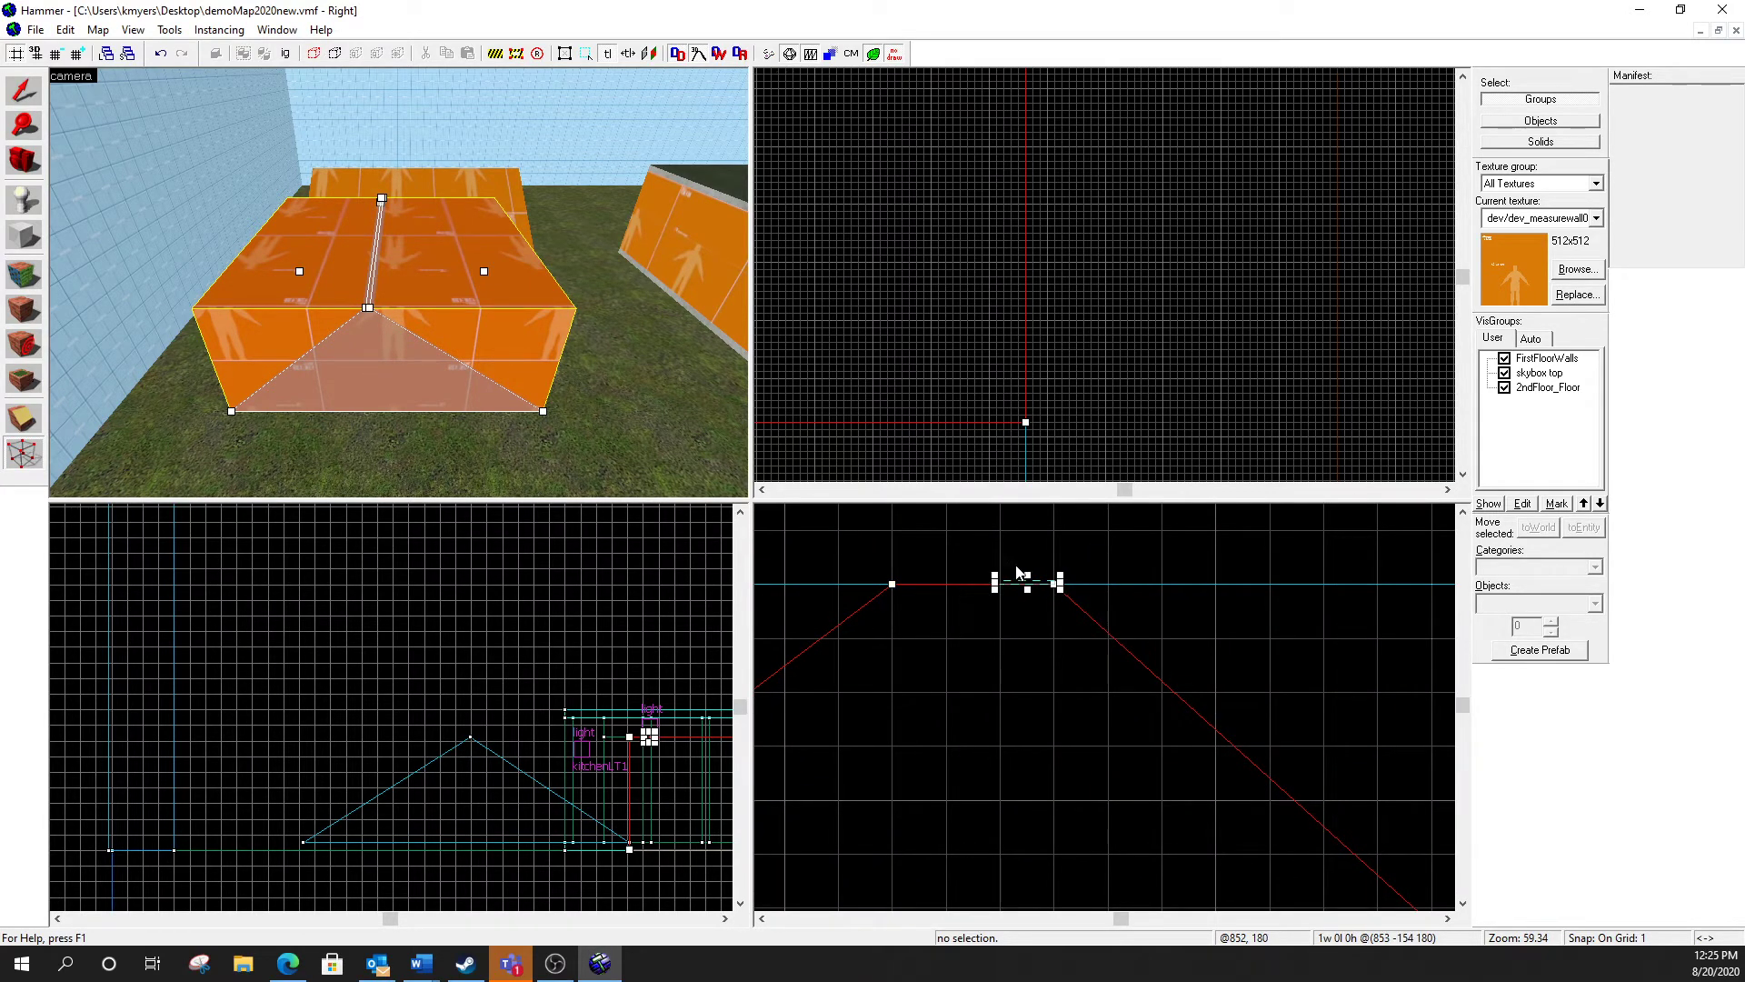
key(Escape)
drag(1054, 591, 900, 593)
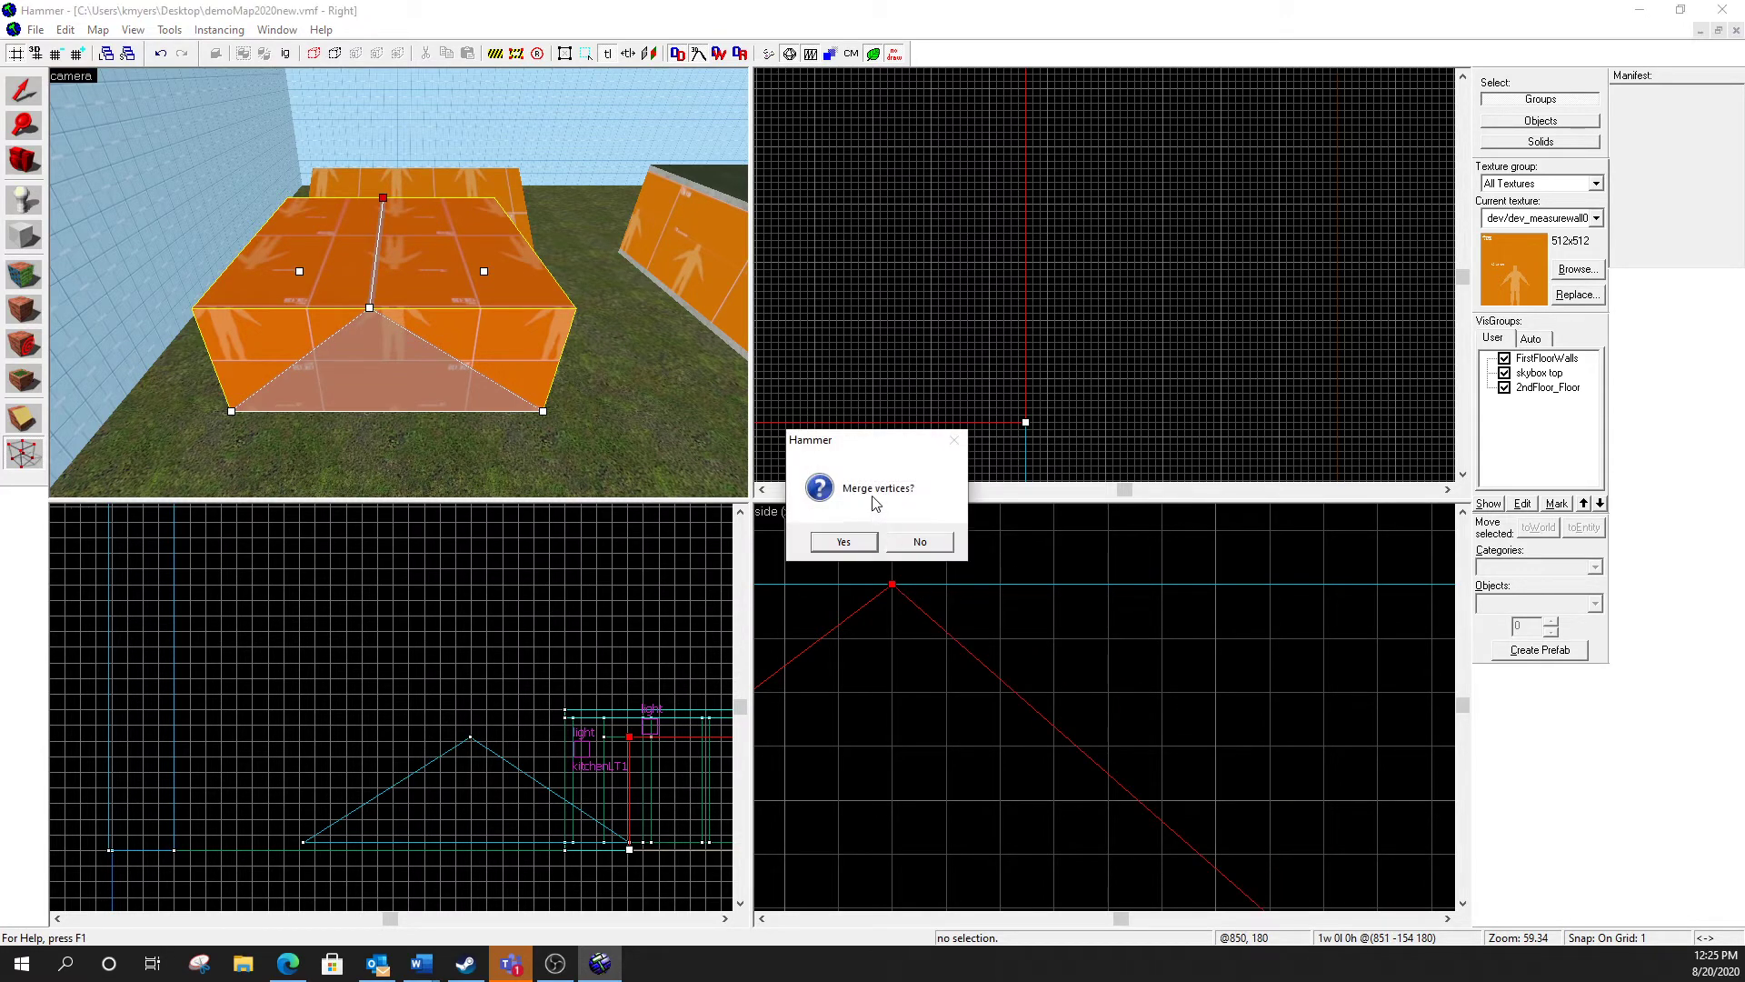
click(843, 543)
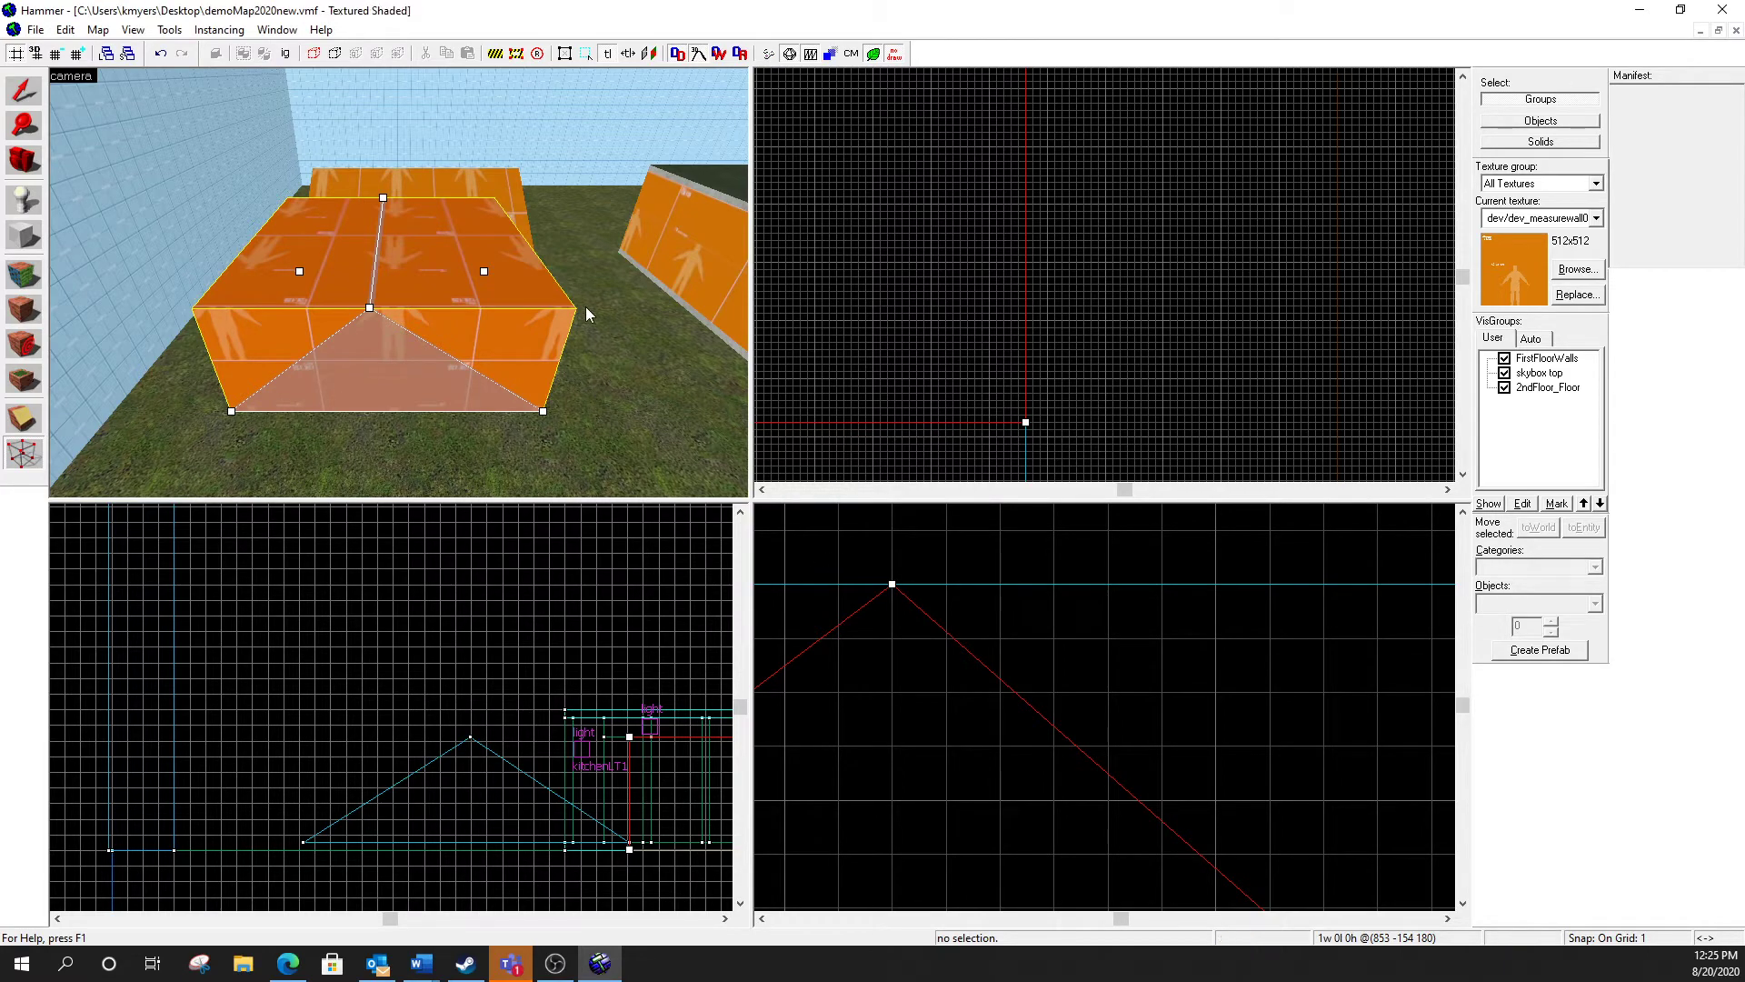
Step: Examine the newly shaped prism and its junction with the neighbouring prism from several sides in the 3D view
click(678, 385)
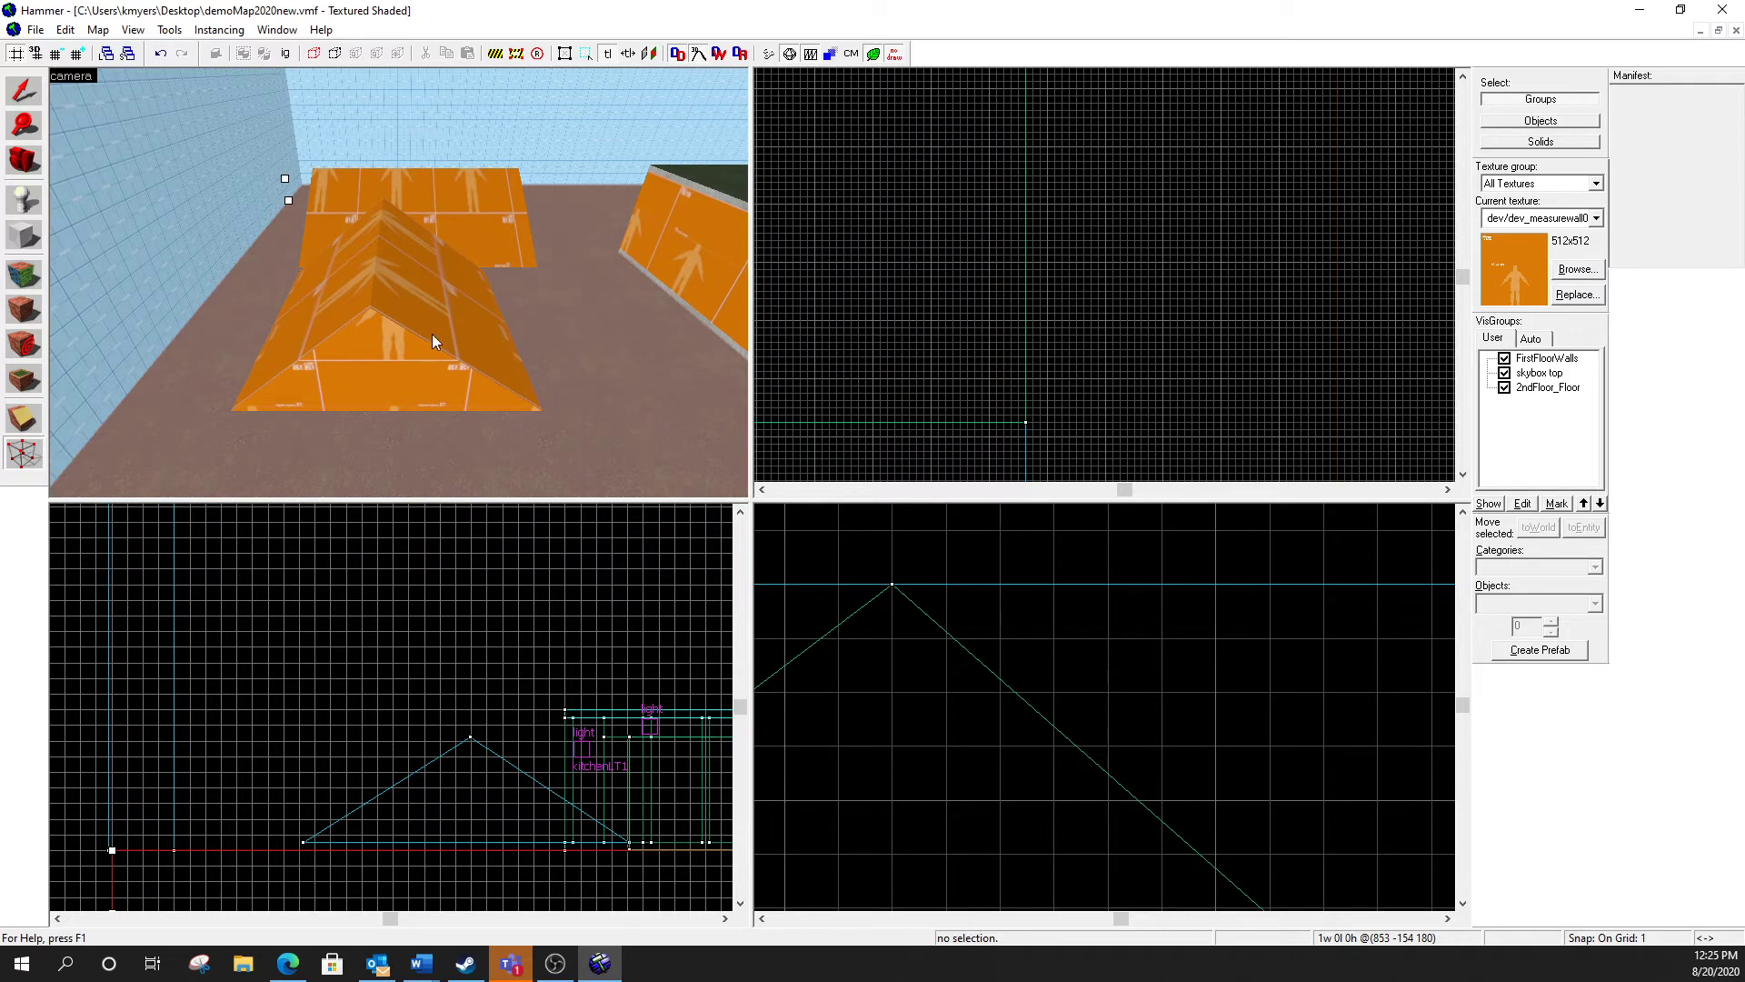
key(z)
key(w)
key(w)
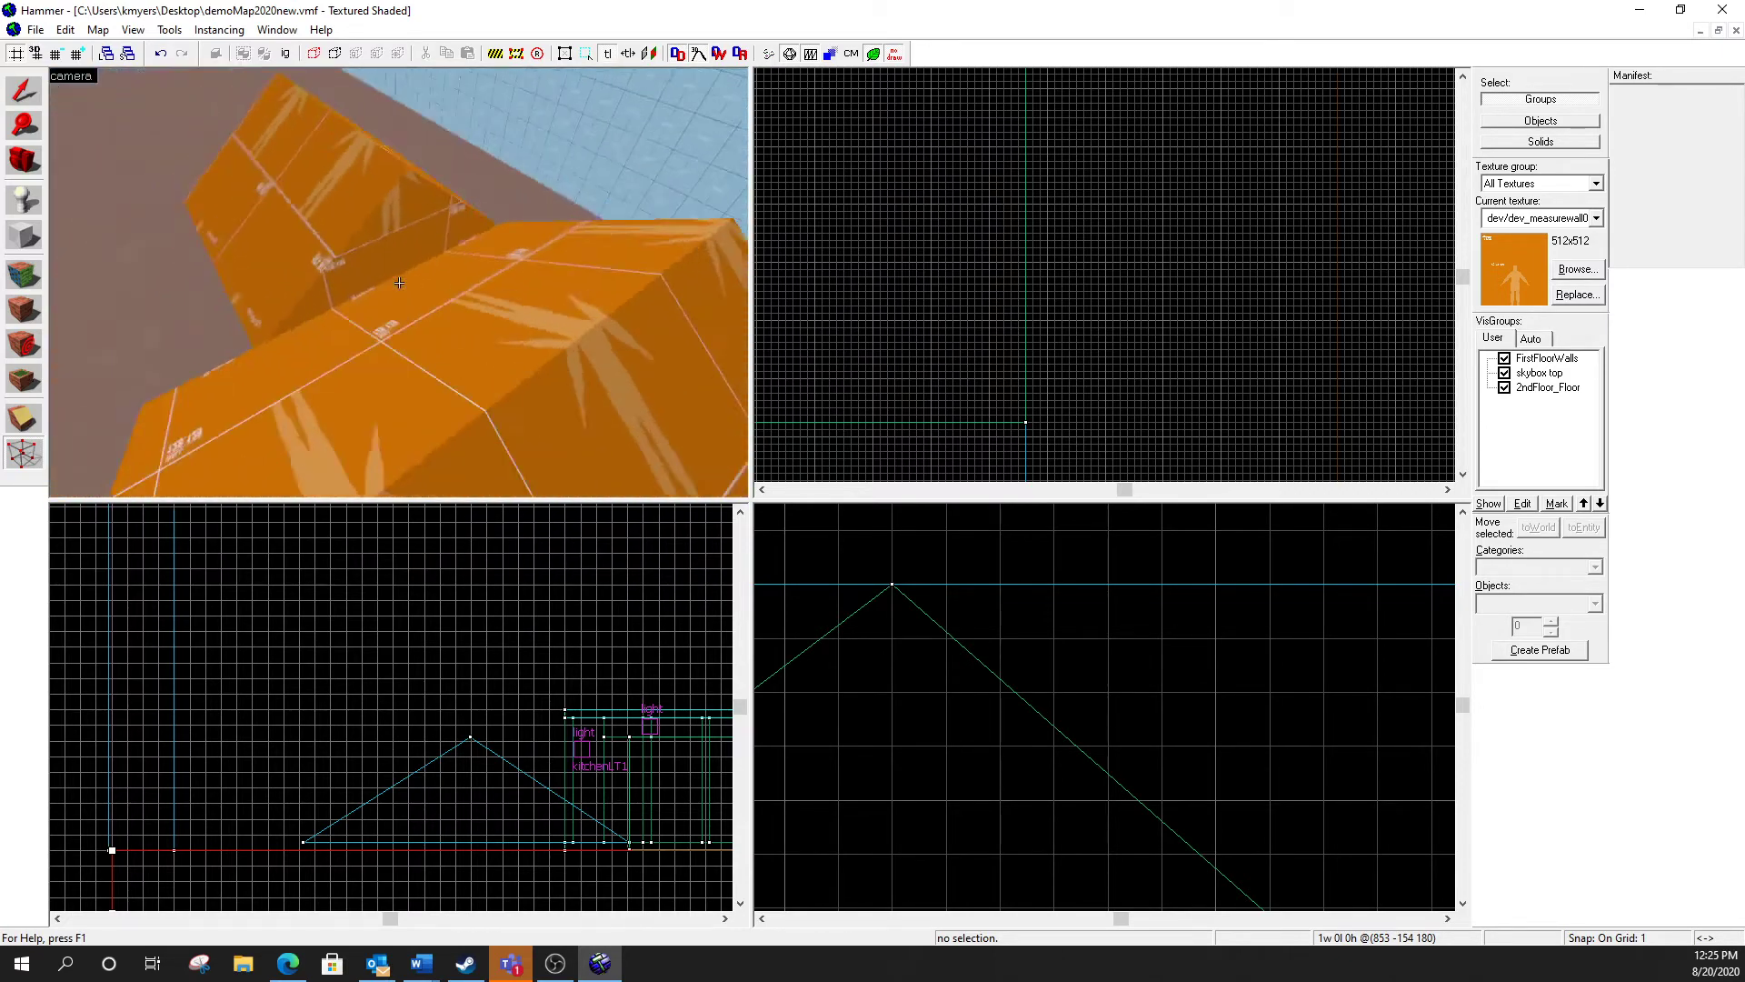
key(s)
key(d)
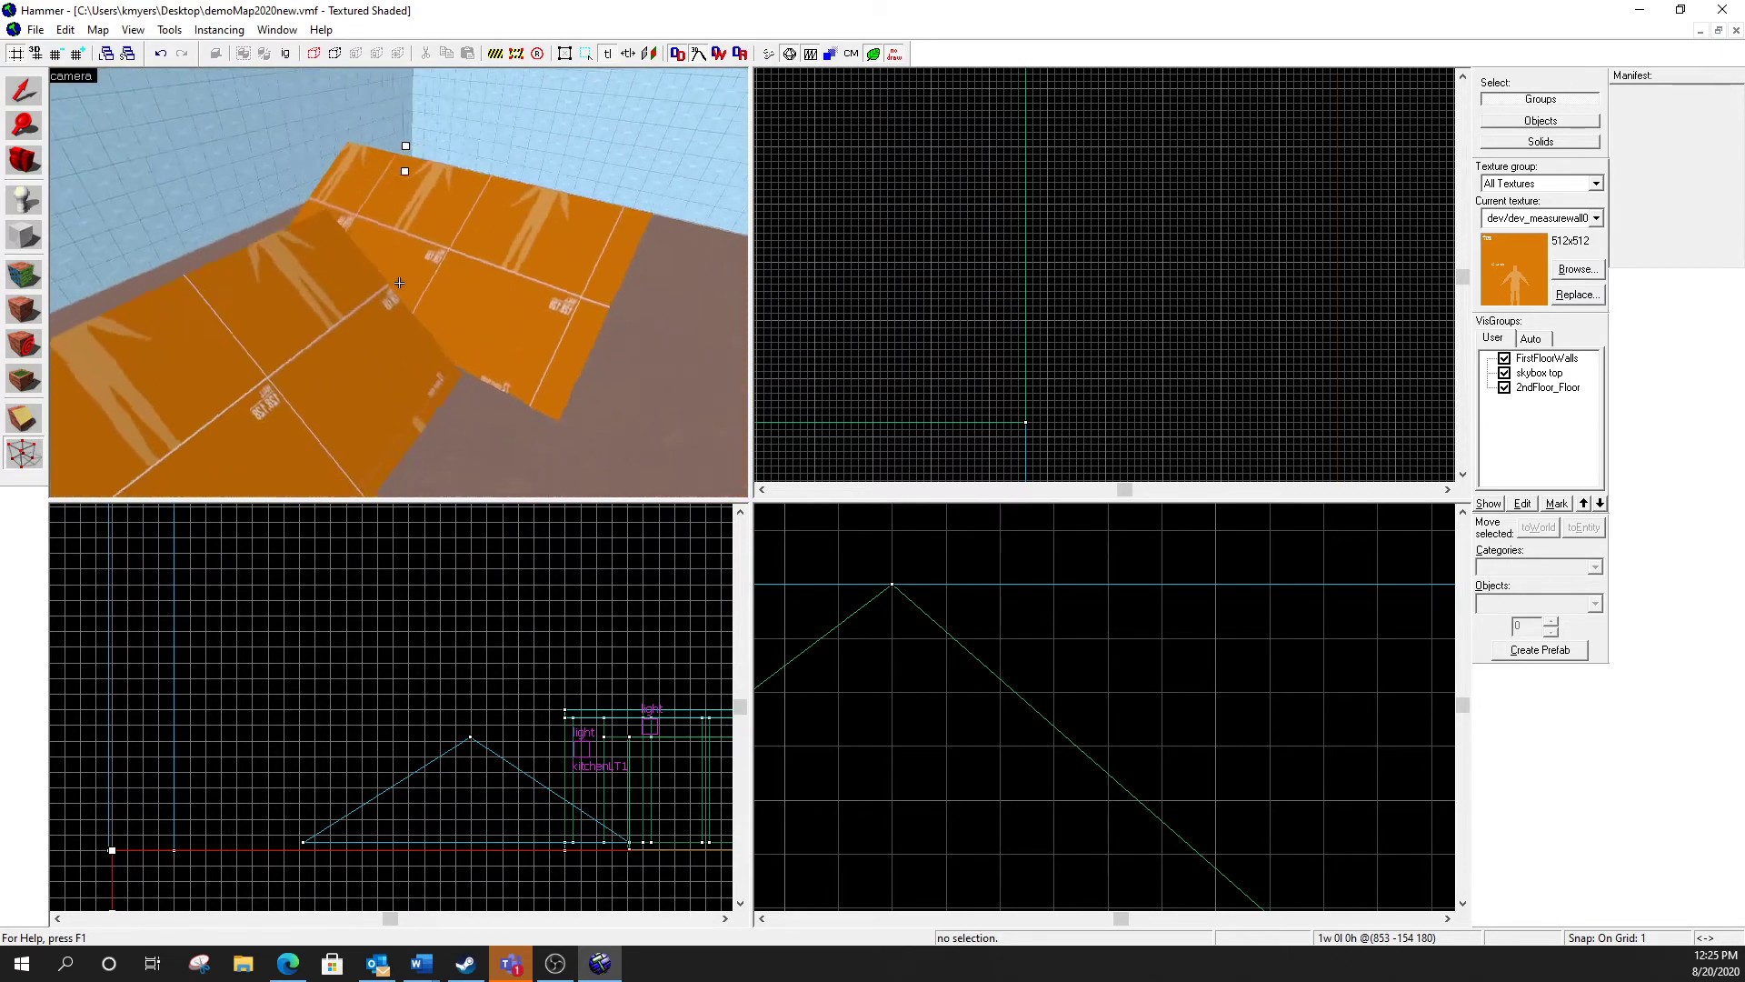
key(w)
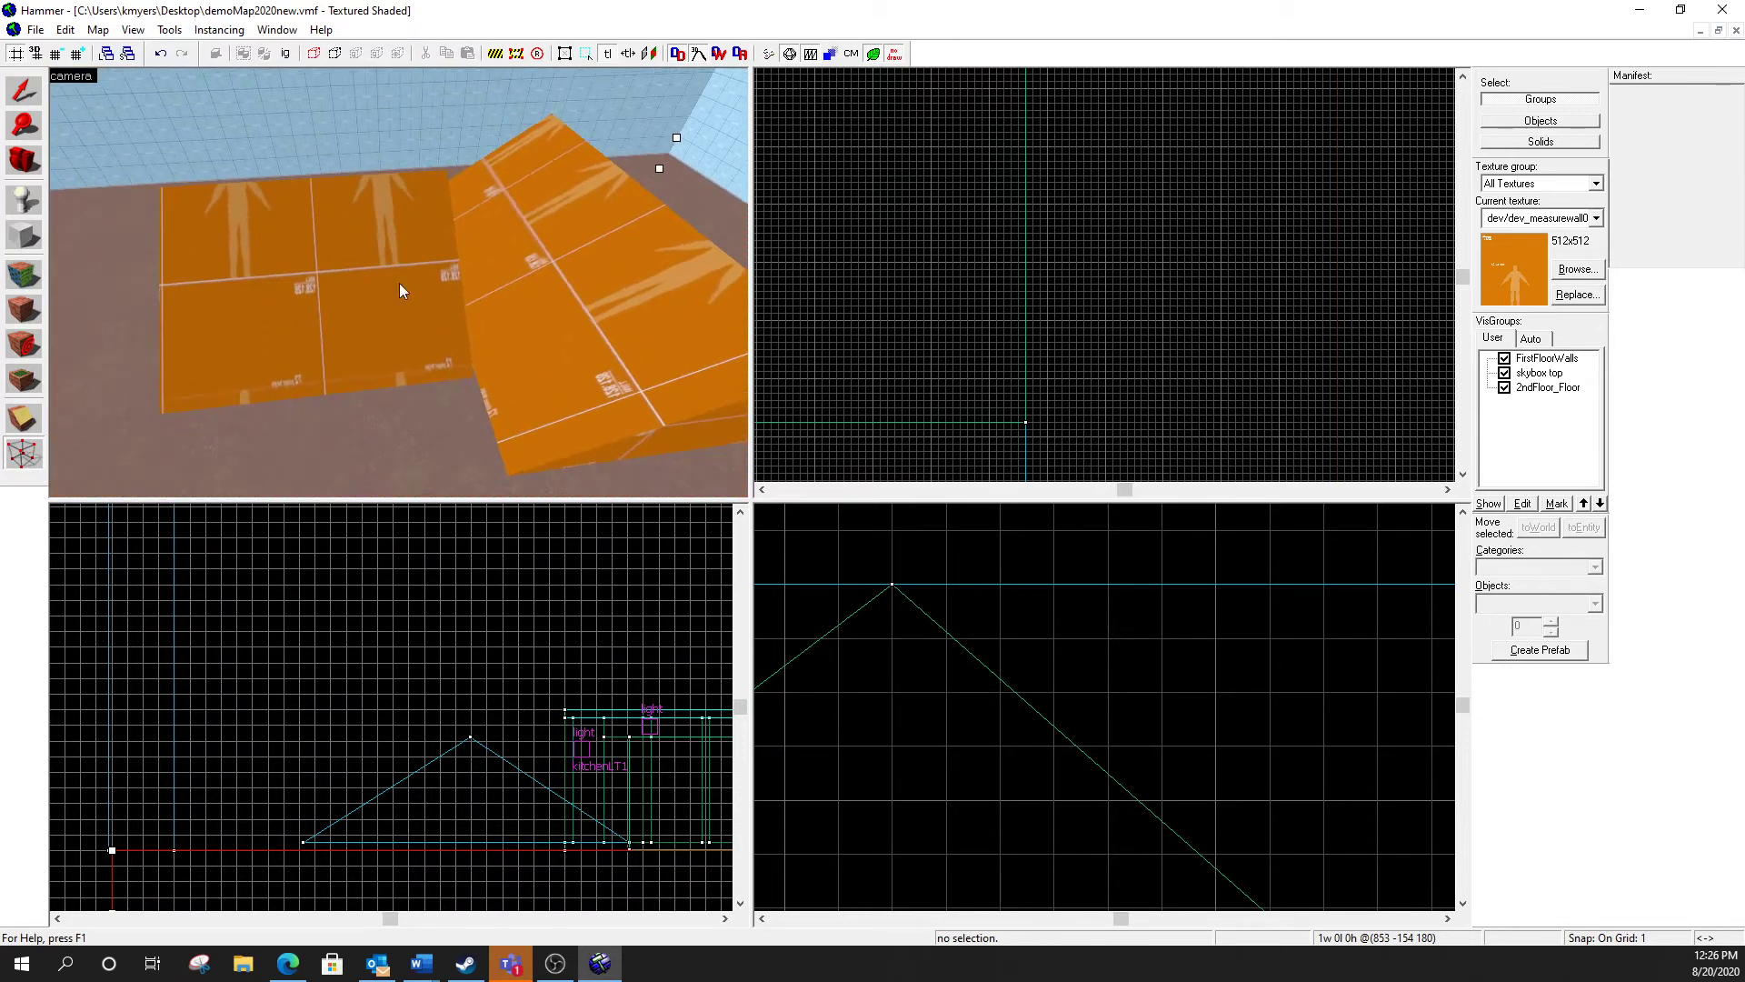
Step: Select the newly shaped prism for vertex editing and show its vertex and edge handles together
click(384, 247)
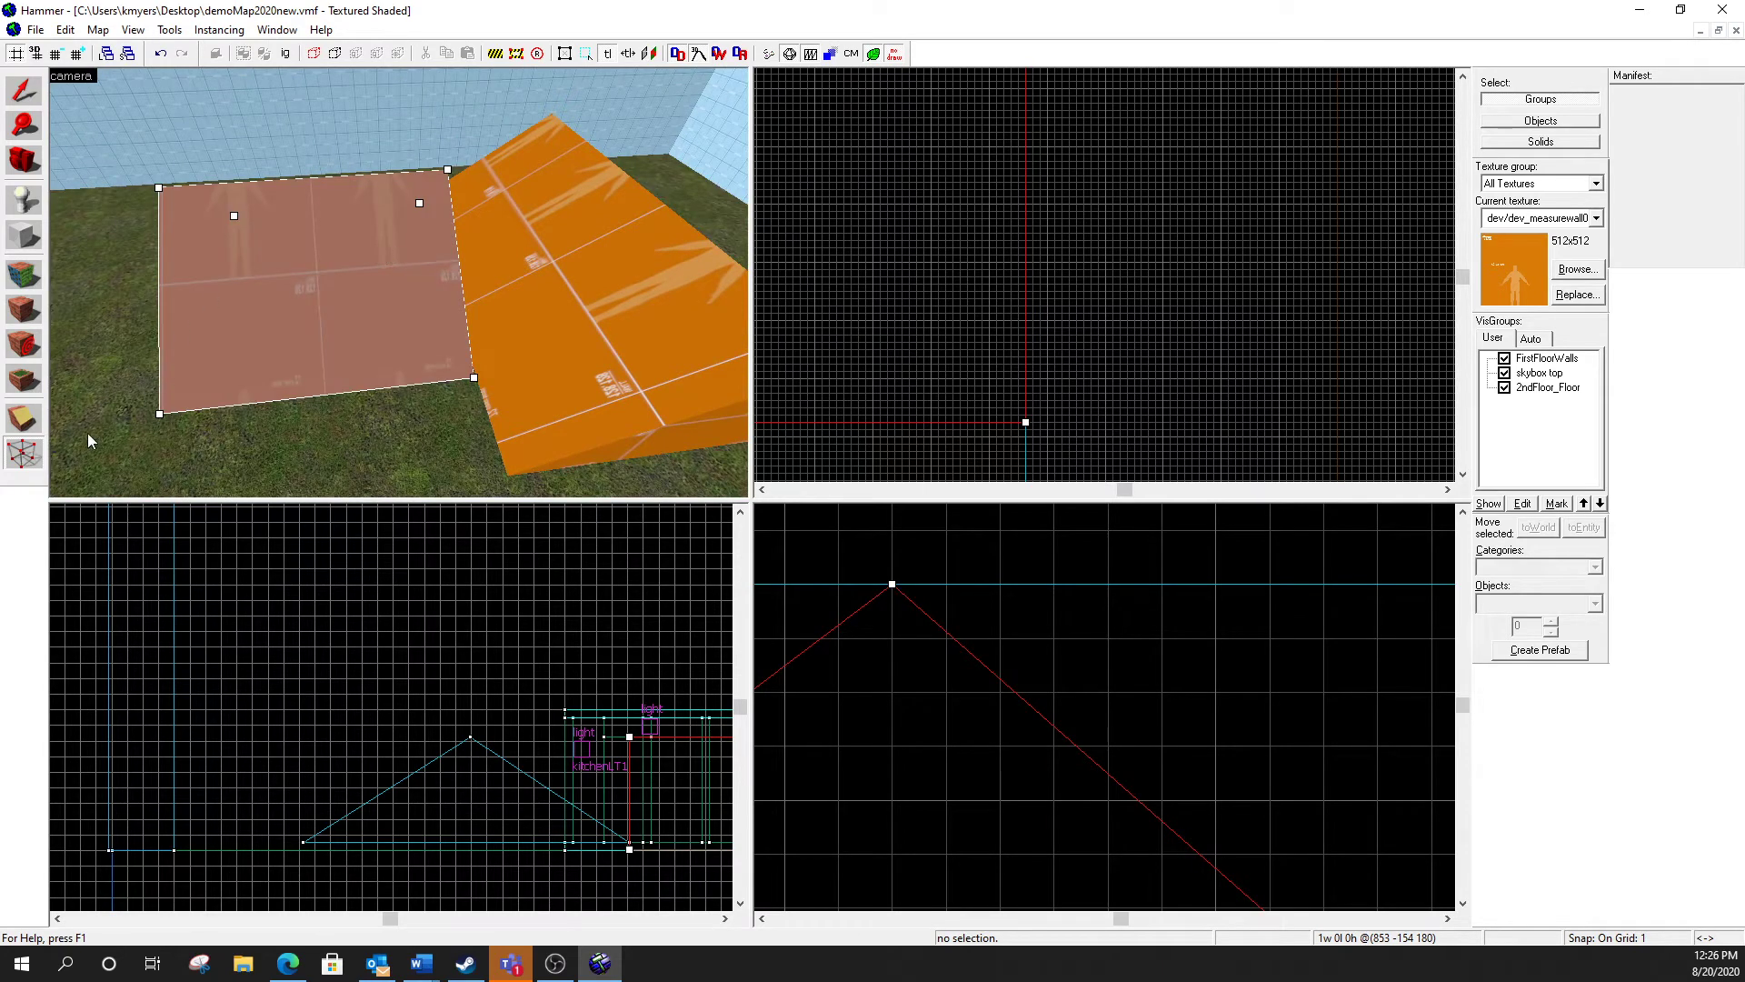
click(27, 457)
click(24, 458)
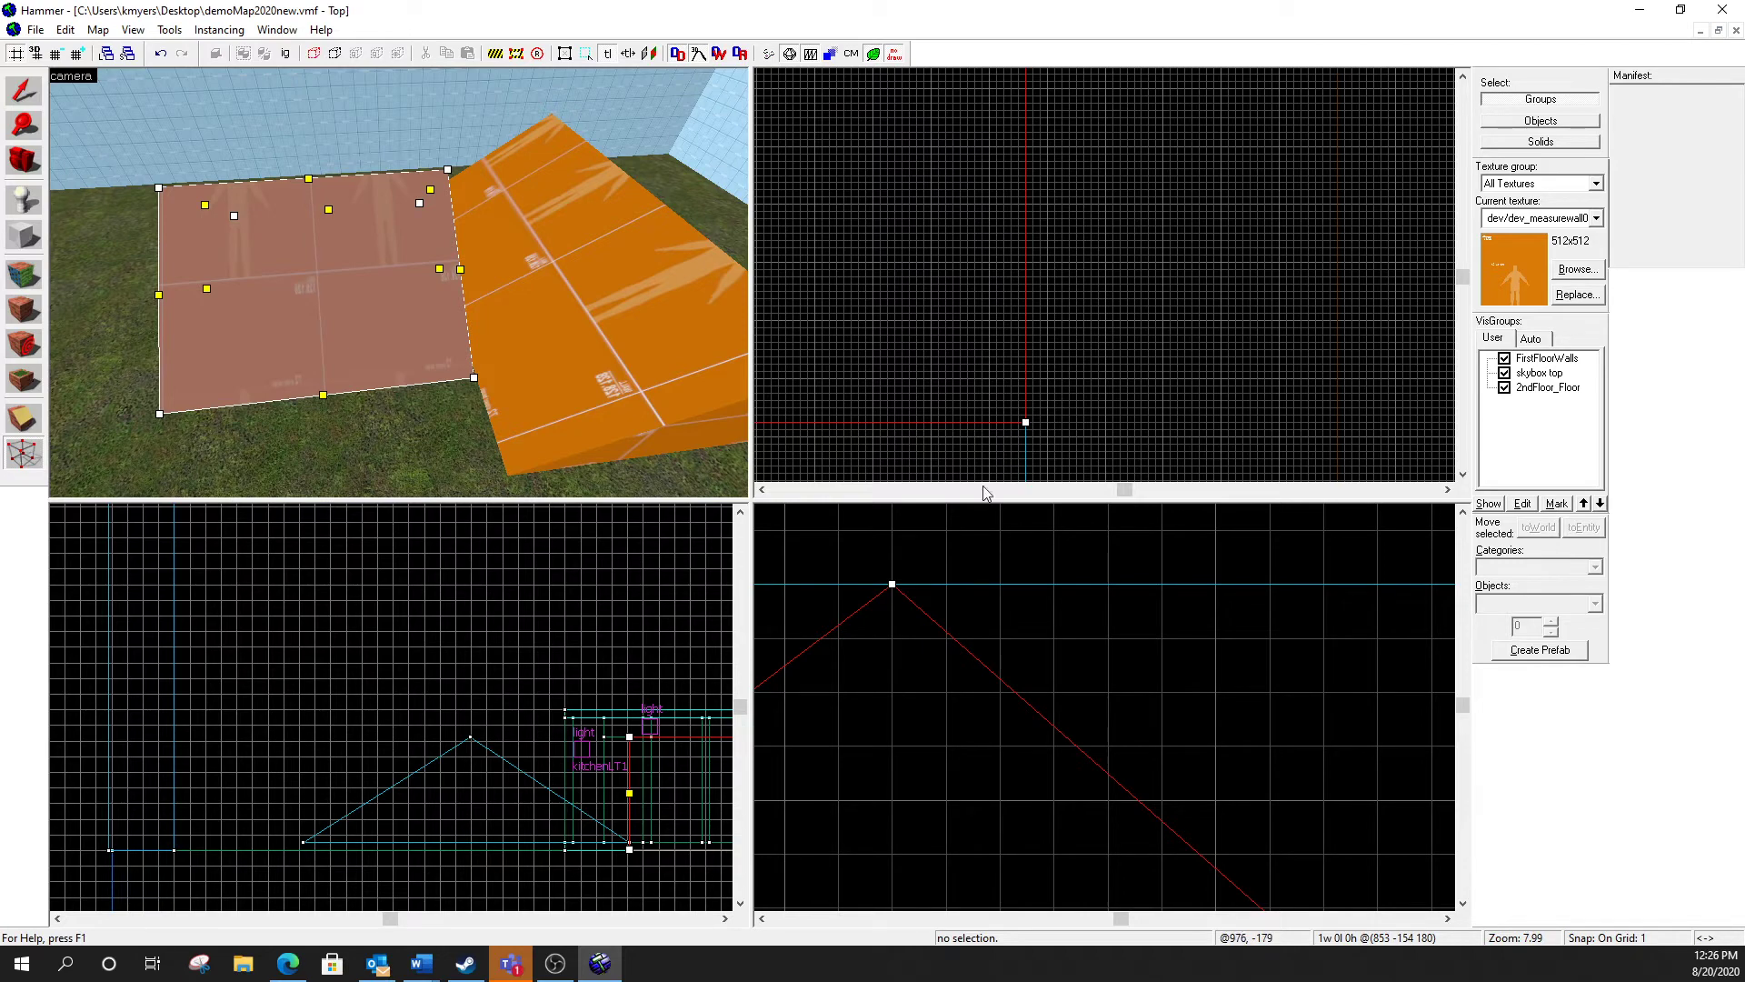
scroll(1030, 641, down, 12)
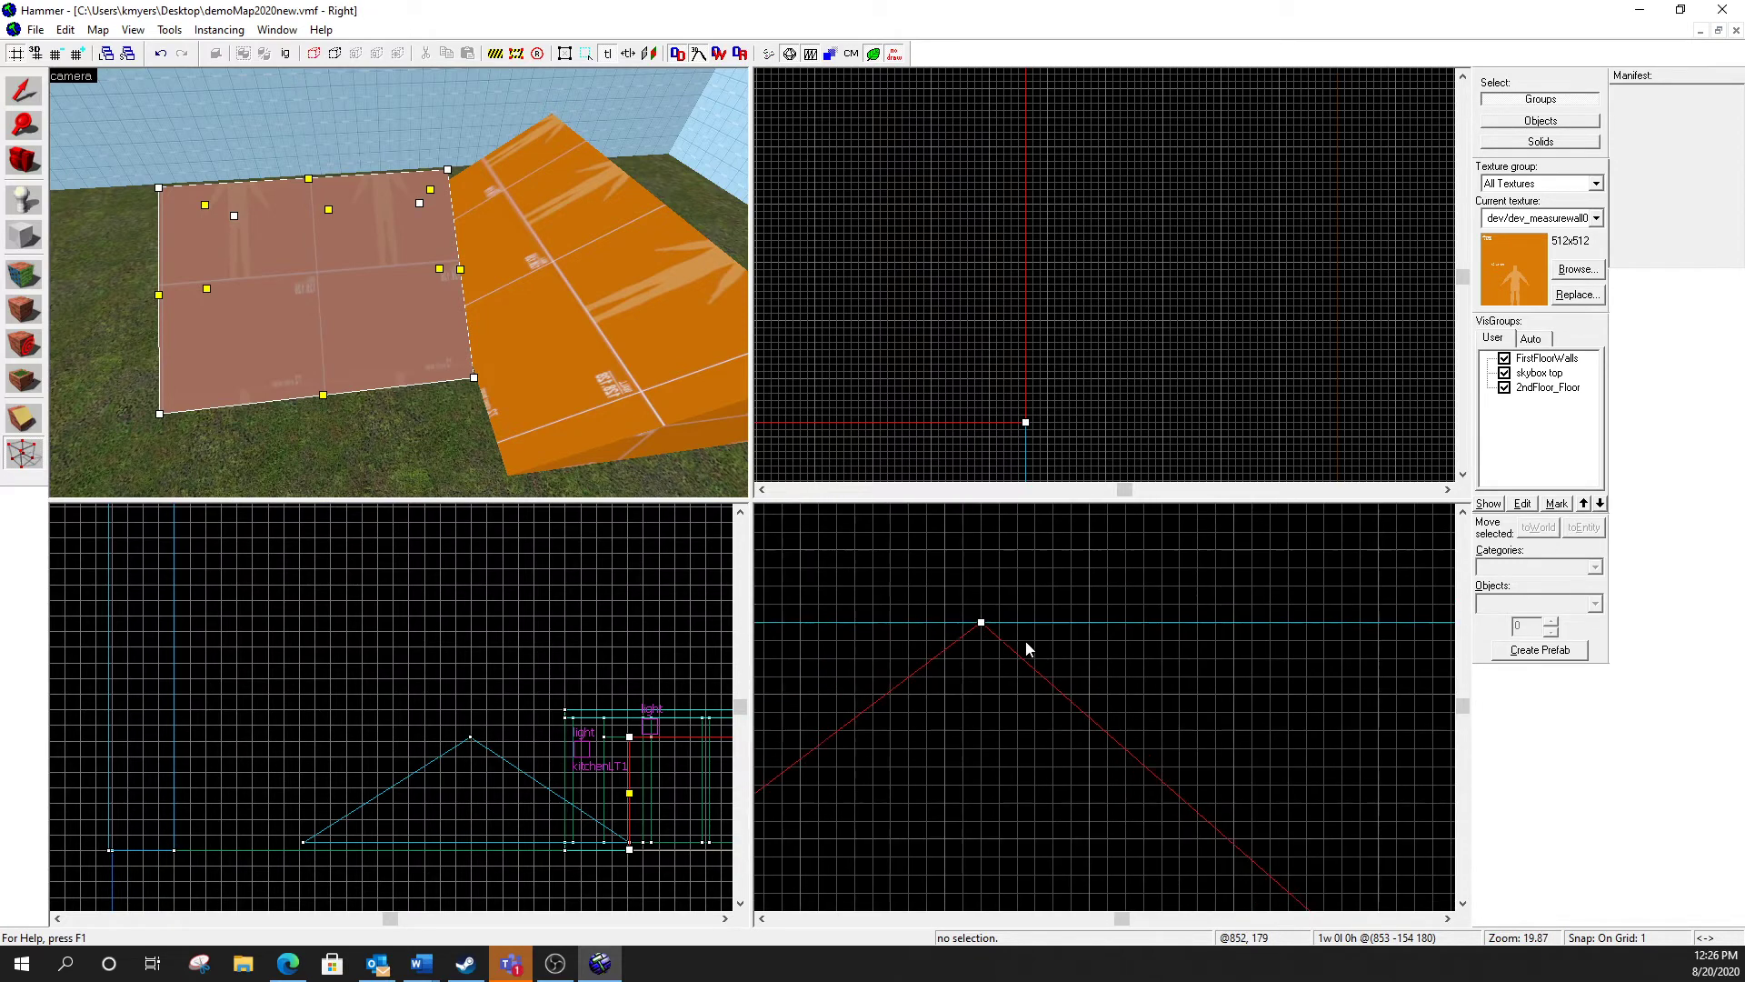
scroll(1029, 645, up, 3)
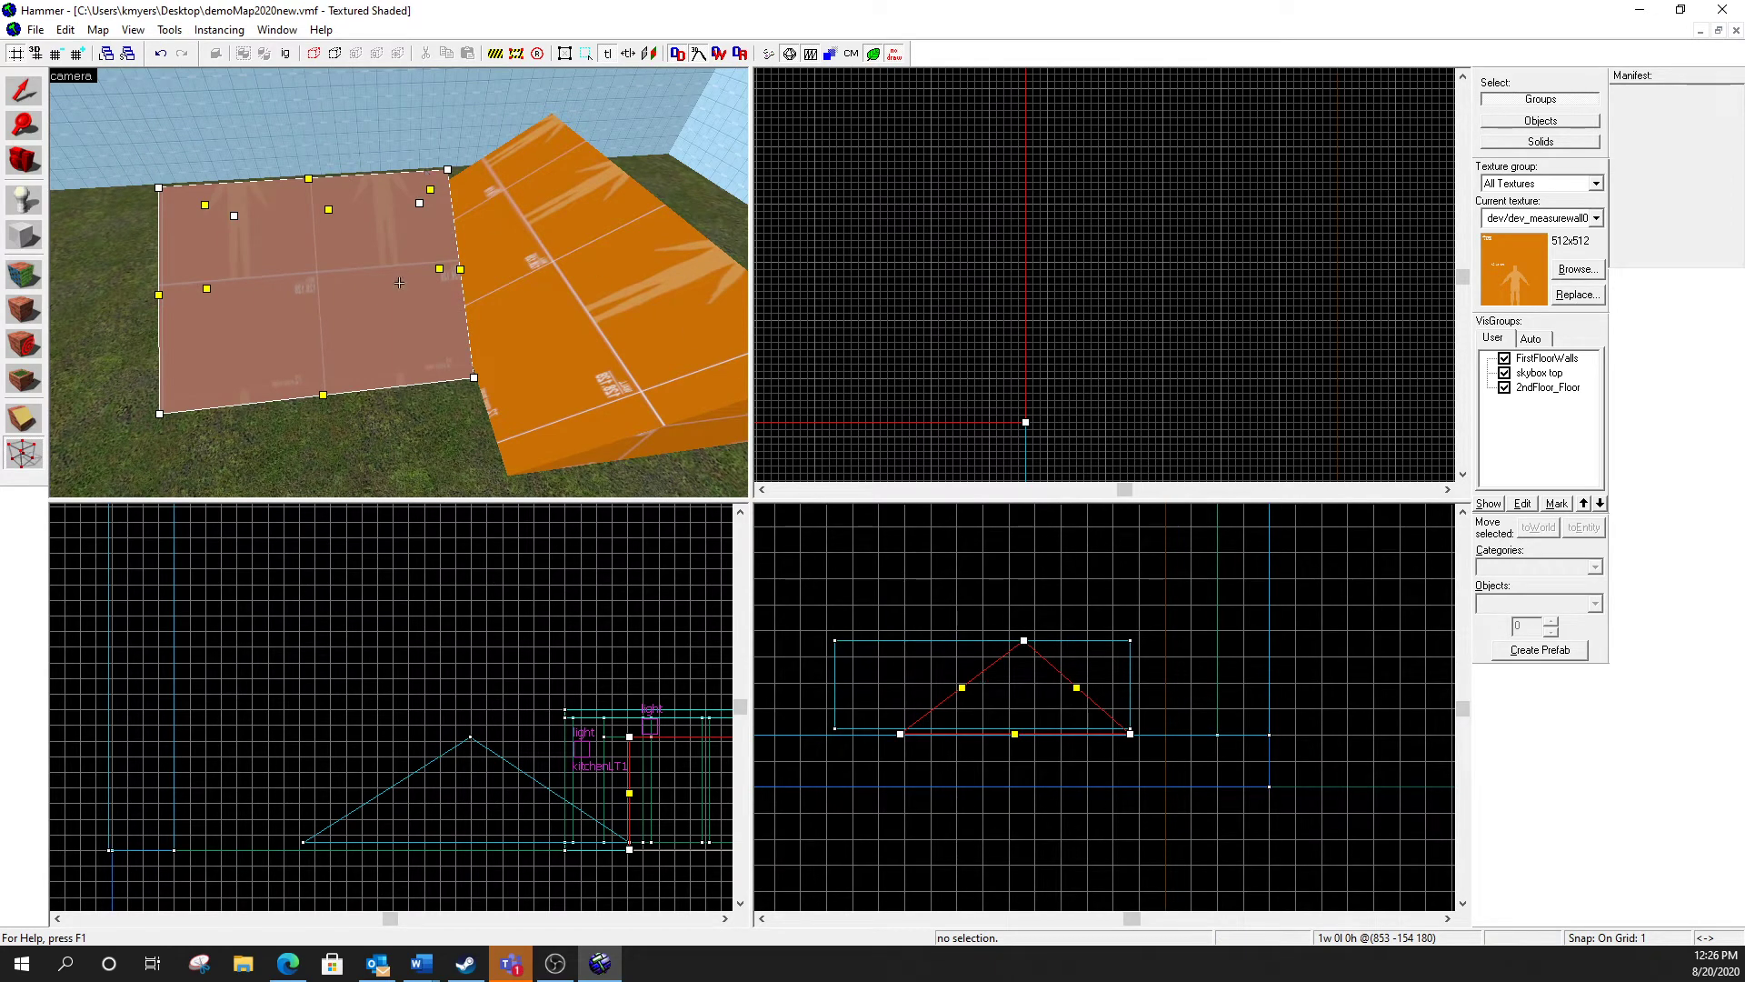
Step: Select only the ridge vertex next to the neighbouring prism and move it partway over that prism in the top view
key(w)
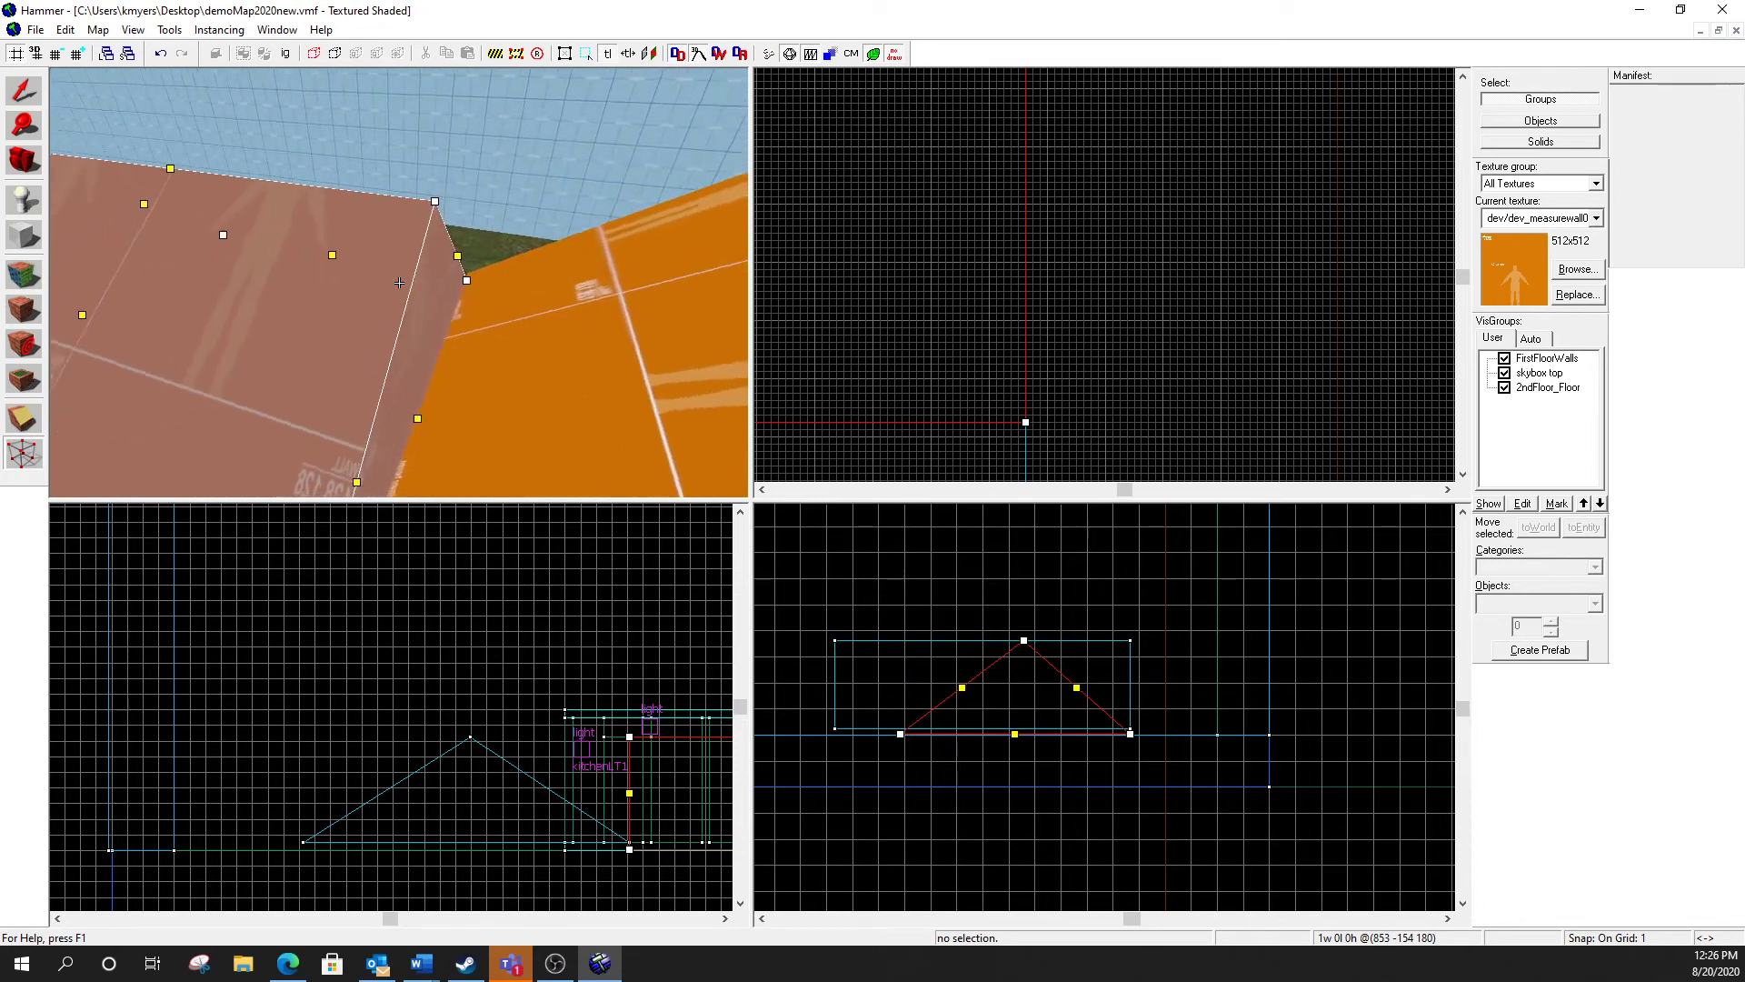
key(s)
key(w)
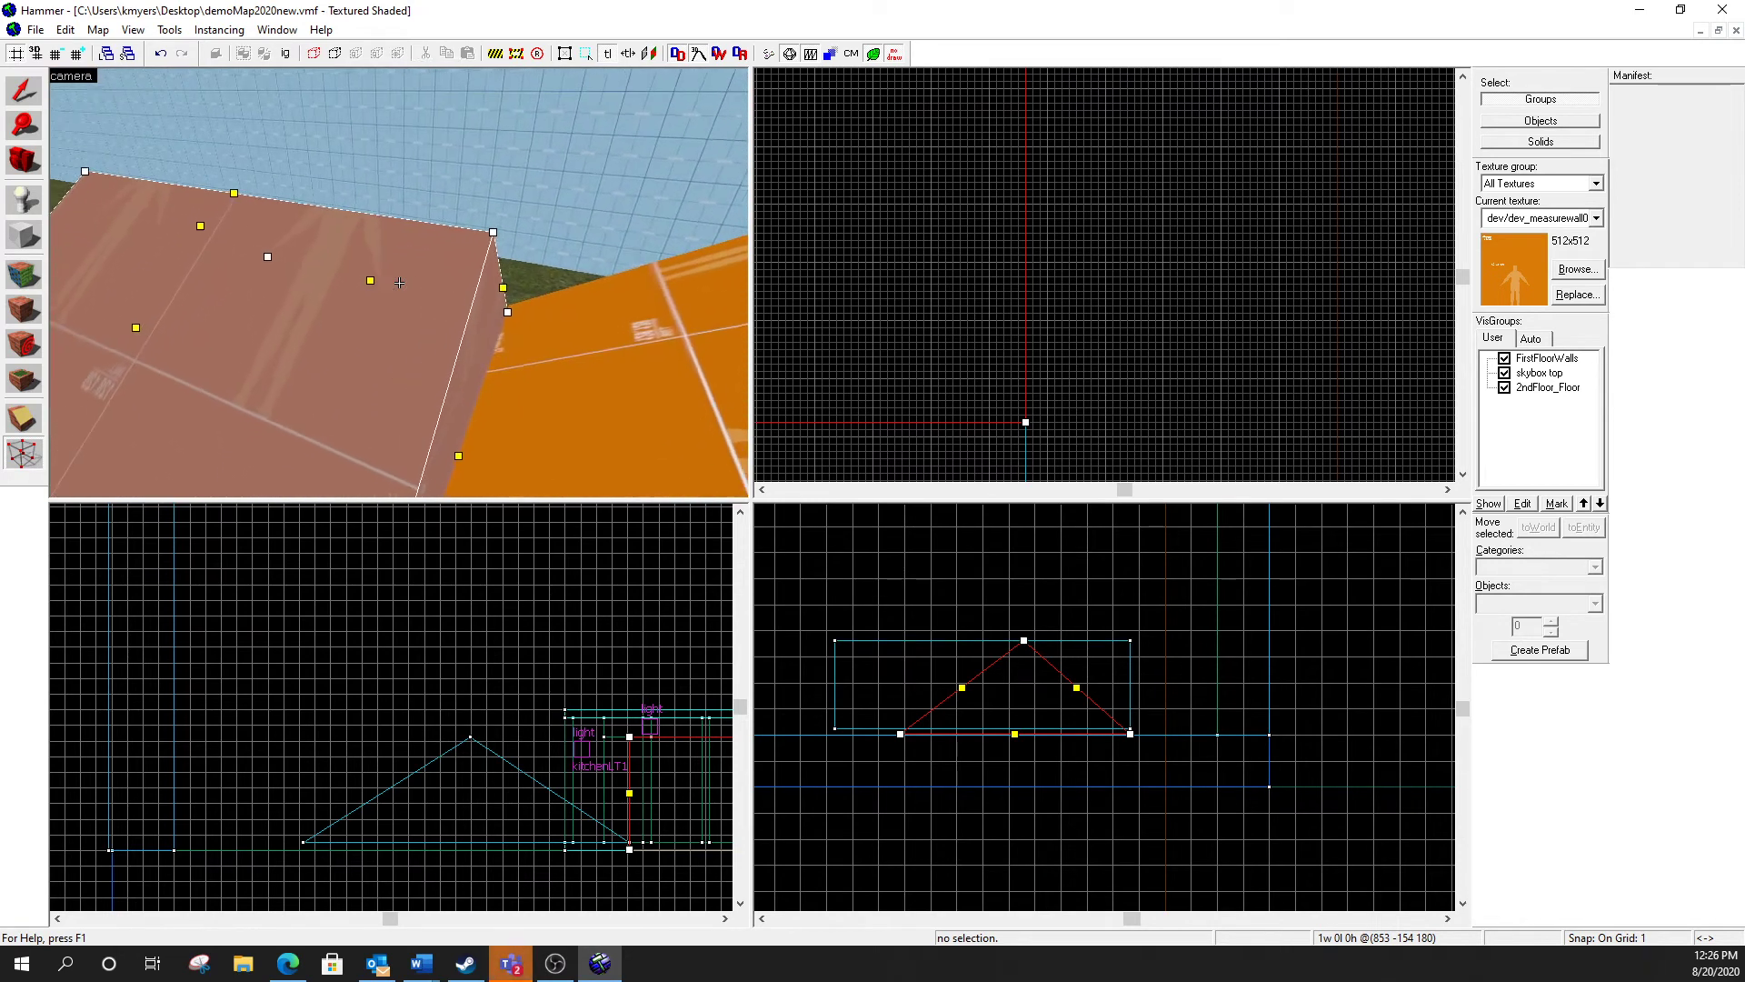
key(d)
key(w)
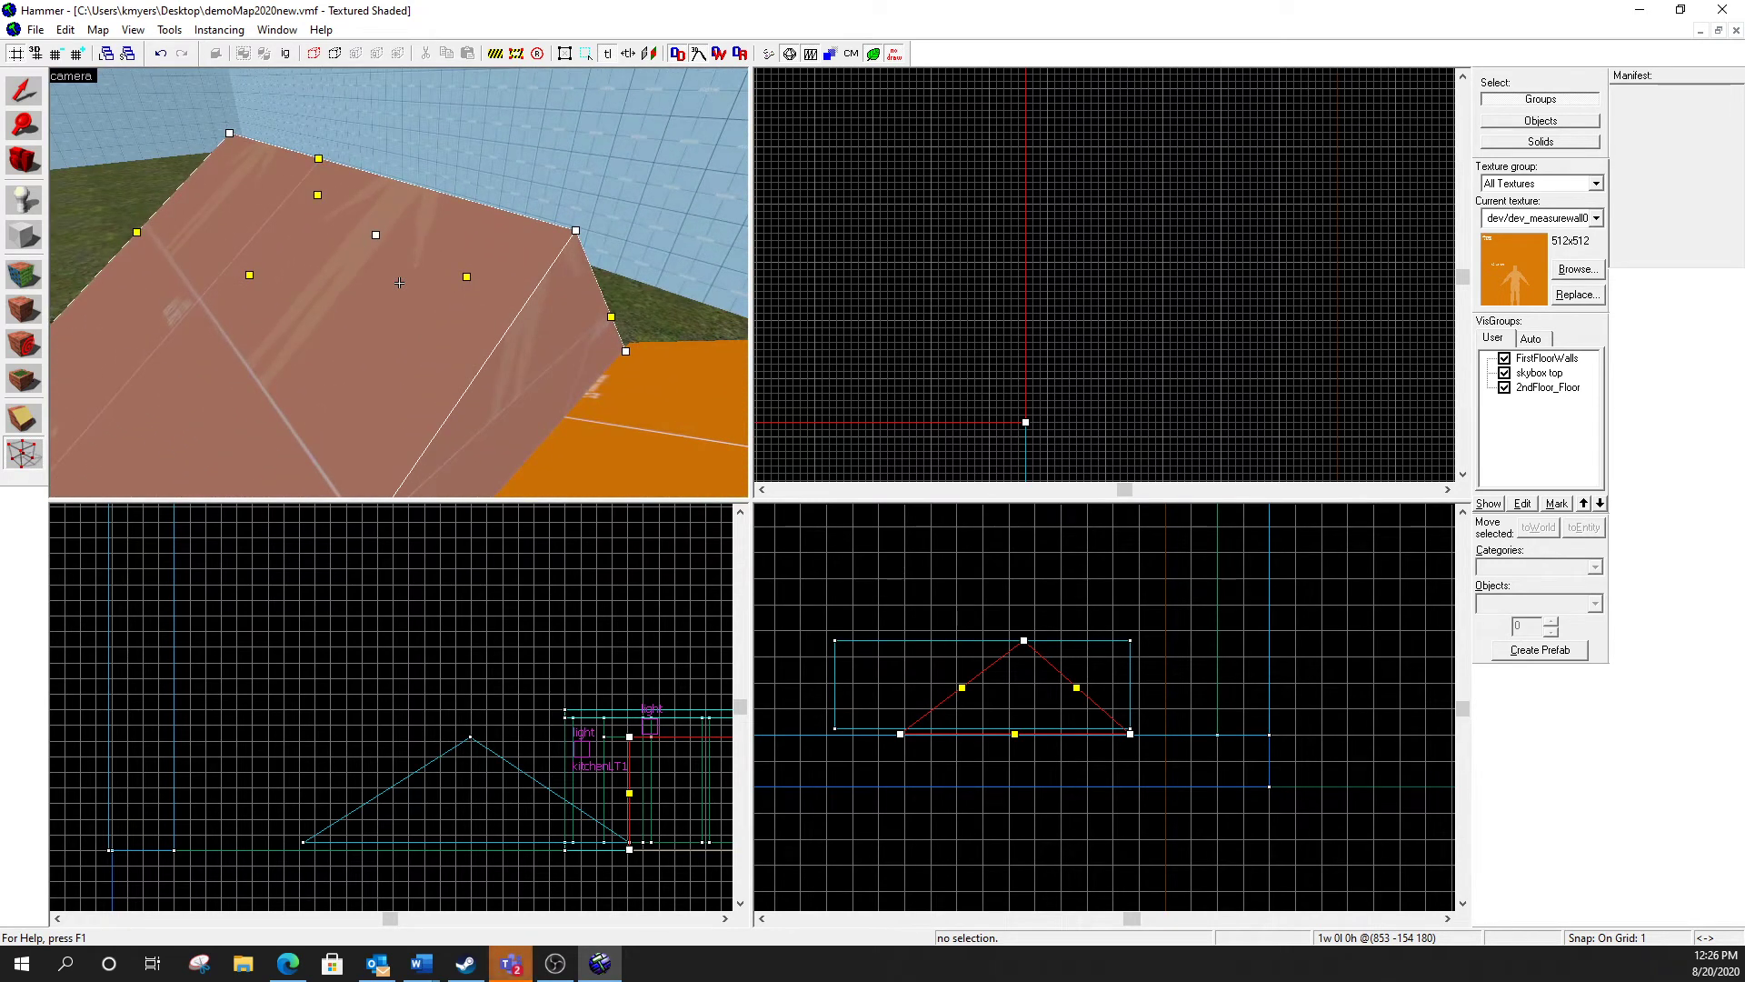
scroll(1072, 647, up, 3)
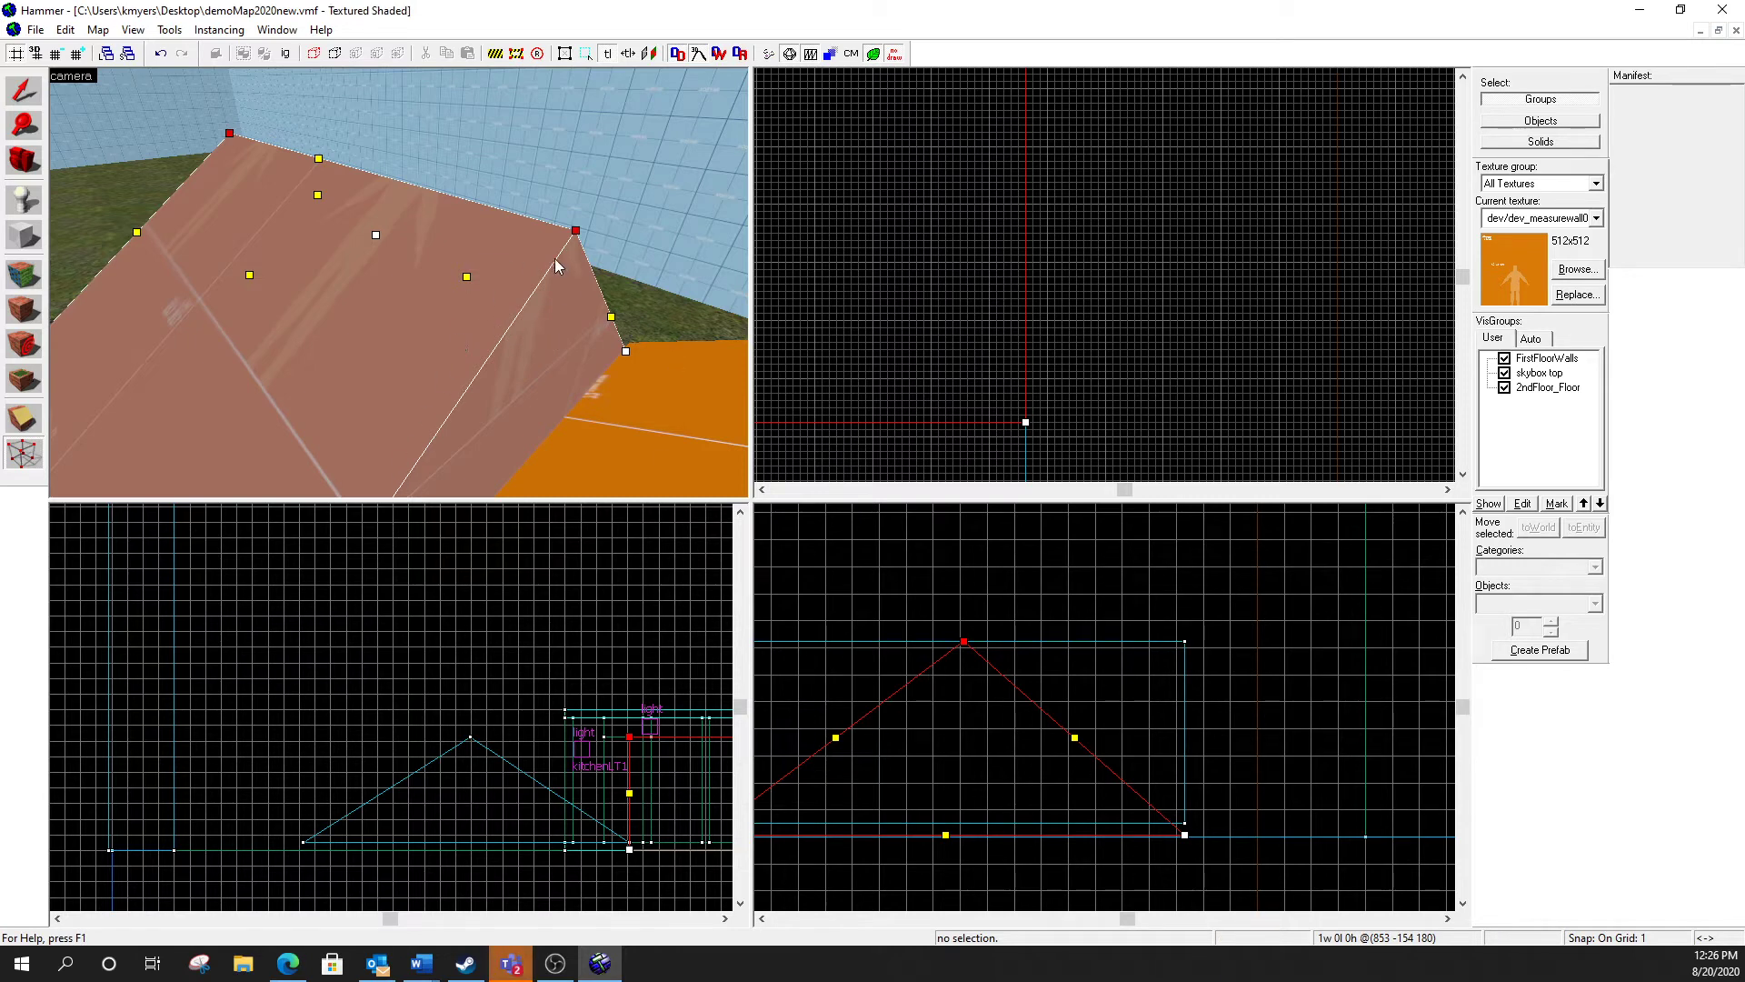
click(577, 161)
scroll(1000, 297, down, 5)
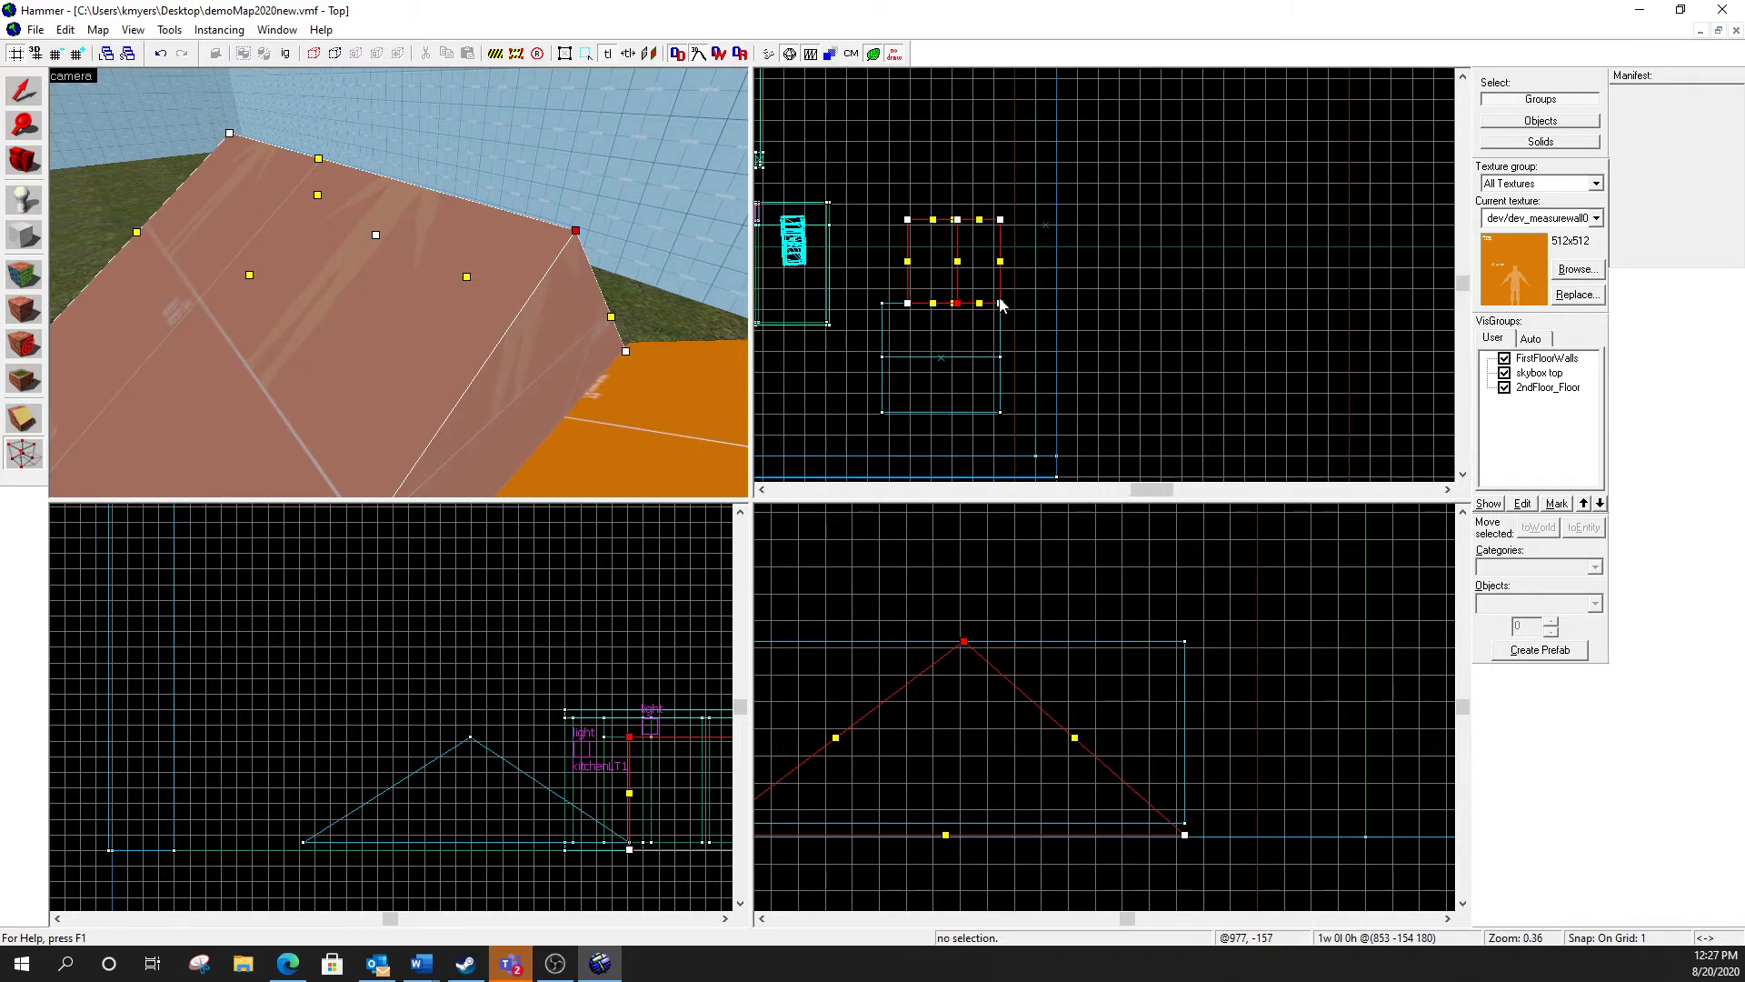
scroll(1000, 304, up, 9)
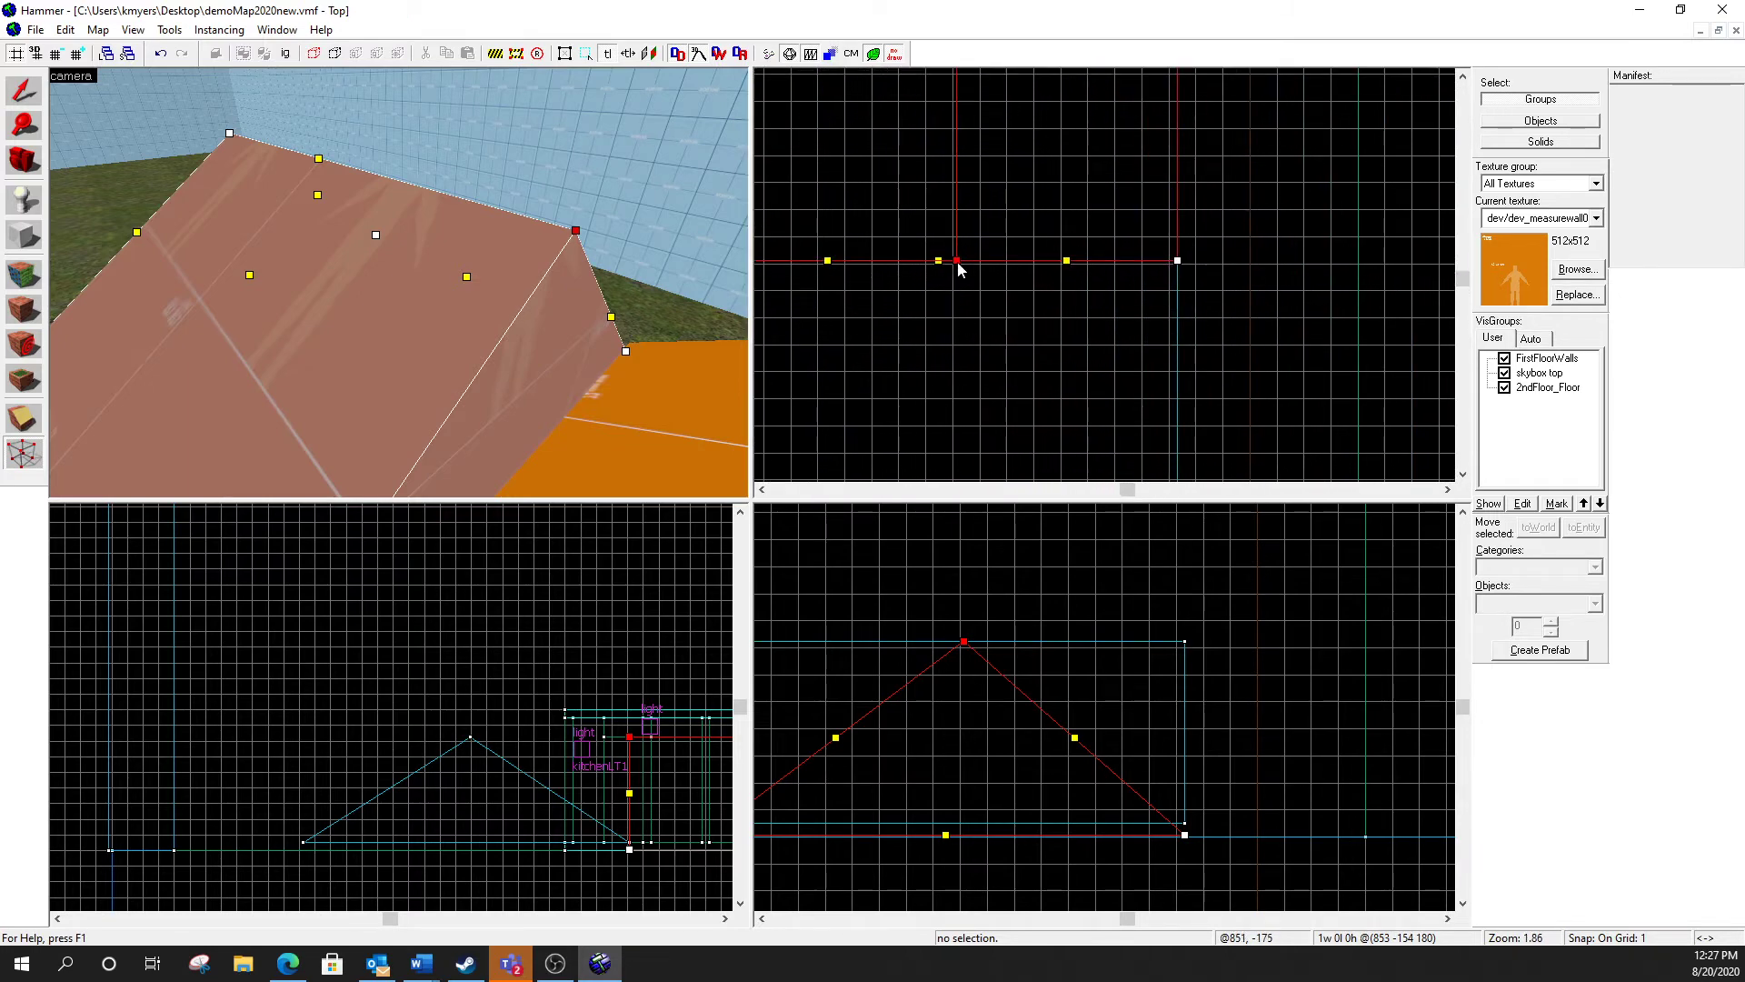
drag(957, 262, 958, 423)
scroll(1071, 422, down, 6)
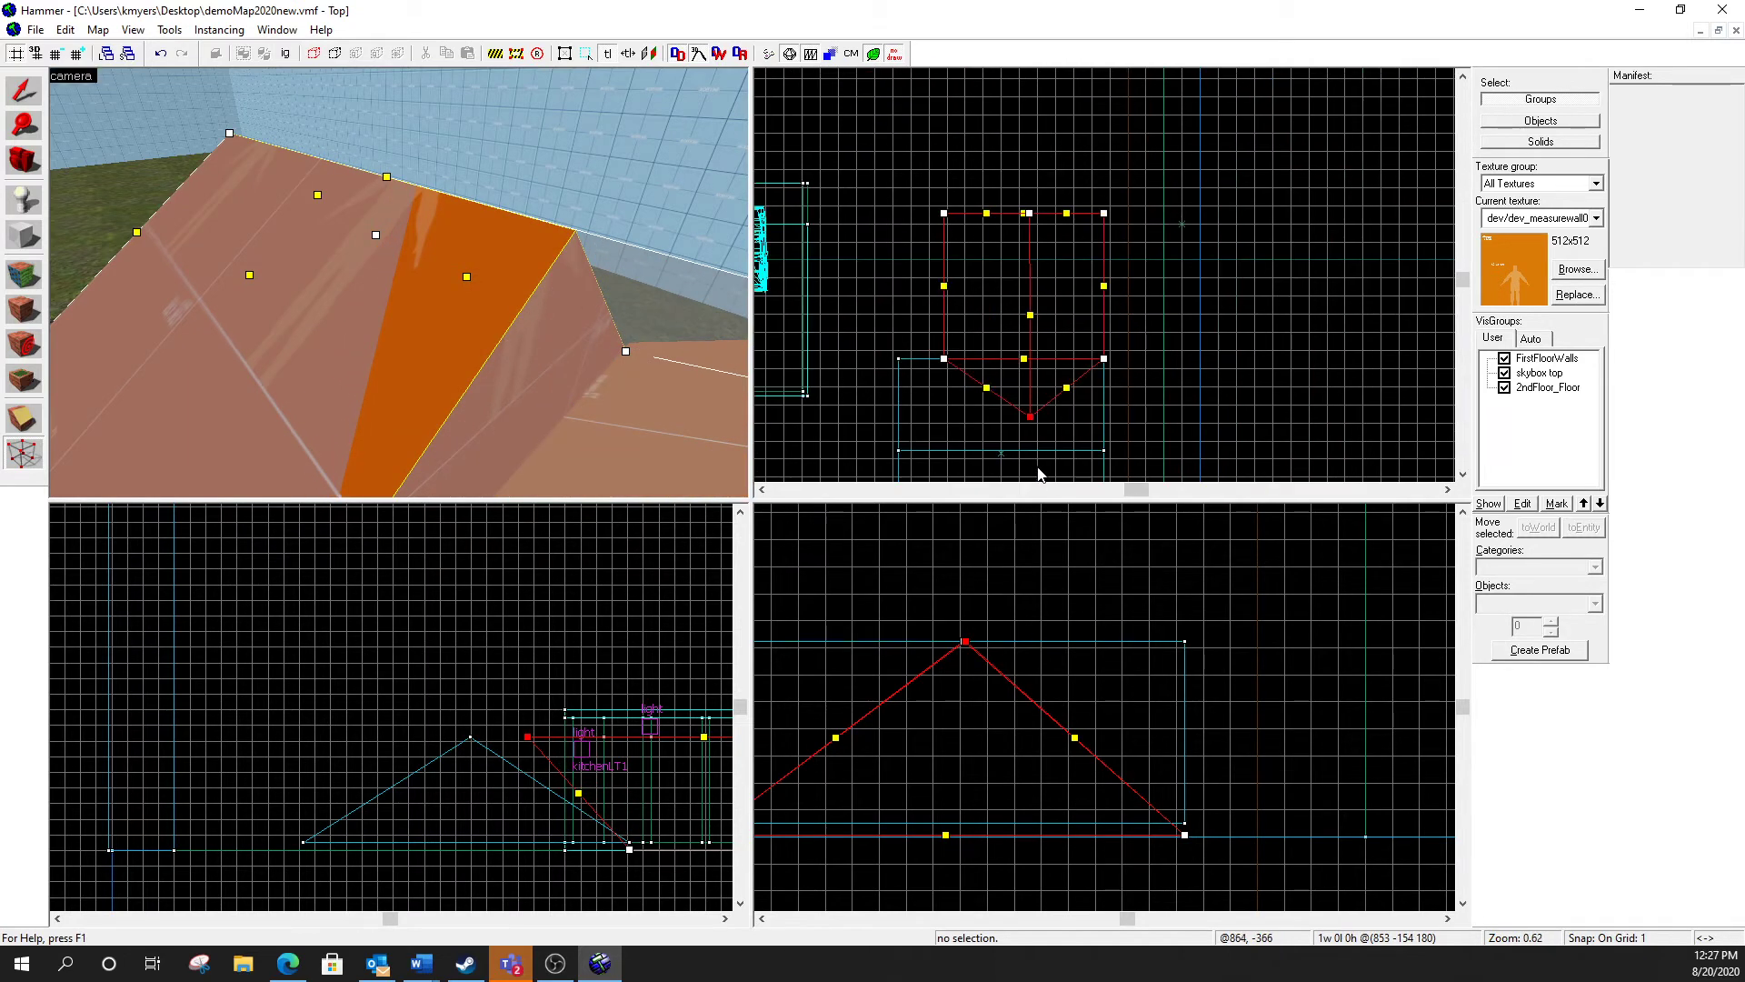
Step: Move the prism's selected ridge vertex the rest of the way onto the neighbouring prism's ridge line in the top view
scroll(1040, 473, up, 4)
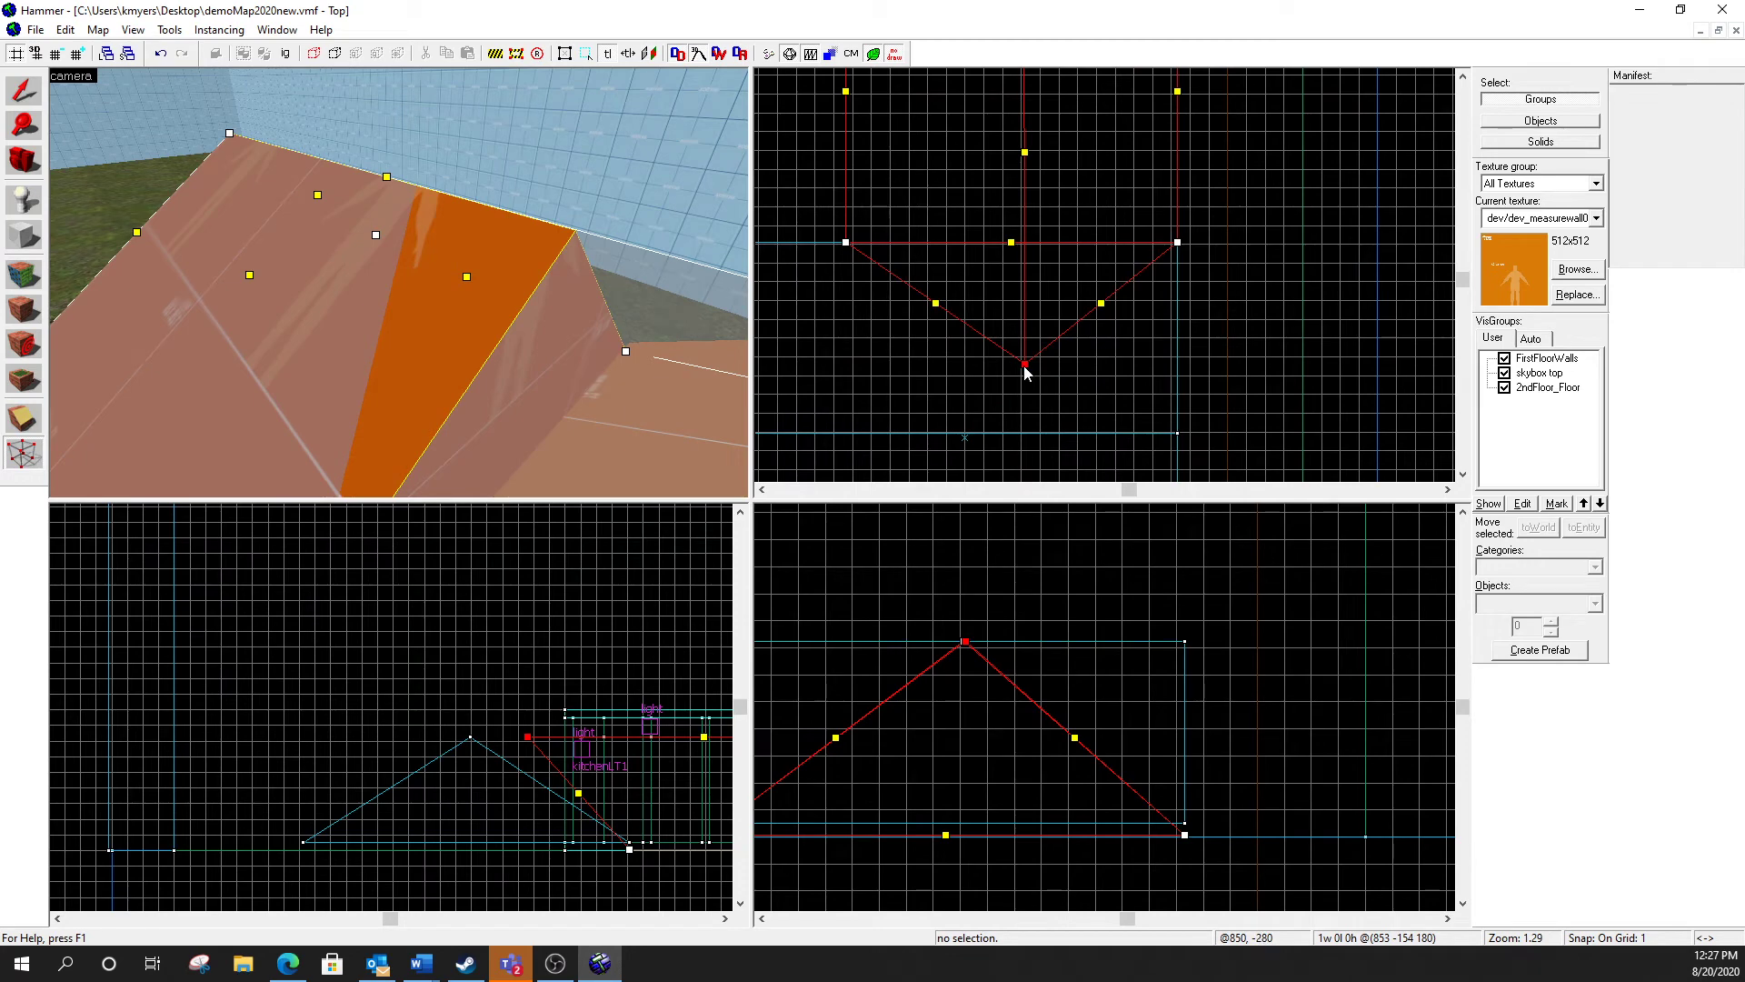
drag(1025, 365, 1025, 427)
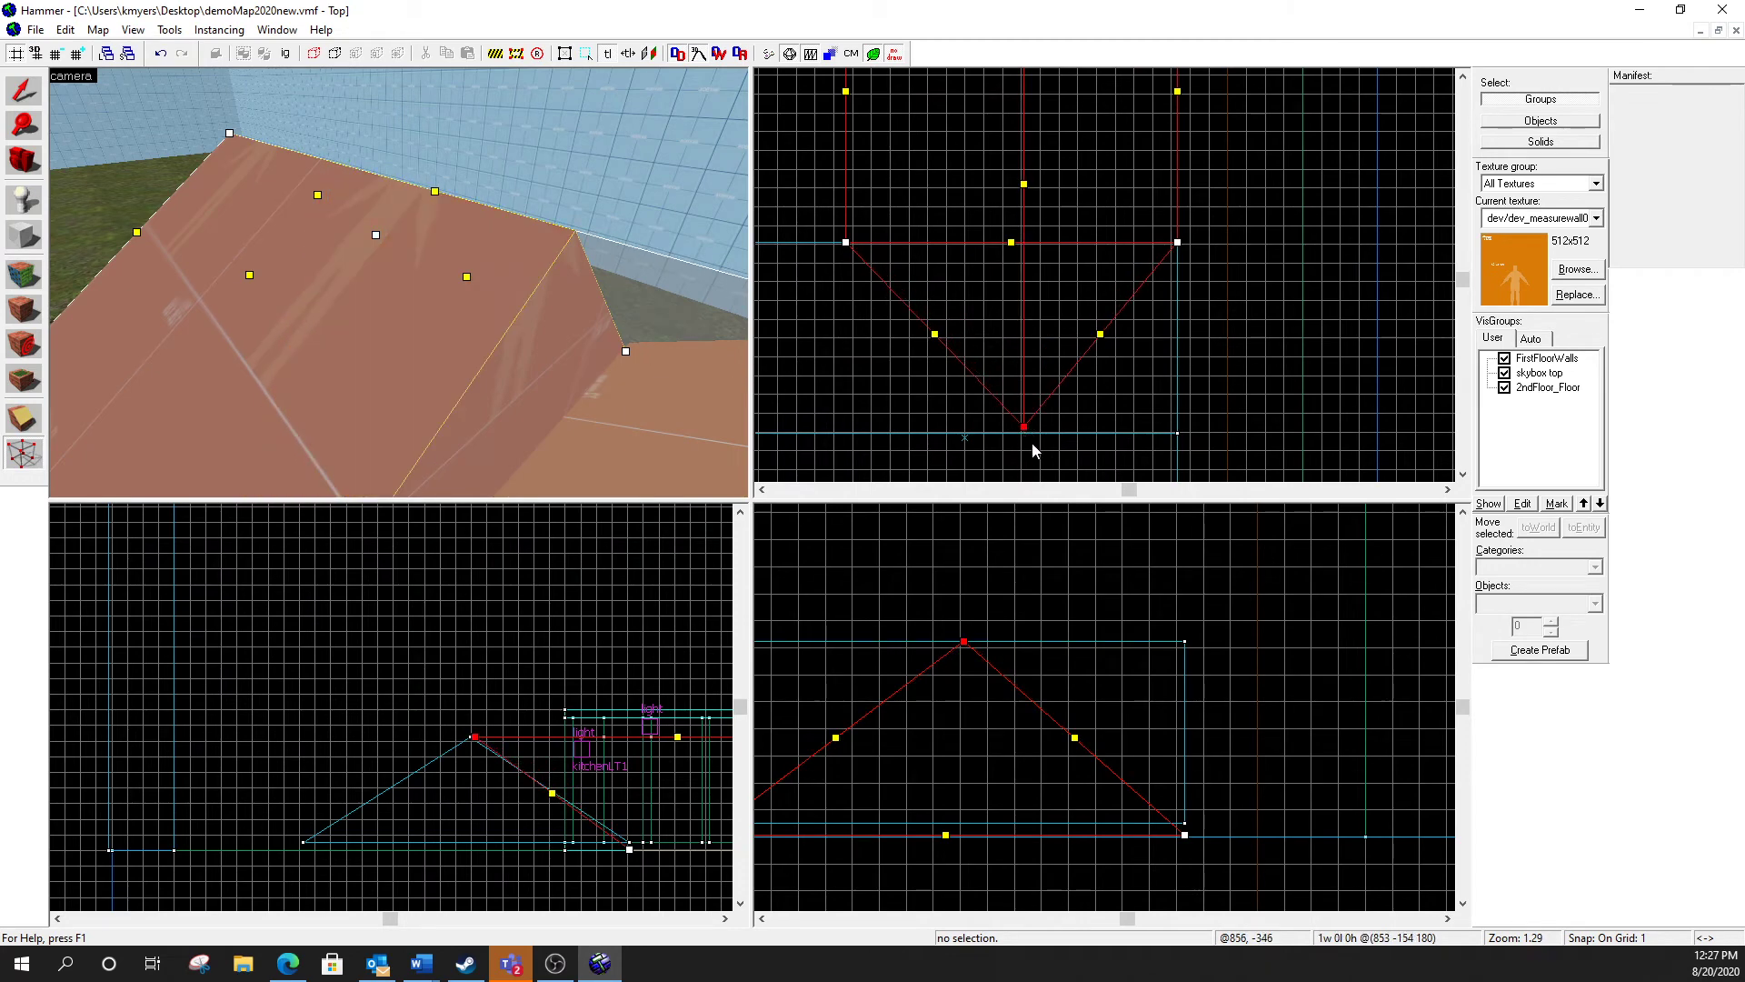
scroll(1032, 449, up, 8)
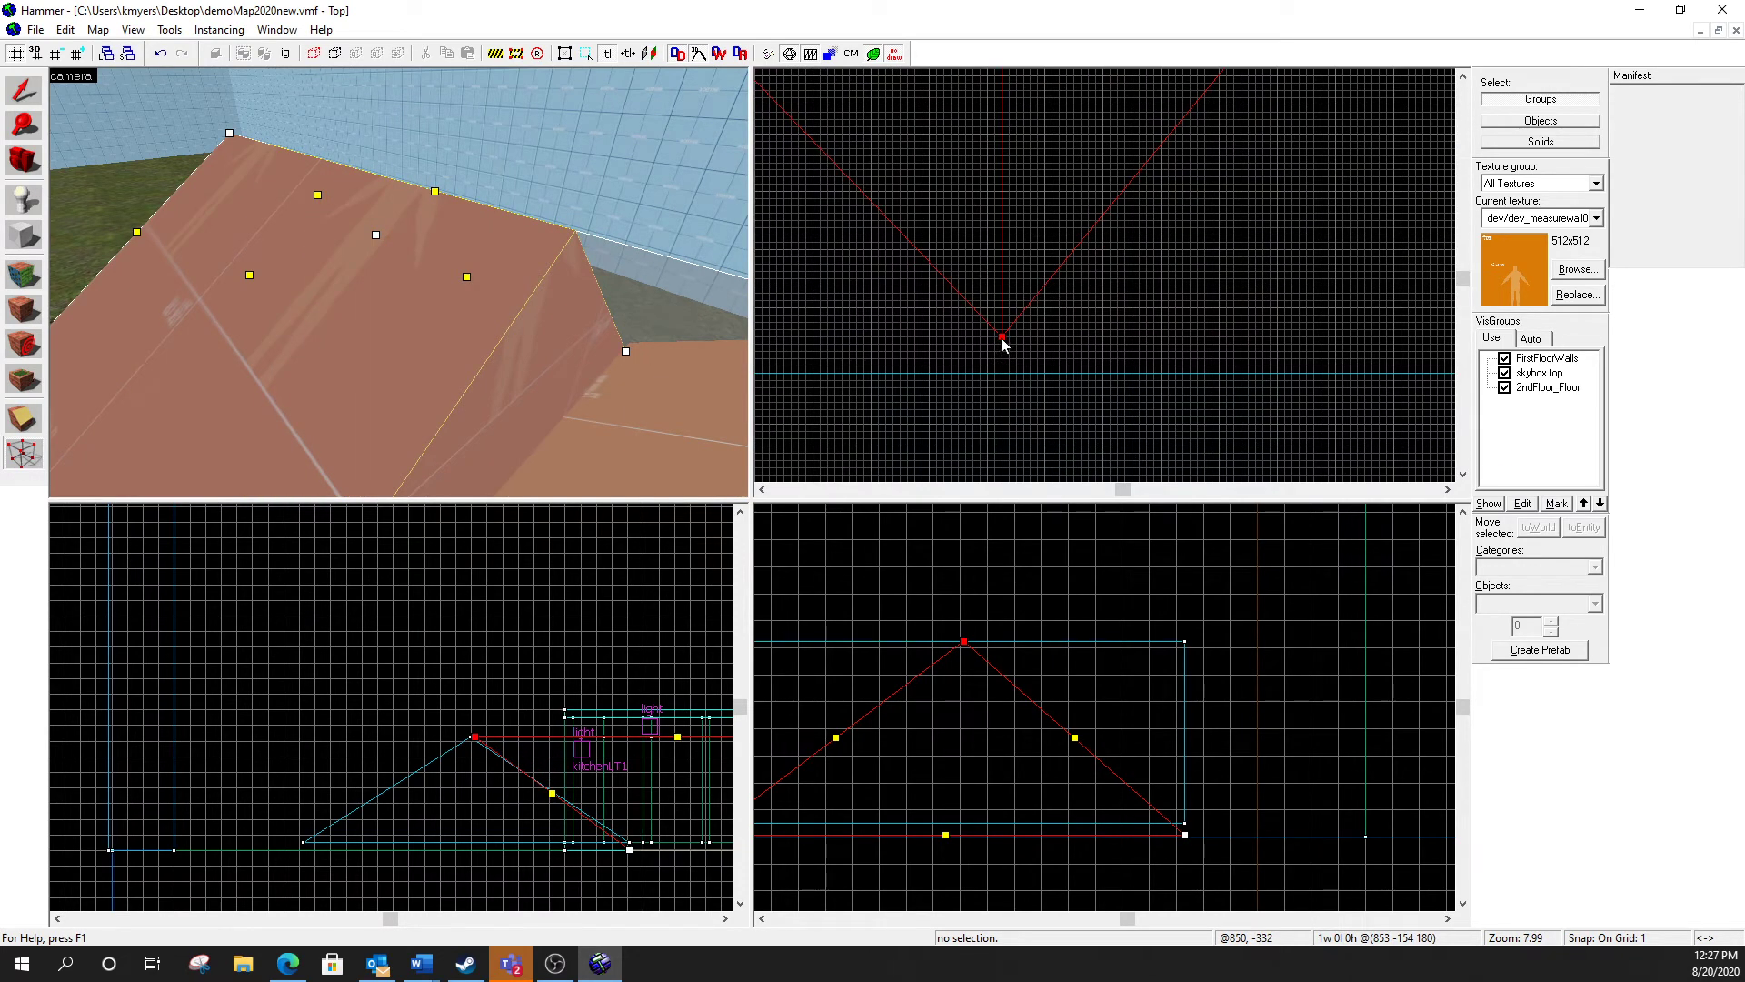
drag(1001, 337, 1001, 373)
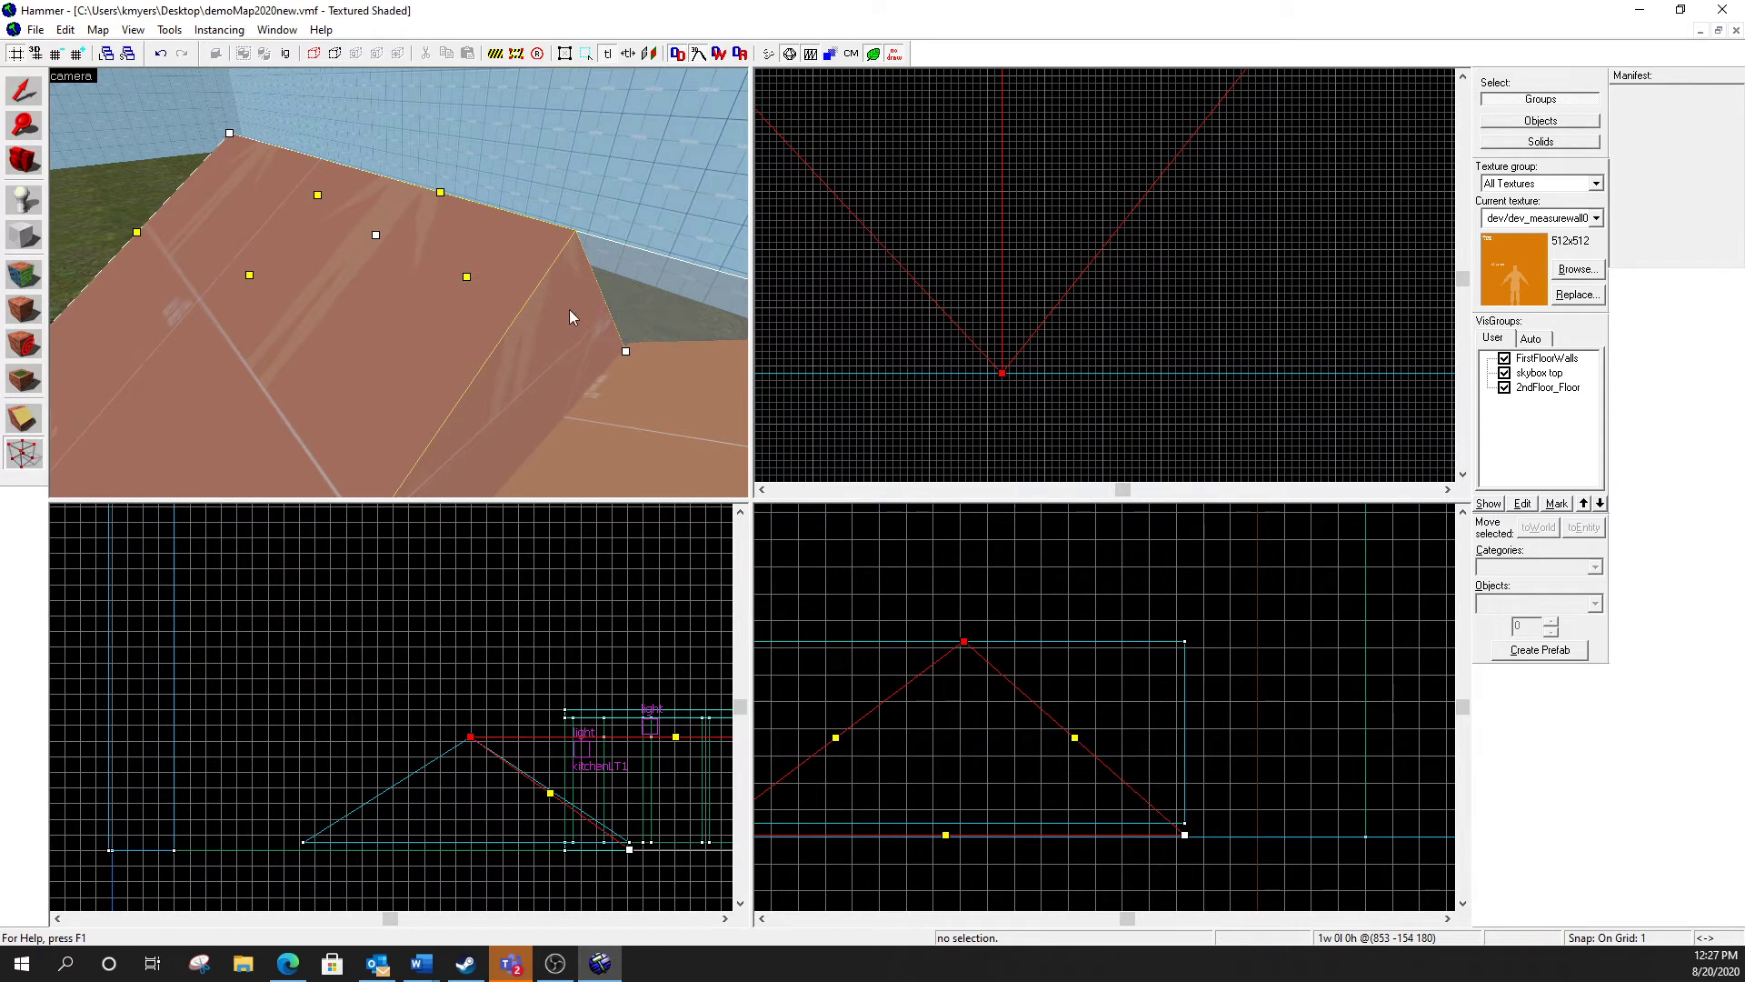
Step: Examine the extended ridge and its junction with the neighbouring prism from several sides in the 3D view, deselecting the prism partway
key(z)
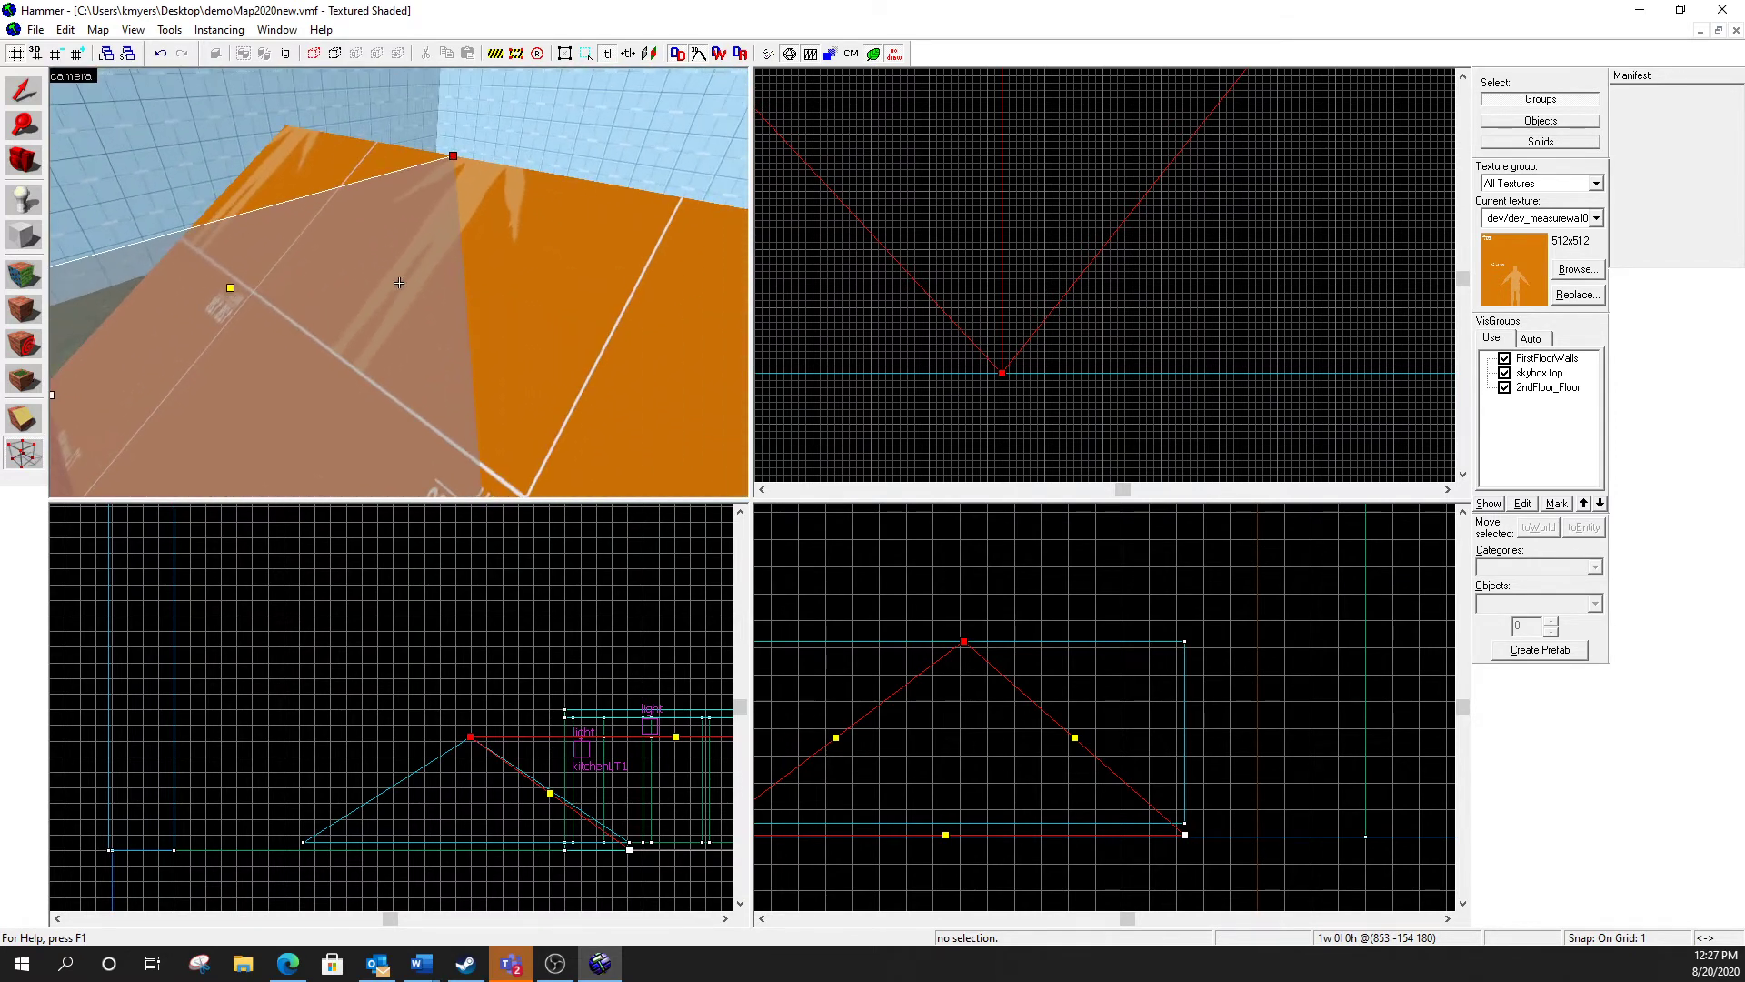
key(d)
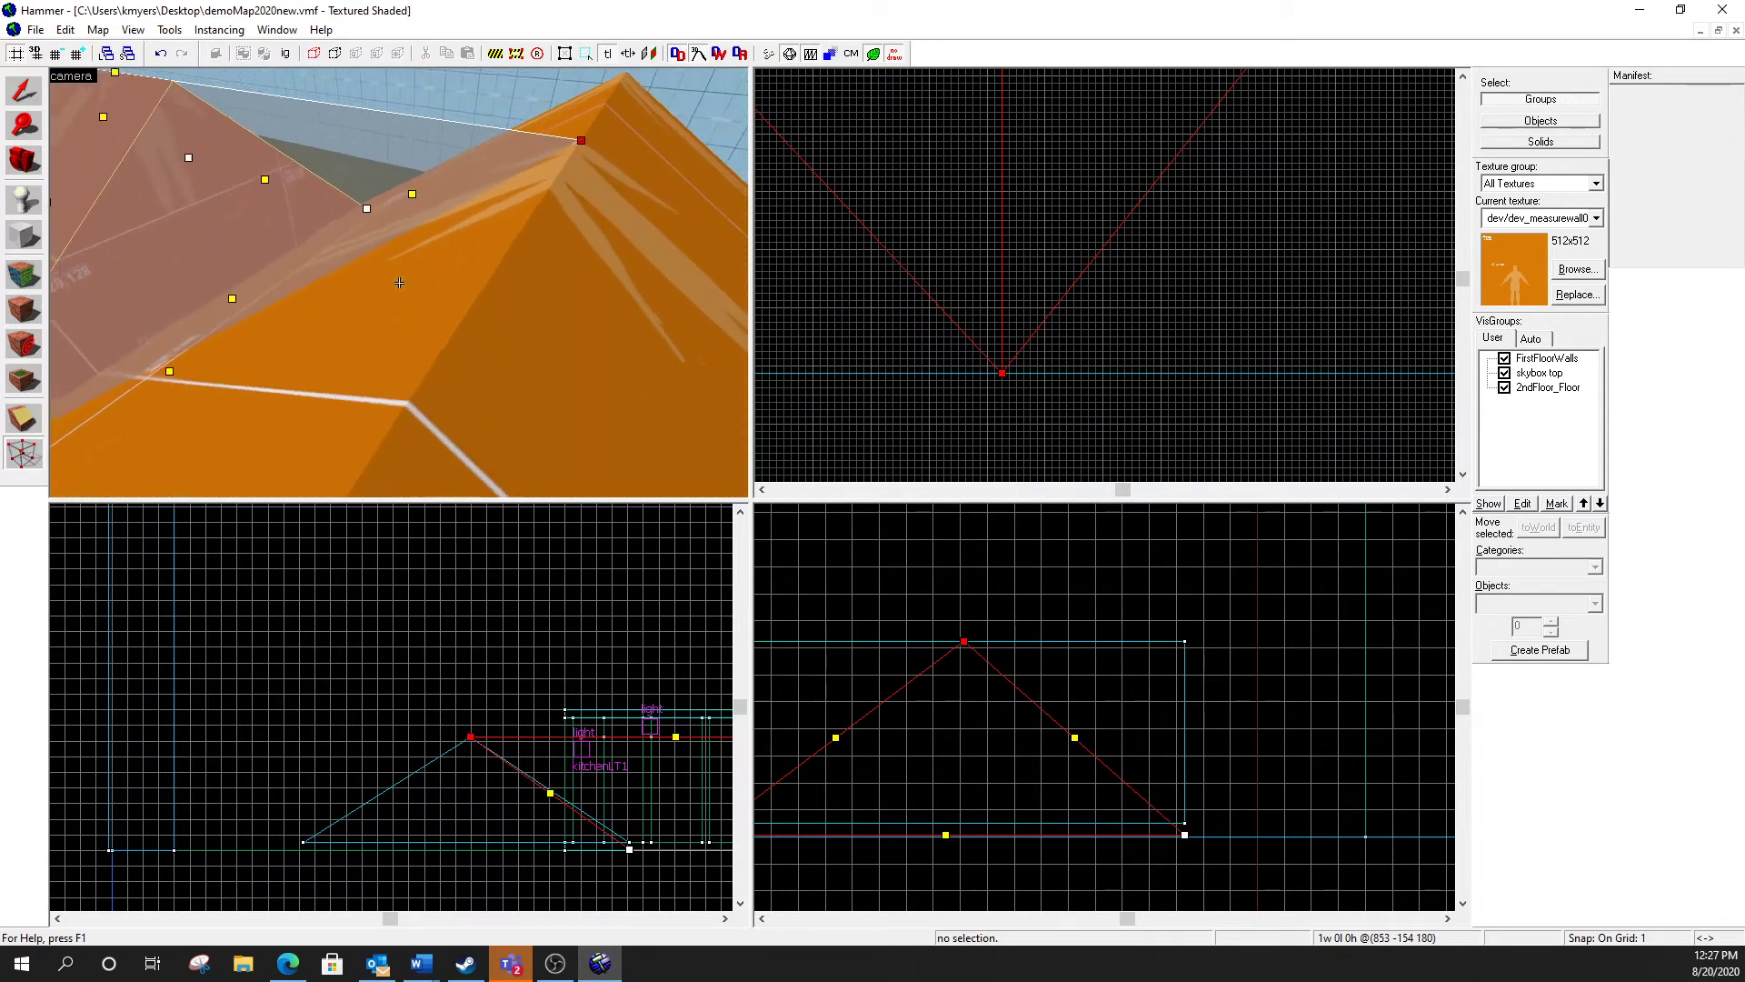
key(s)
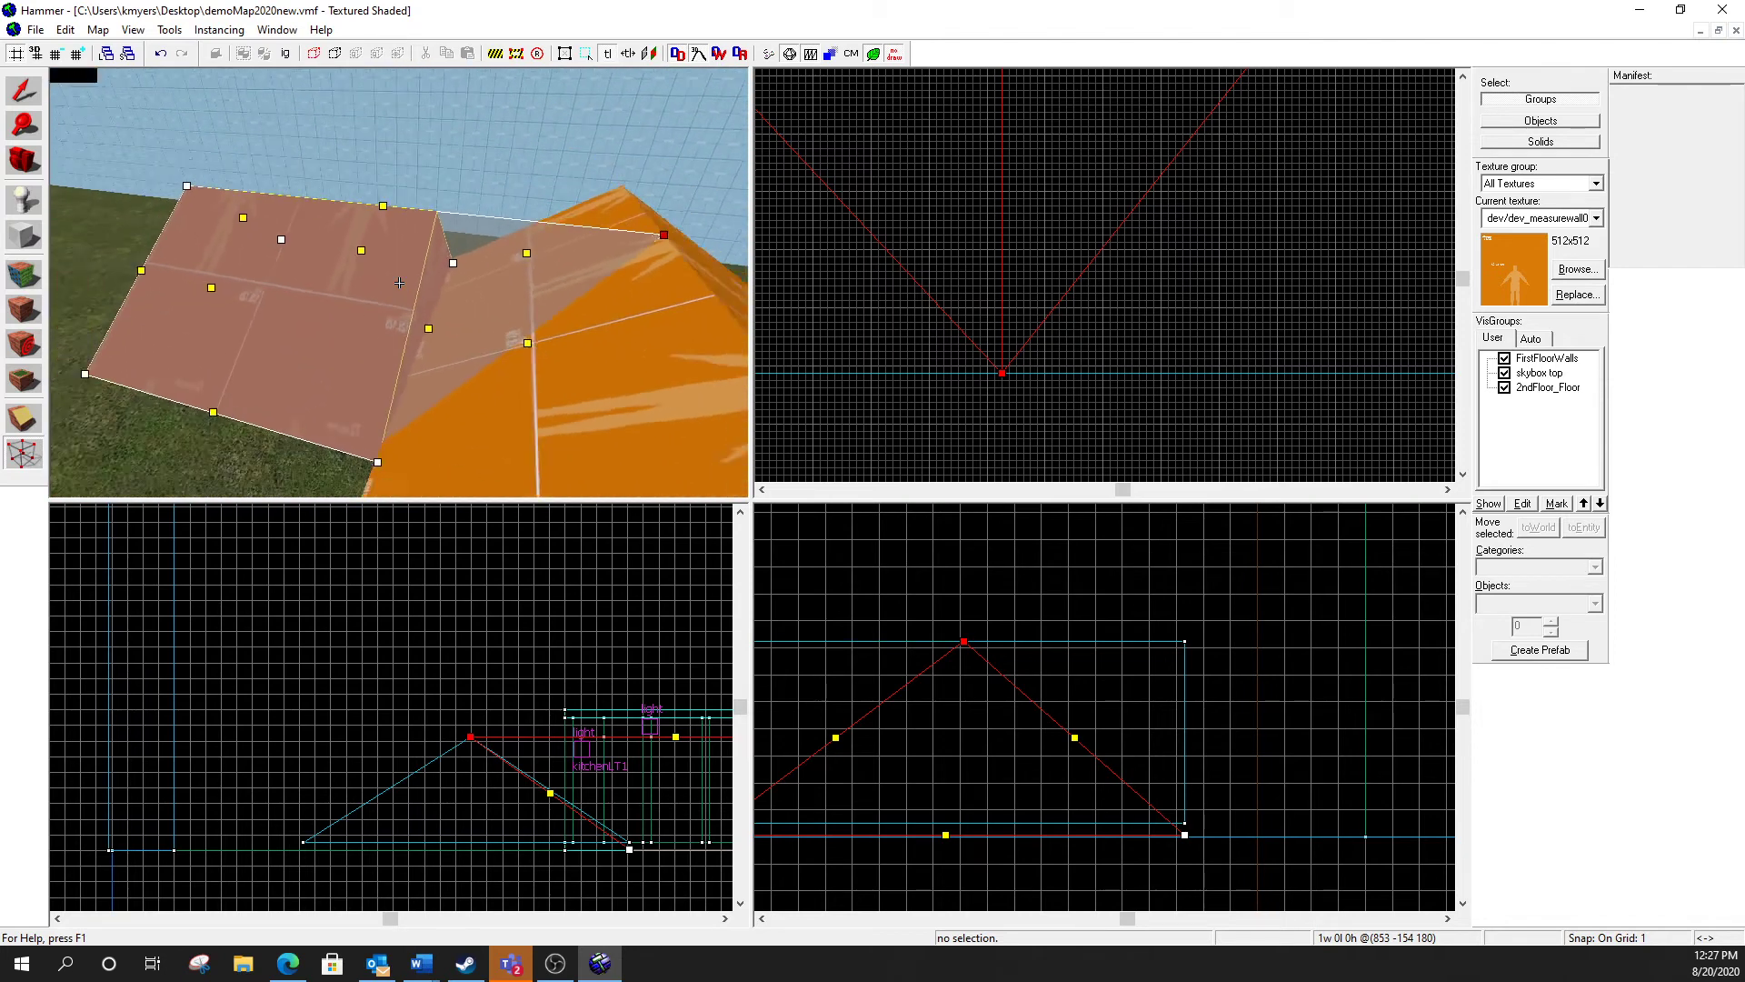
key(w)
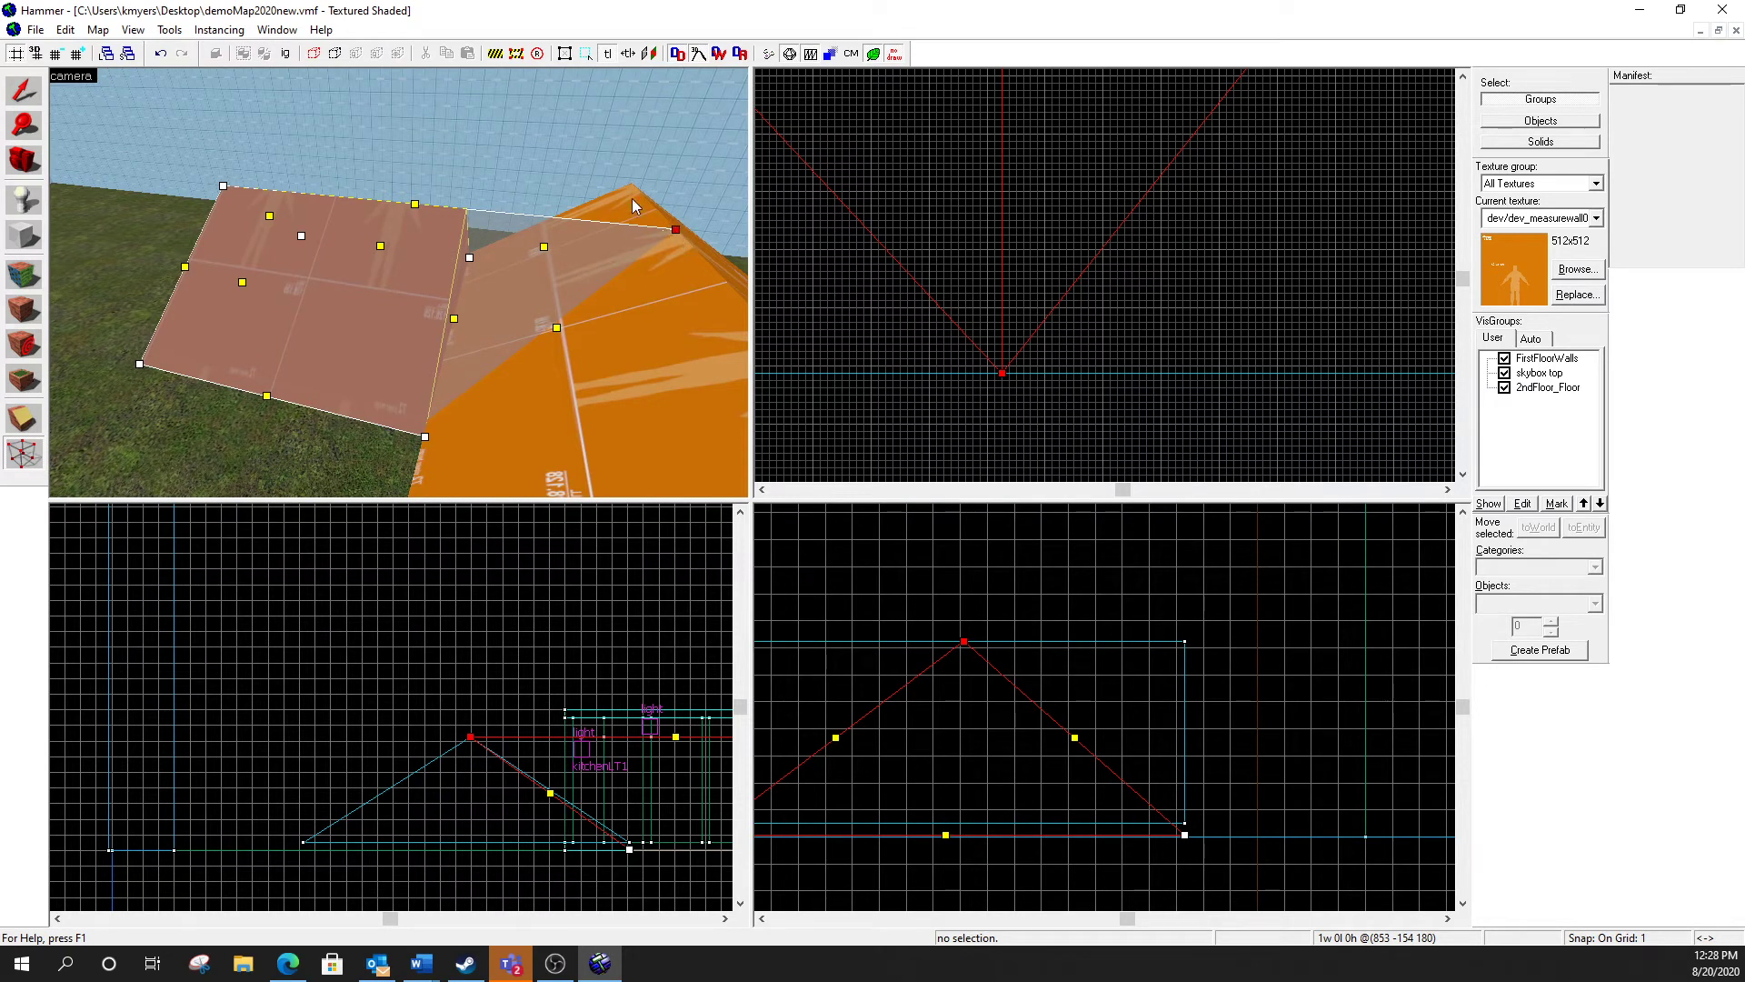
click(532, 181)
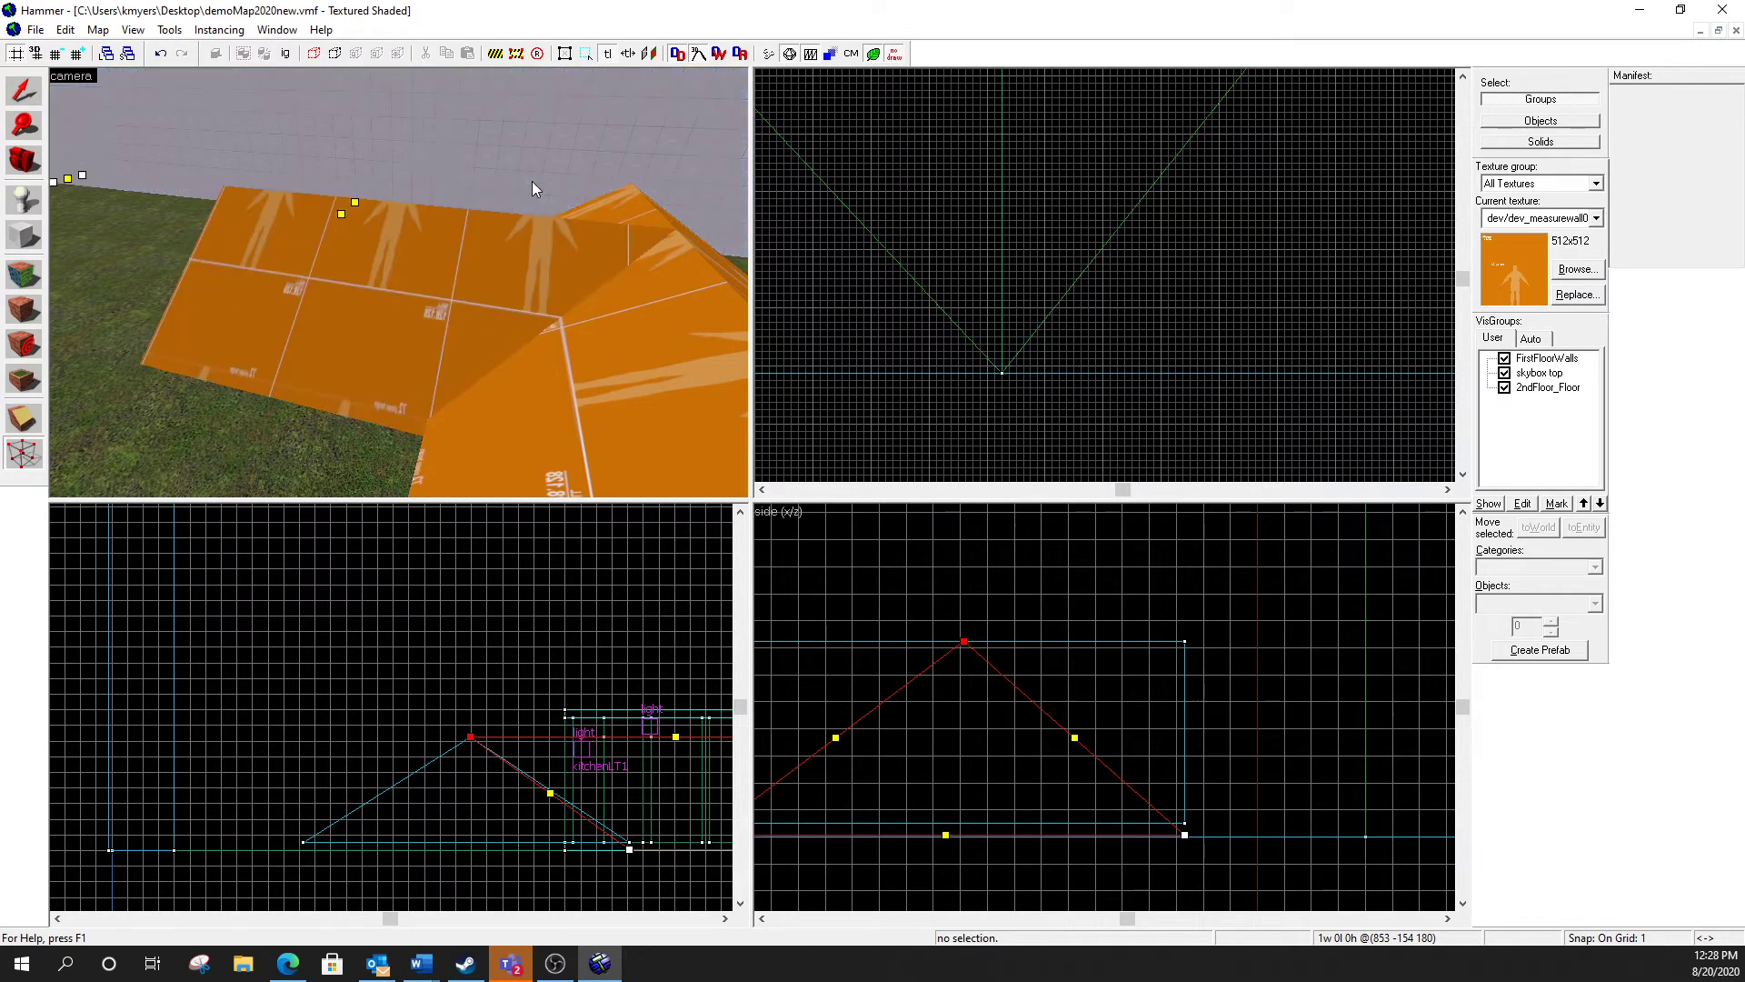
key(z)
key(w)
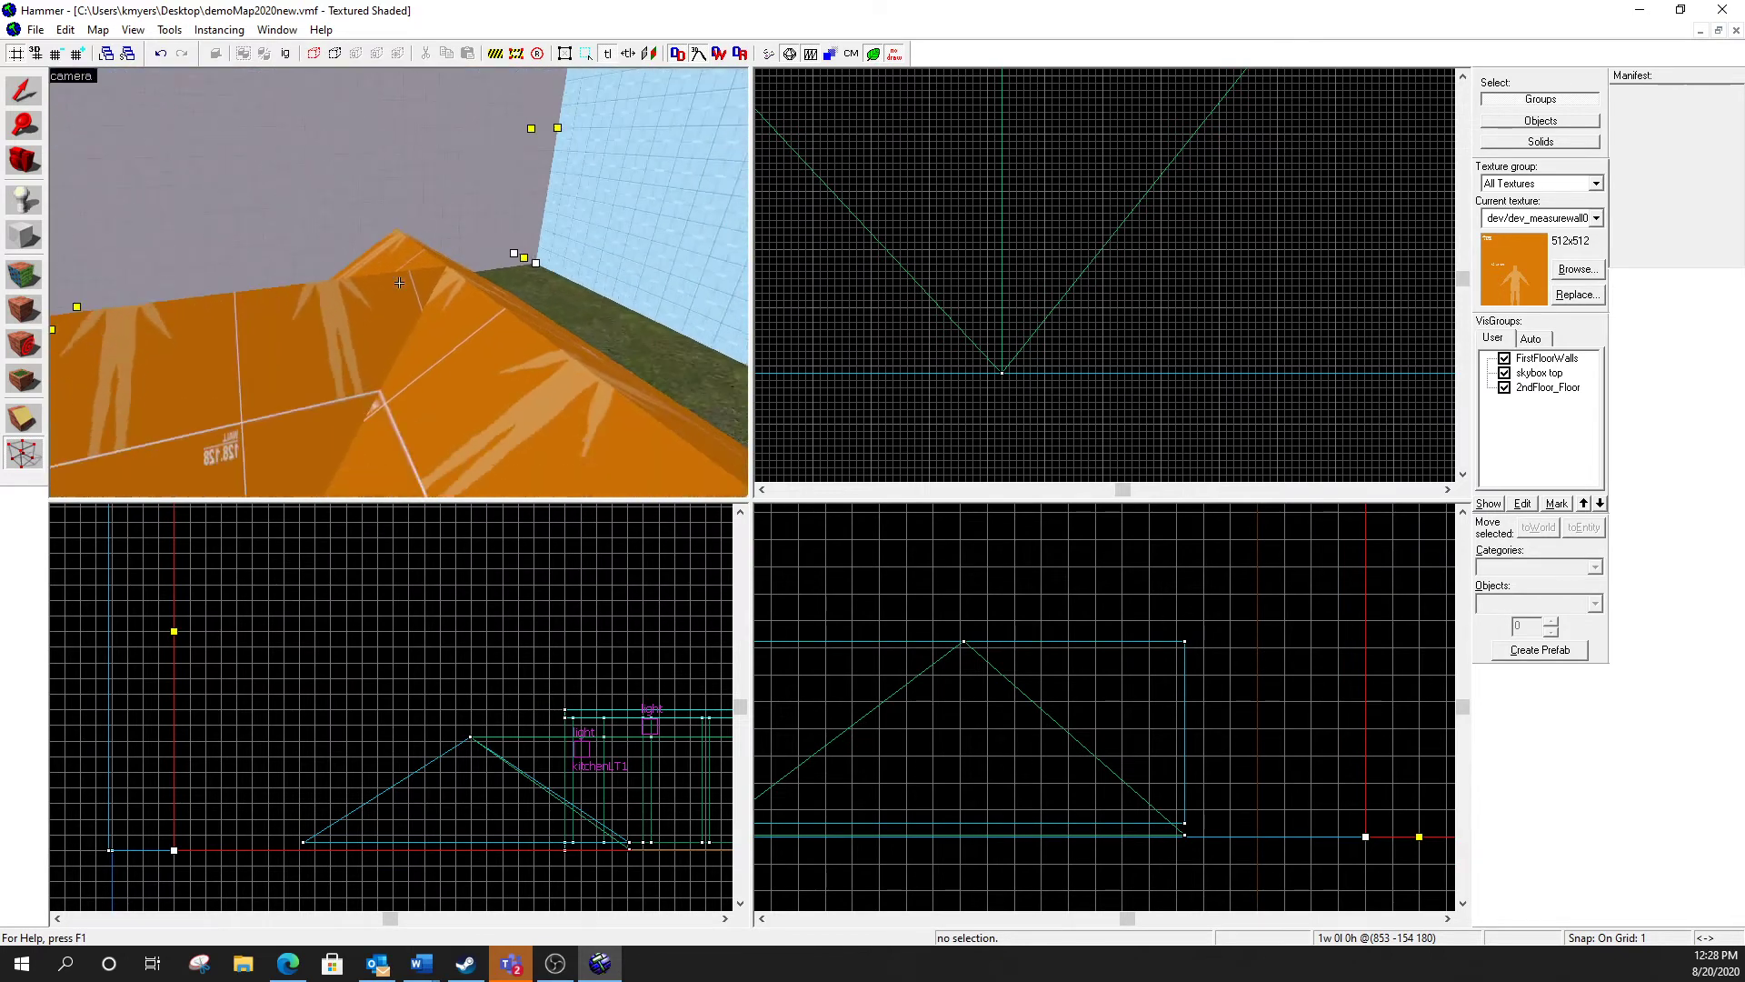
key(d)
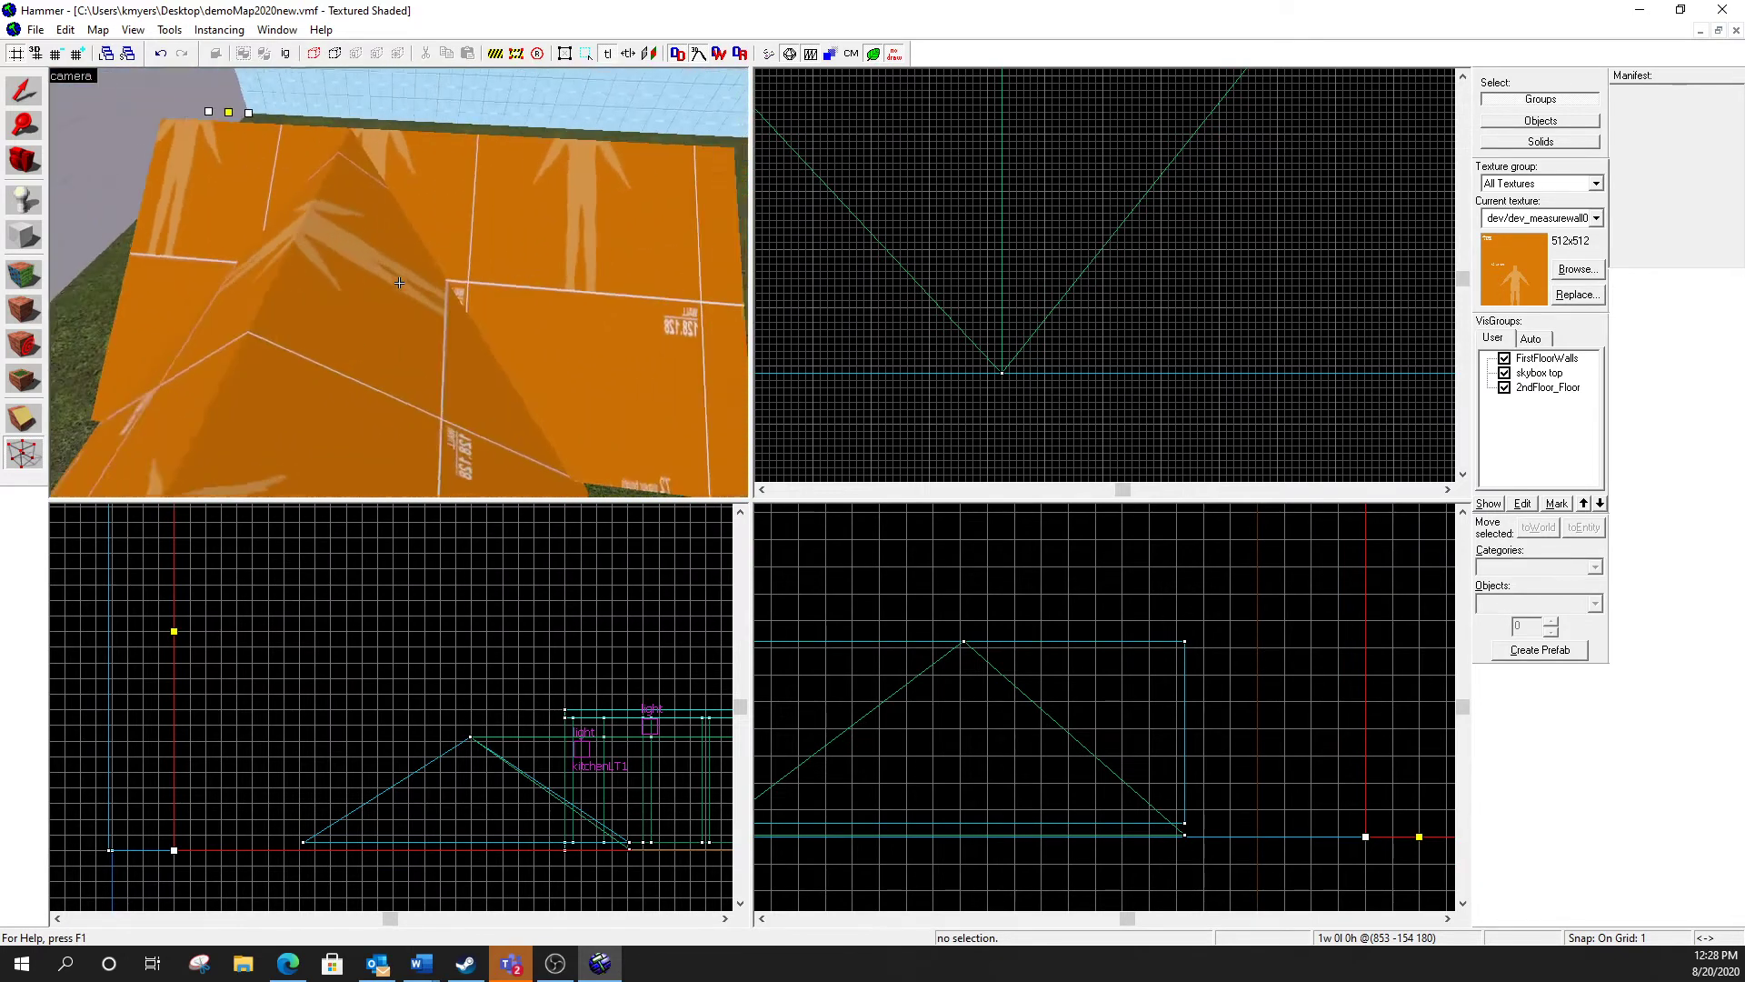
key(w)
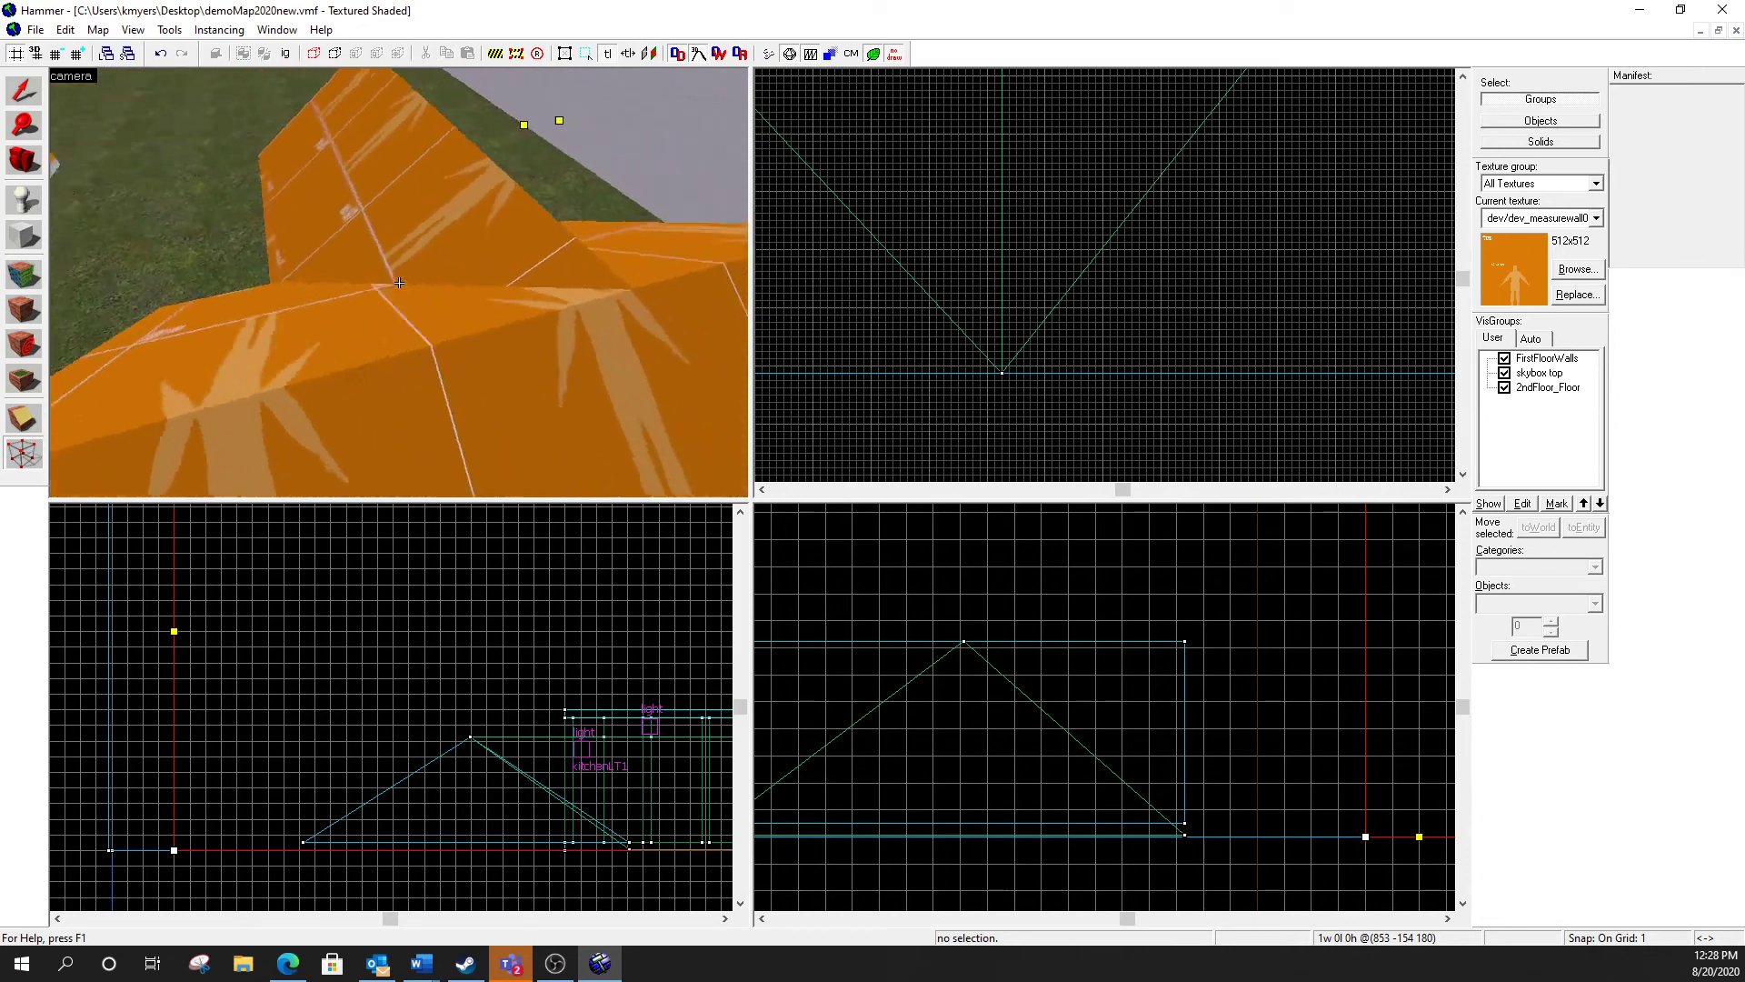
key(a)
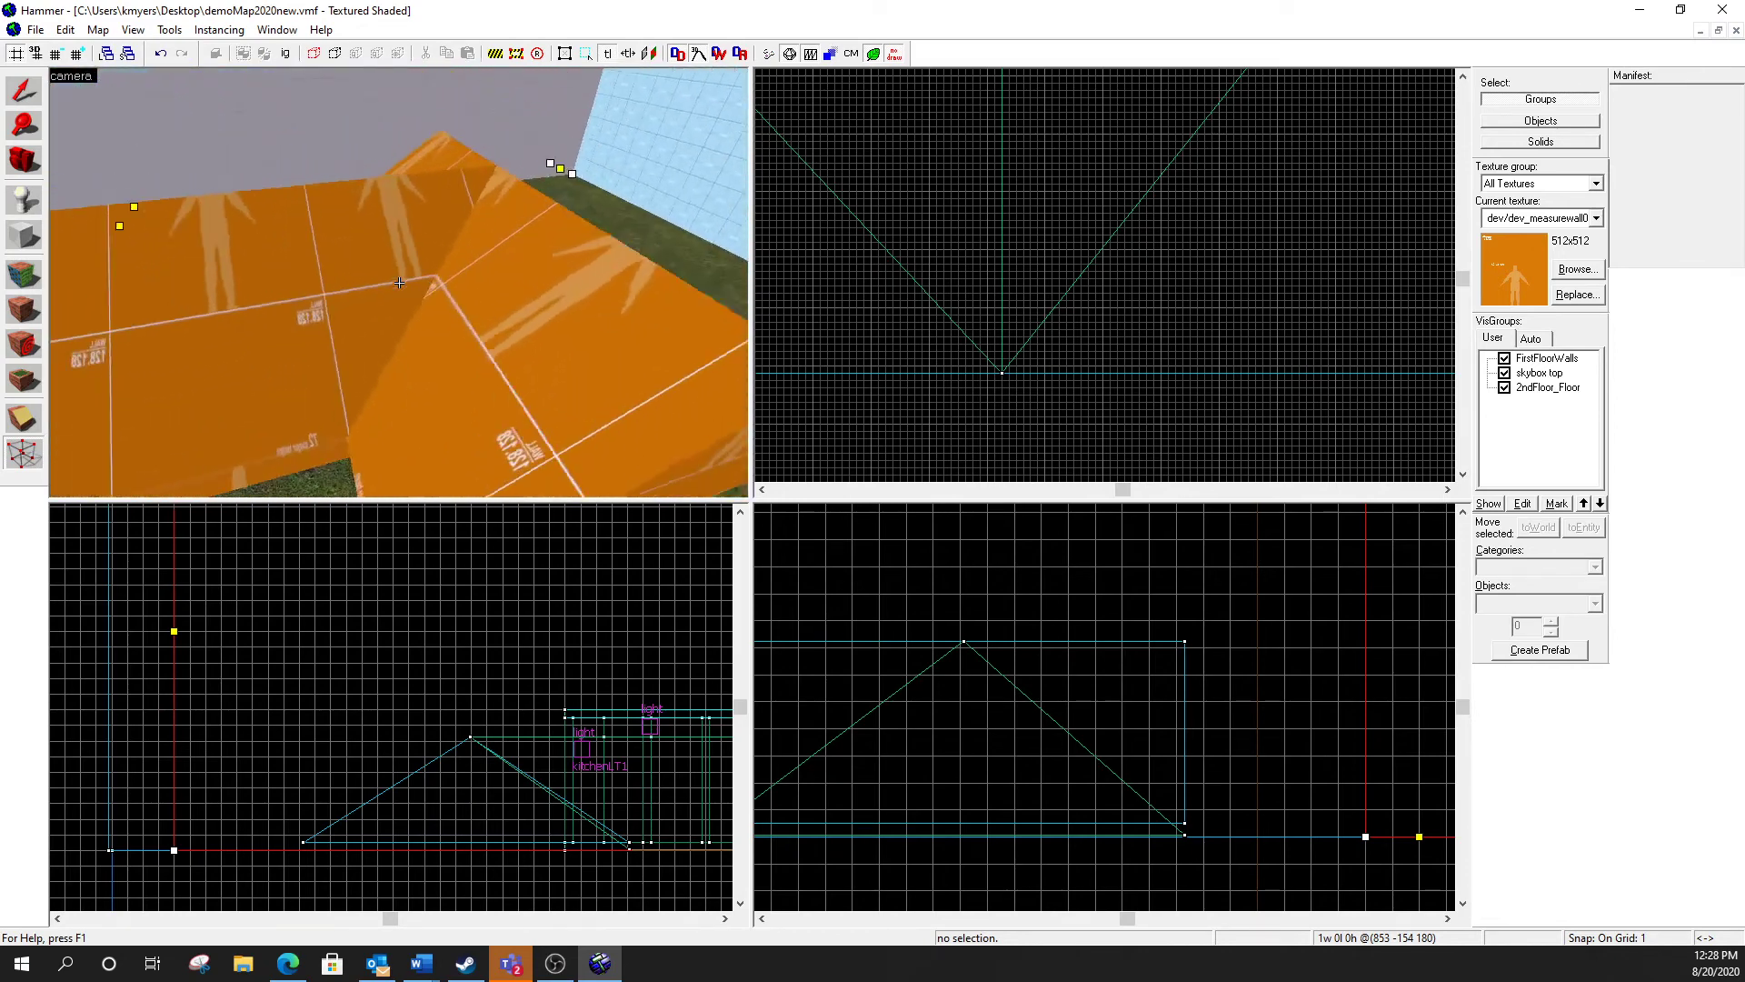
key(d)
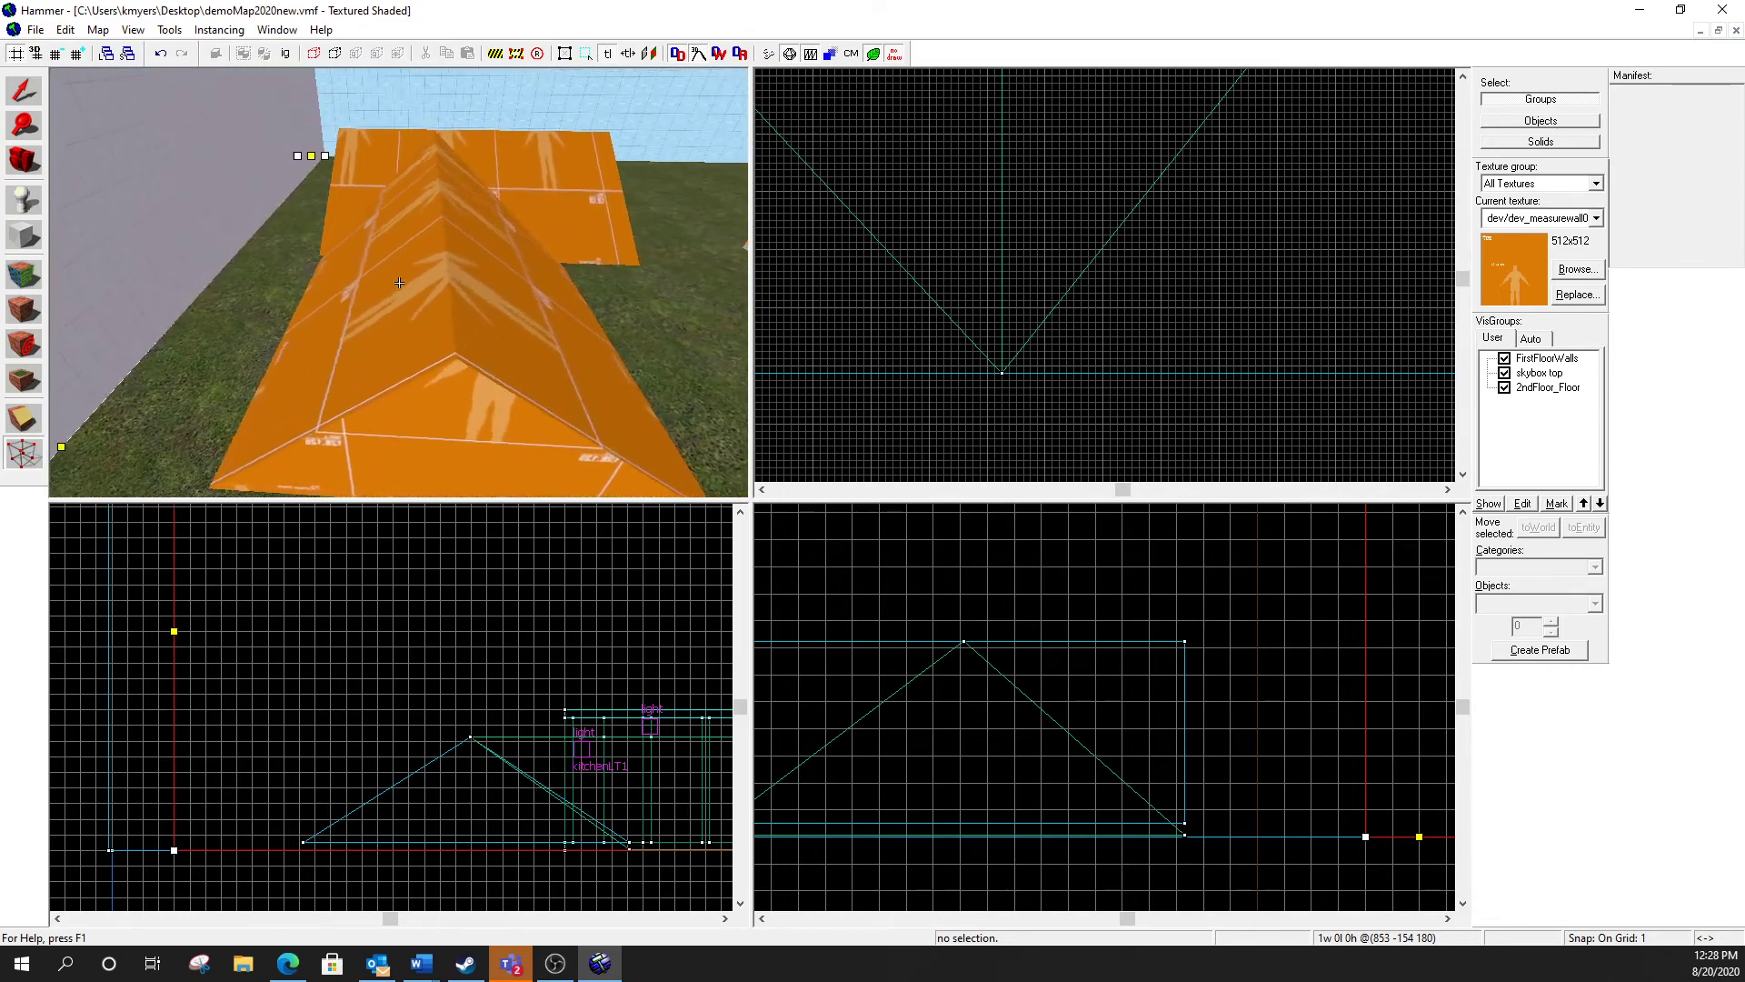
key(a)
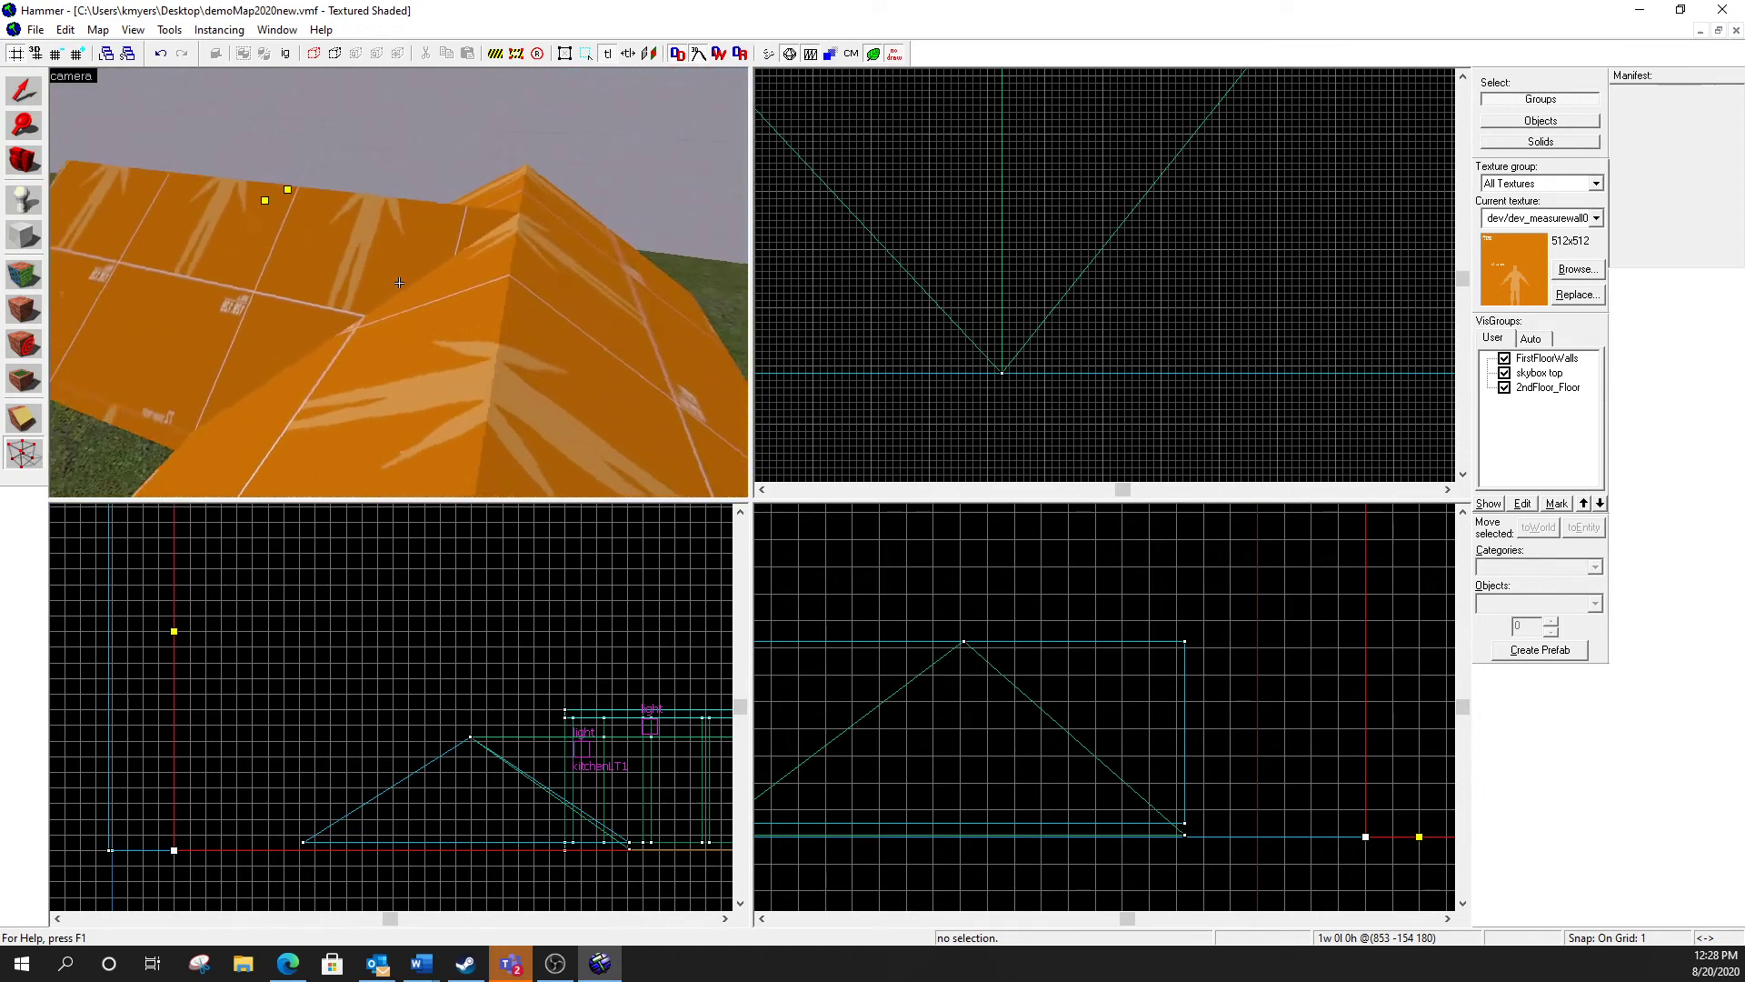
key(w)
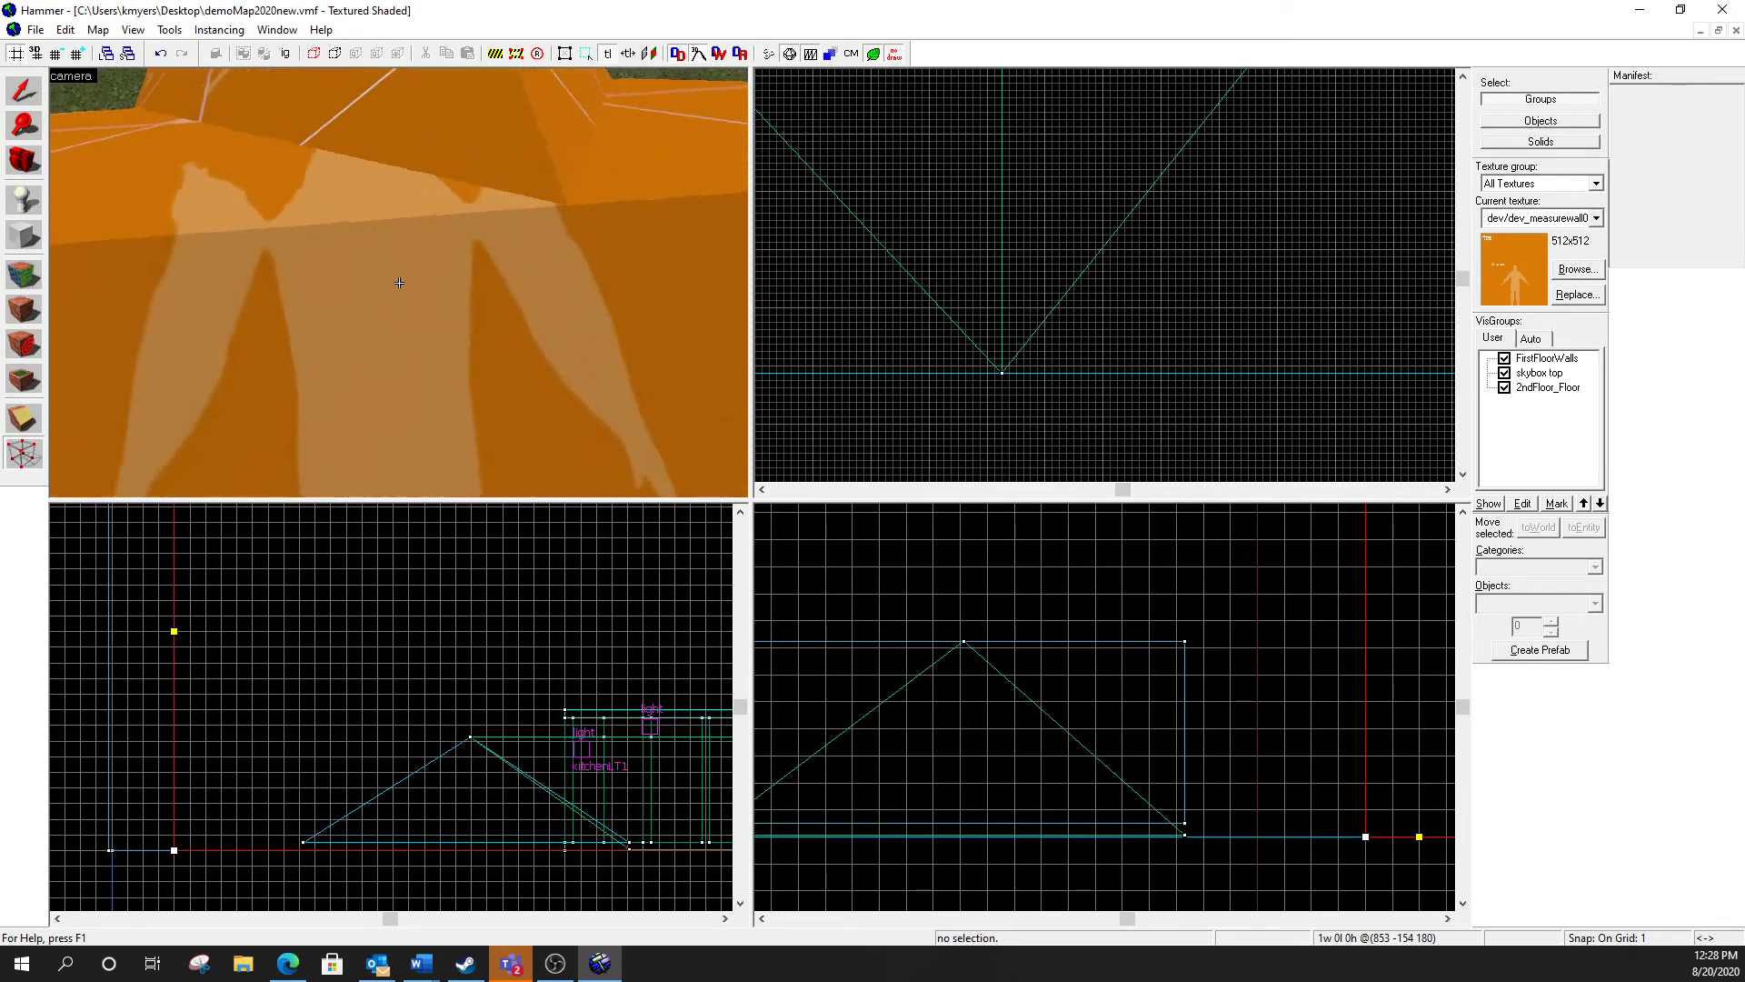
key(s)
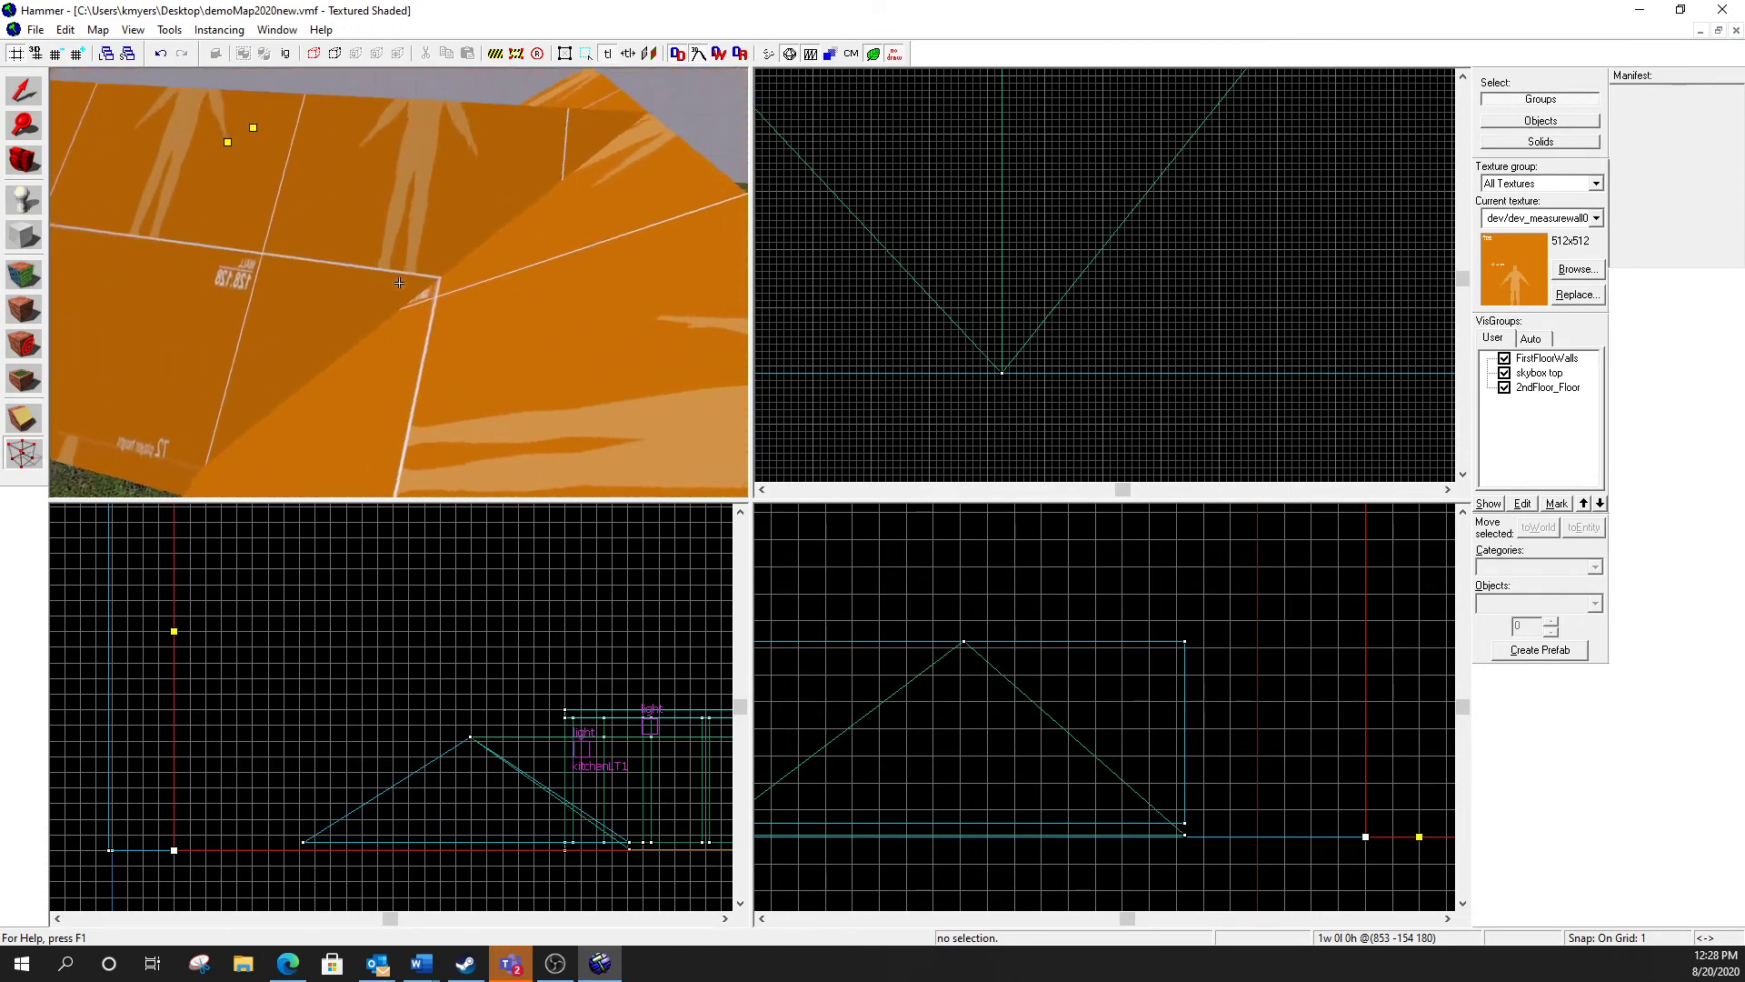
key(a)
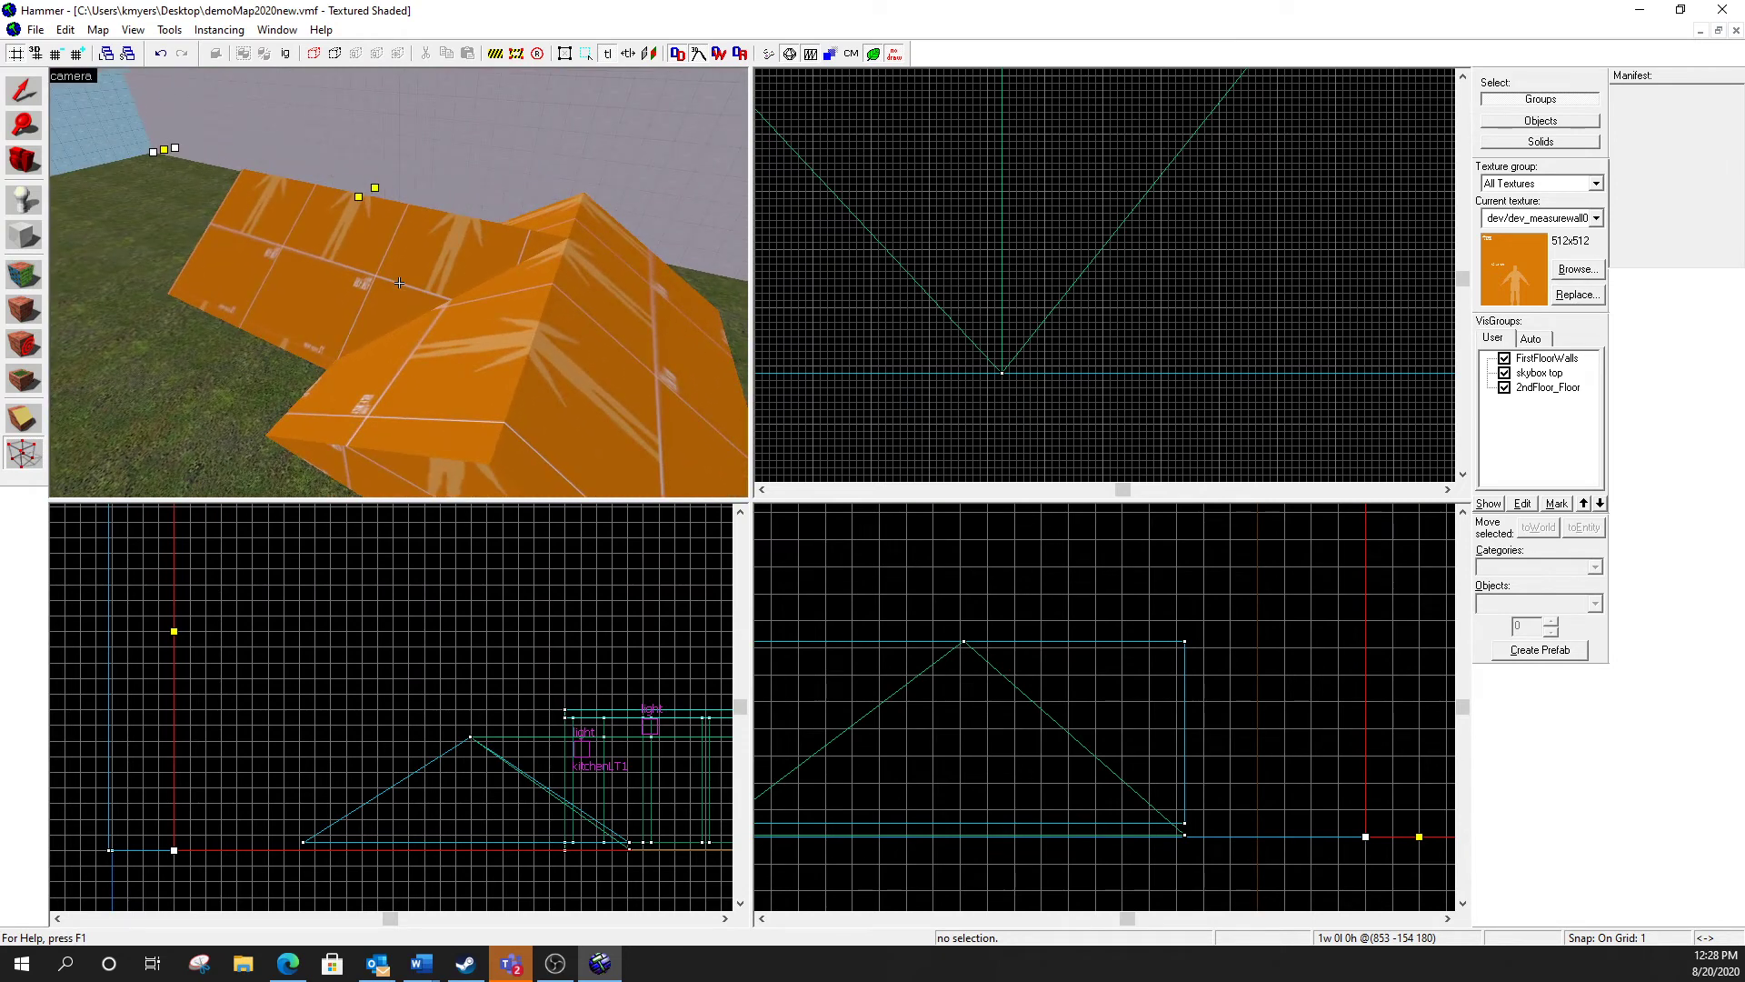
Step: Leave vertex editing and undo the ridge extension
key(ctrl+z)
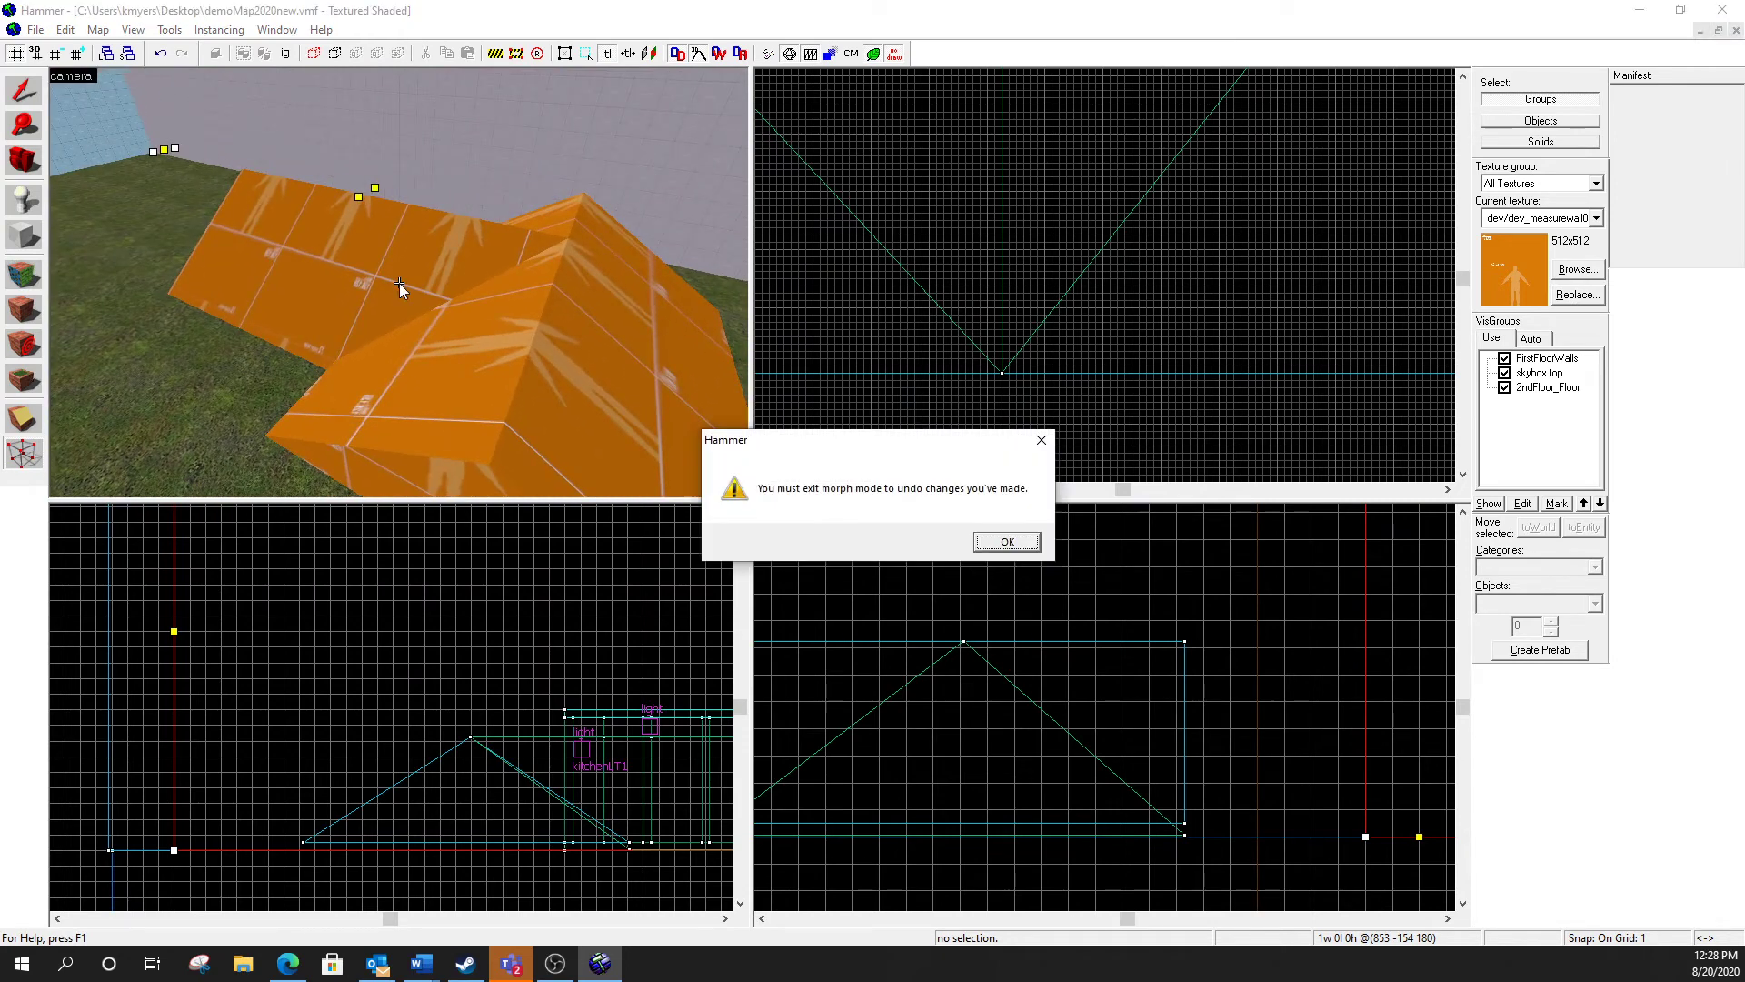
click(1005, 543)
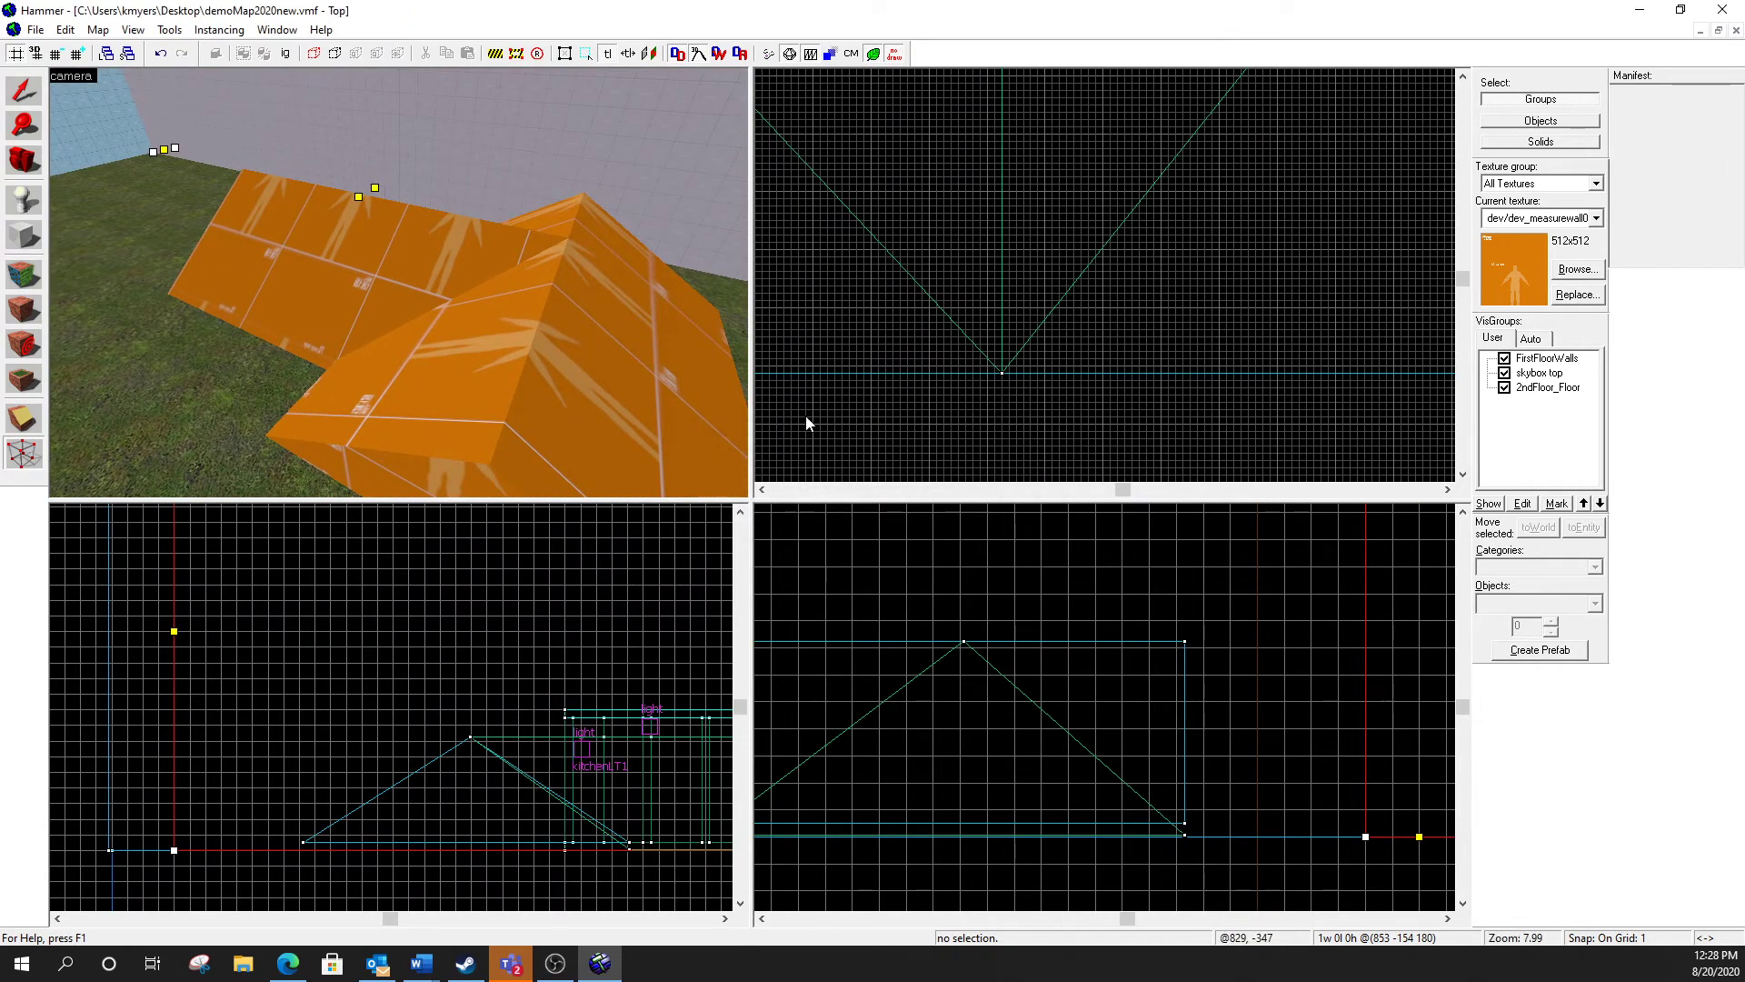
click(24, 90)
key(ctrl+z)
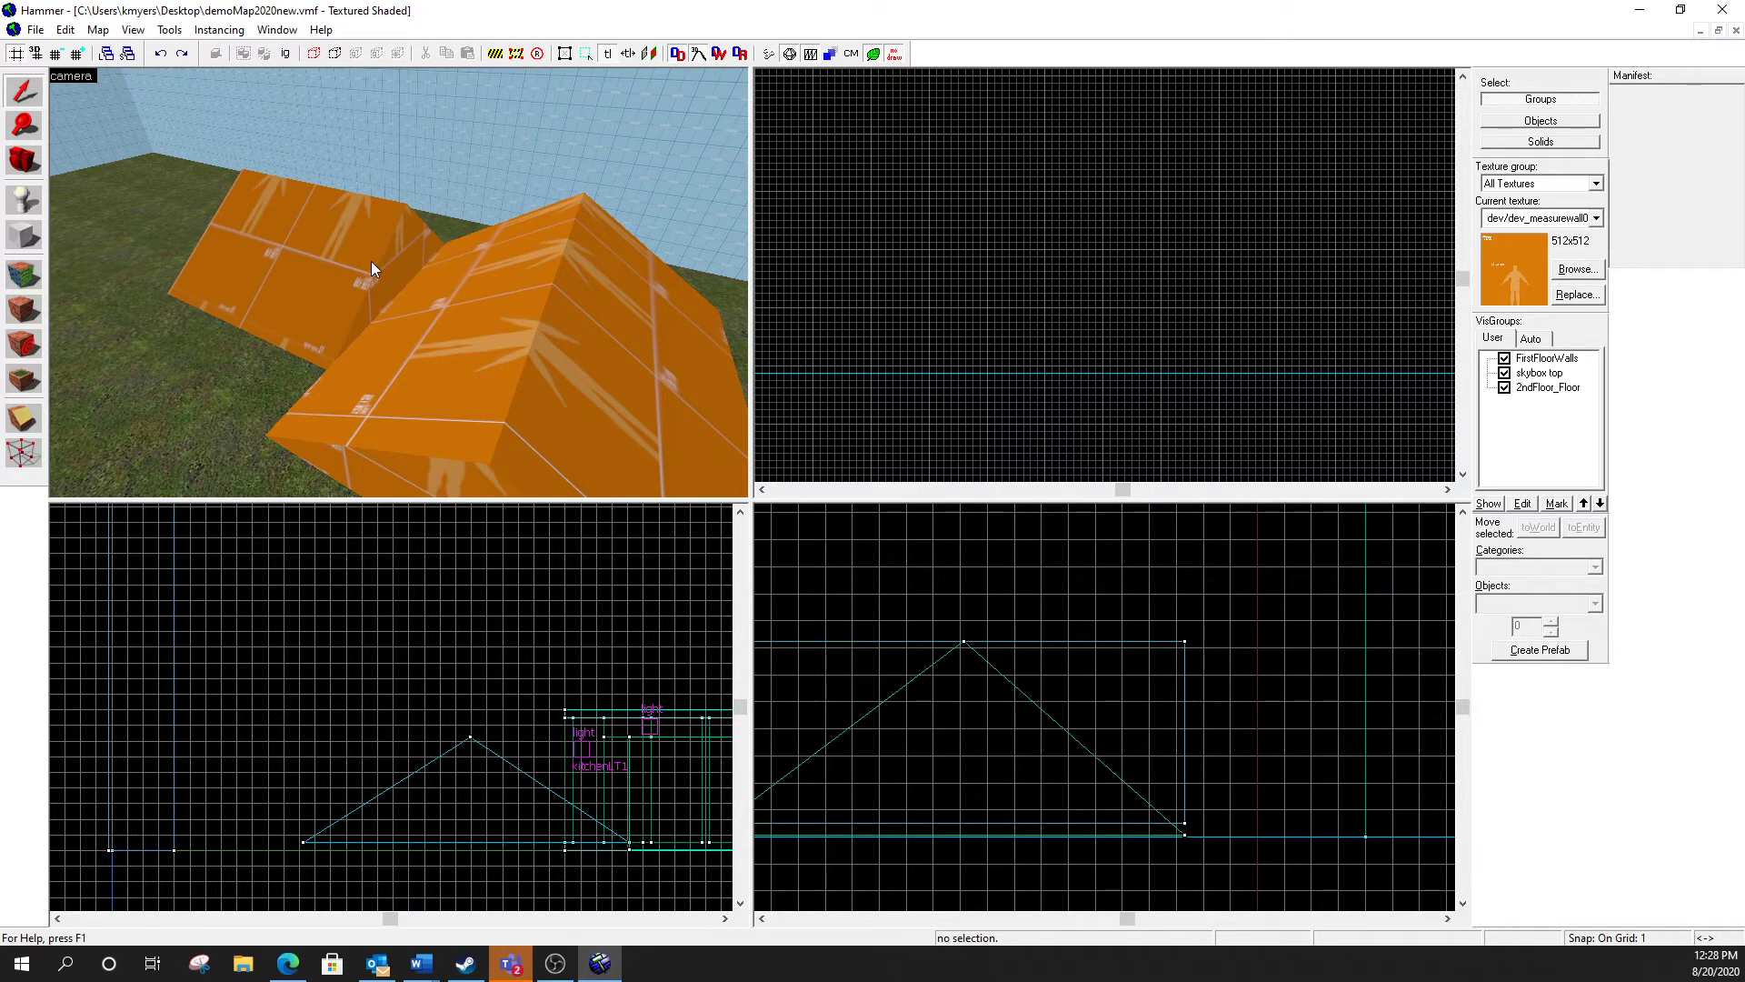
Step: Select the restored prism for vertex editing again and pick only its ridge vertex nearest the neighbouring prism
click(36, 460)
click(302, 238)
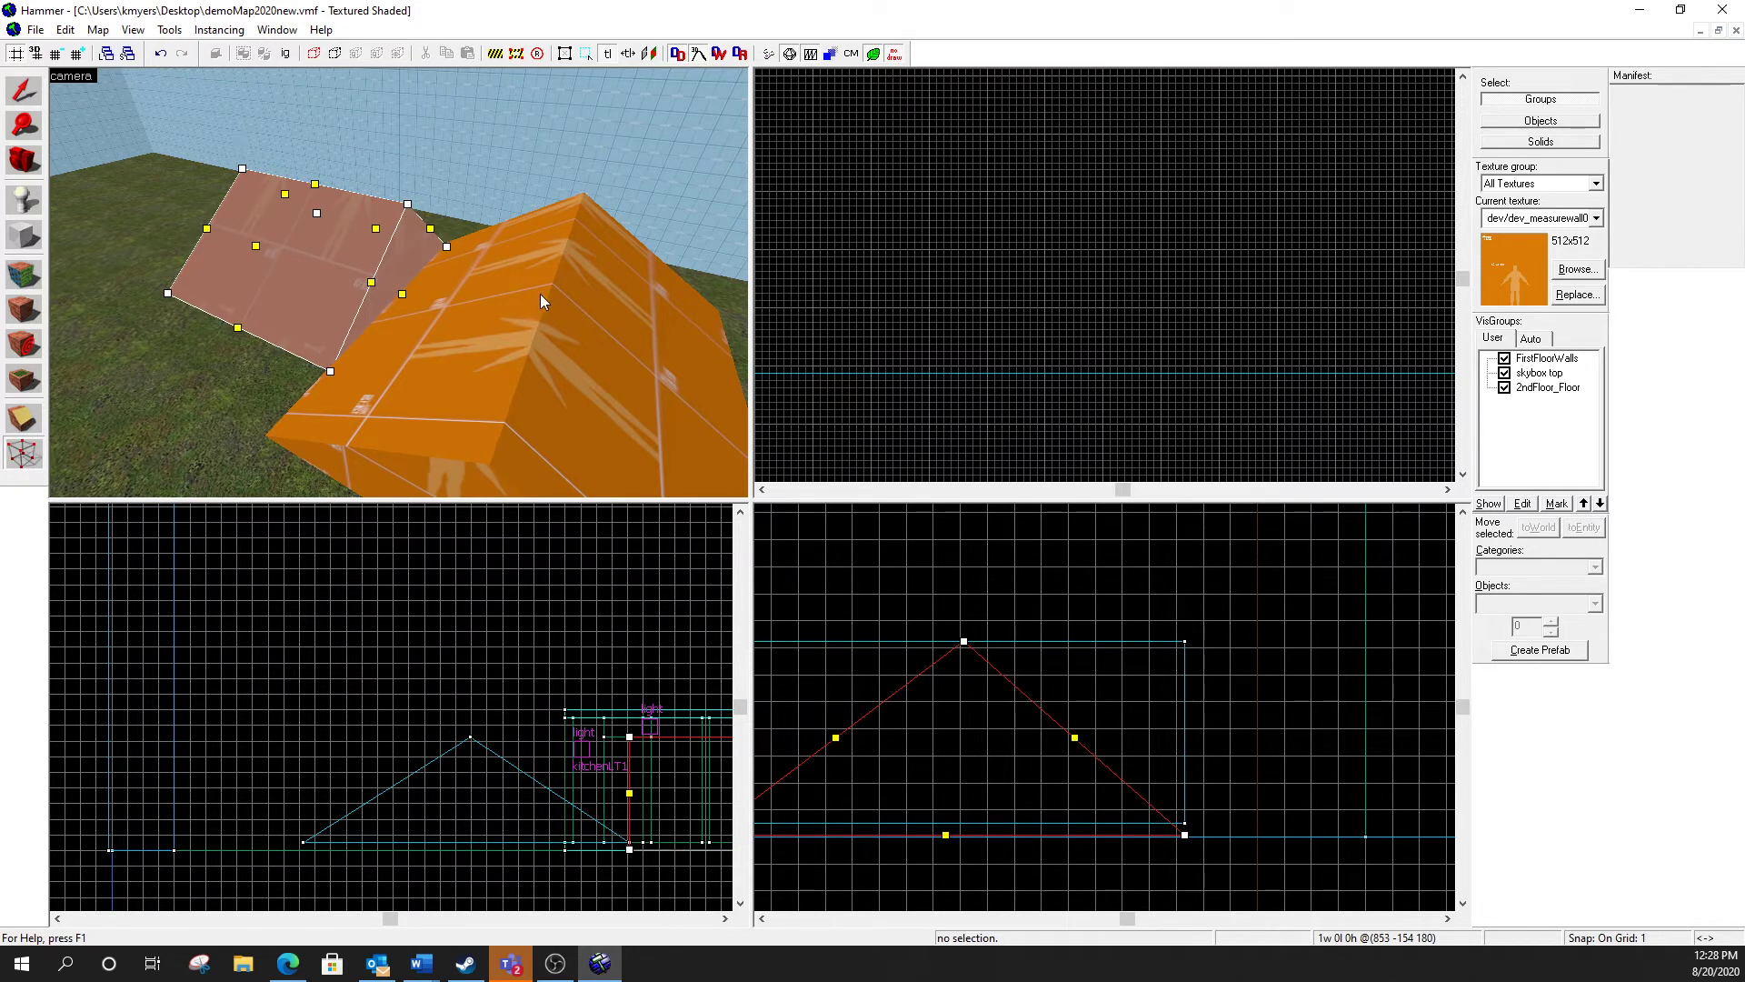
key(z)
key(w)
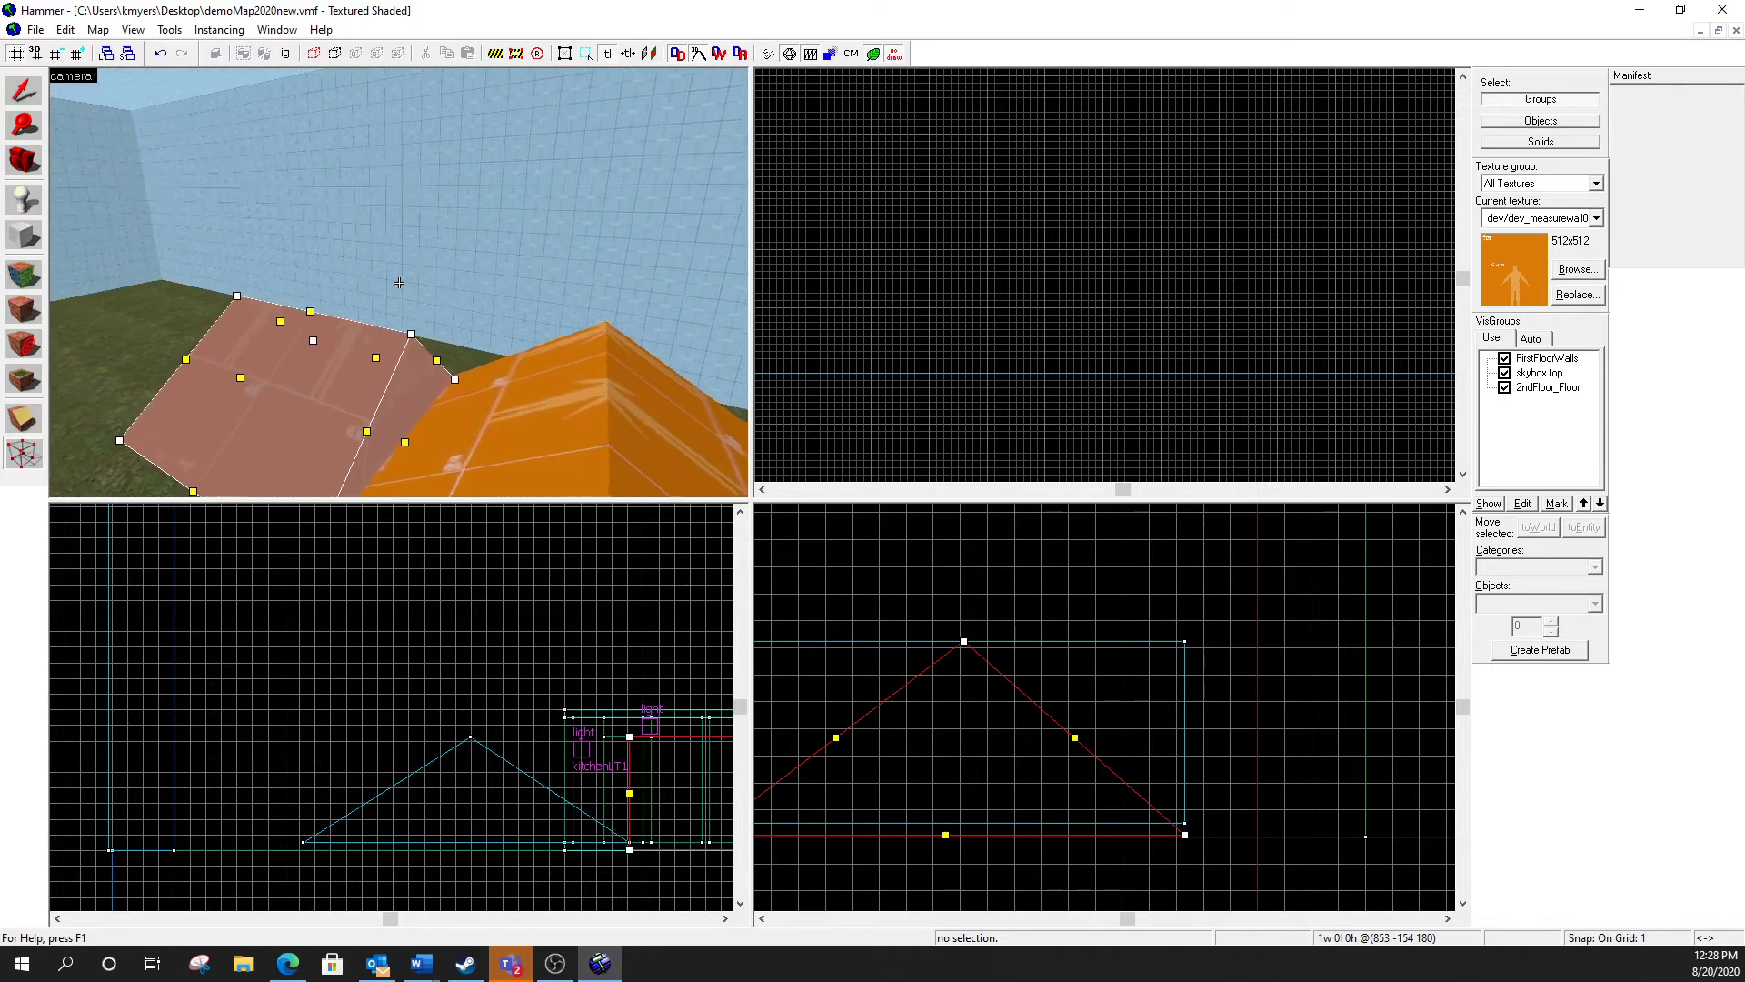
key(d)
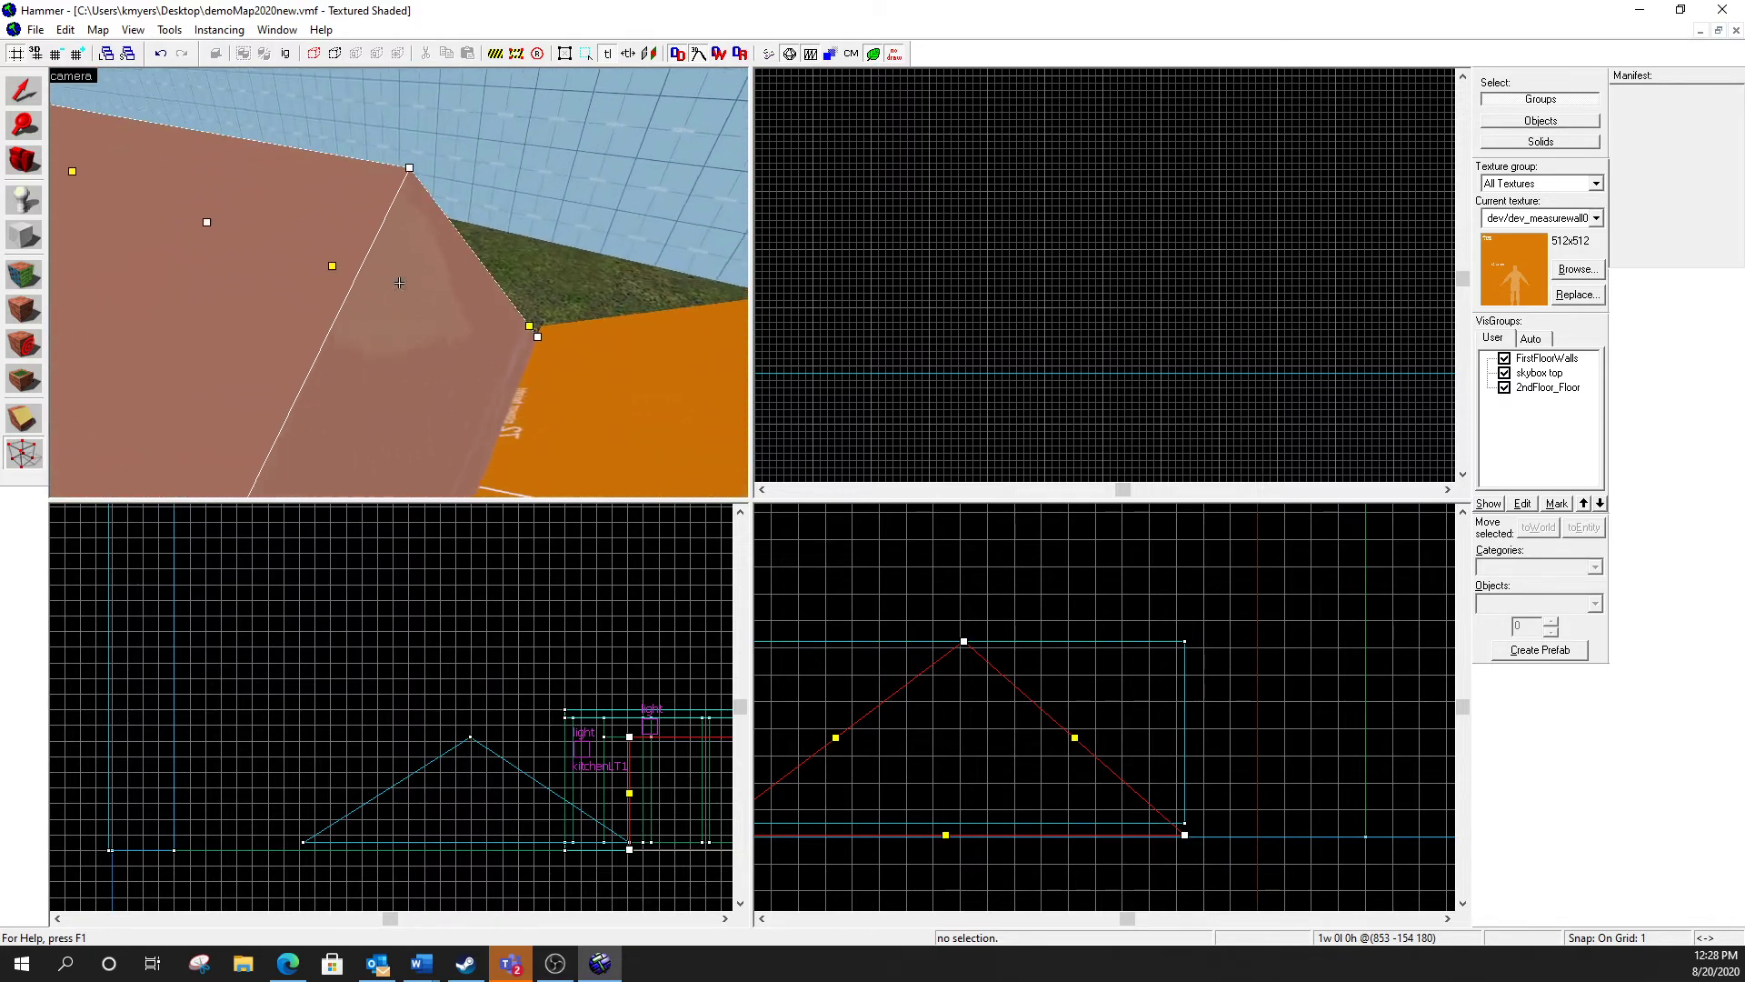
key(d)
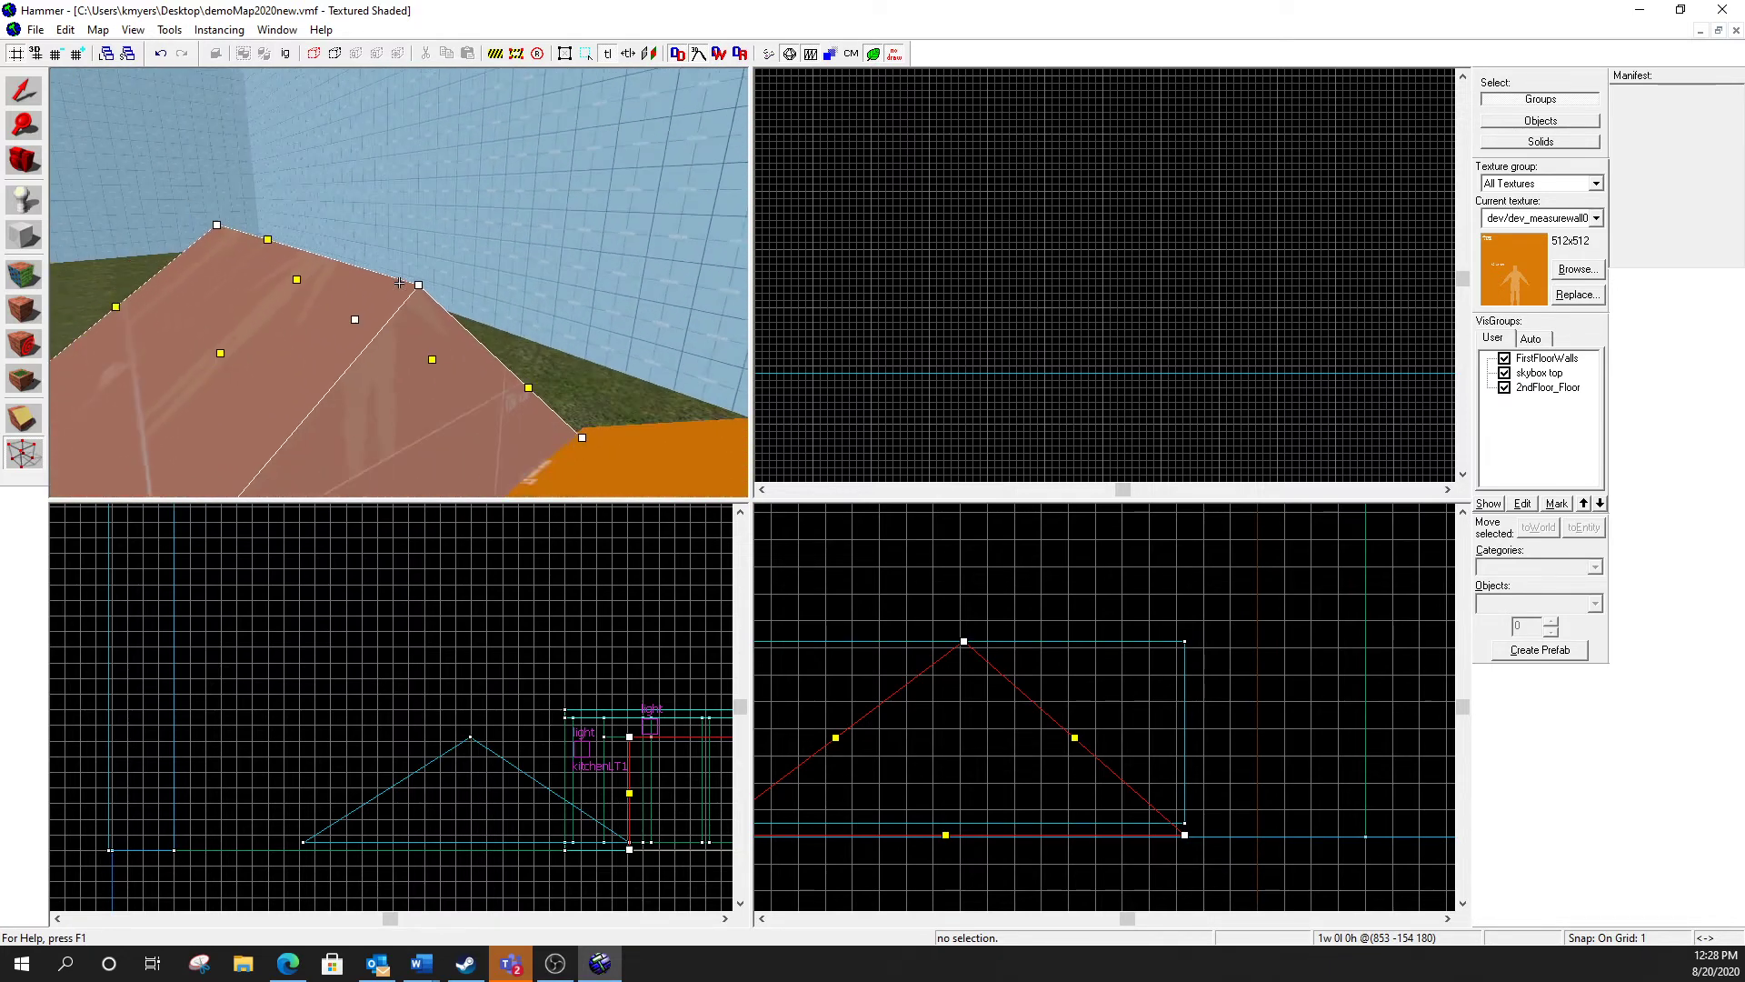
key(a)
key(s)
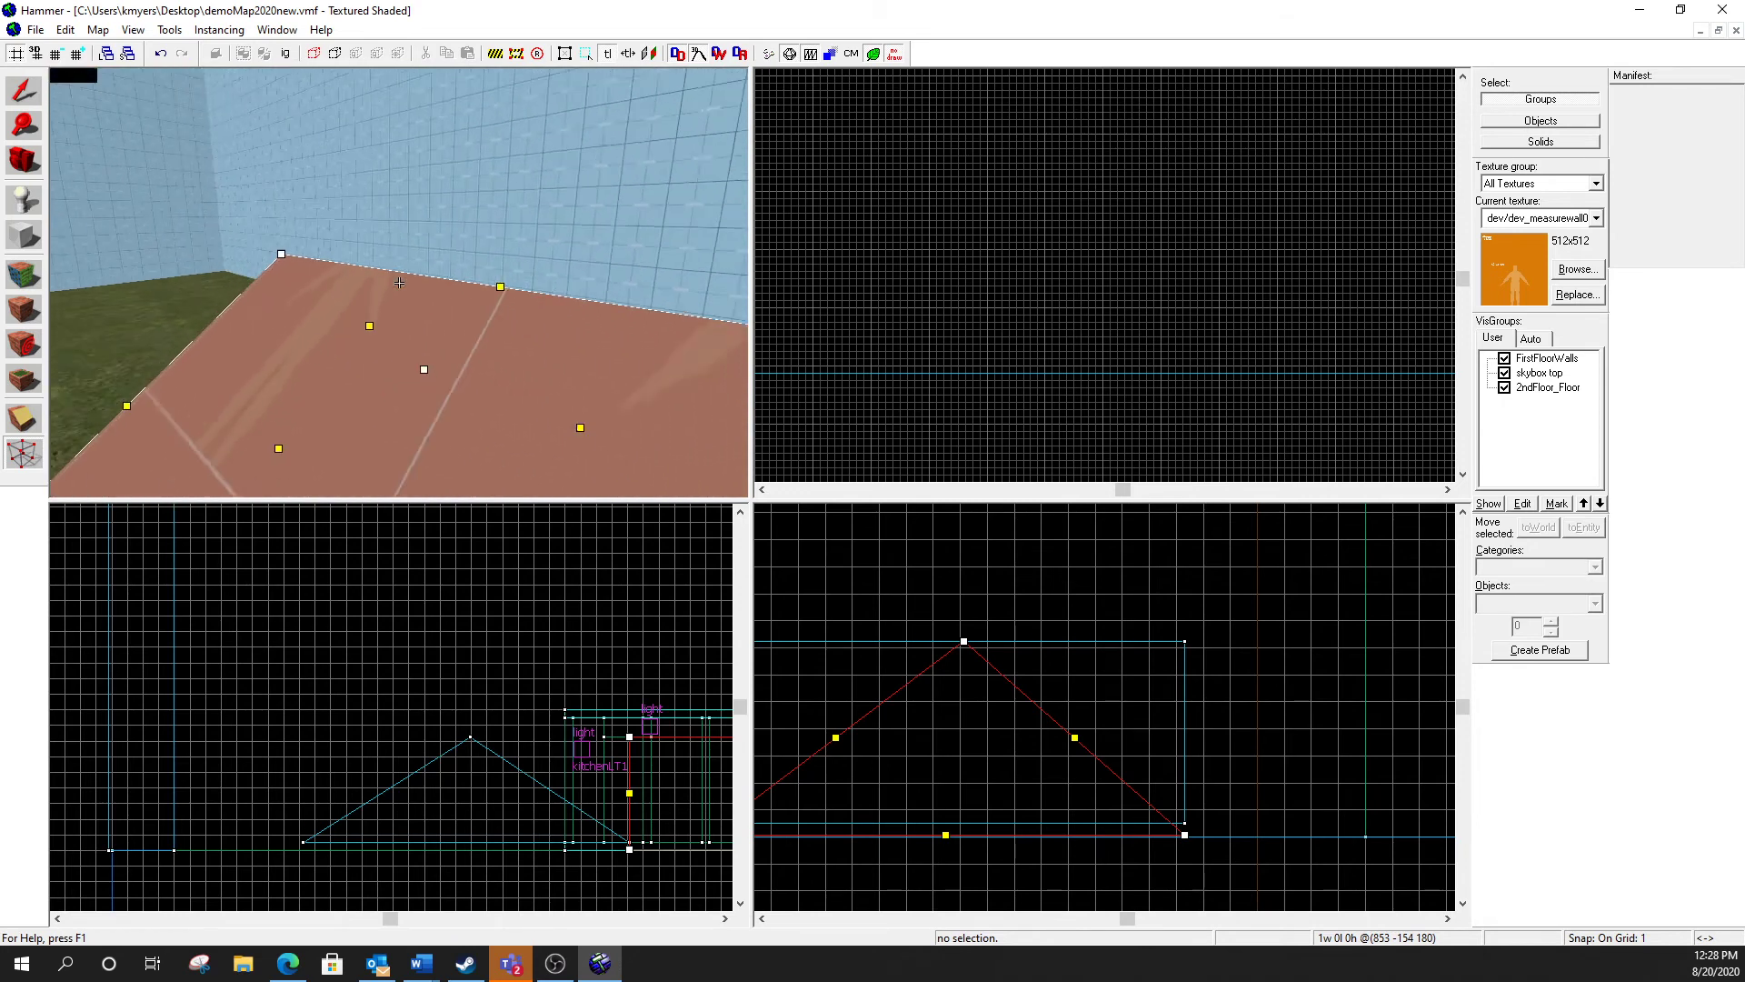
key(d)
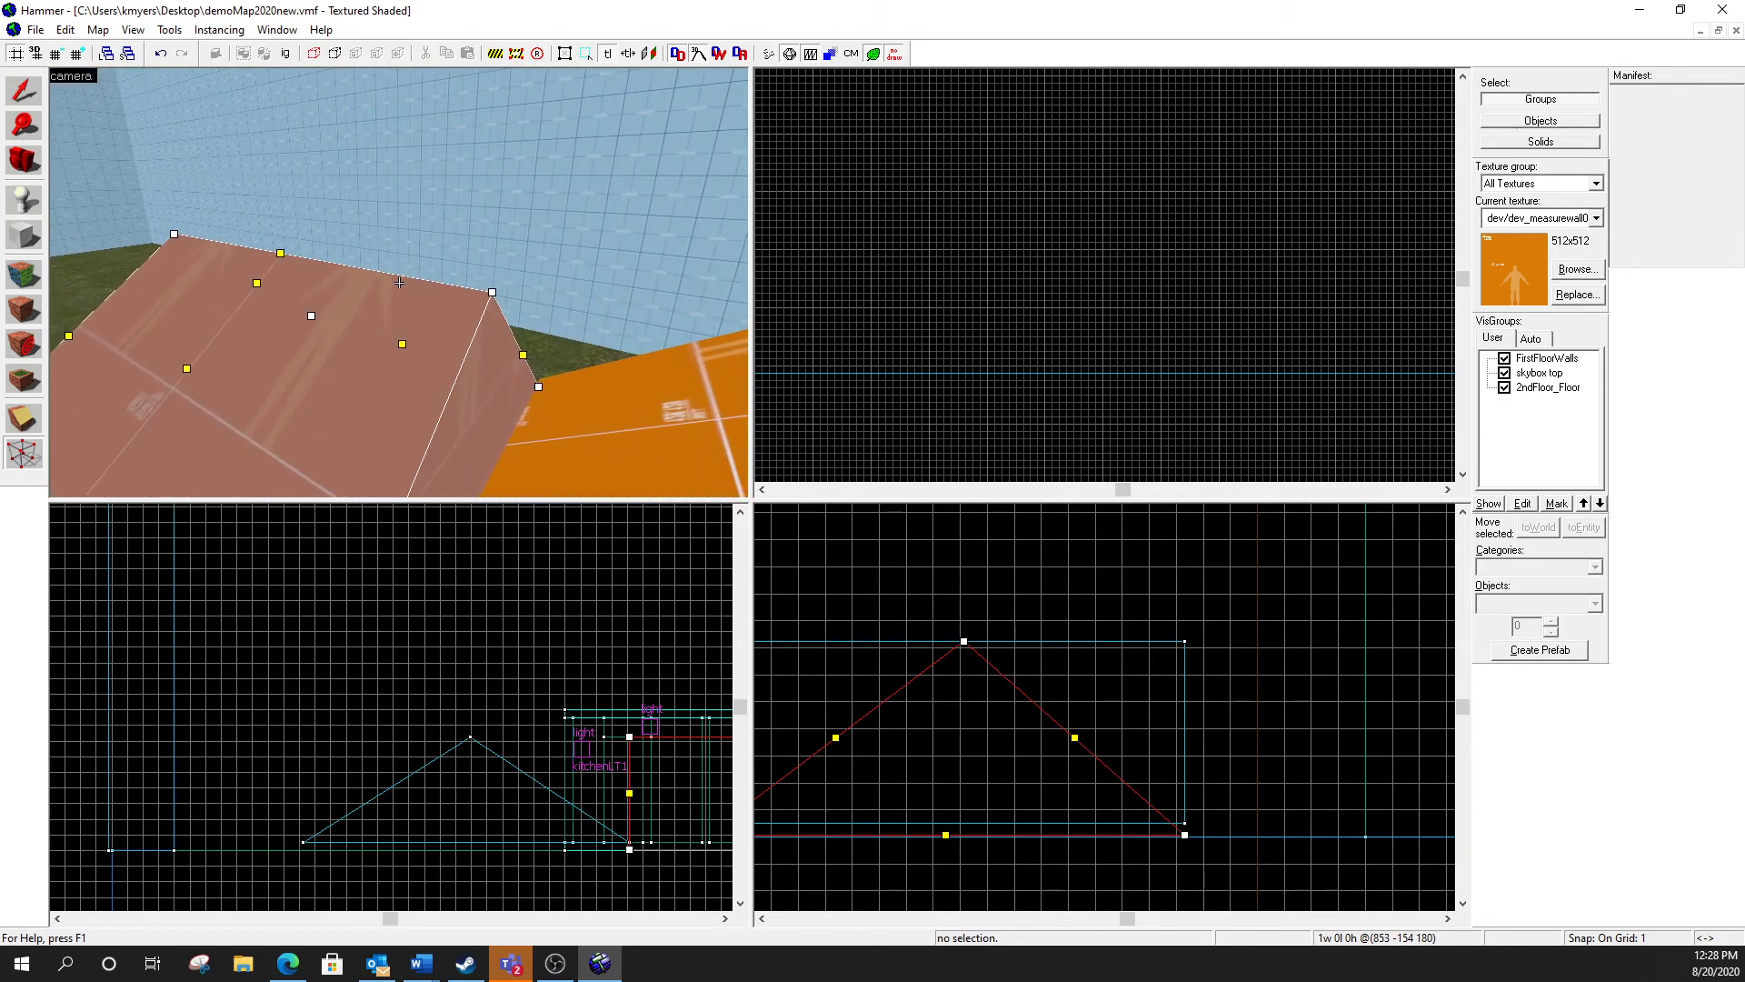
key(z)
click(492, 292)
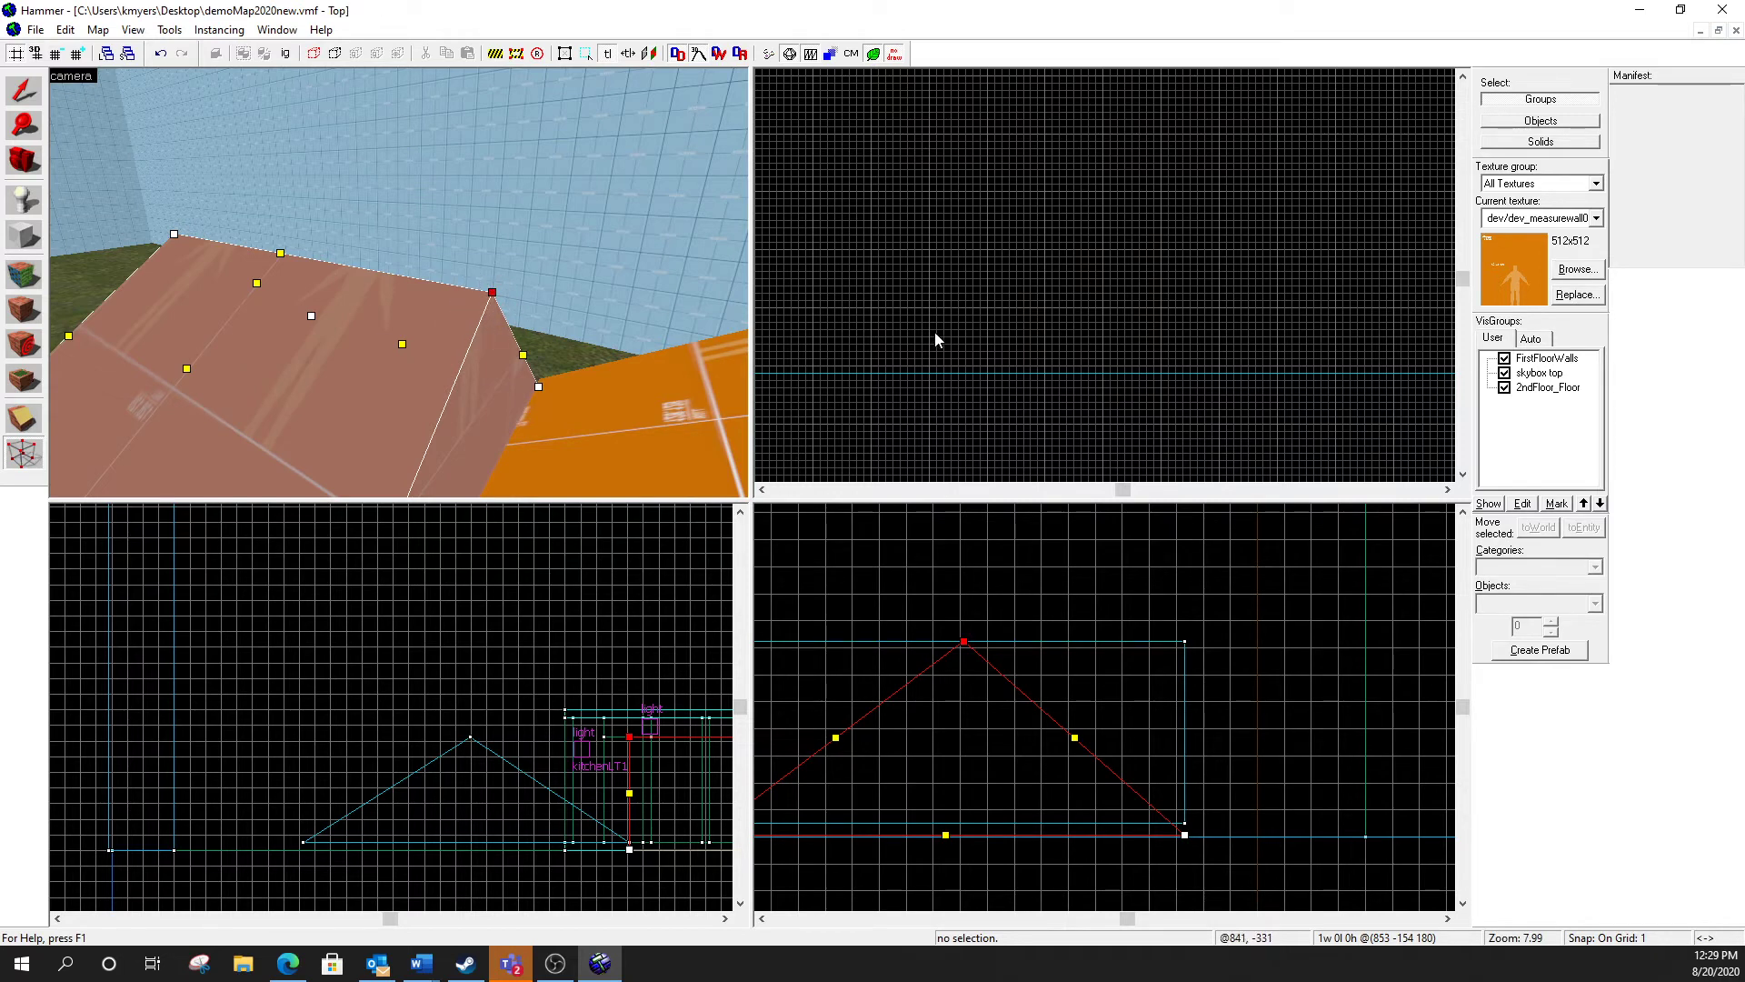
Step: Move the selected ridge vertex horizontally about 157 units in the front view, close to the neighbouring prism's apex
scroll(635, 751, up, 3)
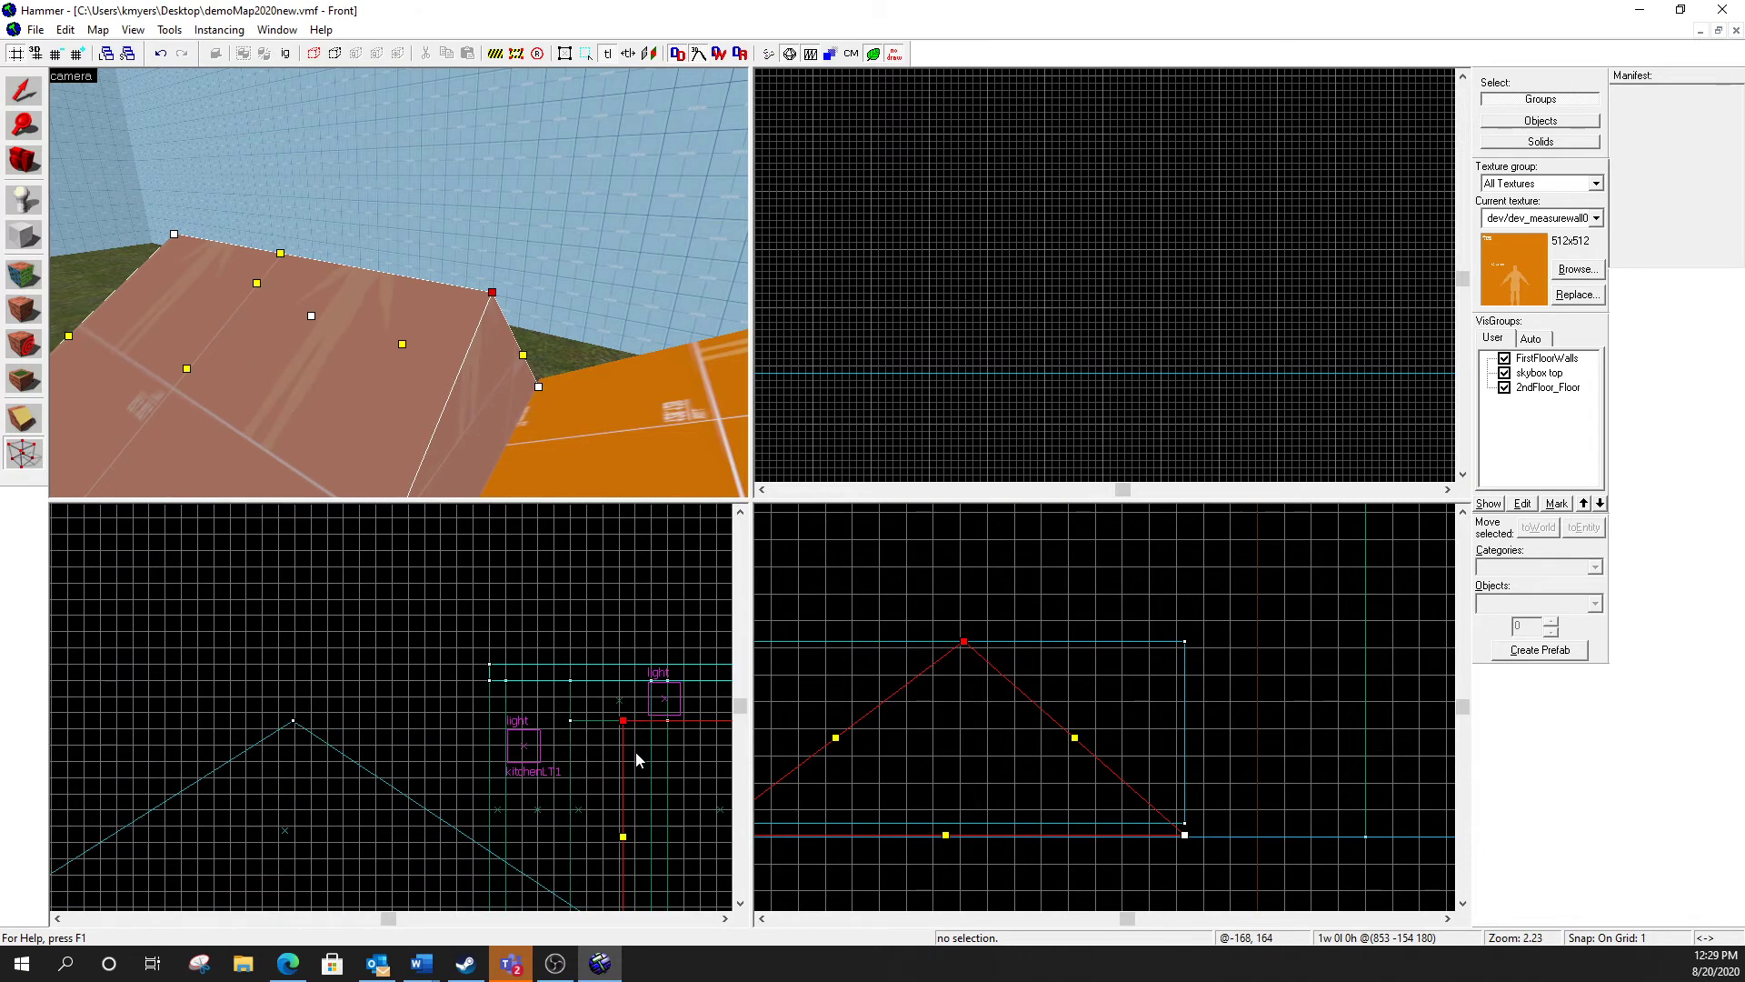
scroll(635, 760, up, 3)
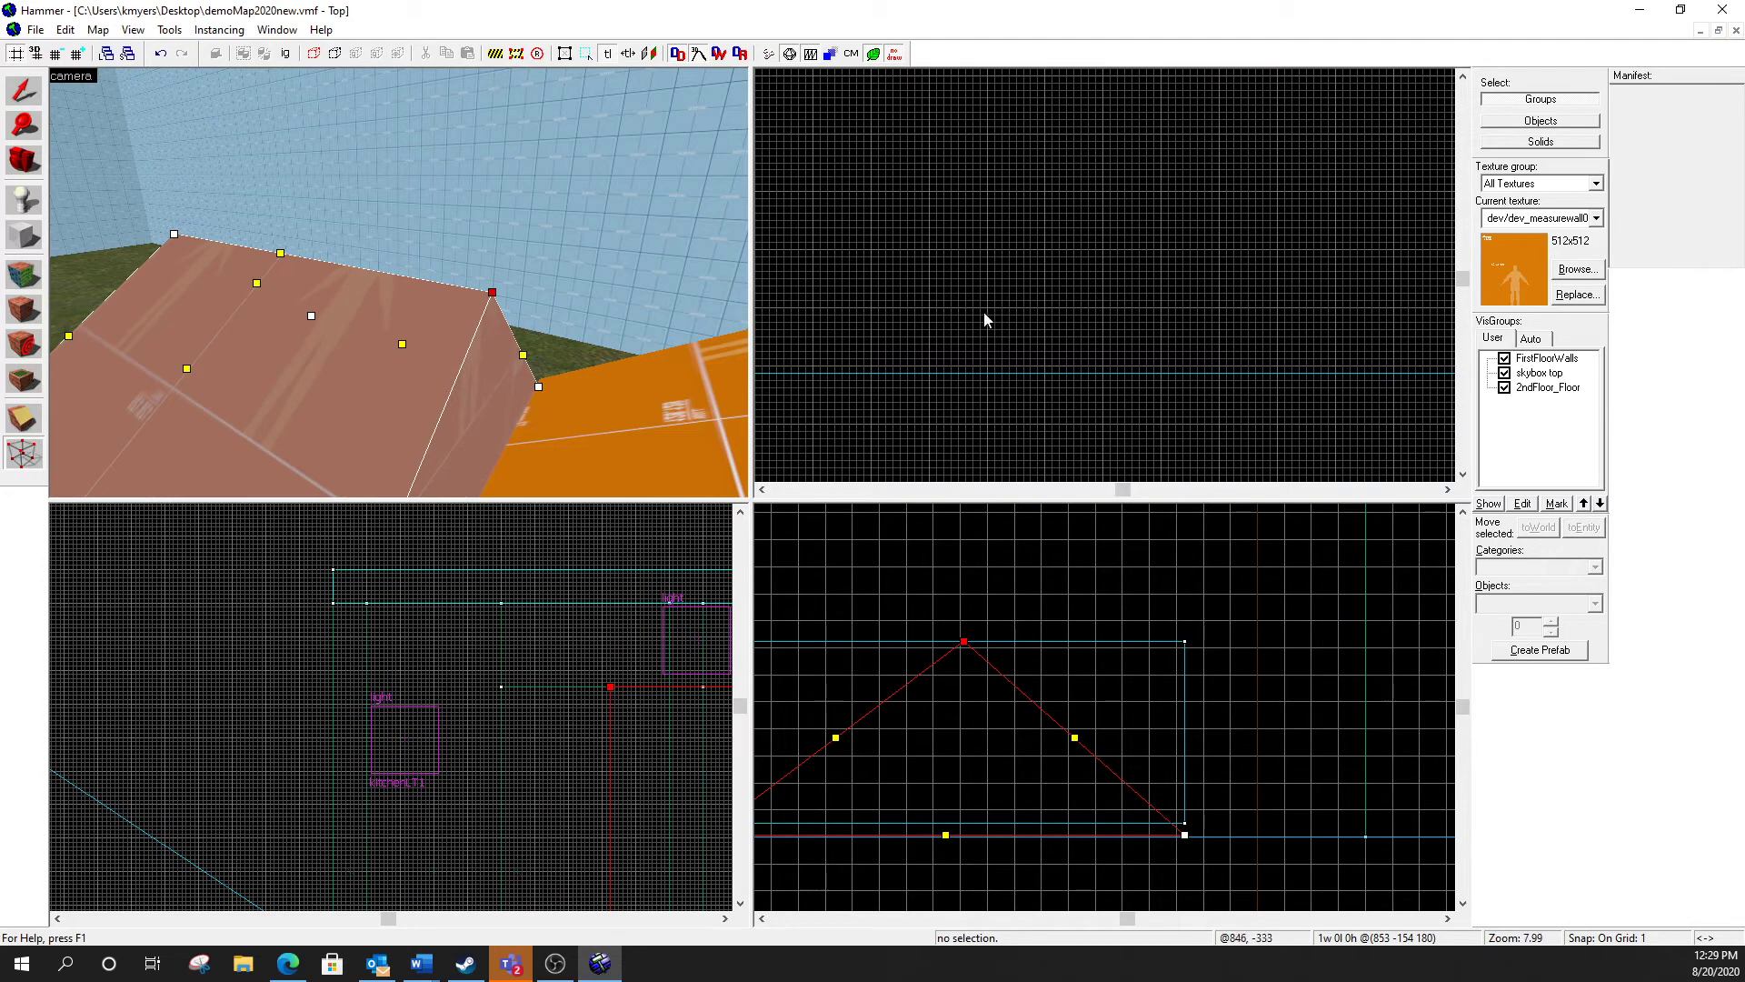
scroll(992, 293, down, 5)
scroll(997, 286, down, 3)
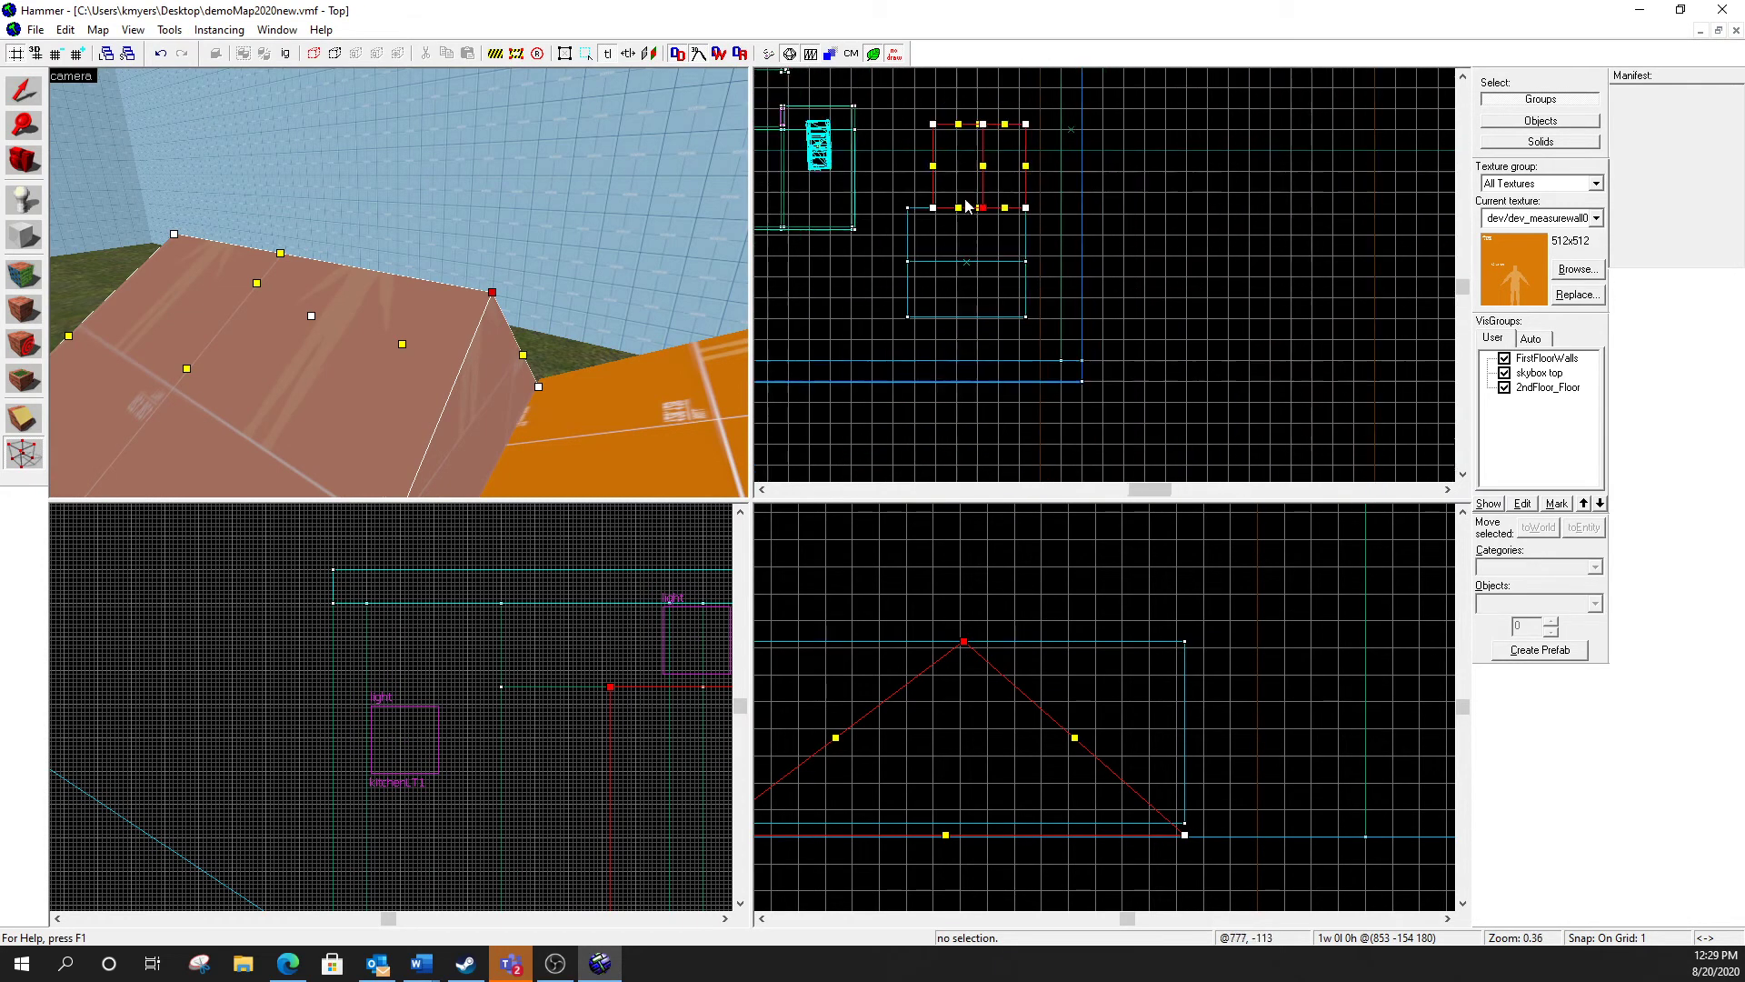
scroll(985, 150, up, 5)
scroll(988, 343, up, 3)
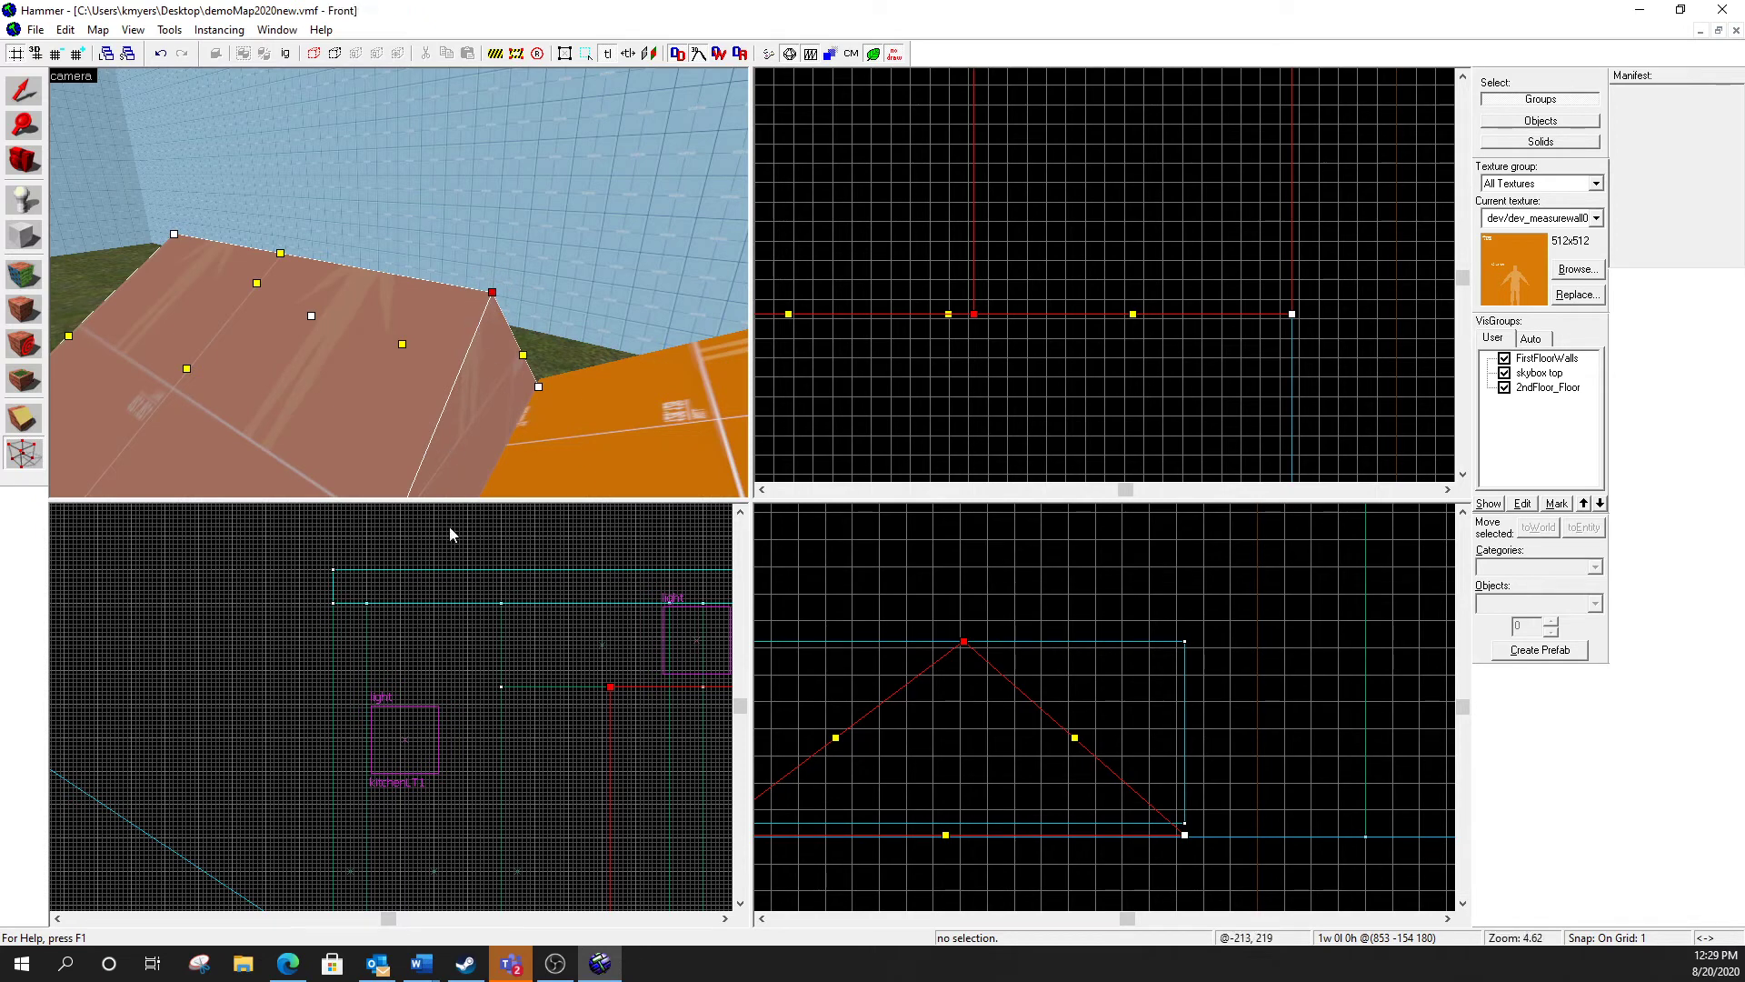
scroll(401, 724, down, 2)
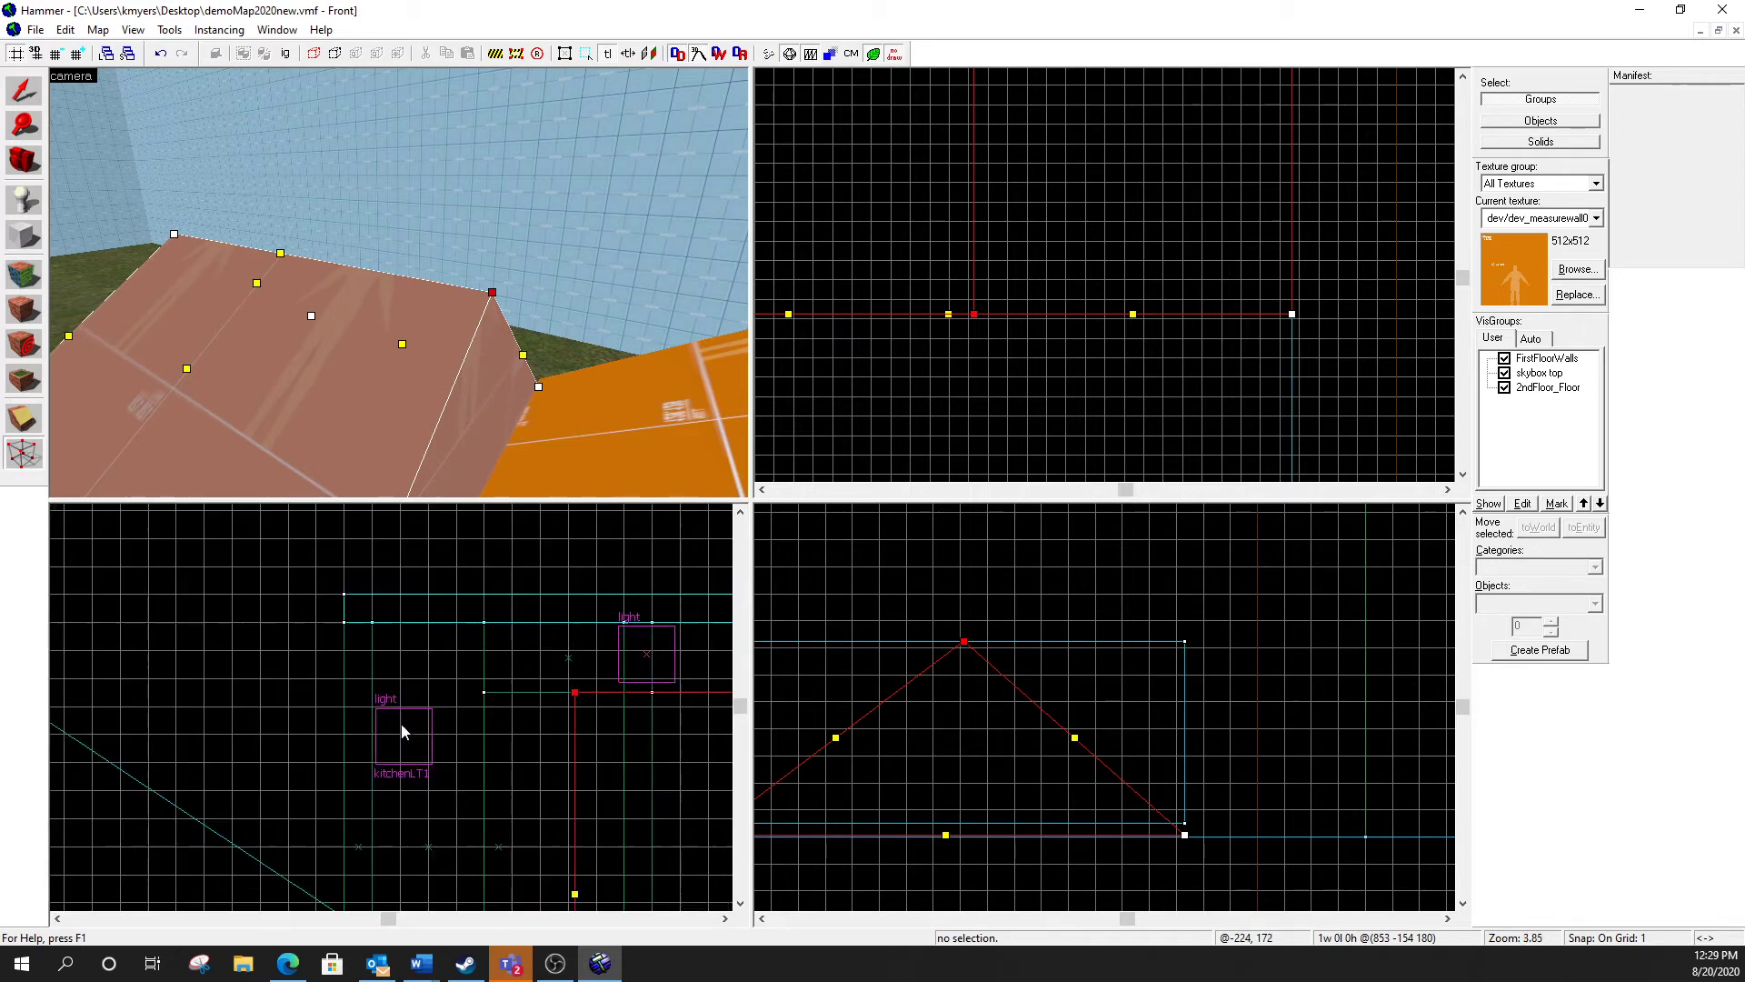
scroll(286, 751, up, 2)
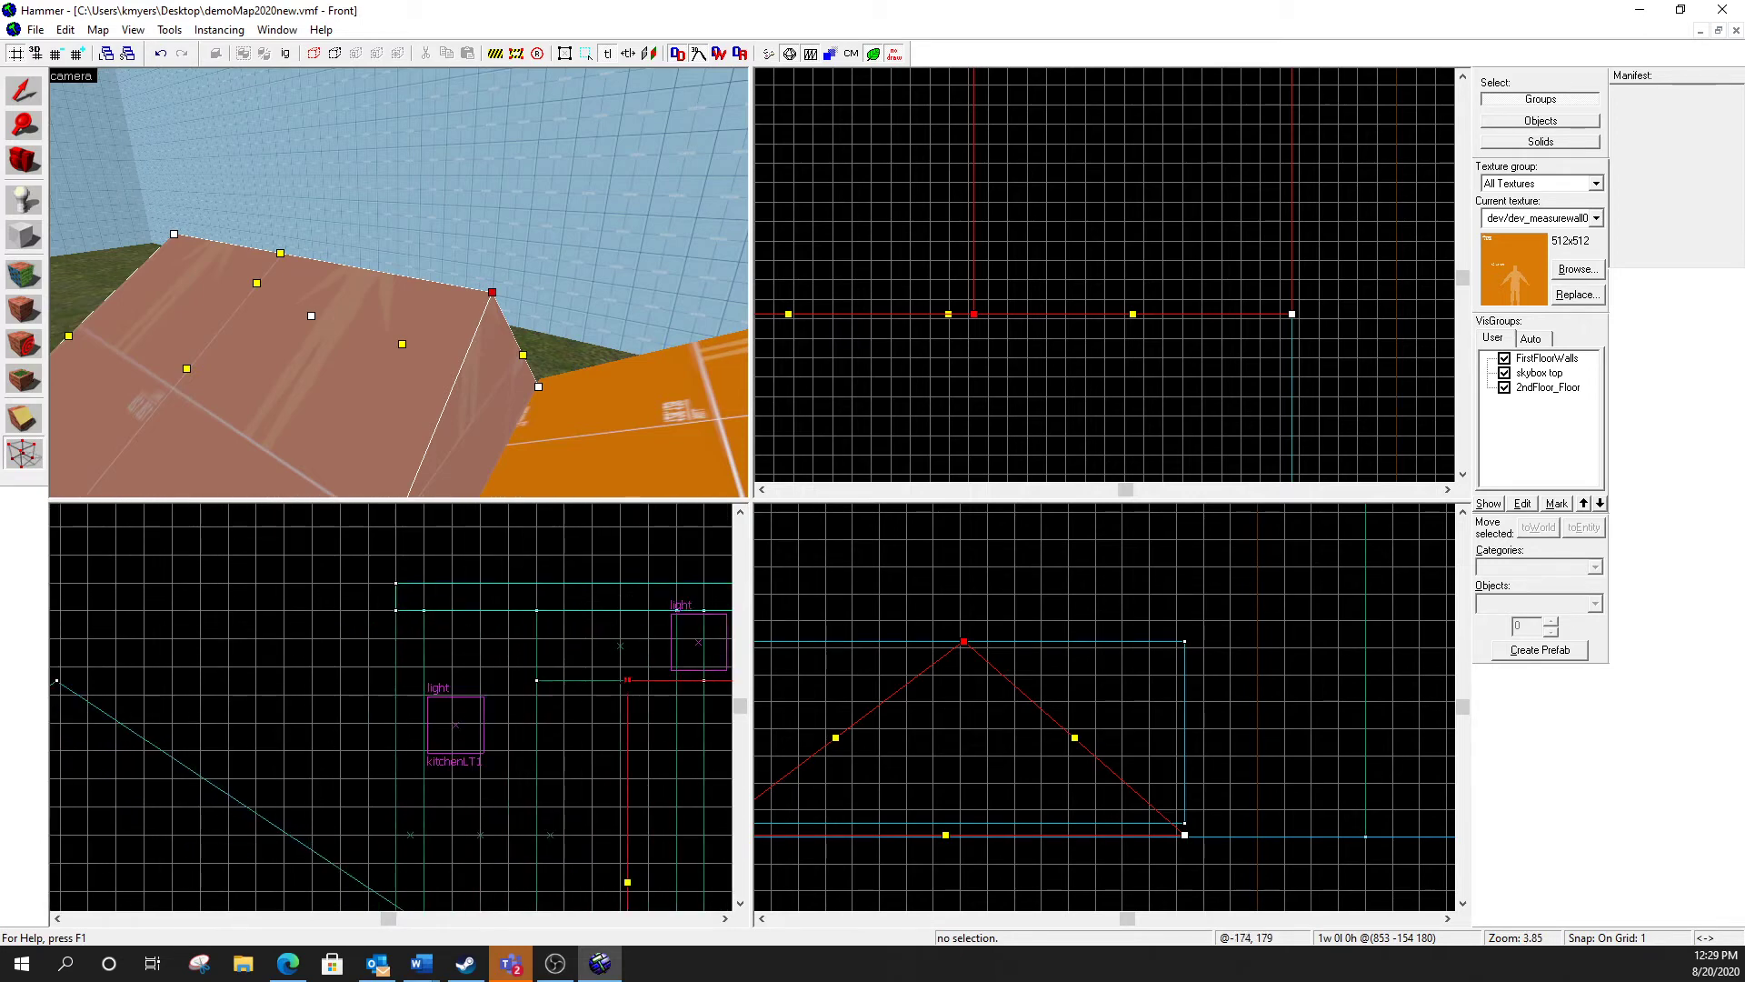
drag(627, 680, 95, 681)
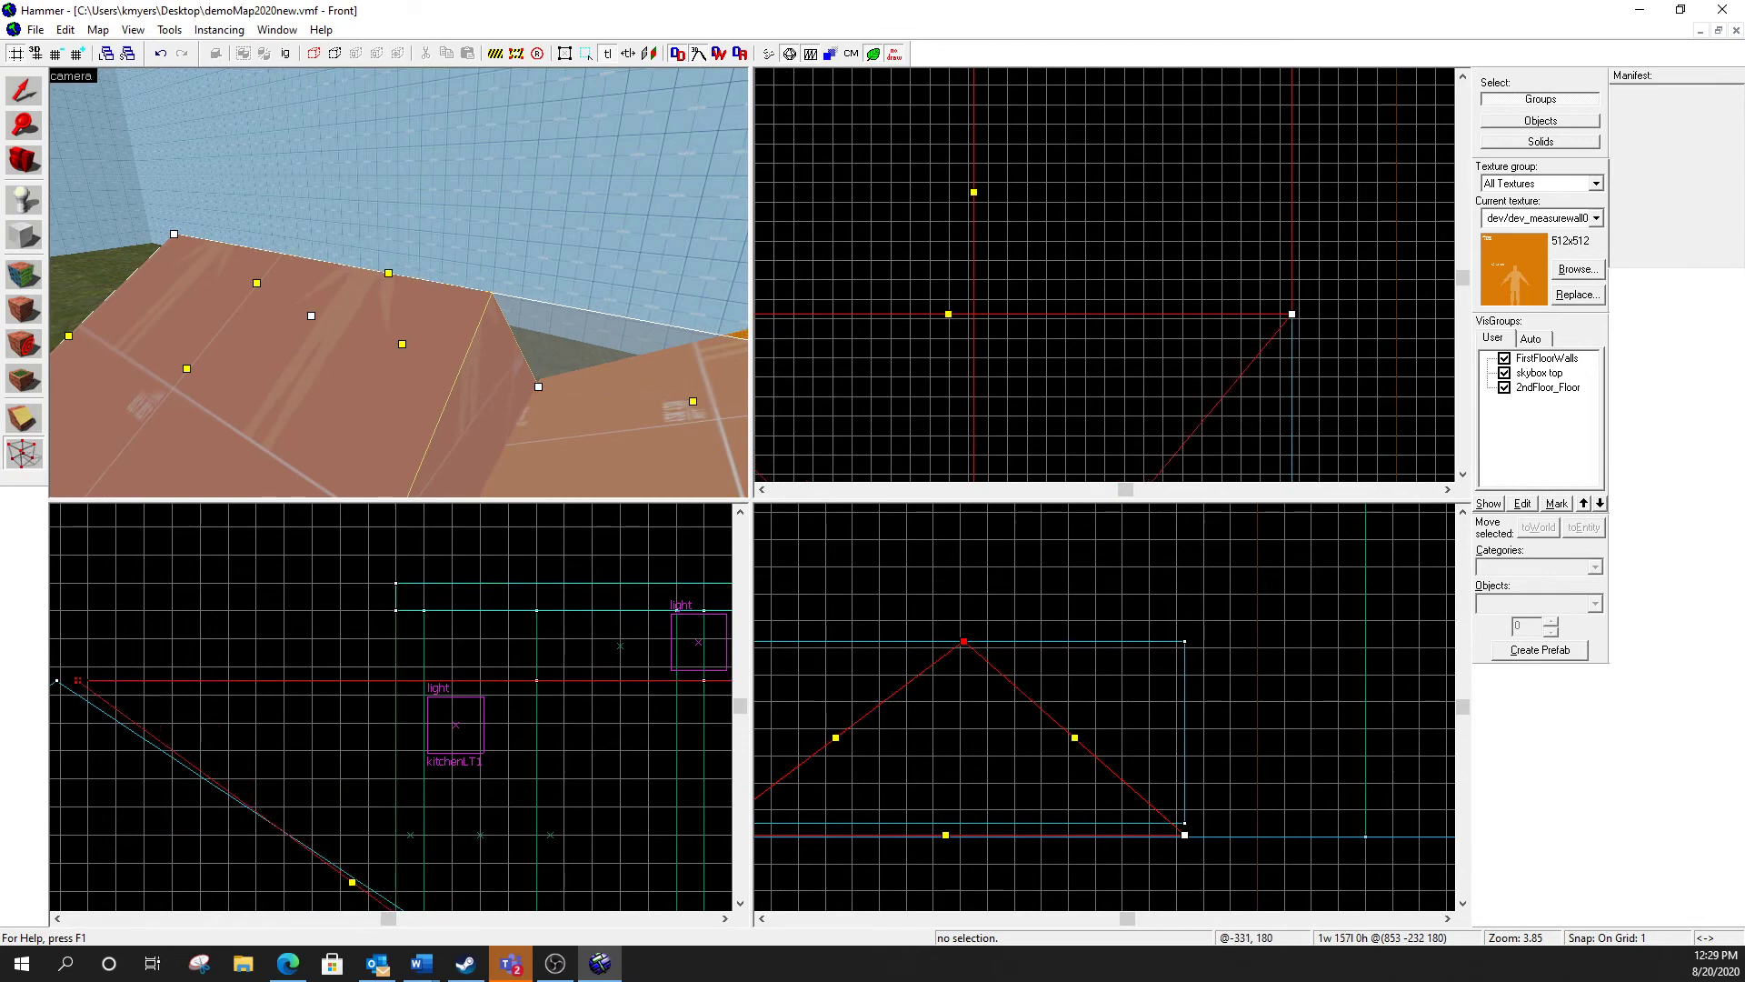
Step: Move the ridge vertex the remaining distance in the front view so it sits exactly on the neighbouring prism's apex
scroll(77, 716, down, 5)
scroll(58, 719, up, 15)
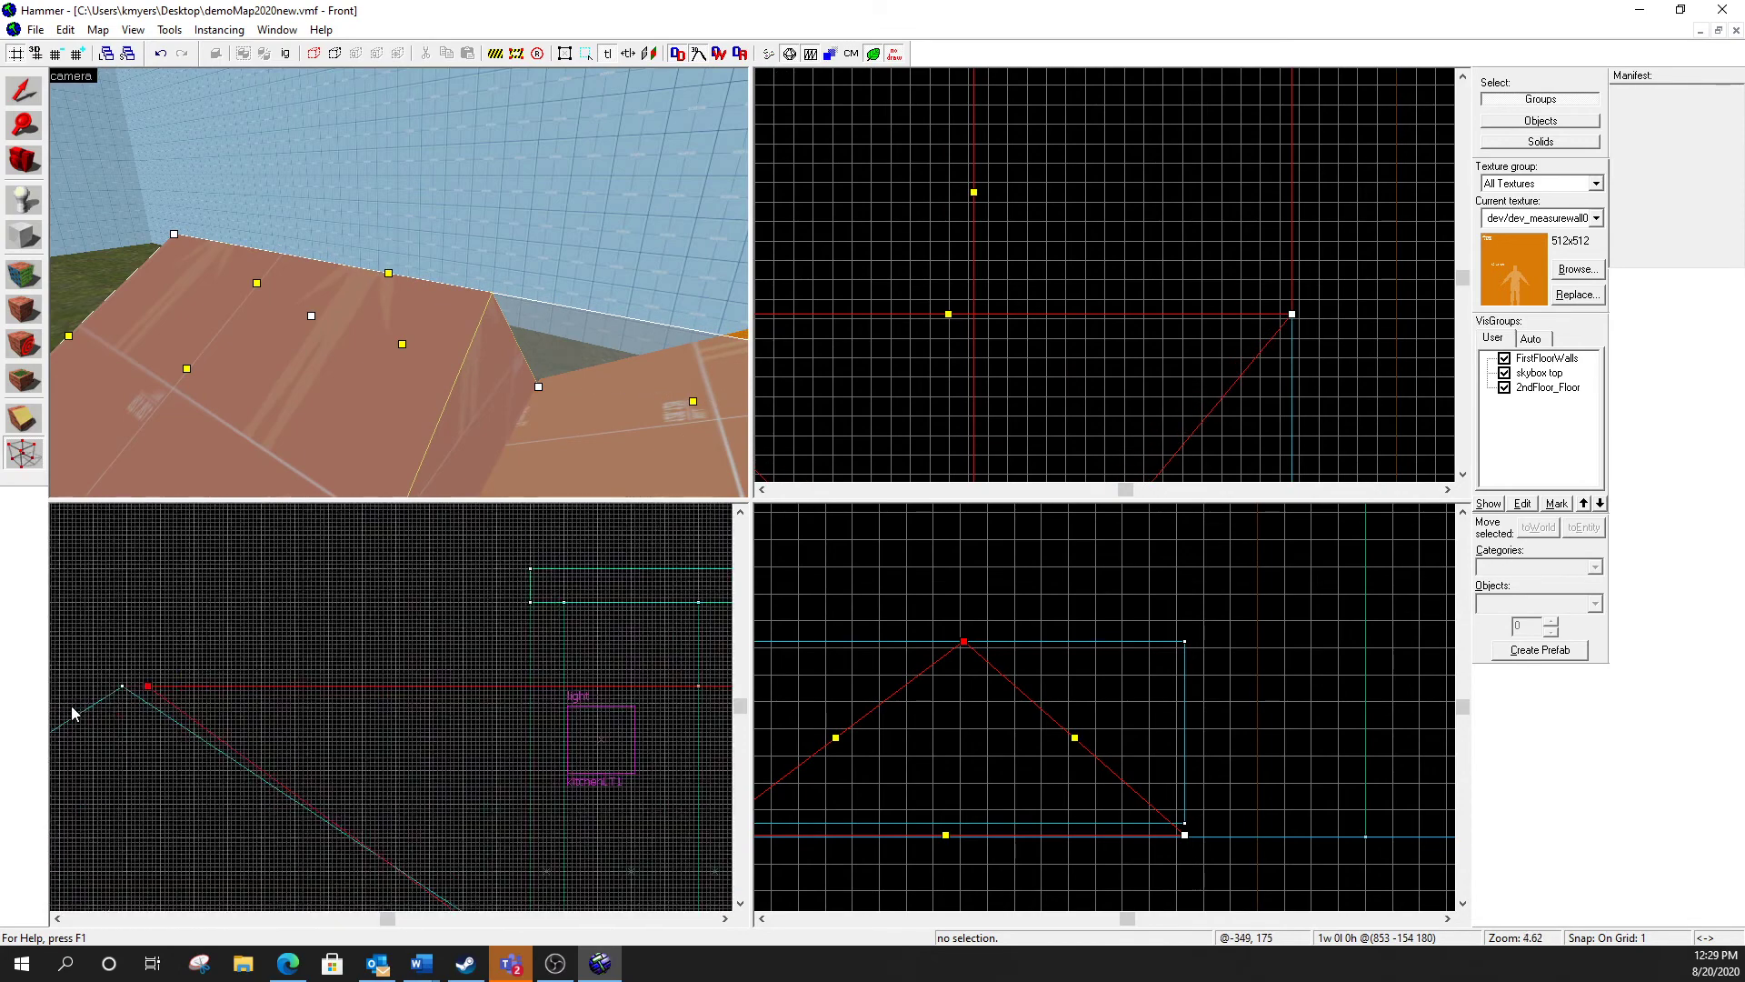
scroll(296, 766, down, 8)
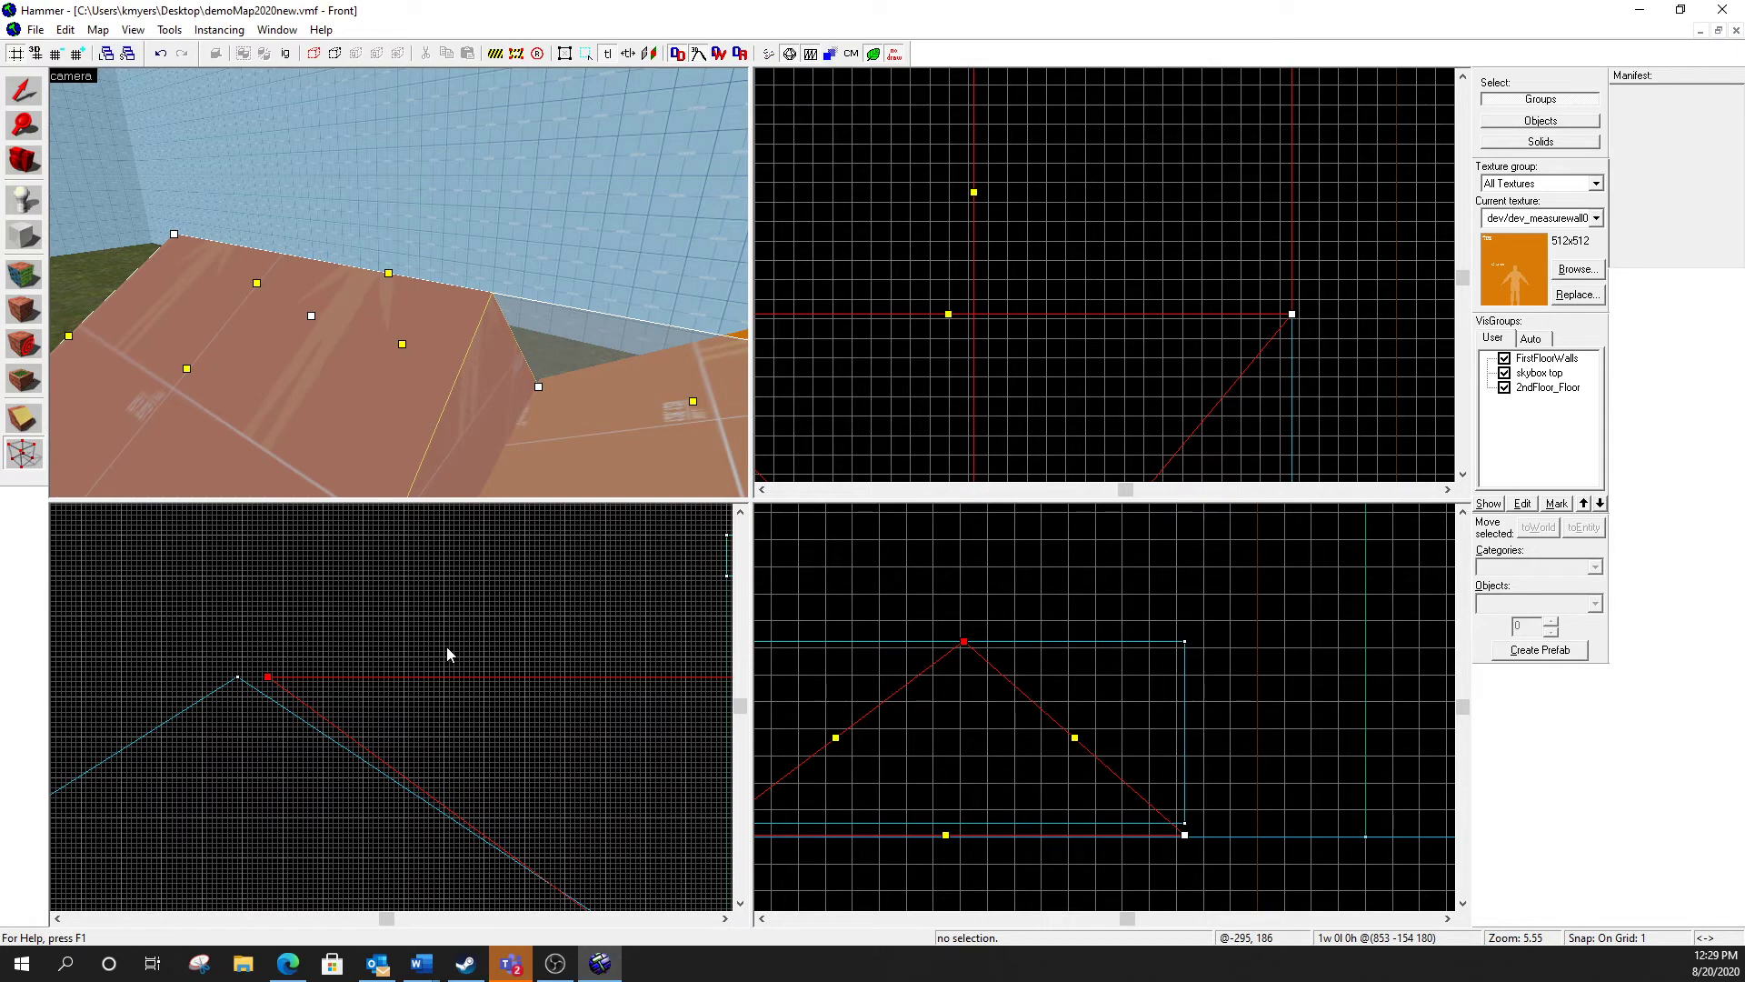
scroll(232, 684, up, 6)
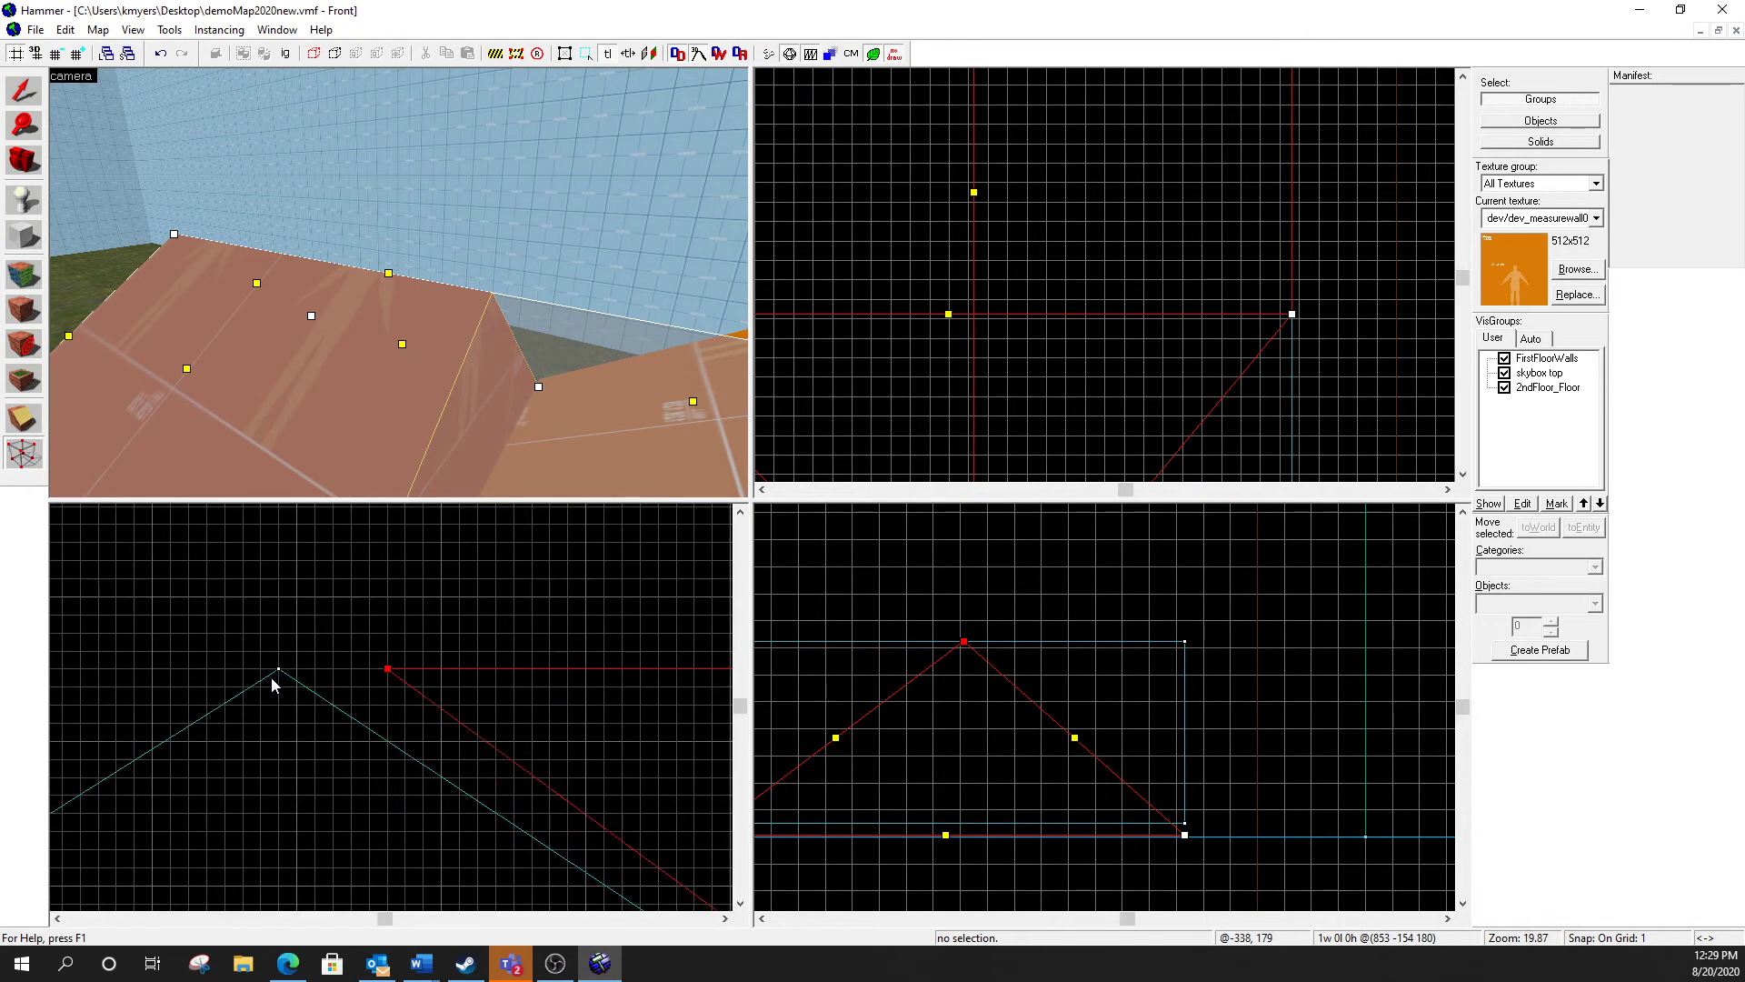
drag(390, 669, 280, 669)
Step: Deselect the prism and inspect the joined roof shape up close and from several sides in the 3D view, including beside the house
scroll(482, 768, down, 15)
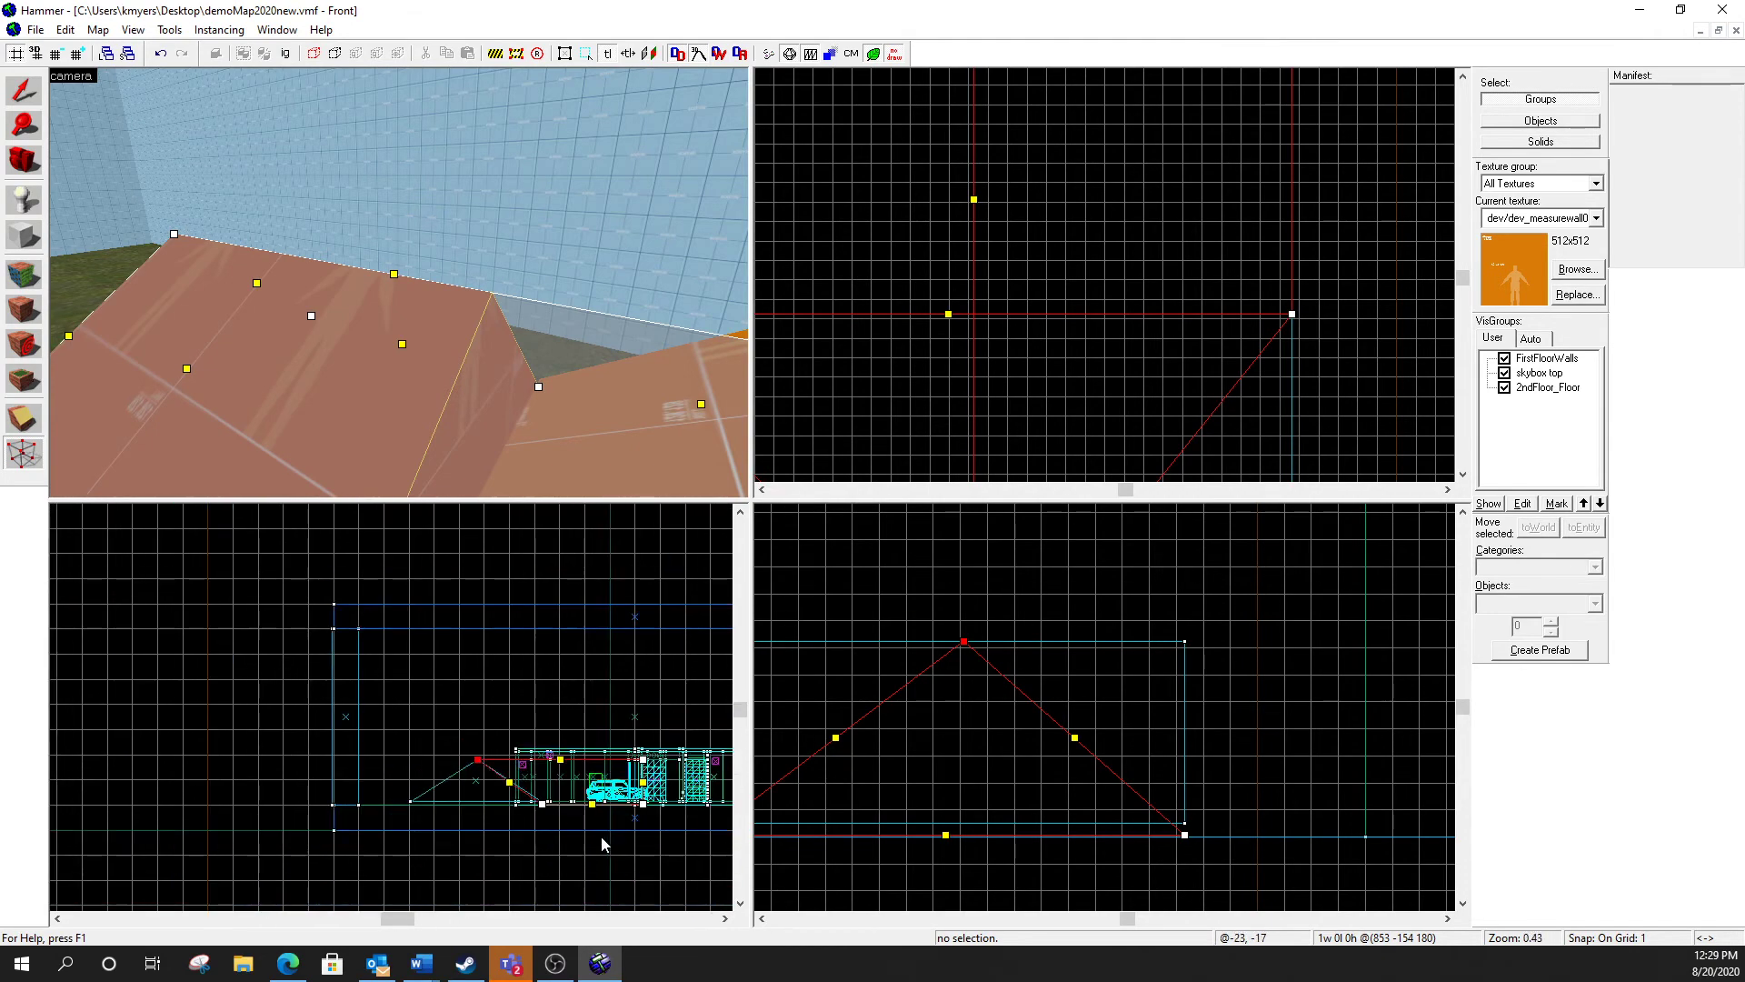
scroll(520, 772, up, 10)
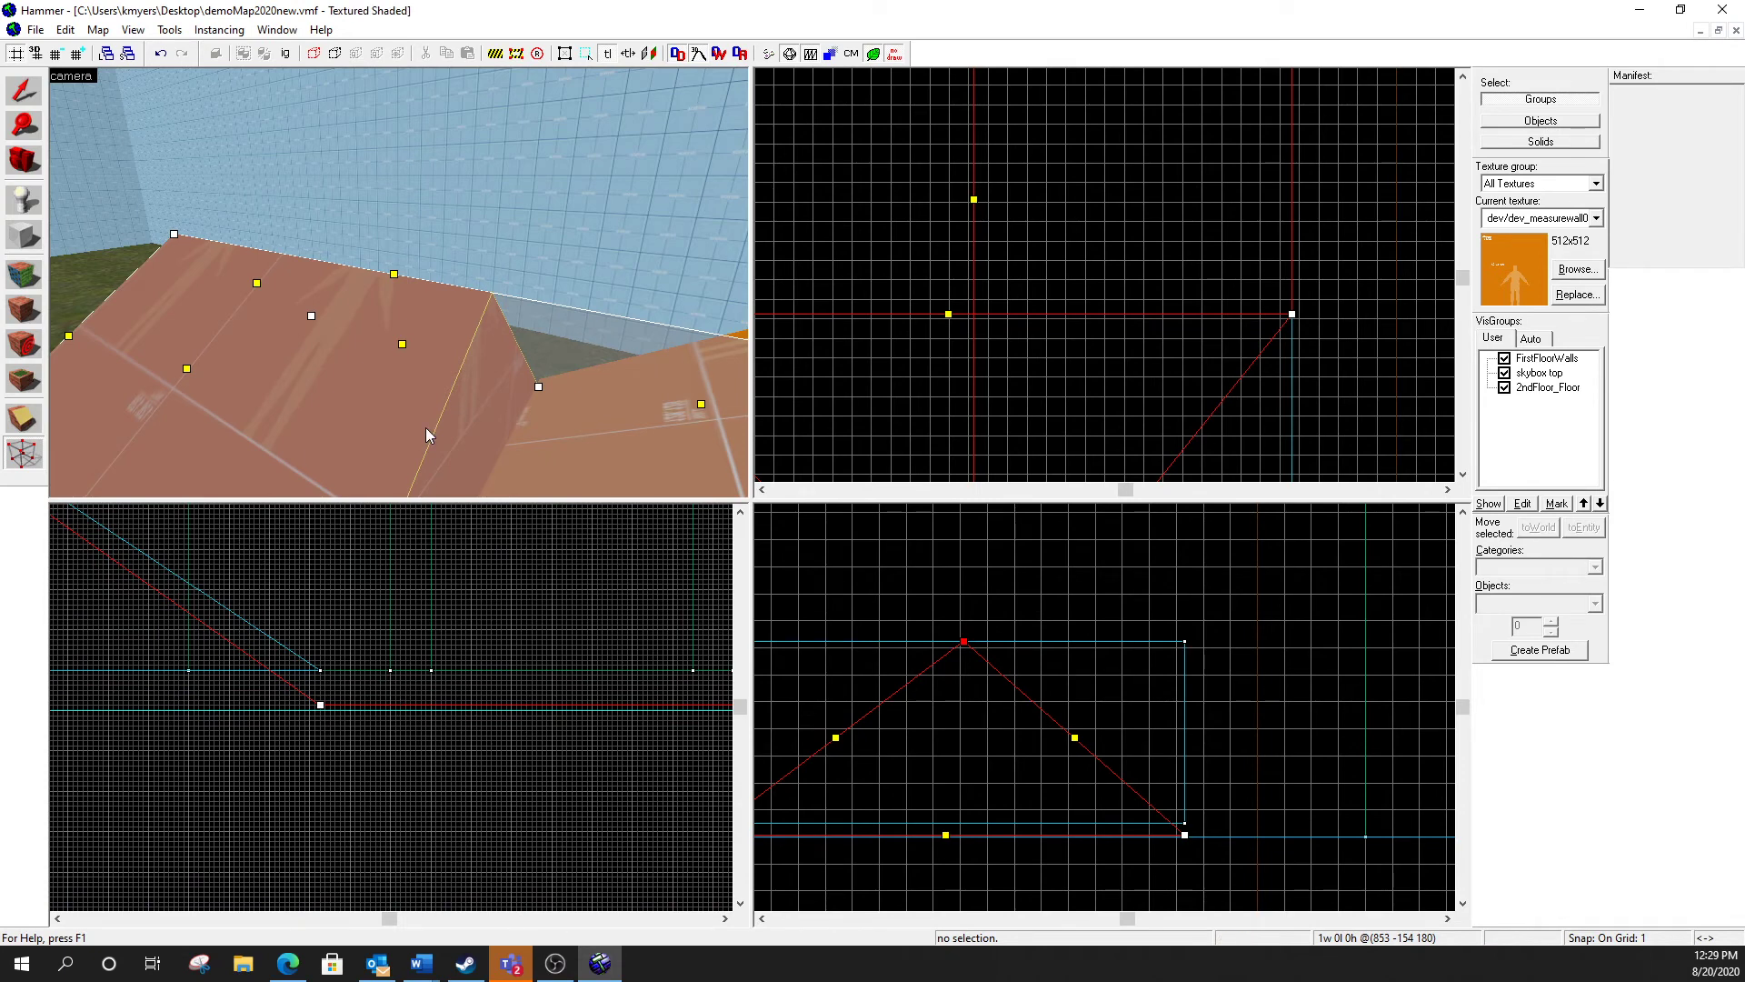
click(504, 207)
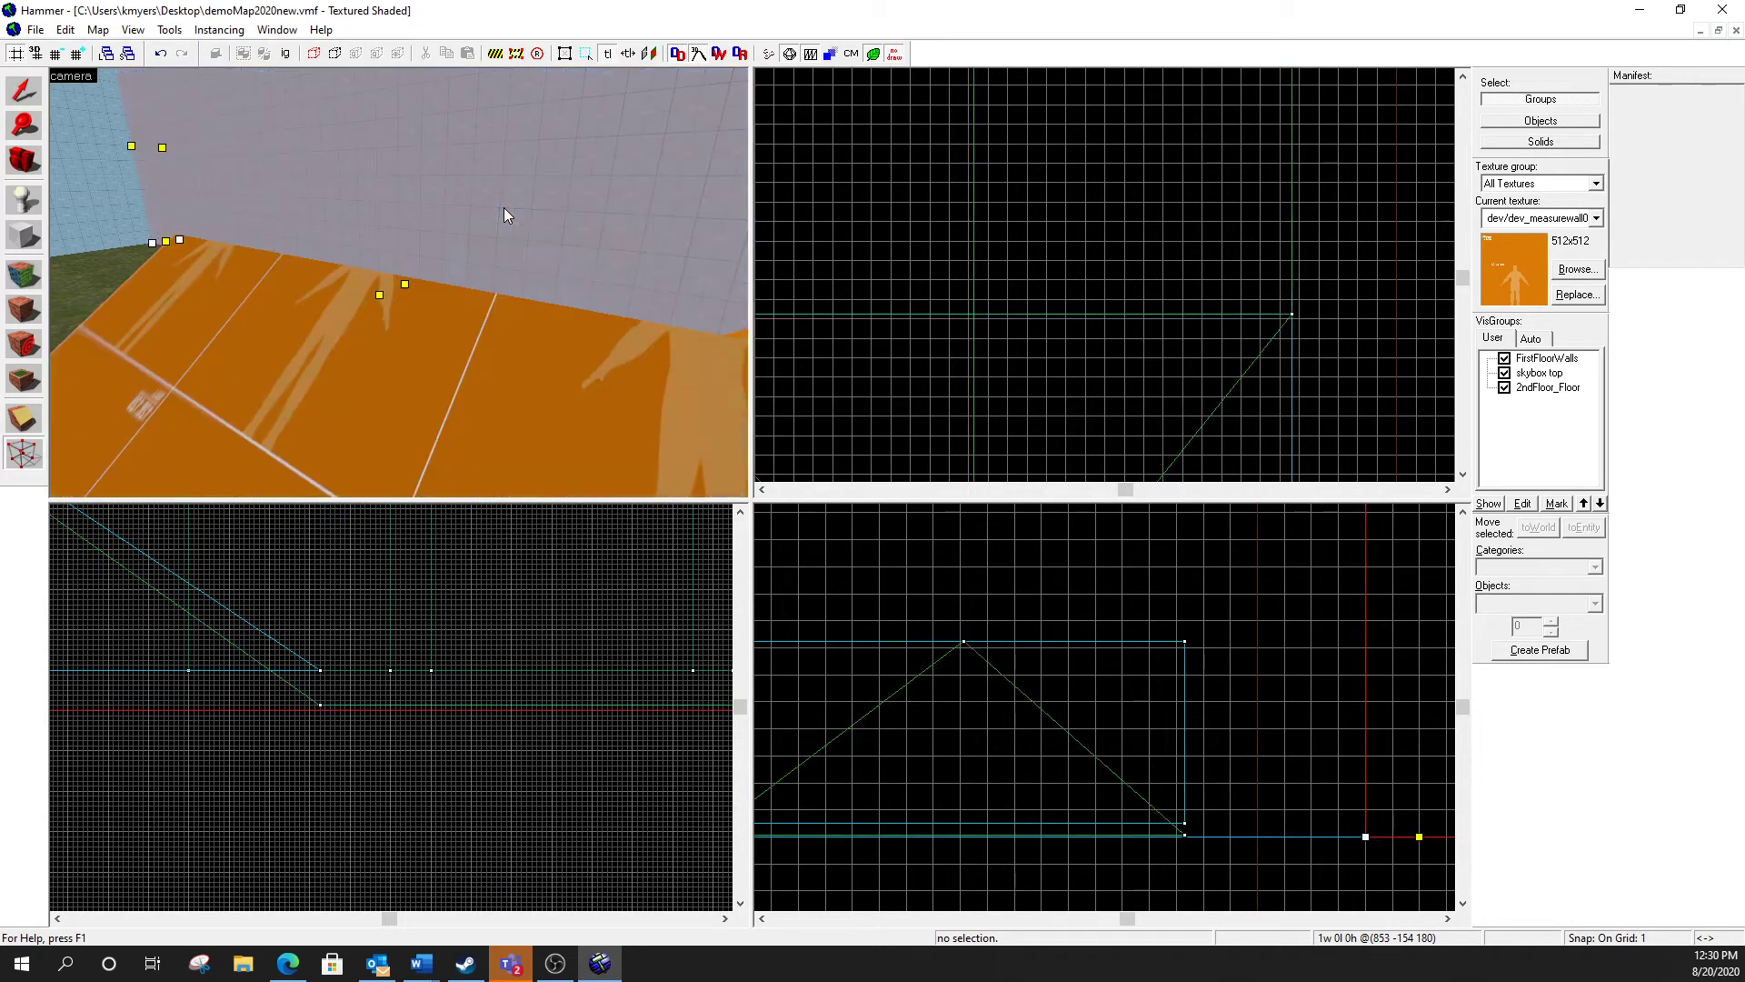
key(z)
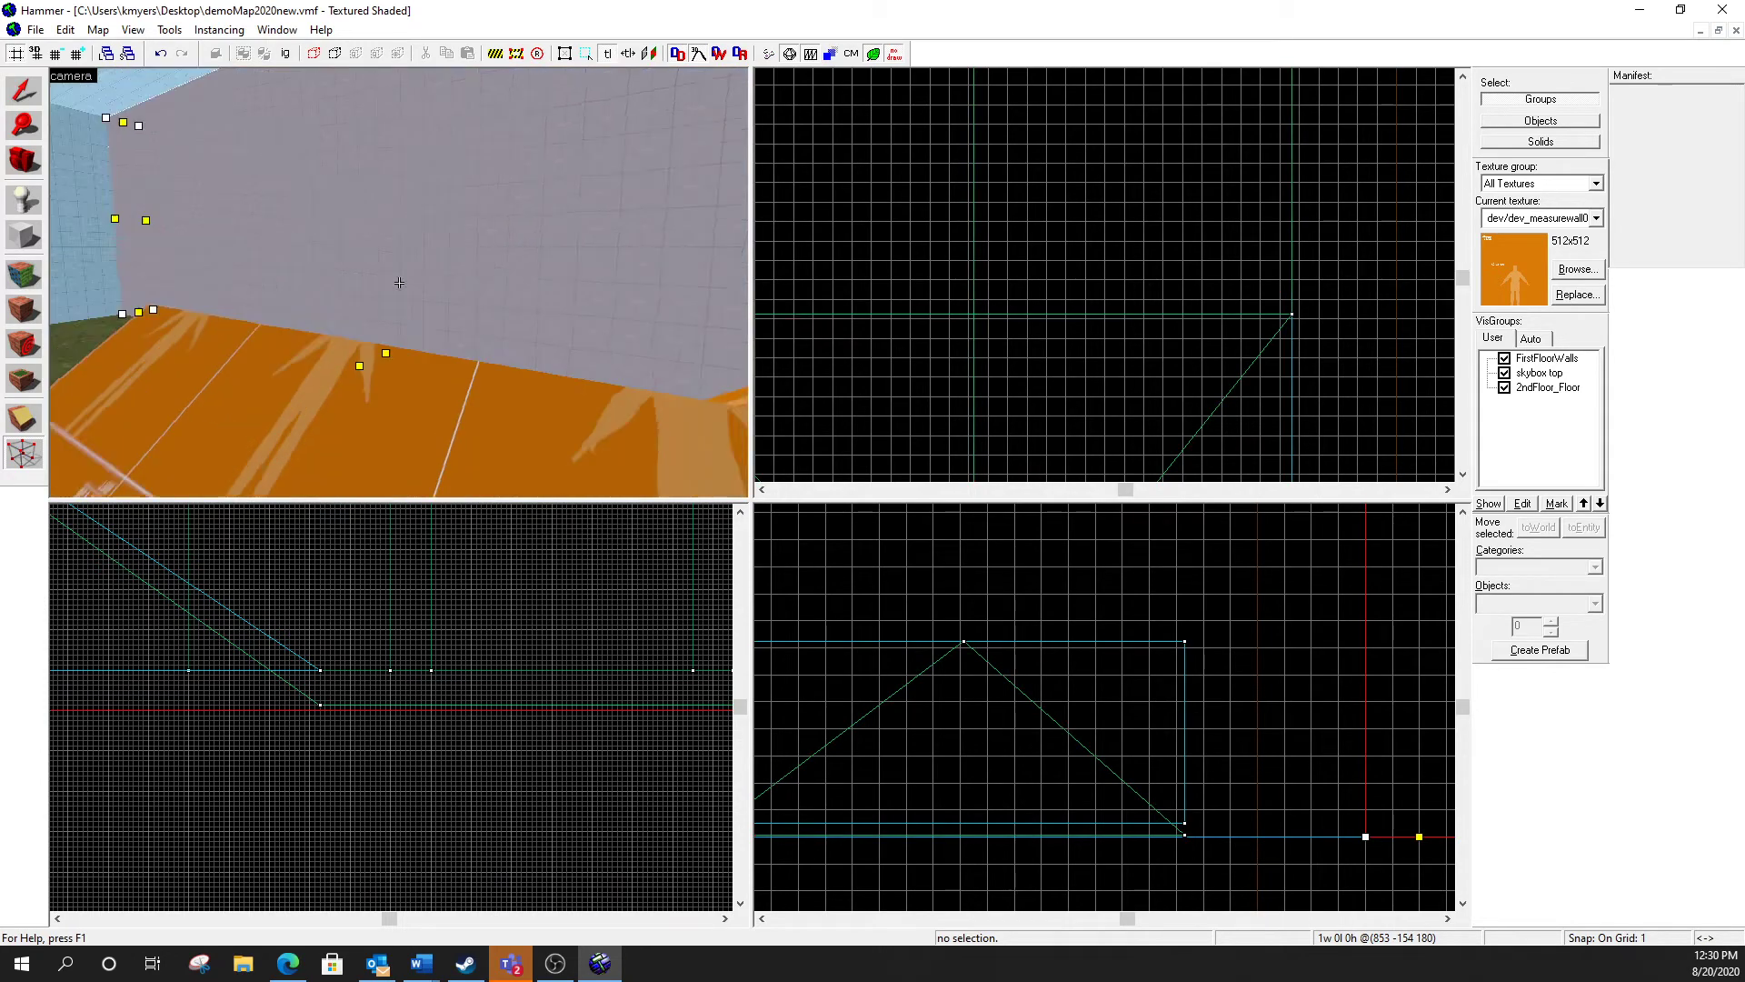
key(s)
key(s)
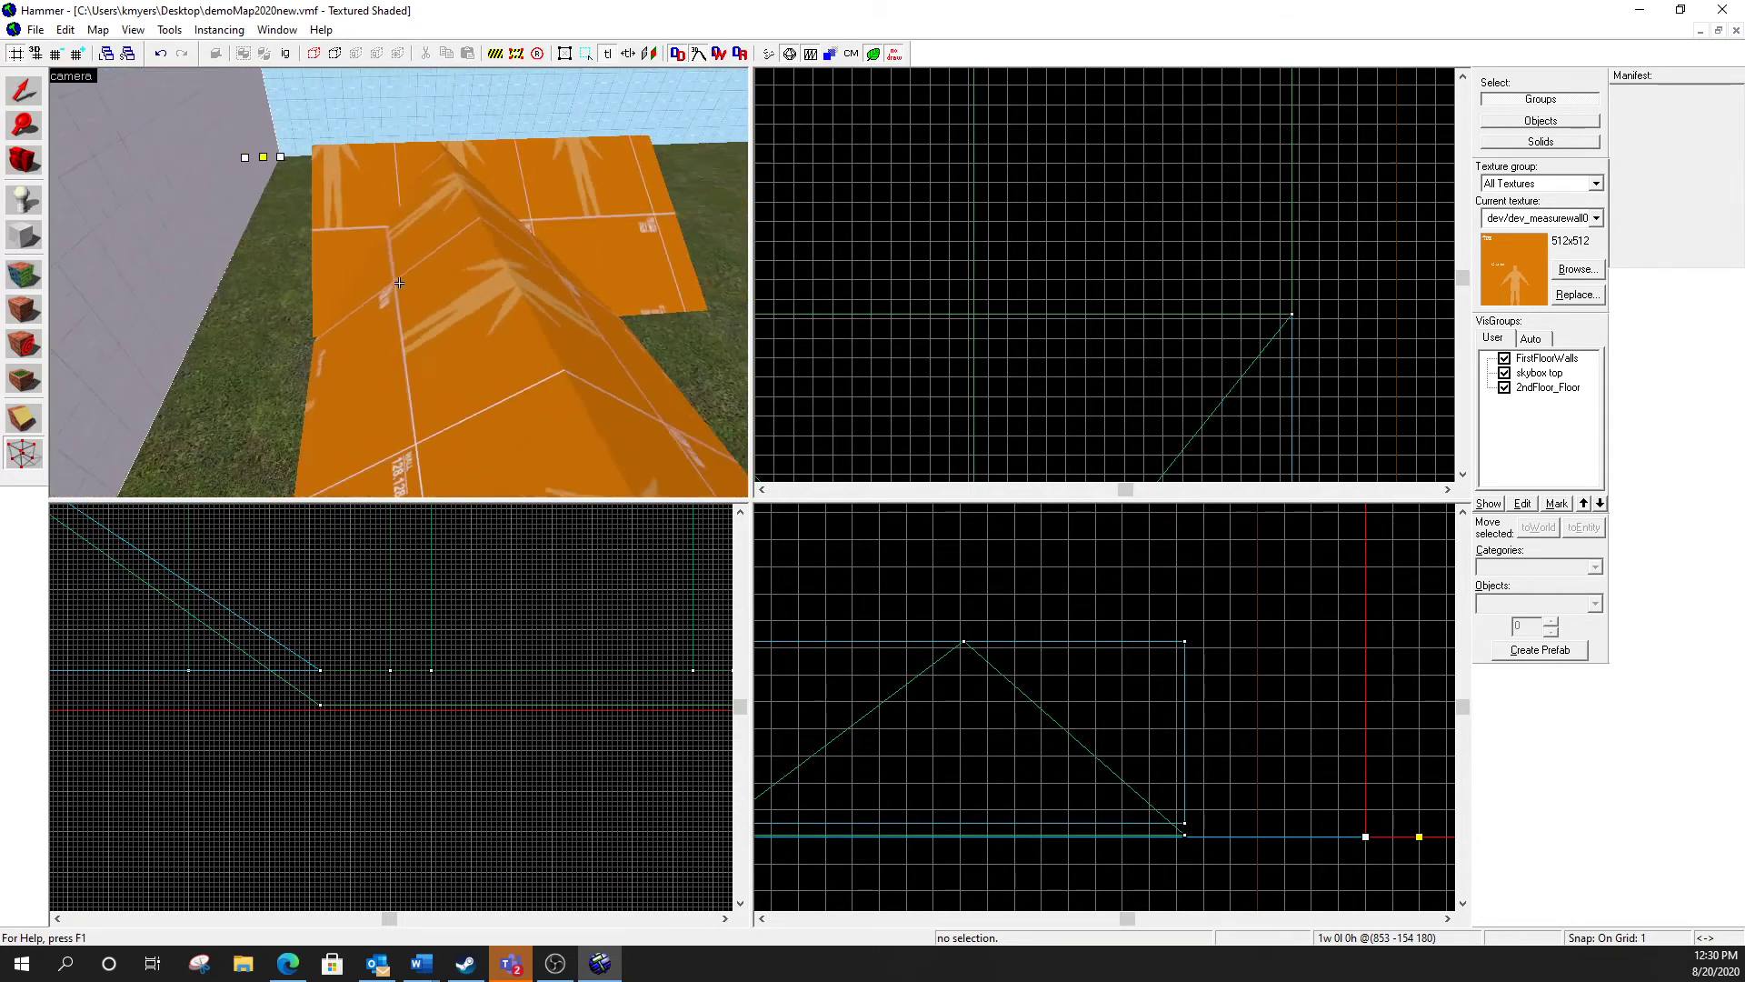
key(w)
key(w)
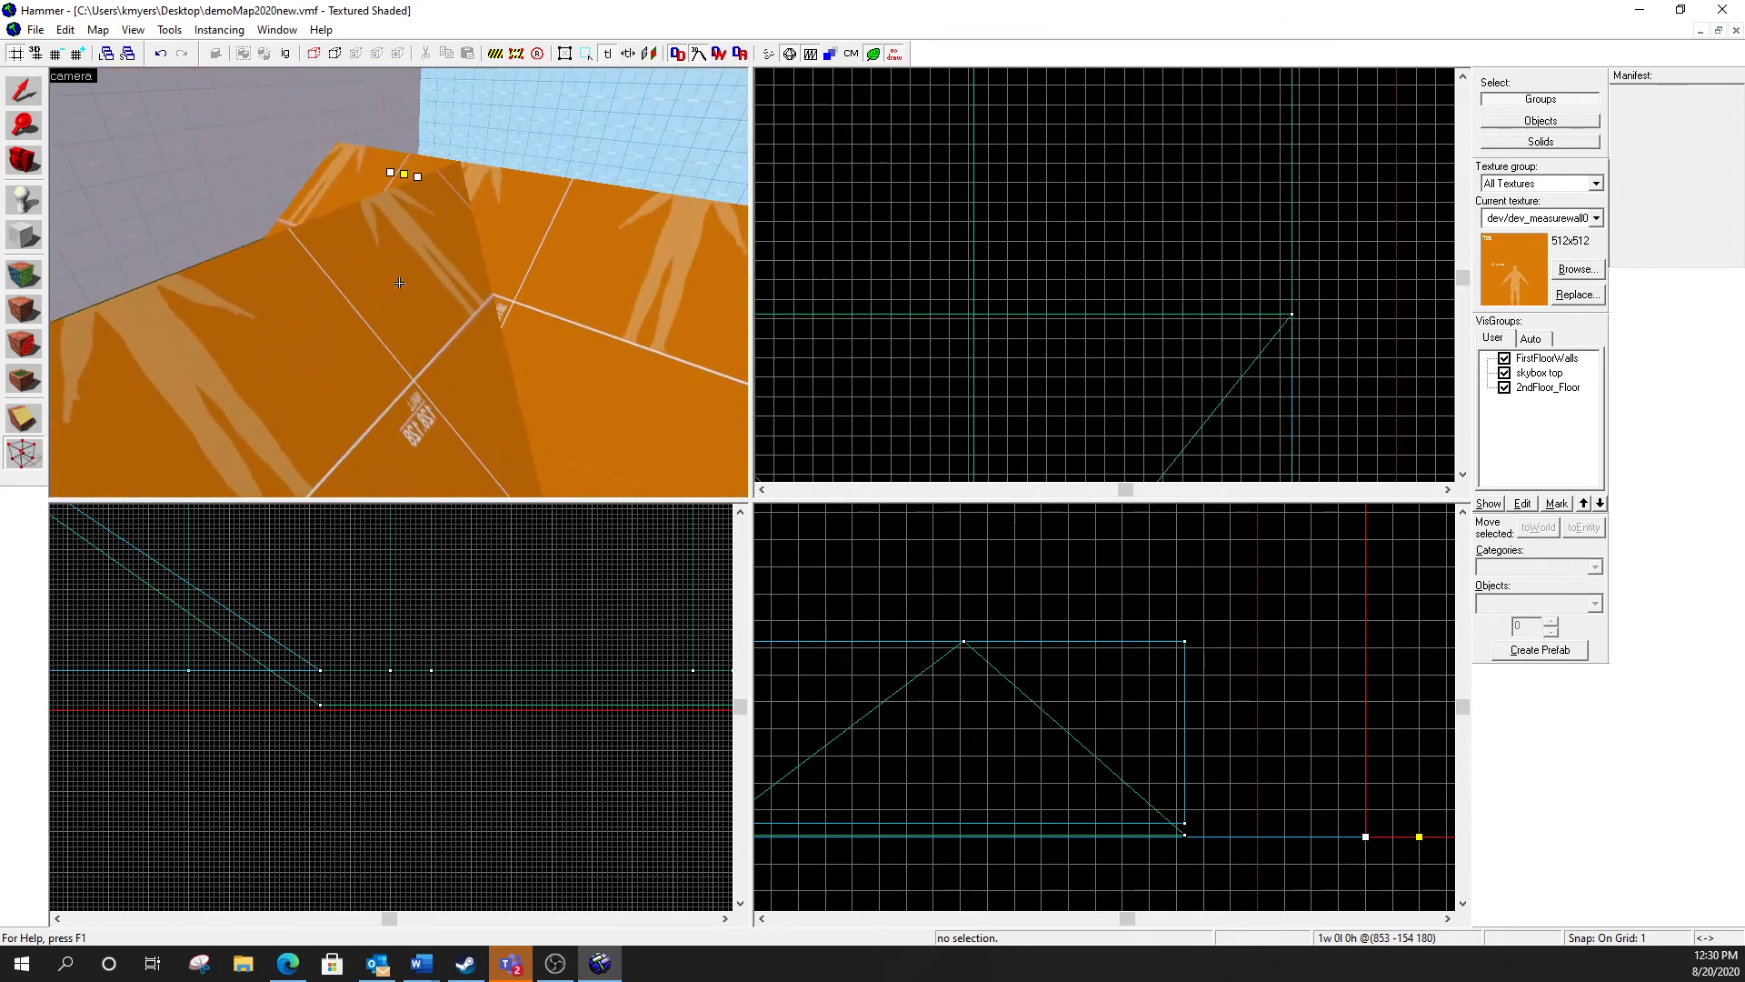
key(w)
key(w)
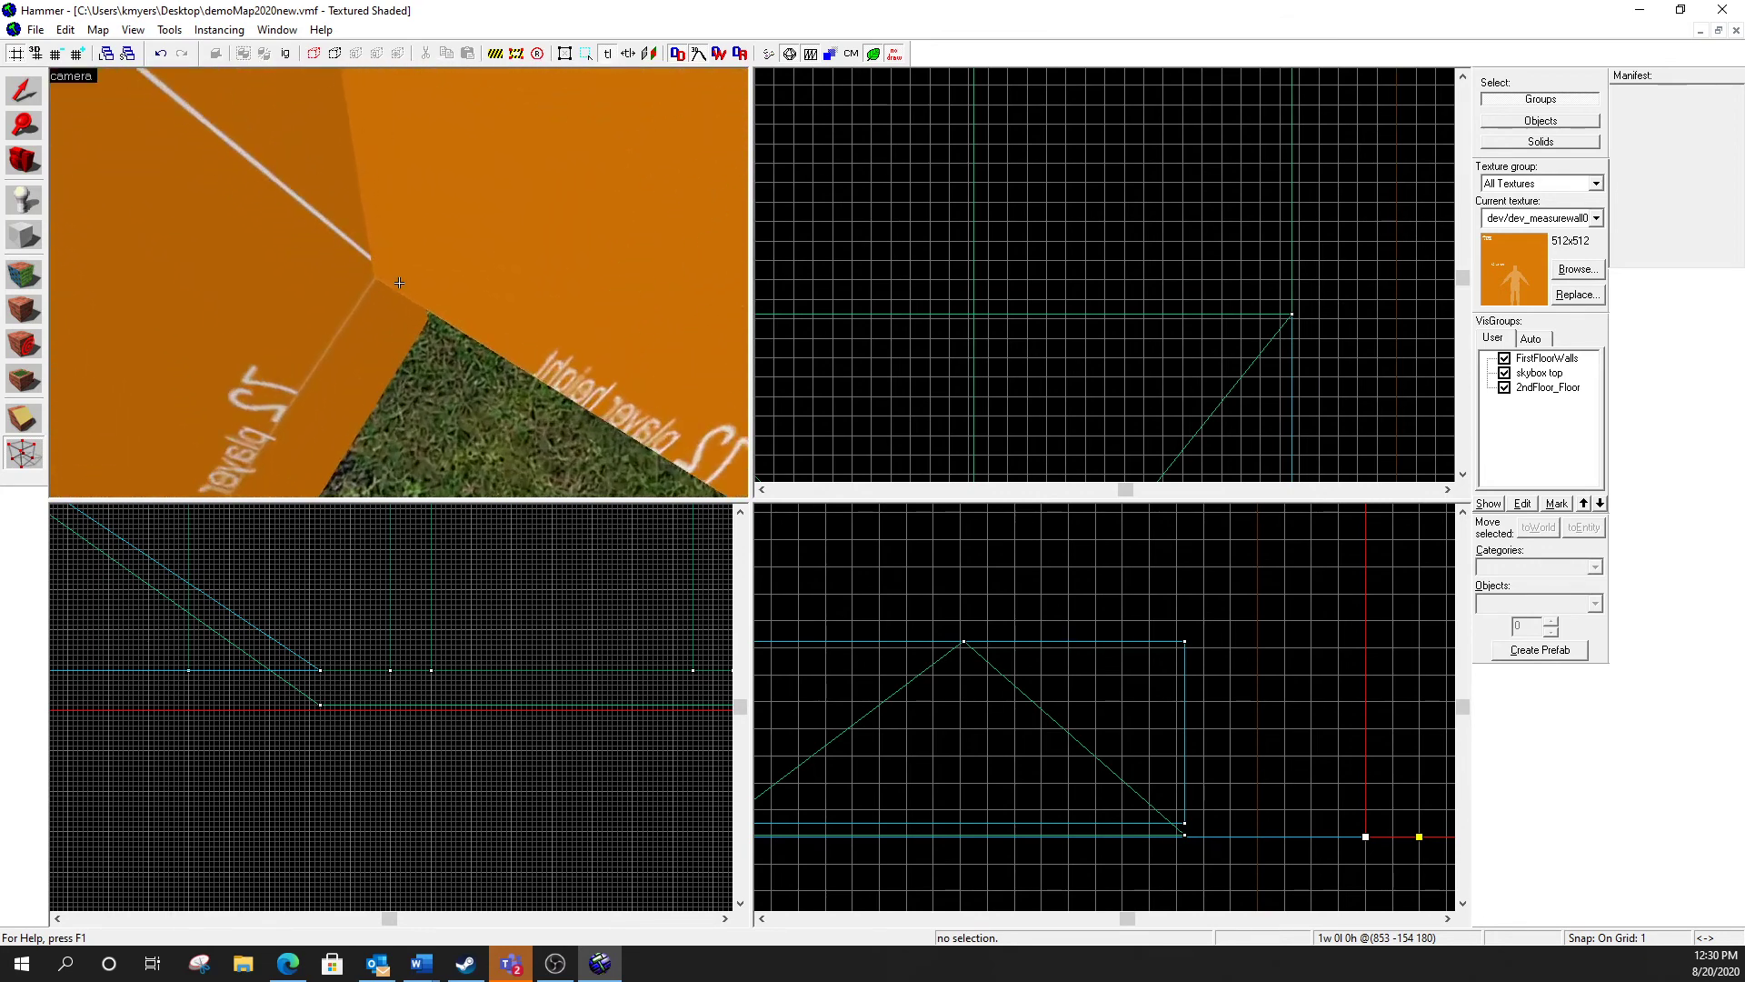
key(s)
key(d)
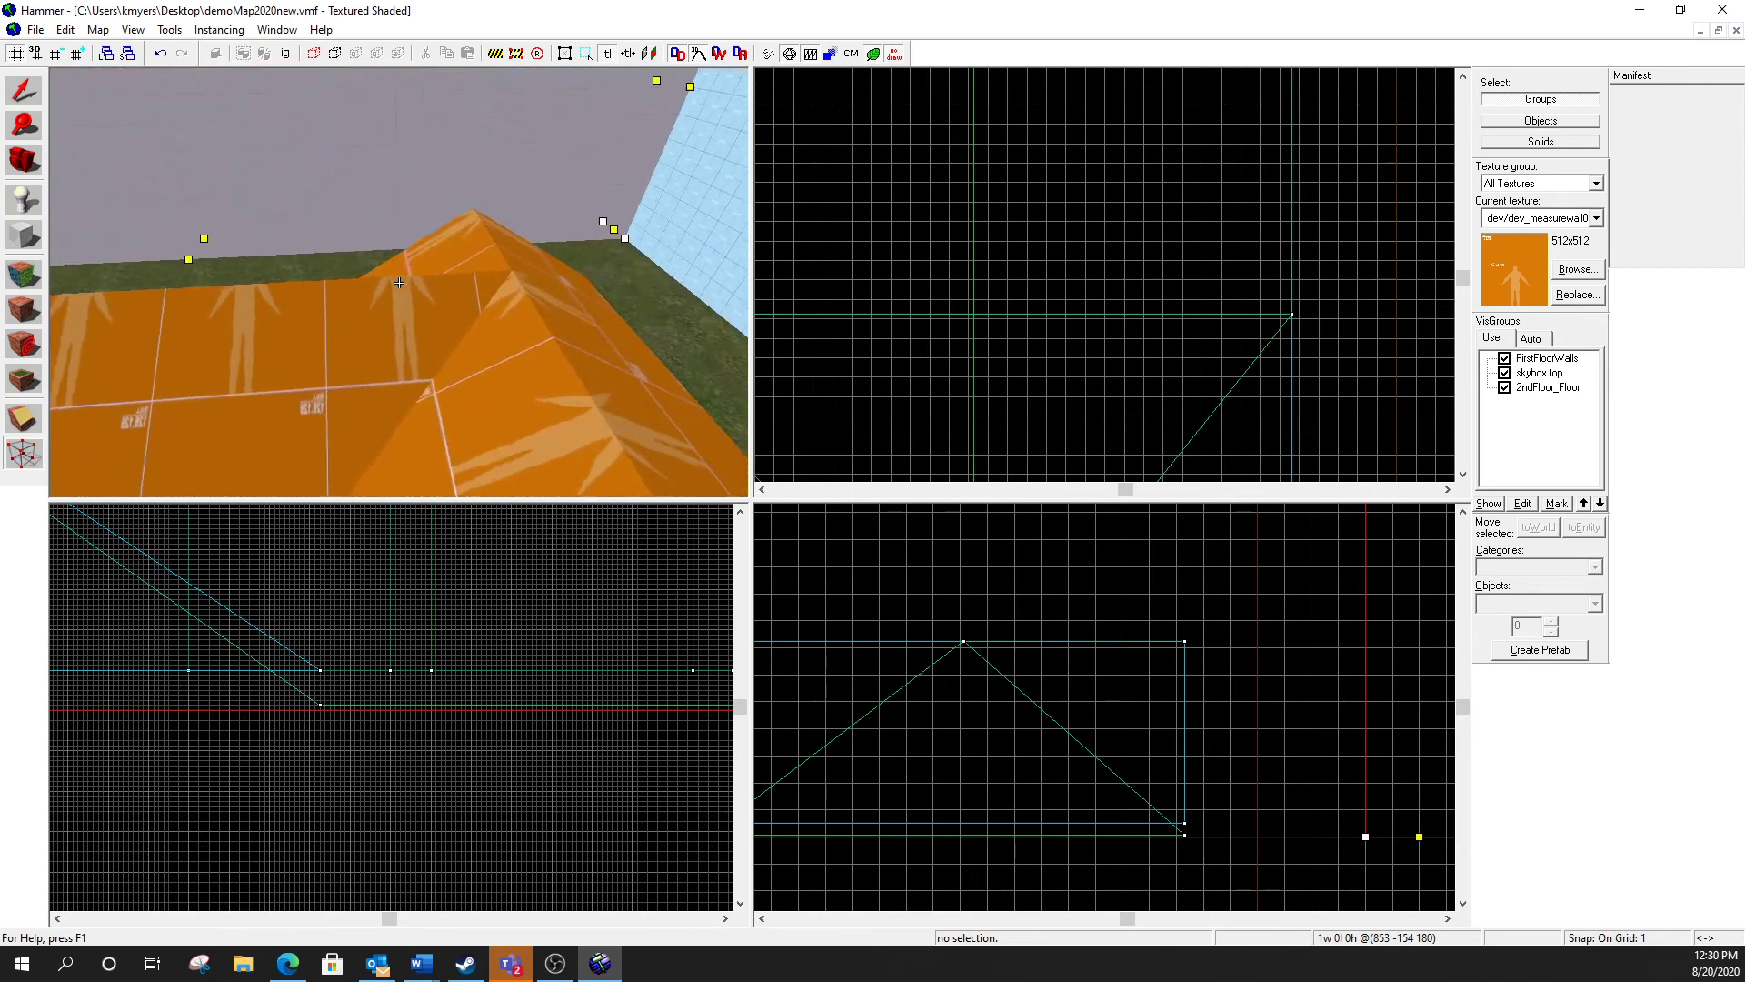
key(a)
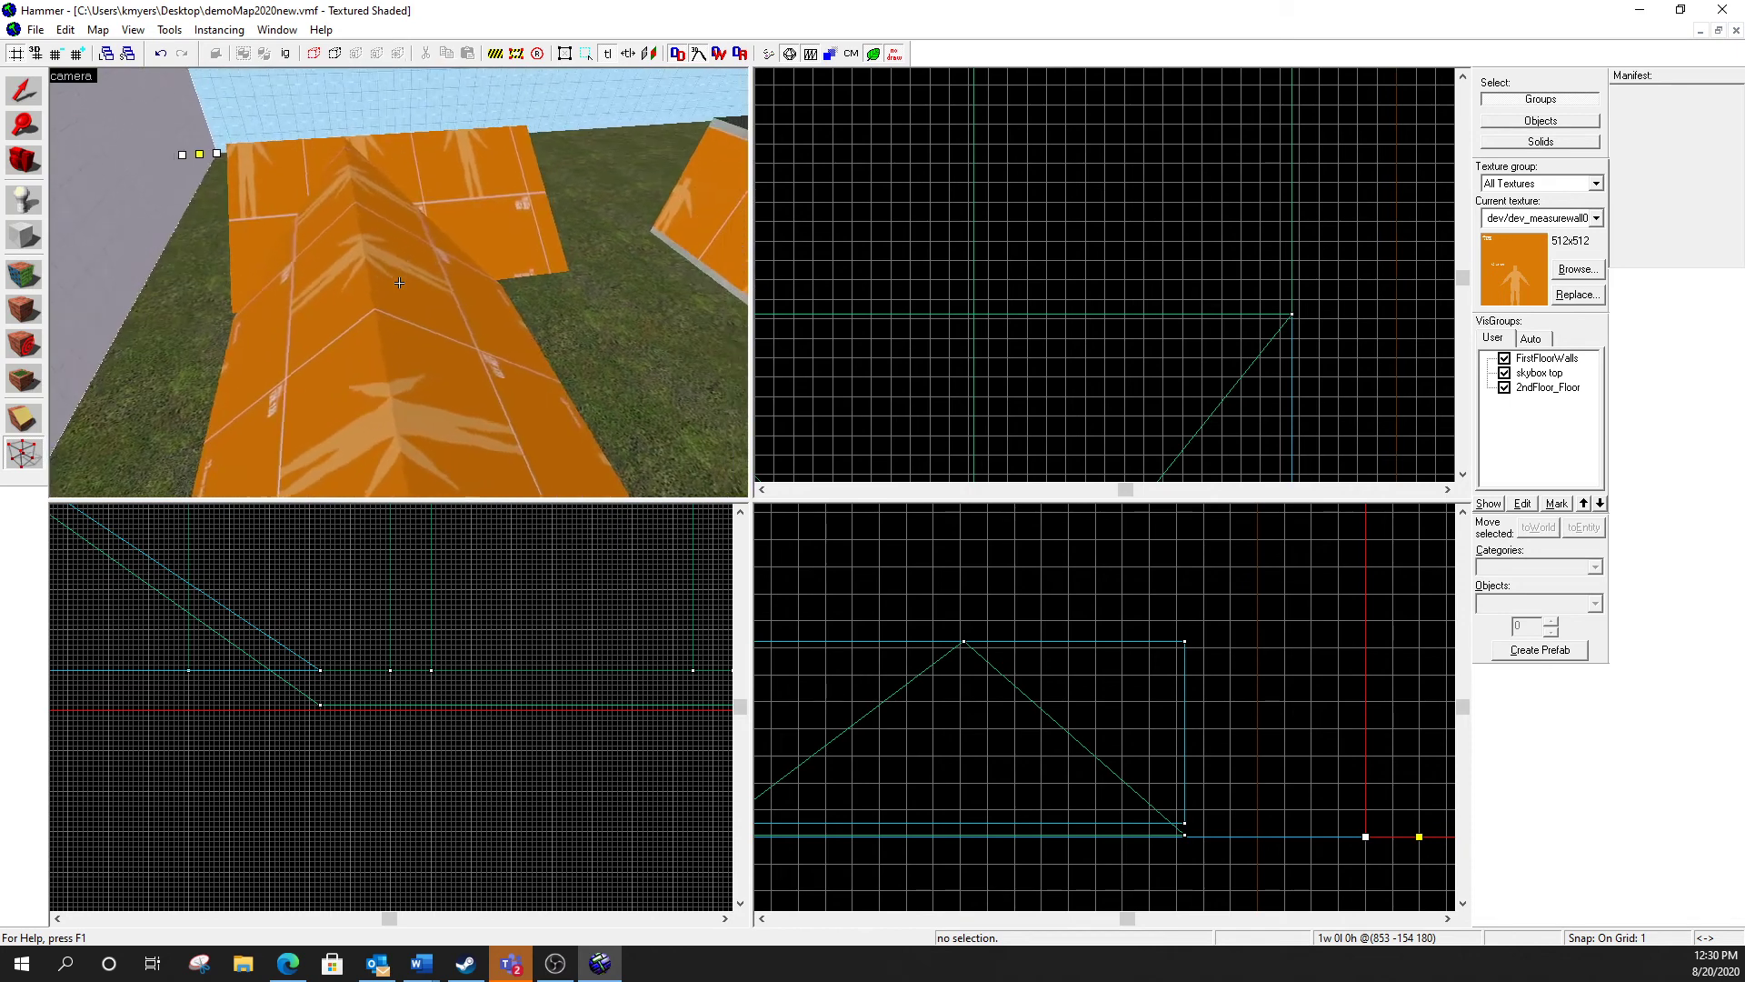
key(d)
key(a)
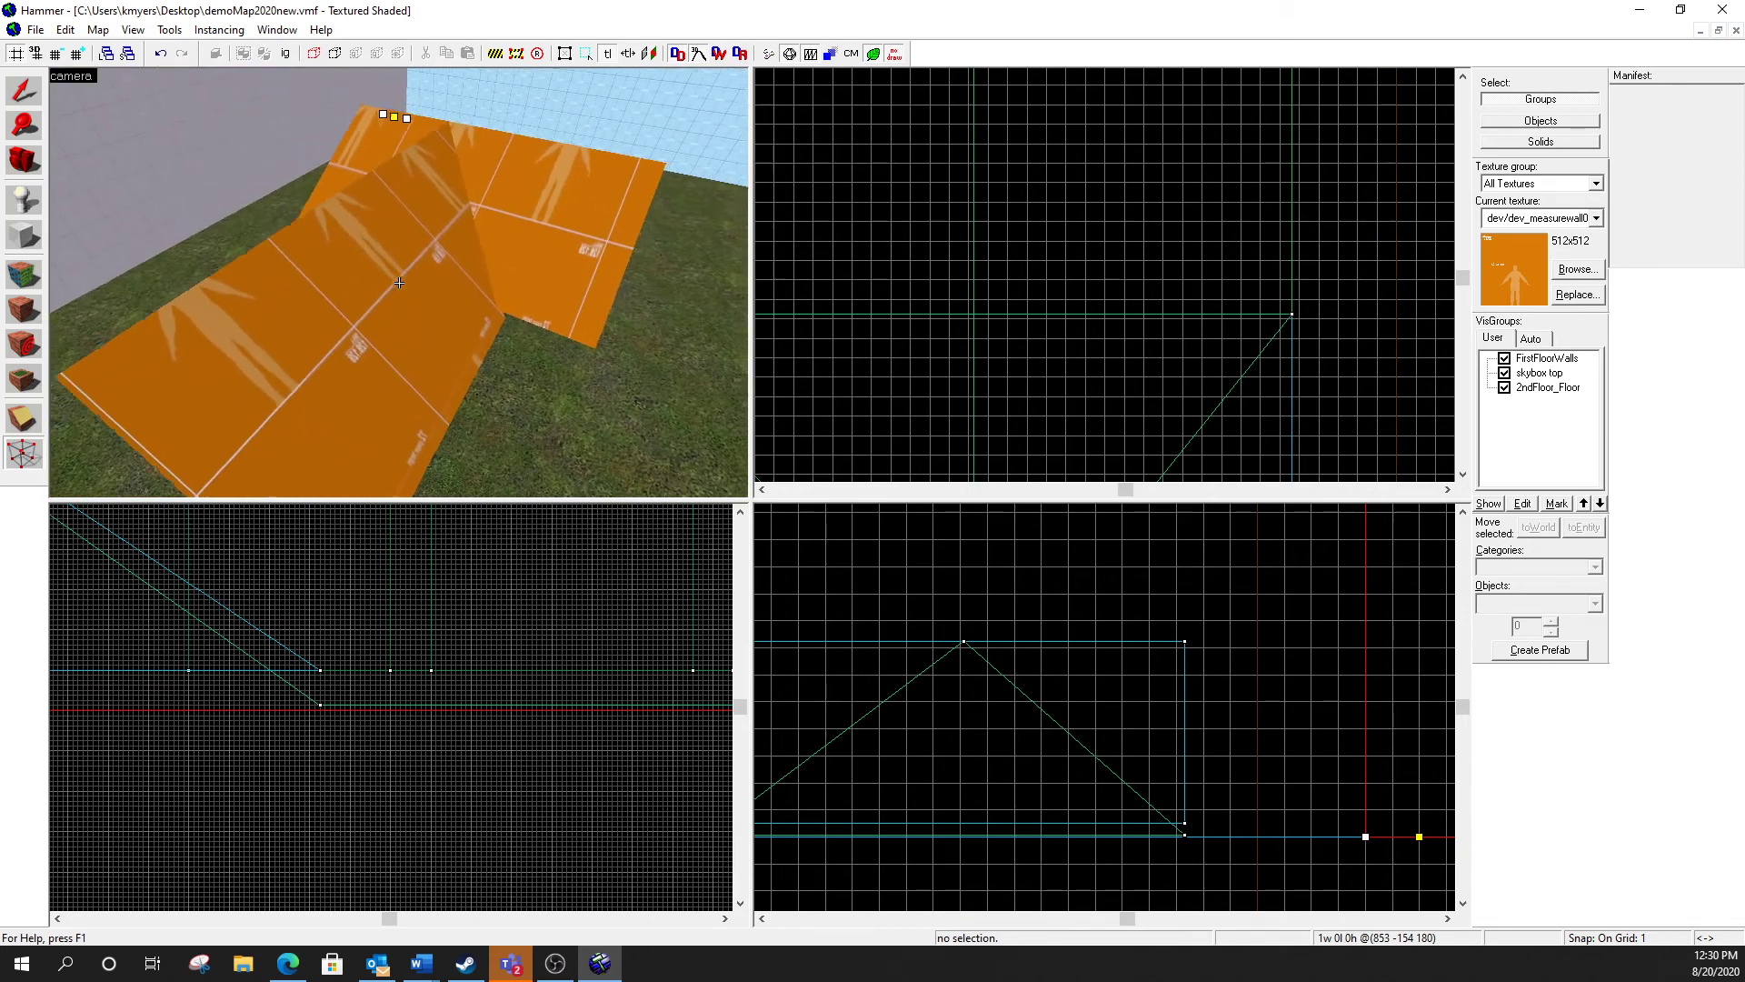
key(w)
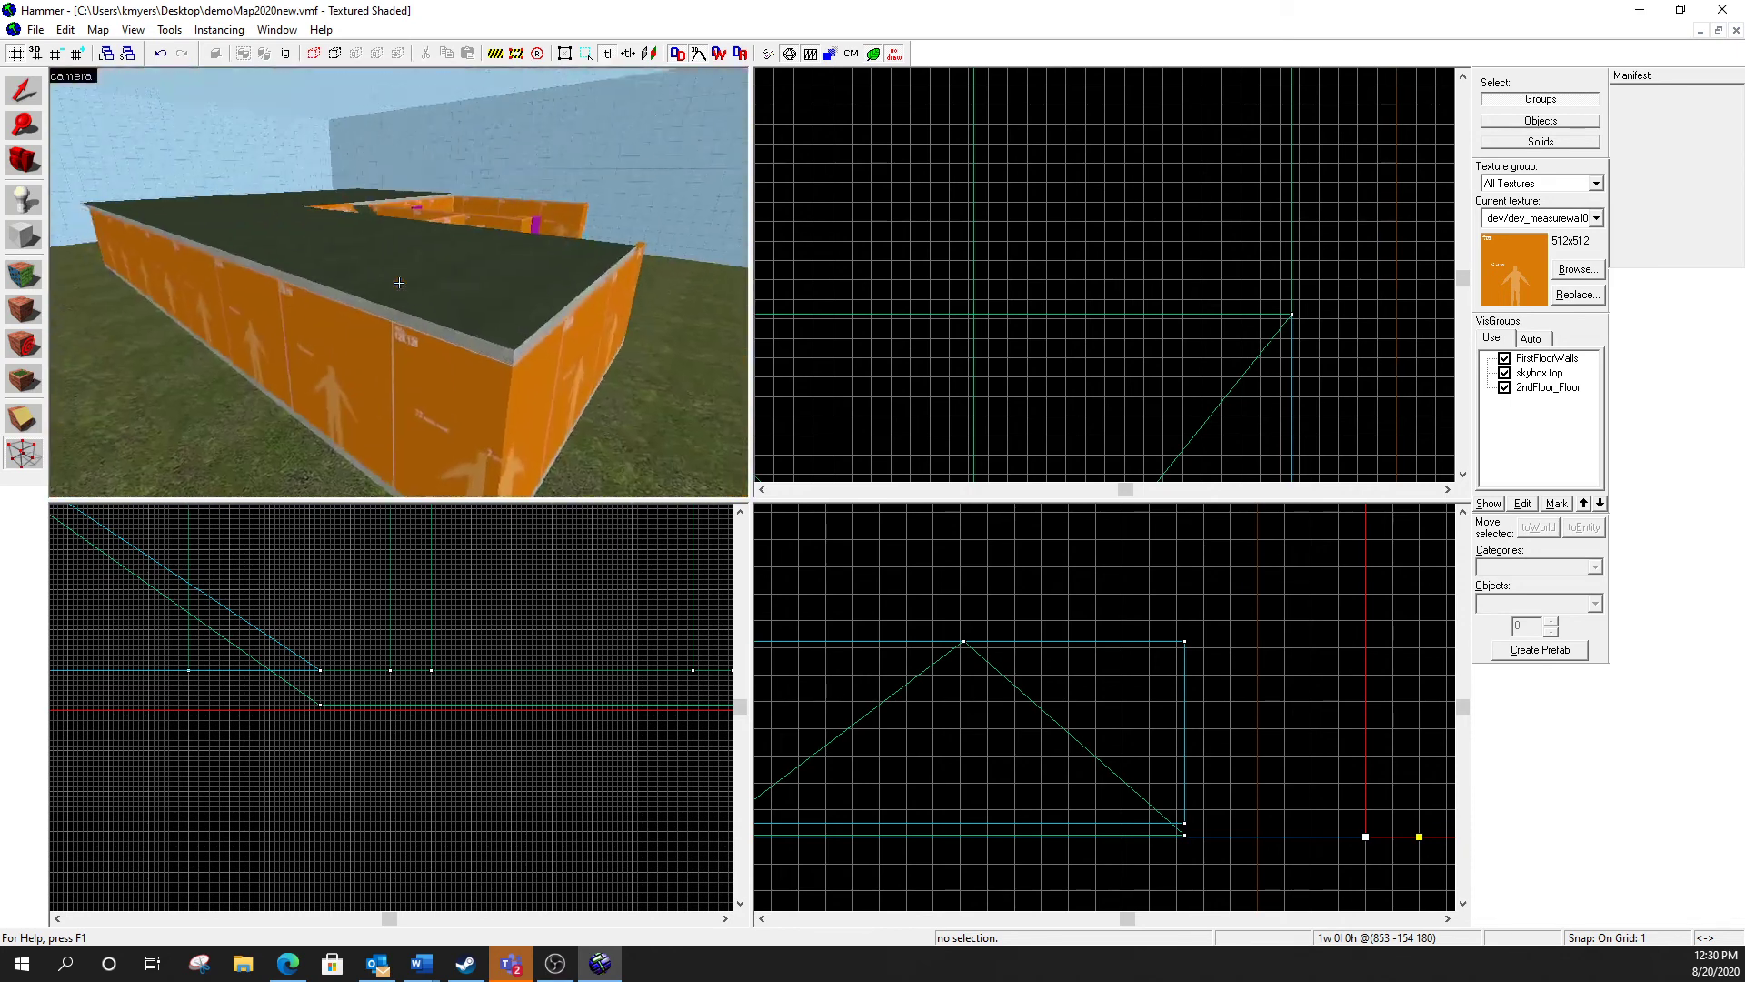
key(a)
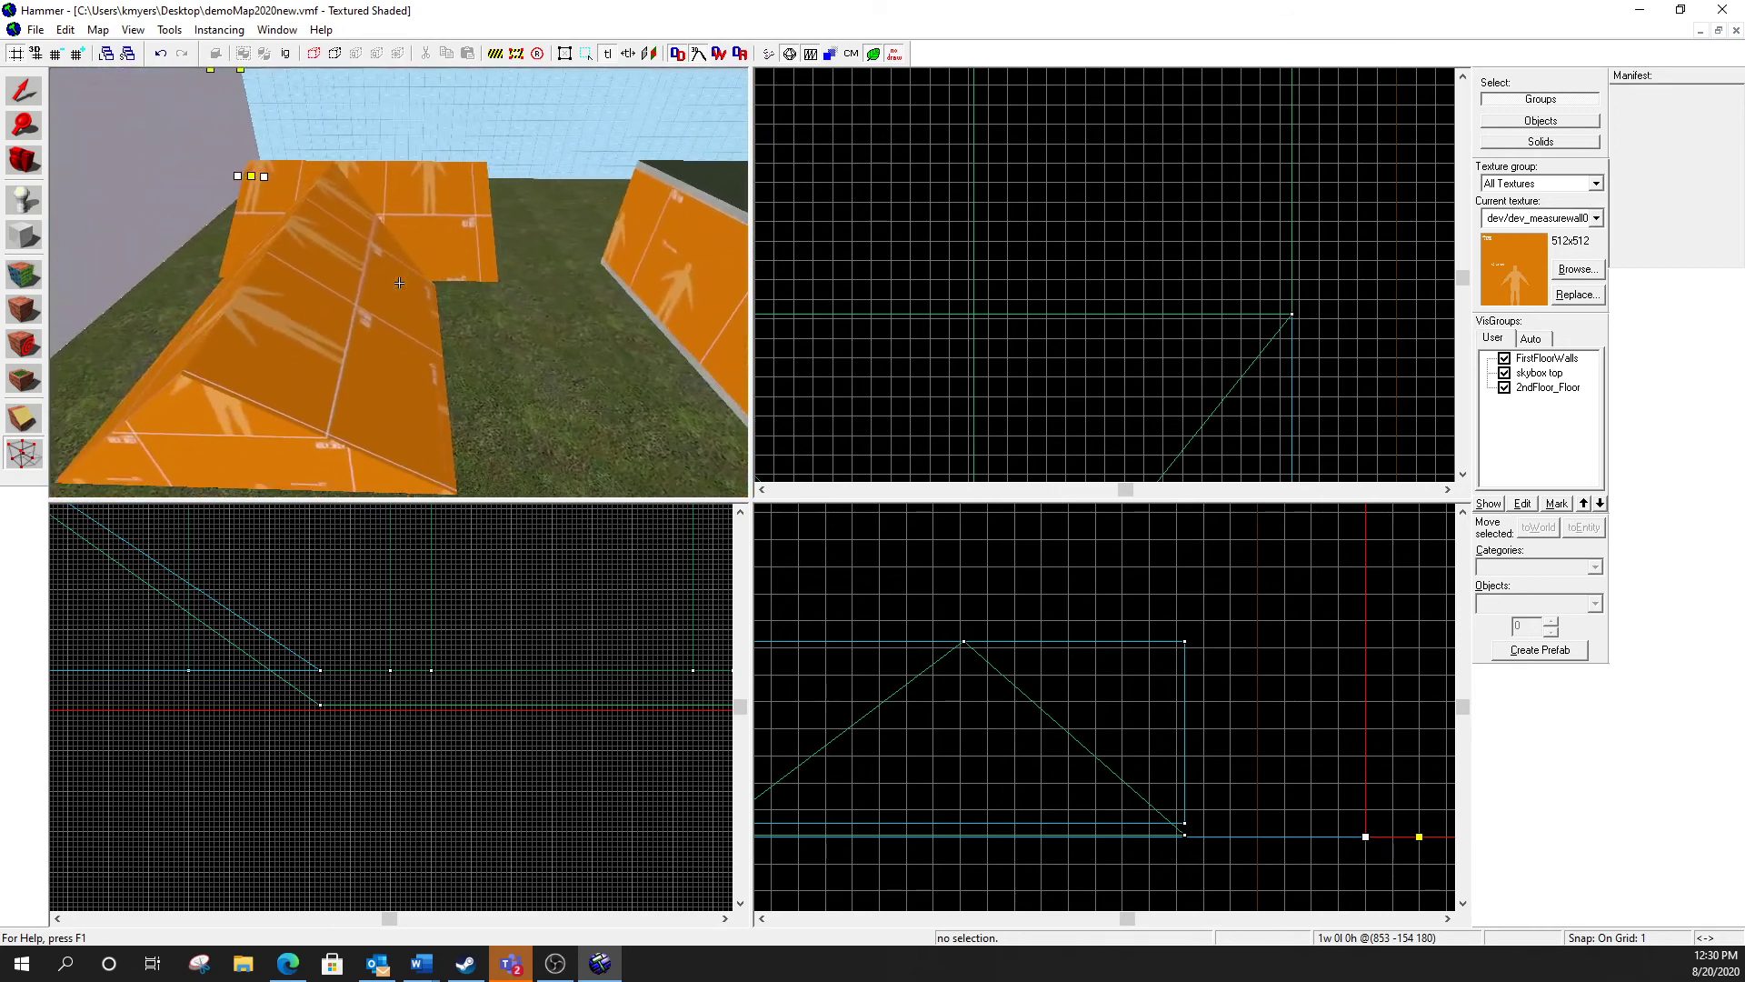
key(d)
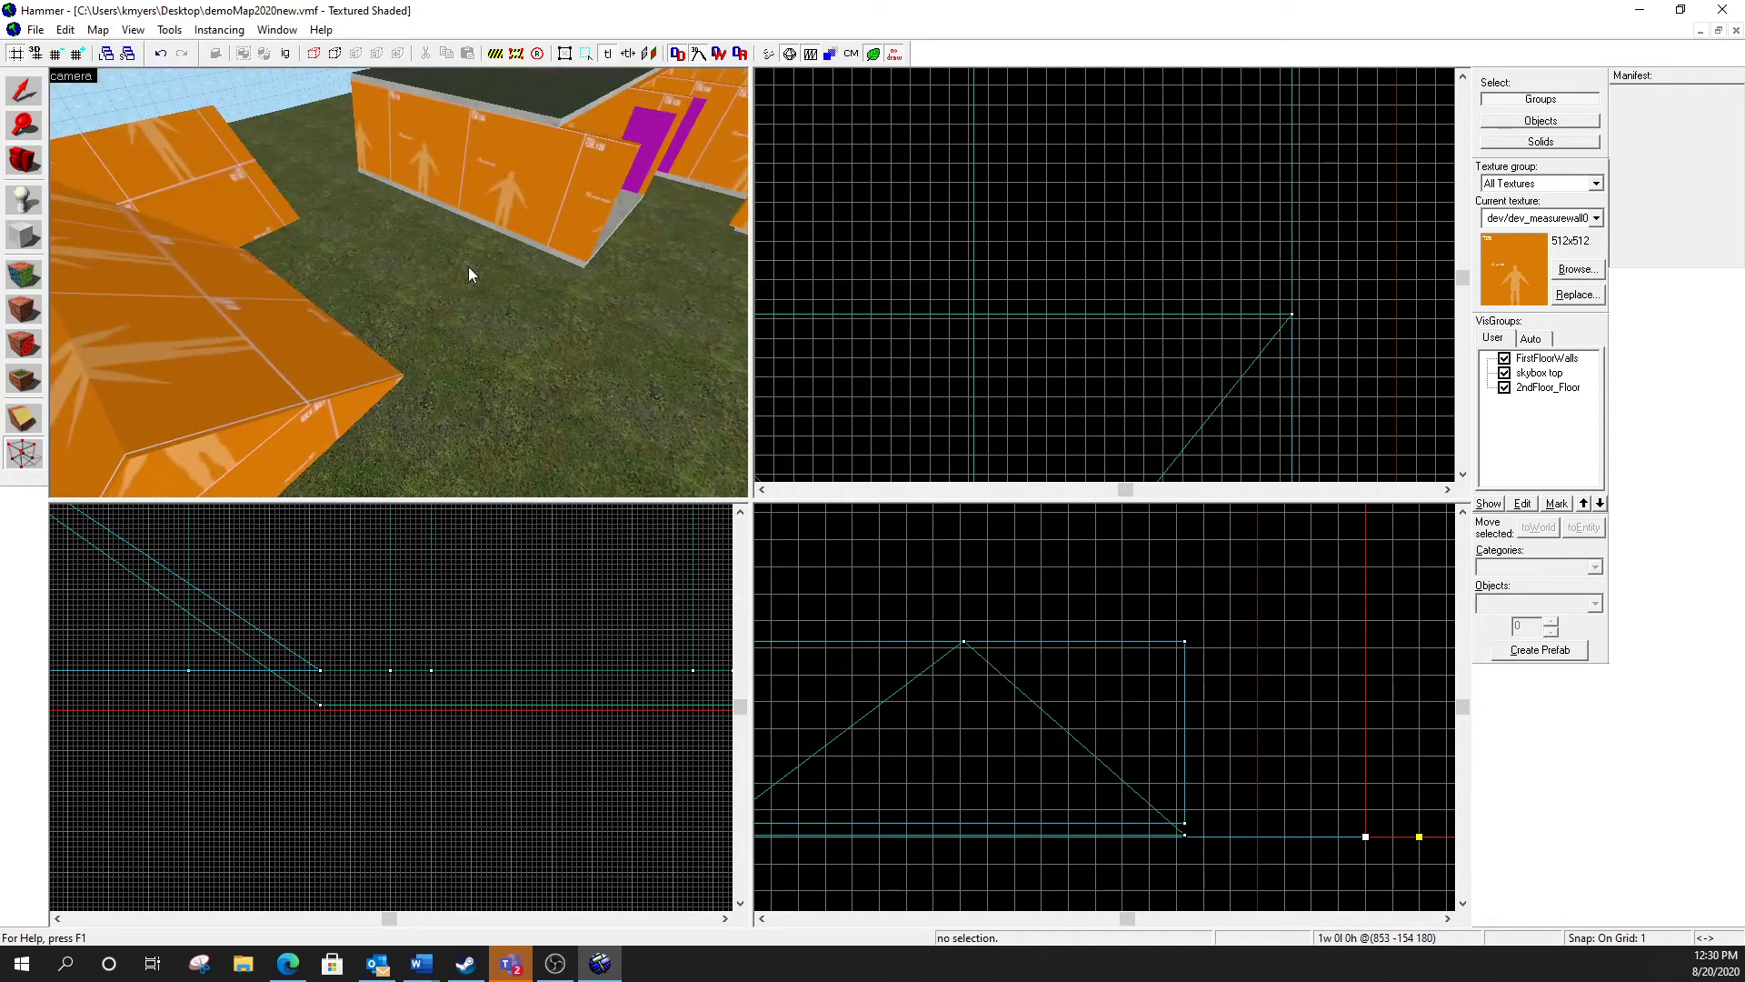
scroll(533, 328, down, 4)
scroll(533, 327, up, 2)
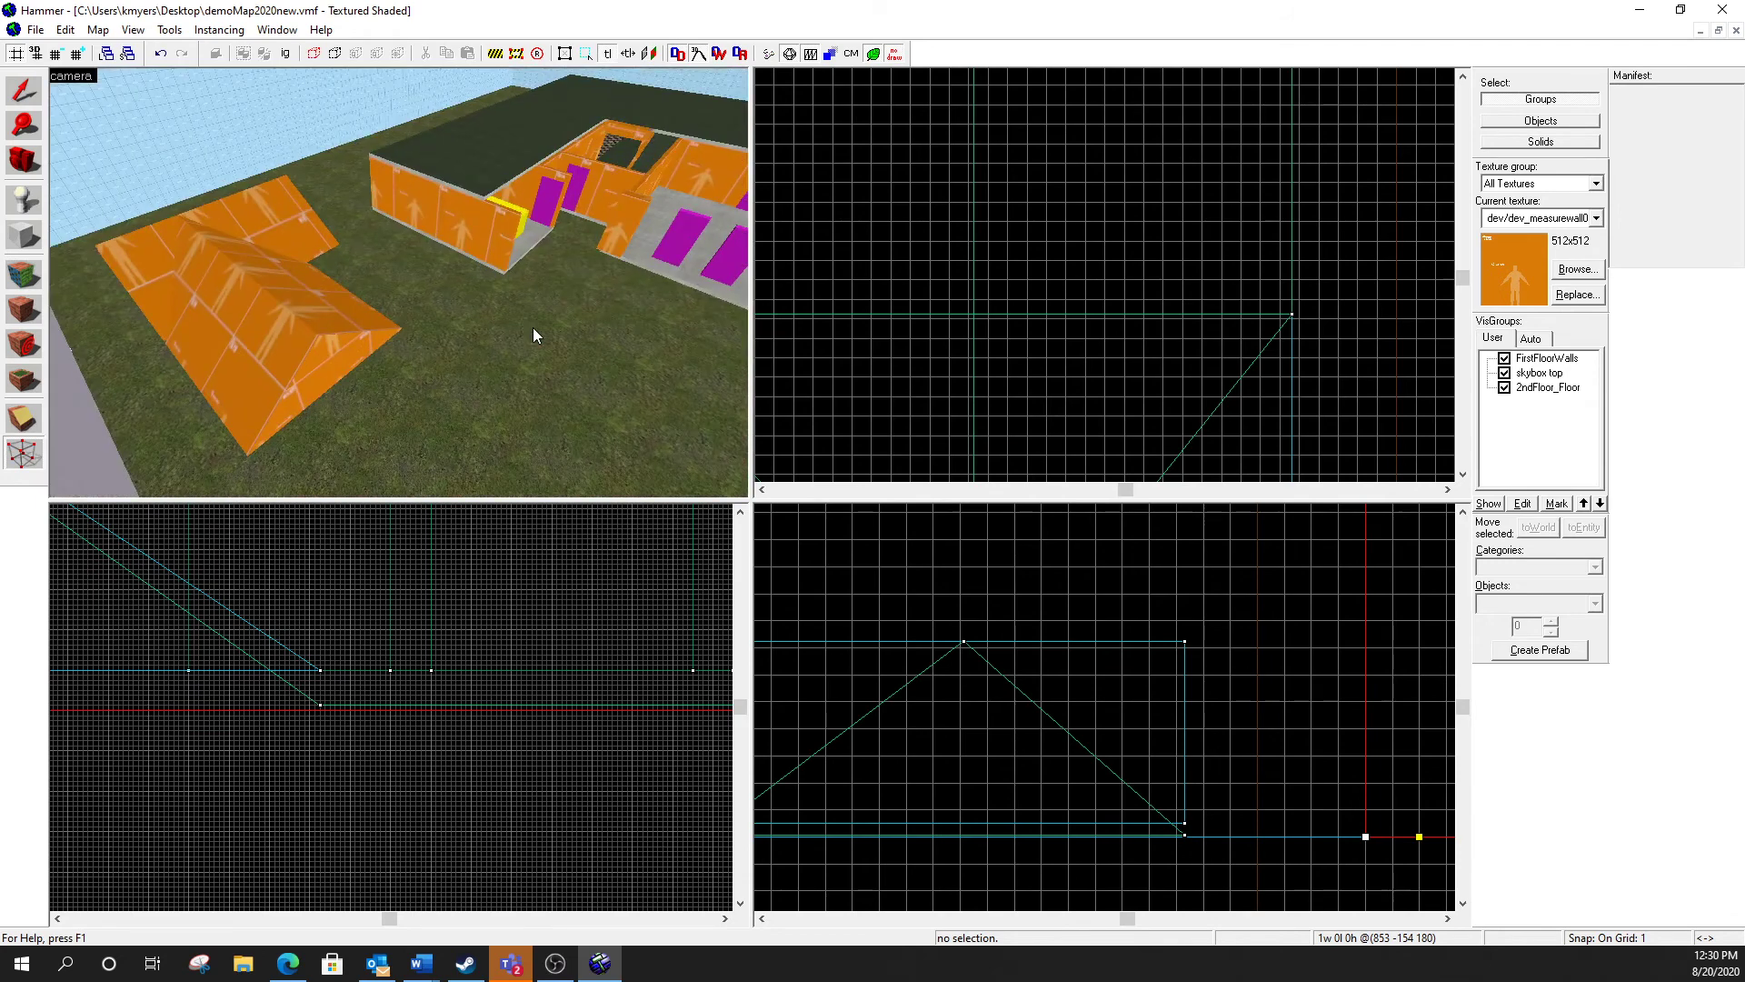
Step: Create a block brush about 333 by 317 units and 448 units tall on the open ground beyond the prisms in the top view
click(36, 227)
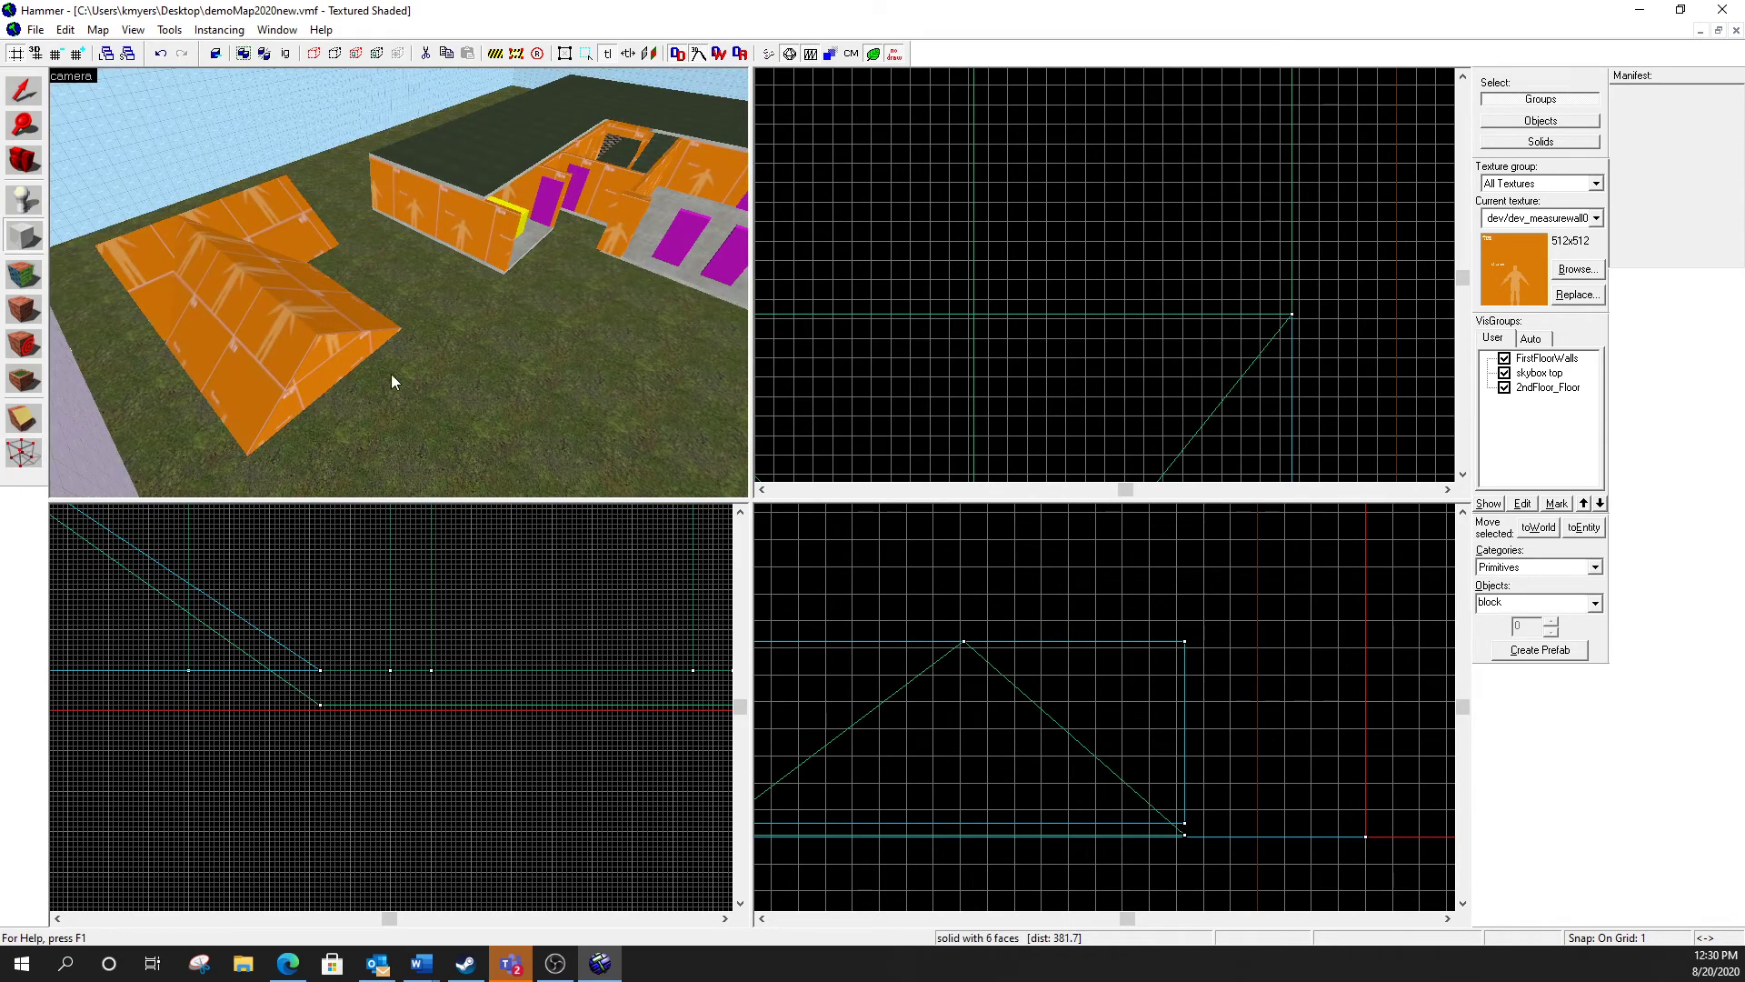
scroll(1054, 227, down, 5)
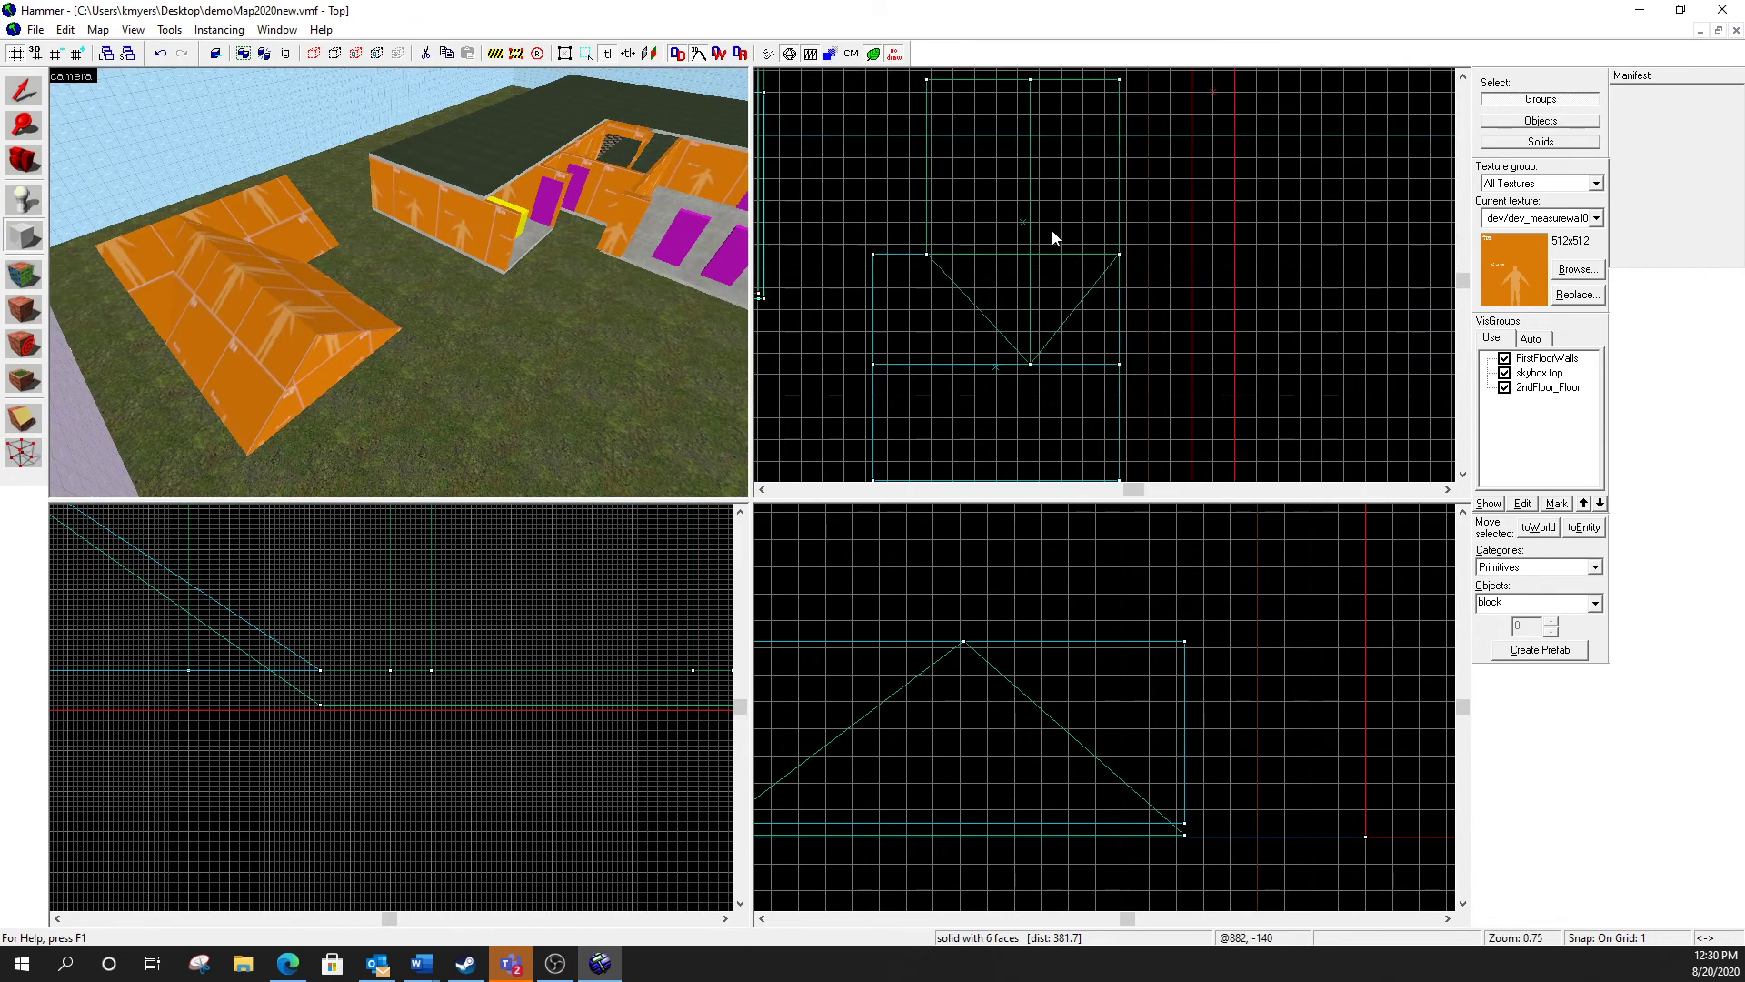
scroll(1060, 133, up, 4)
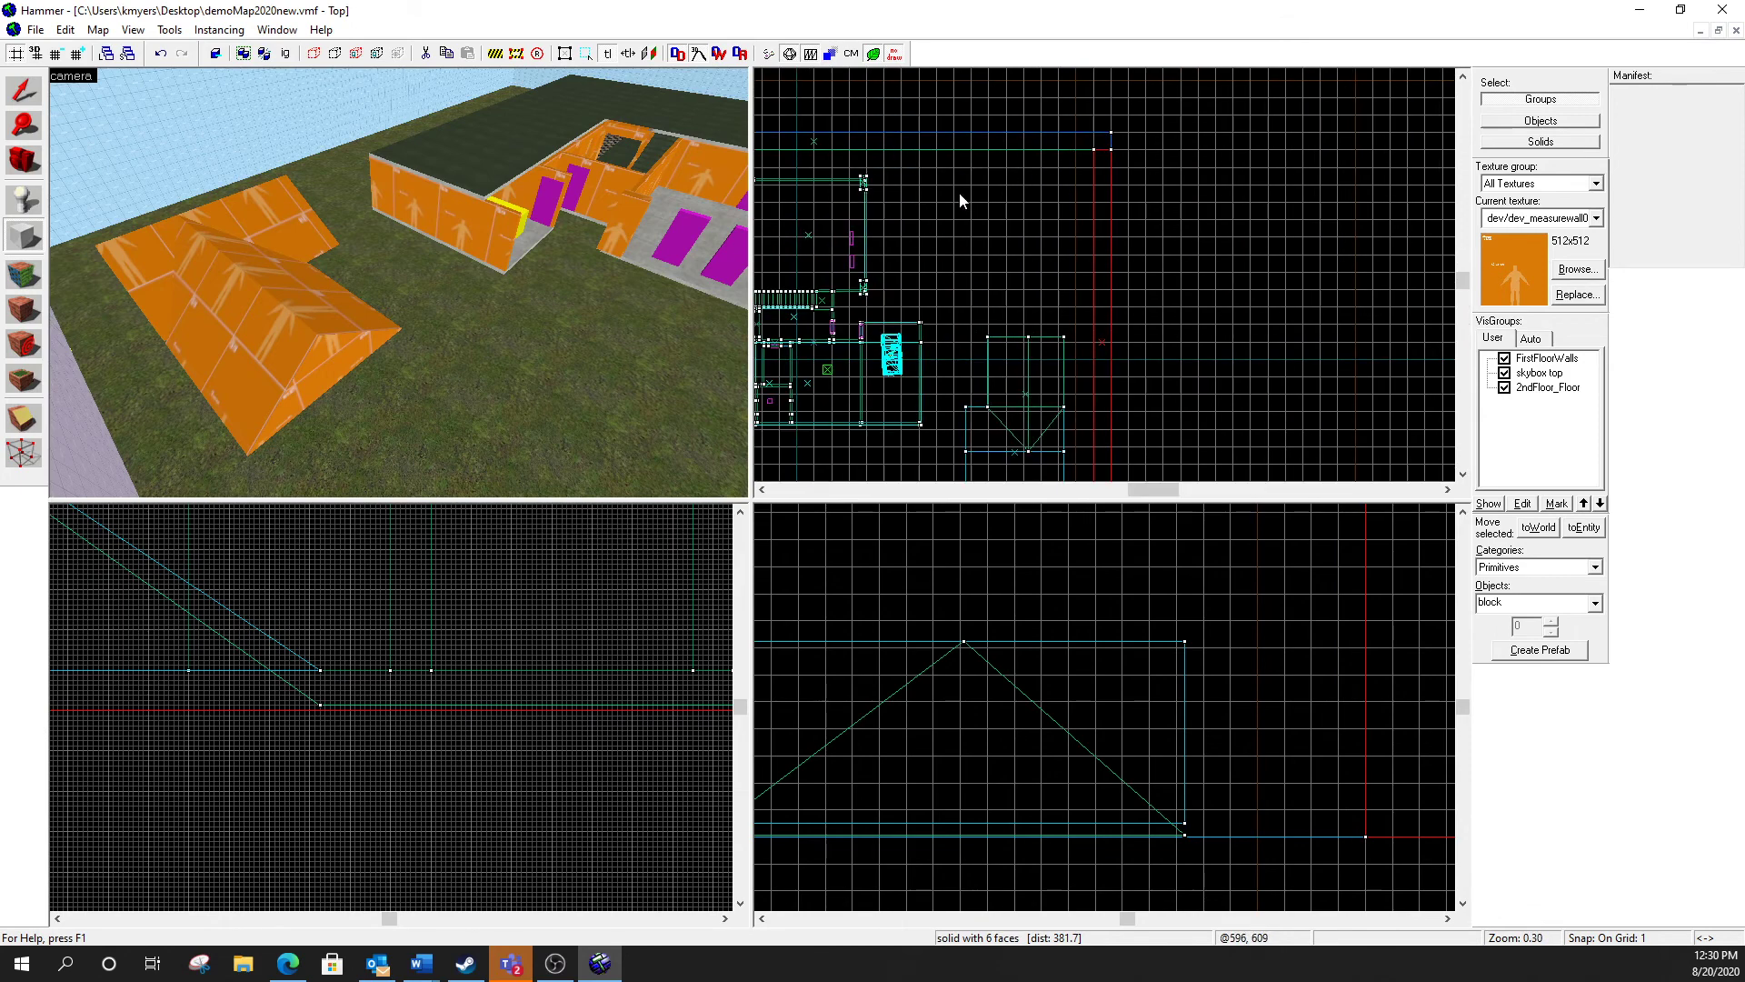
drag(959, 193, 1056, 285)
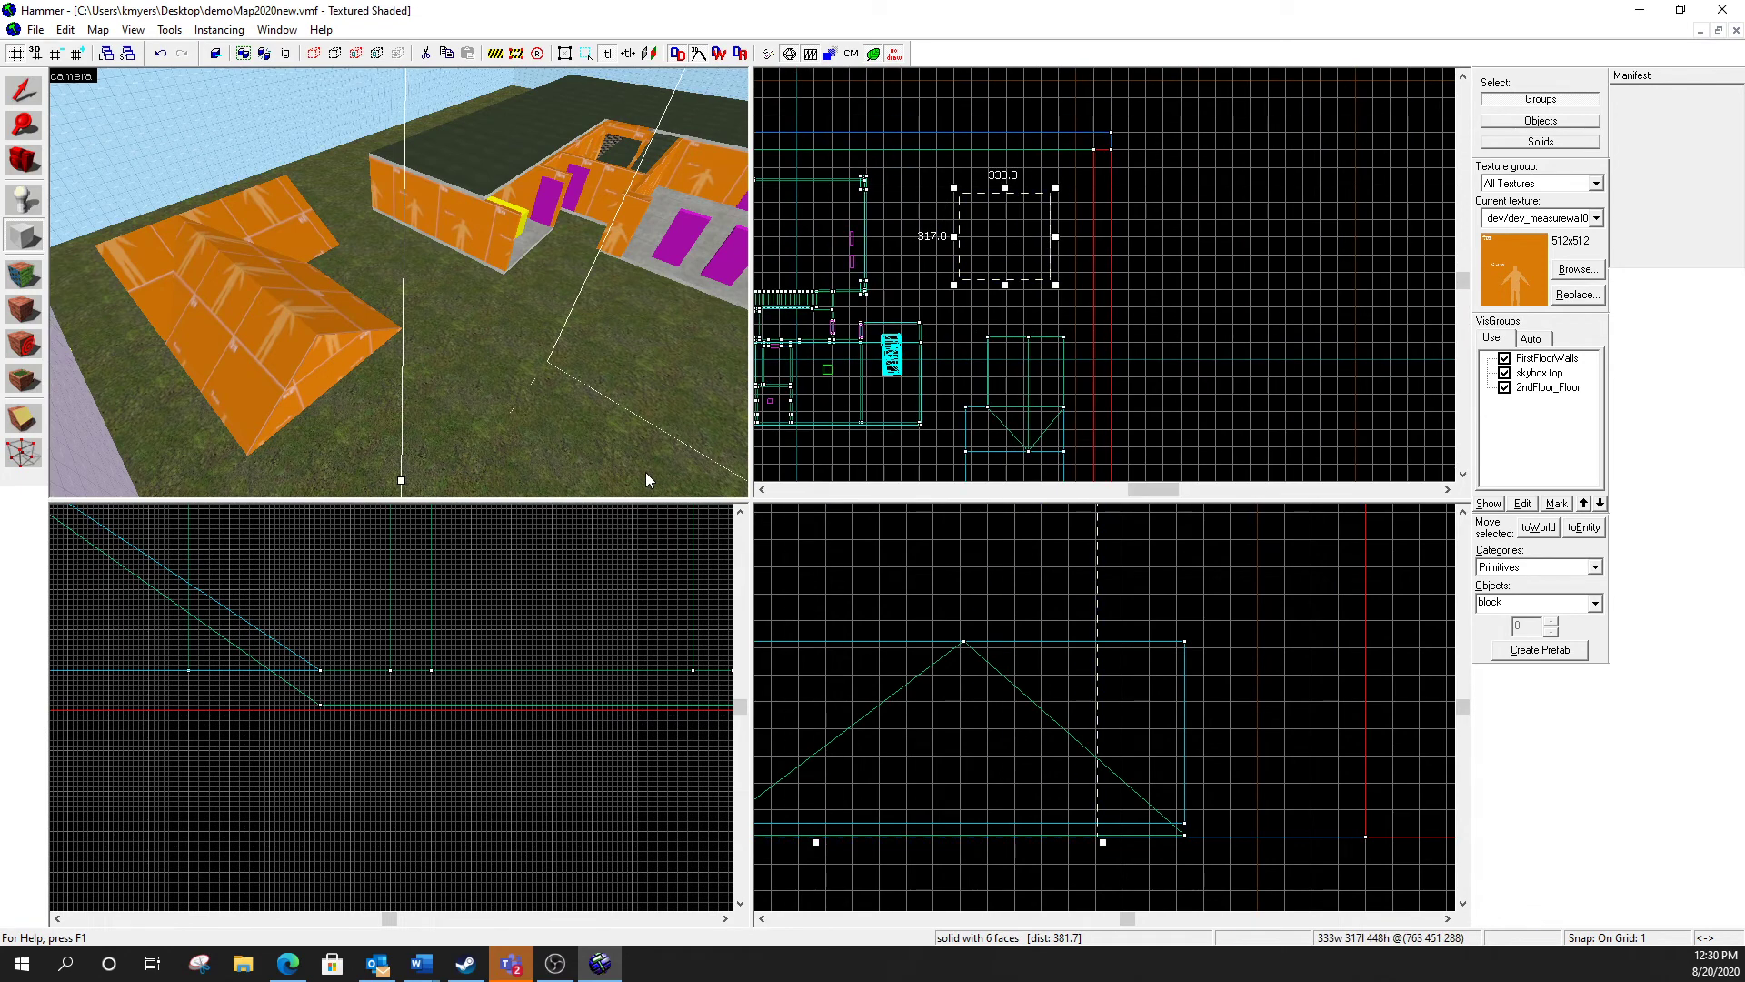
key(z)
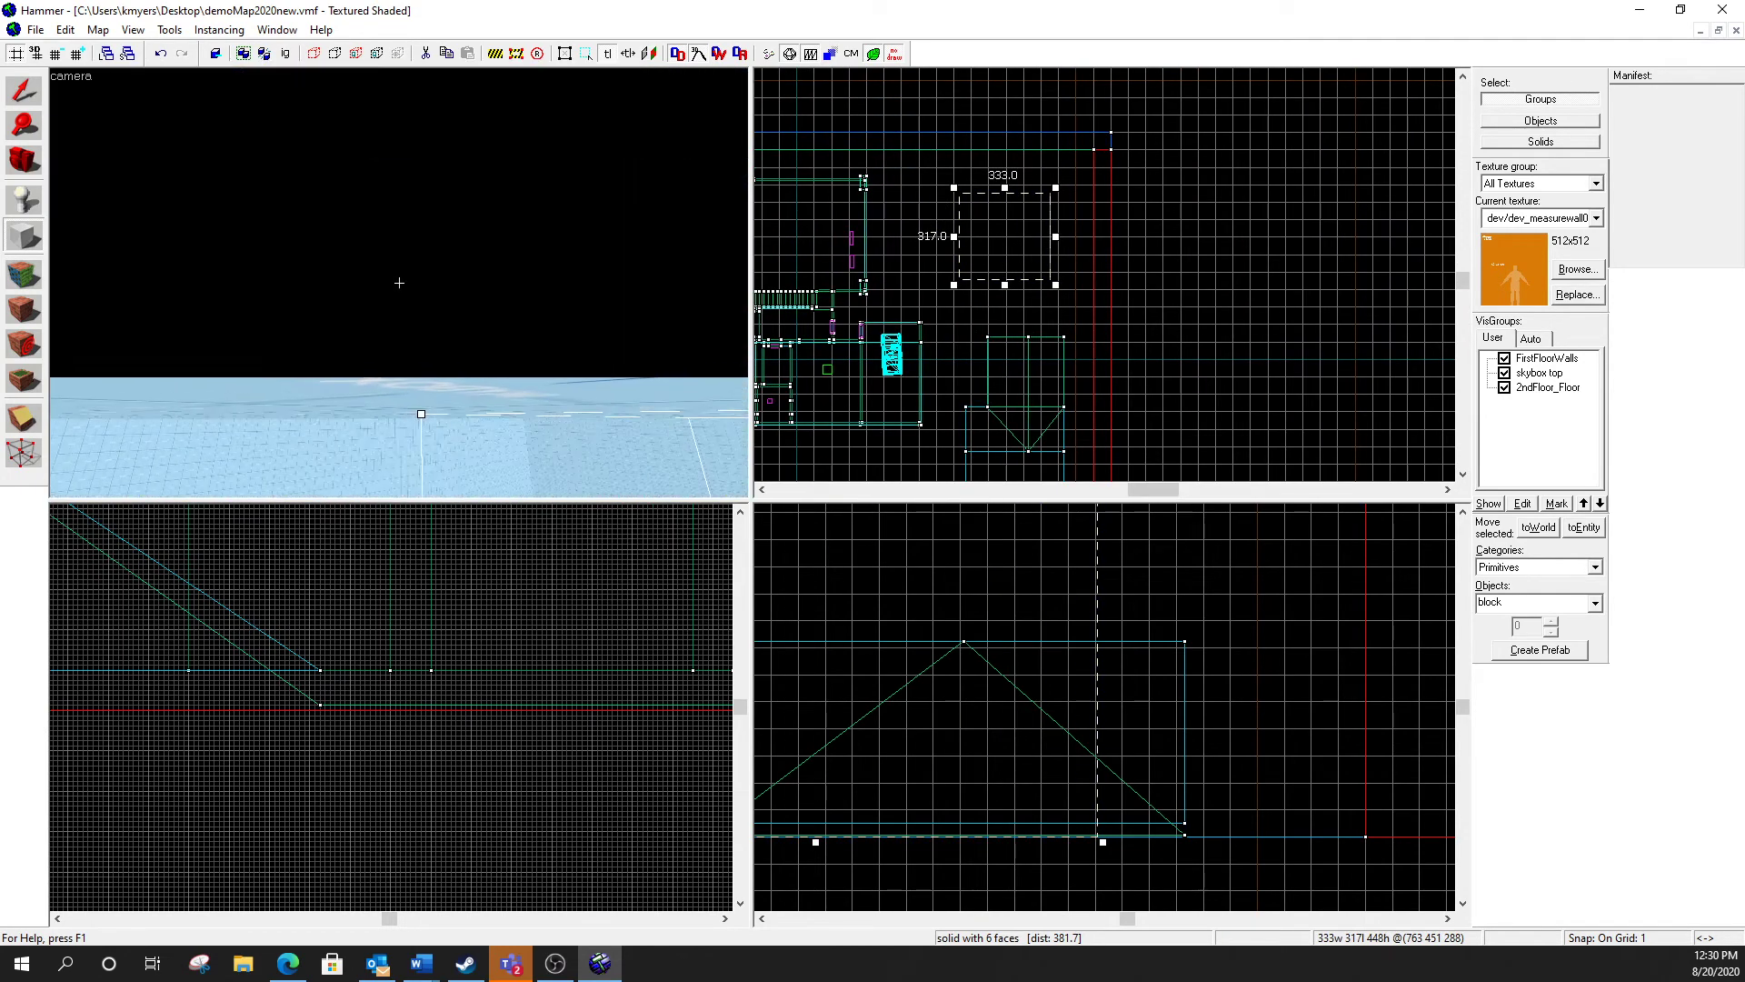
key(w)
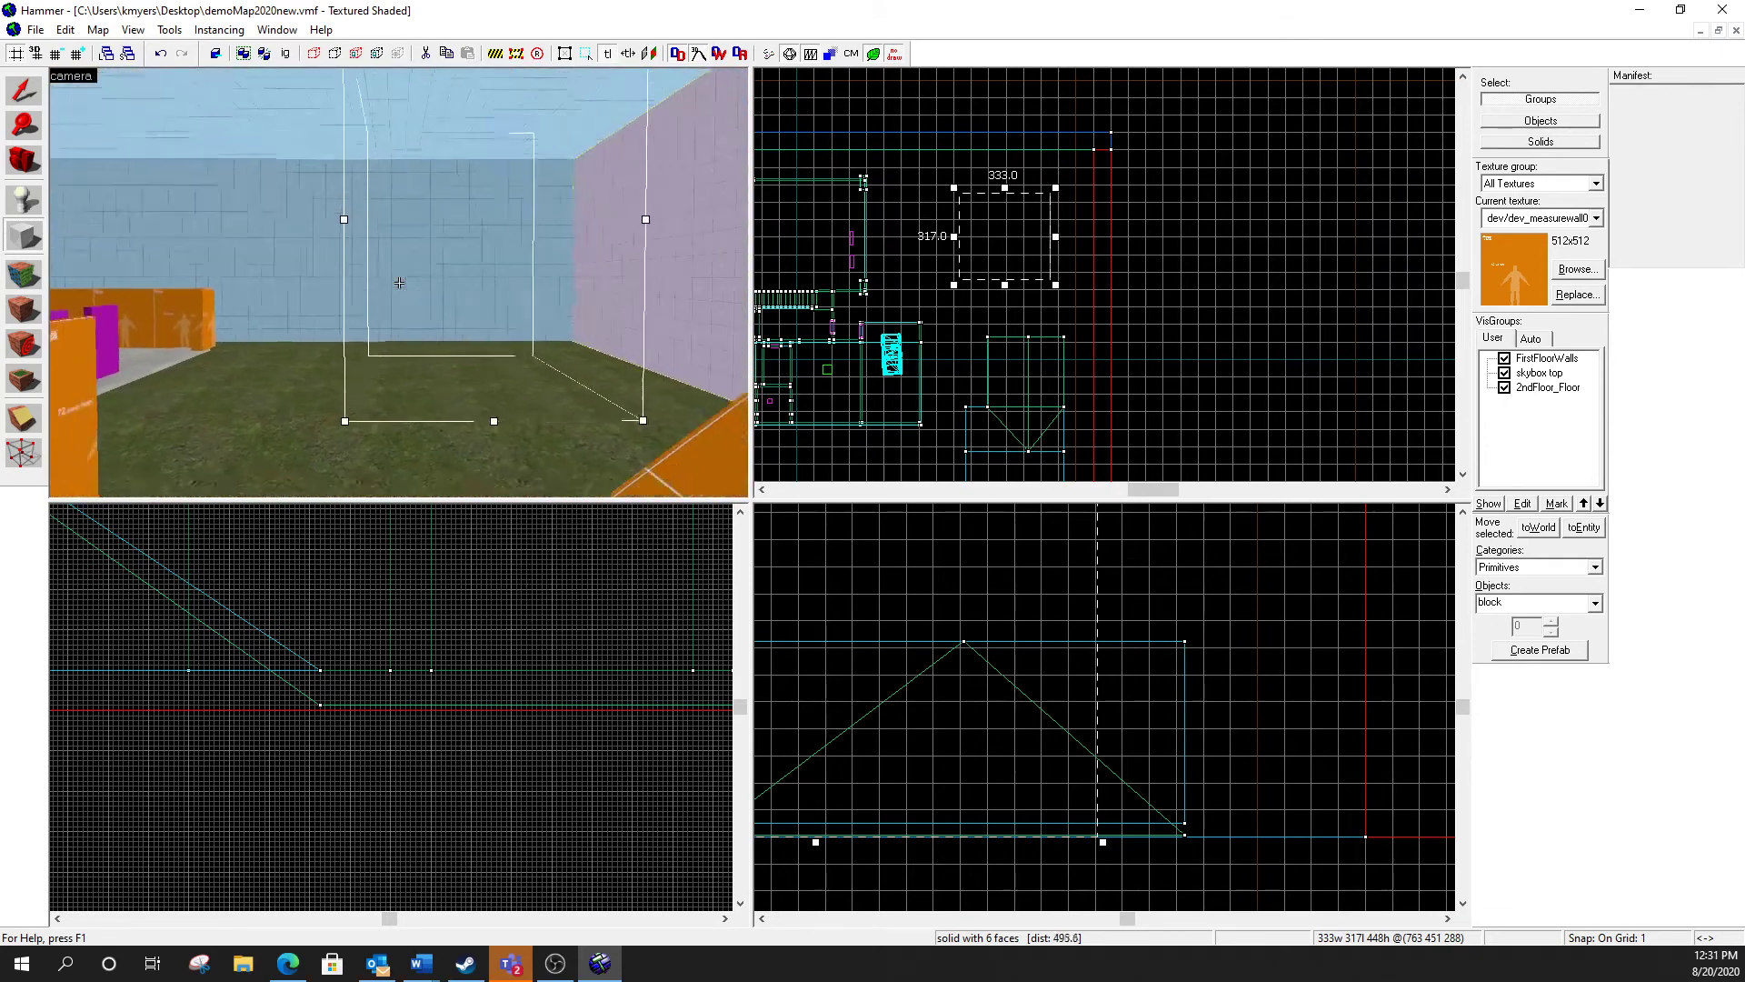
key(Return)
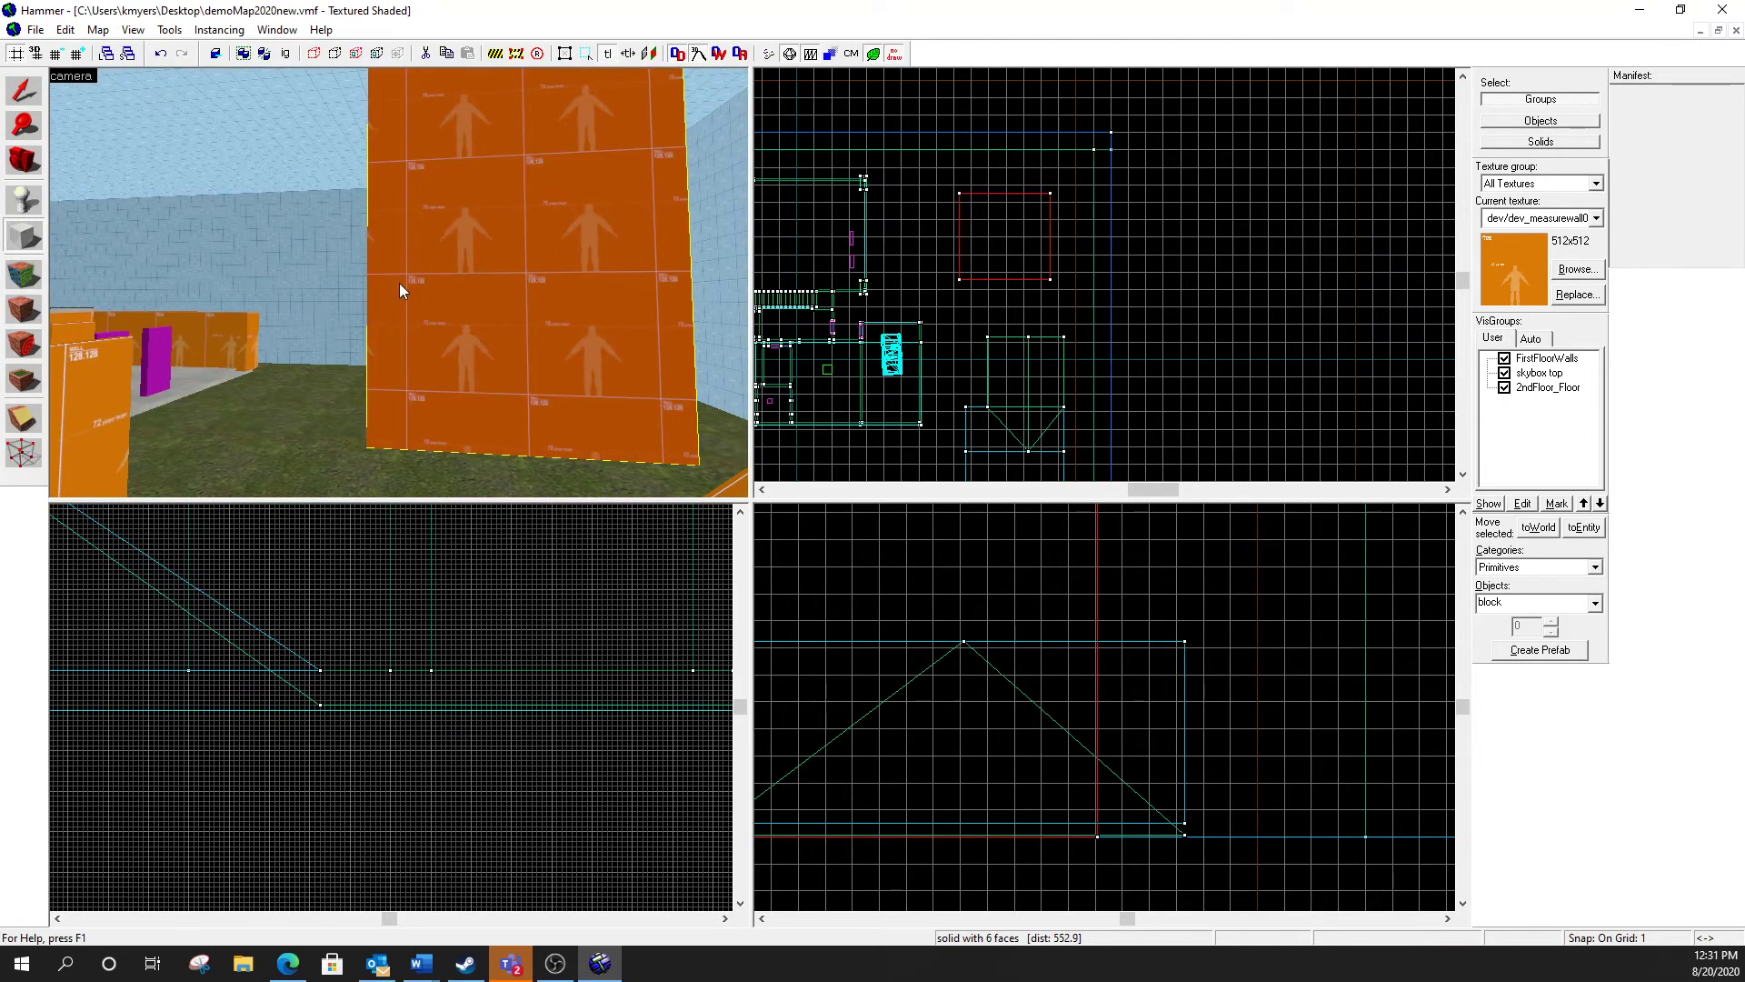
Step: Lower the new block's top and raise its base in the side view, making it about 92 units tall and clear of the ground
click(24, 92)
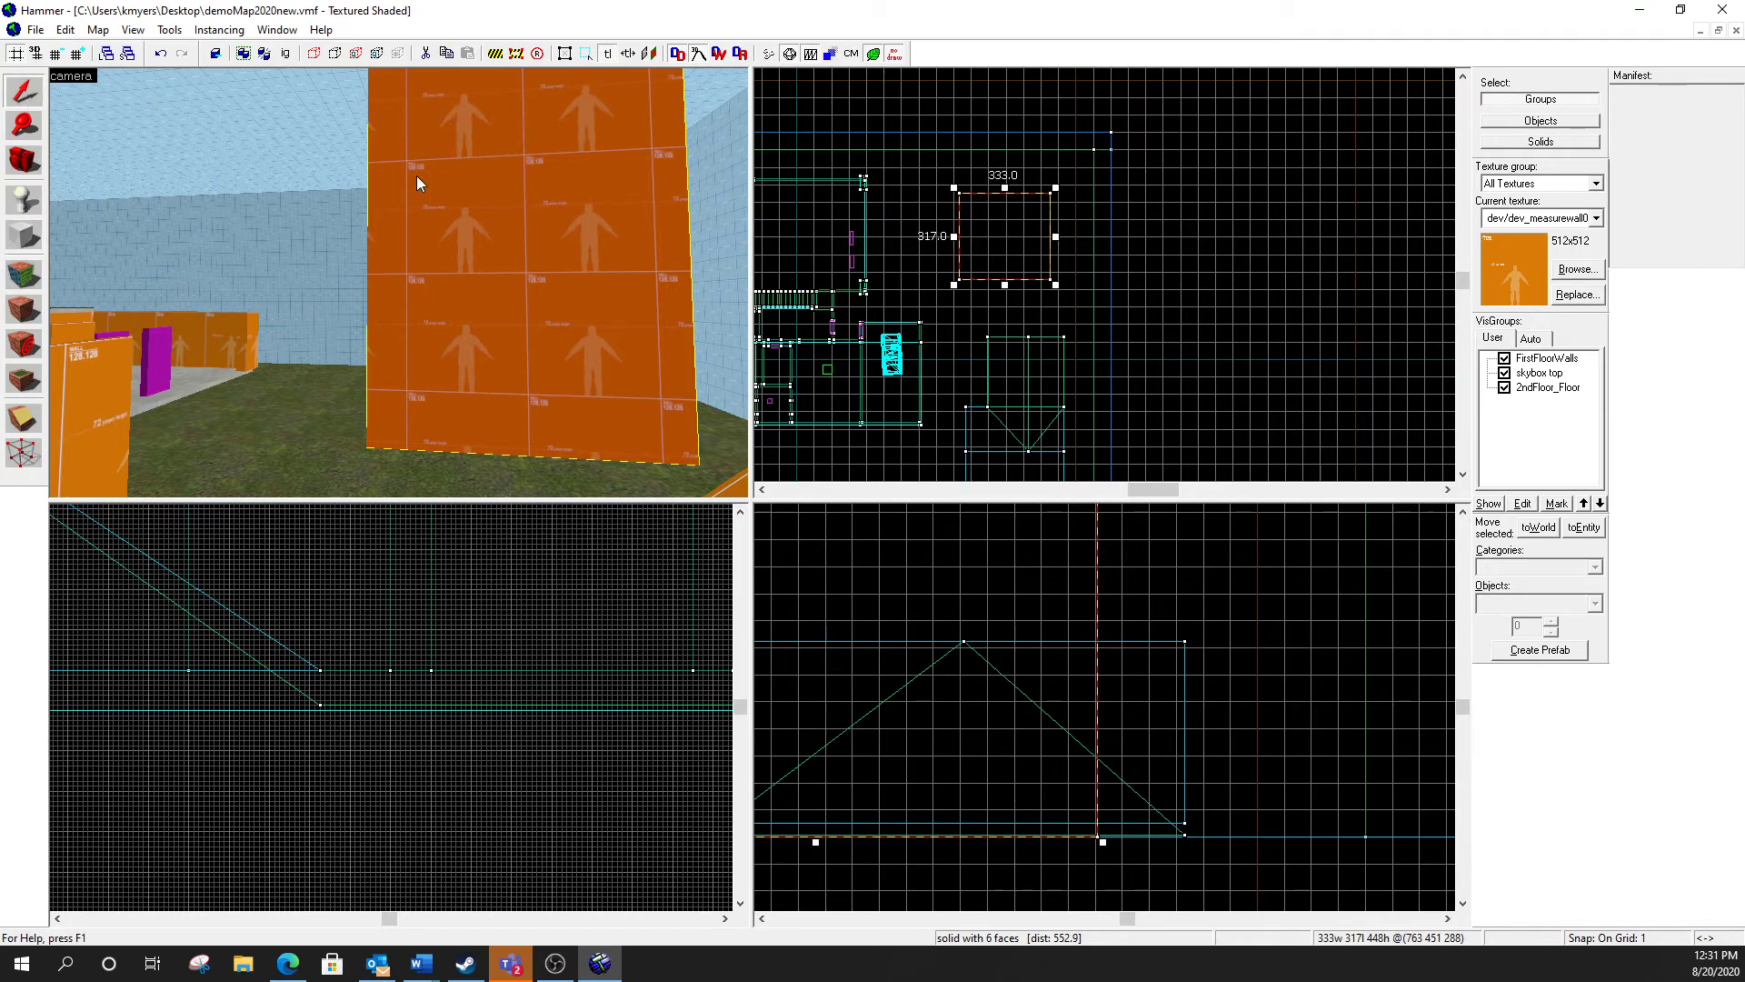
scroll(1006, 694, down, 5)
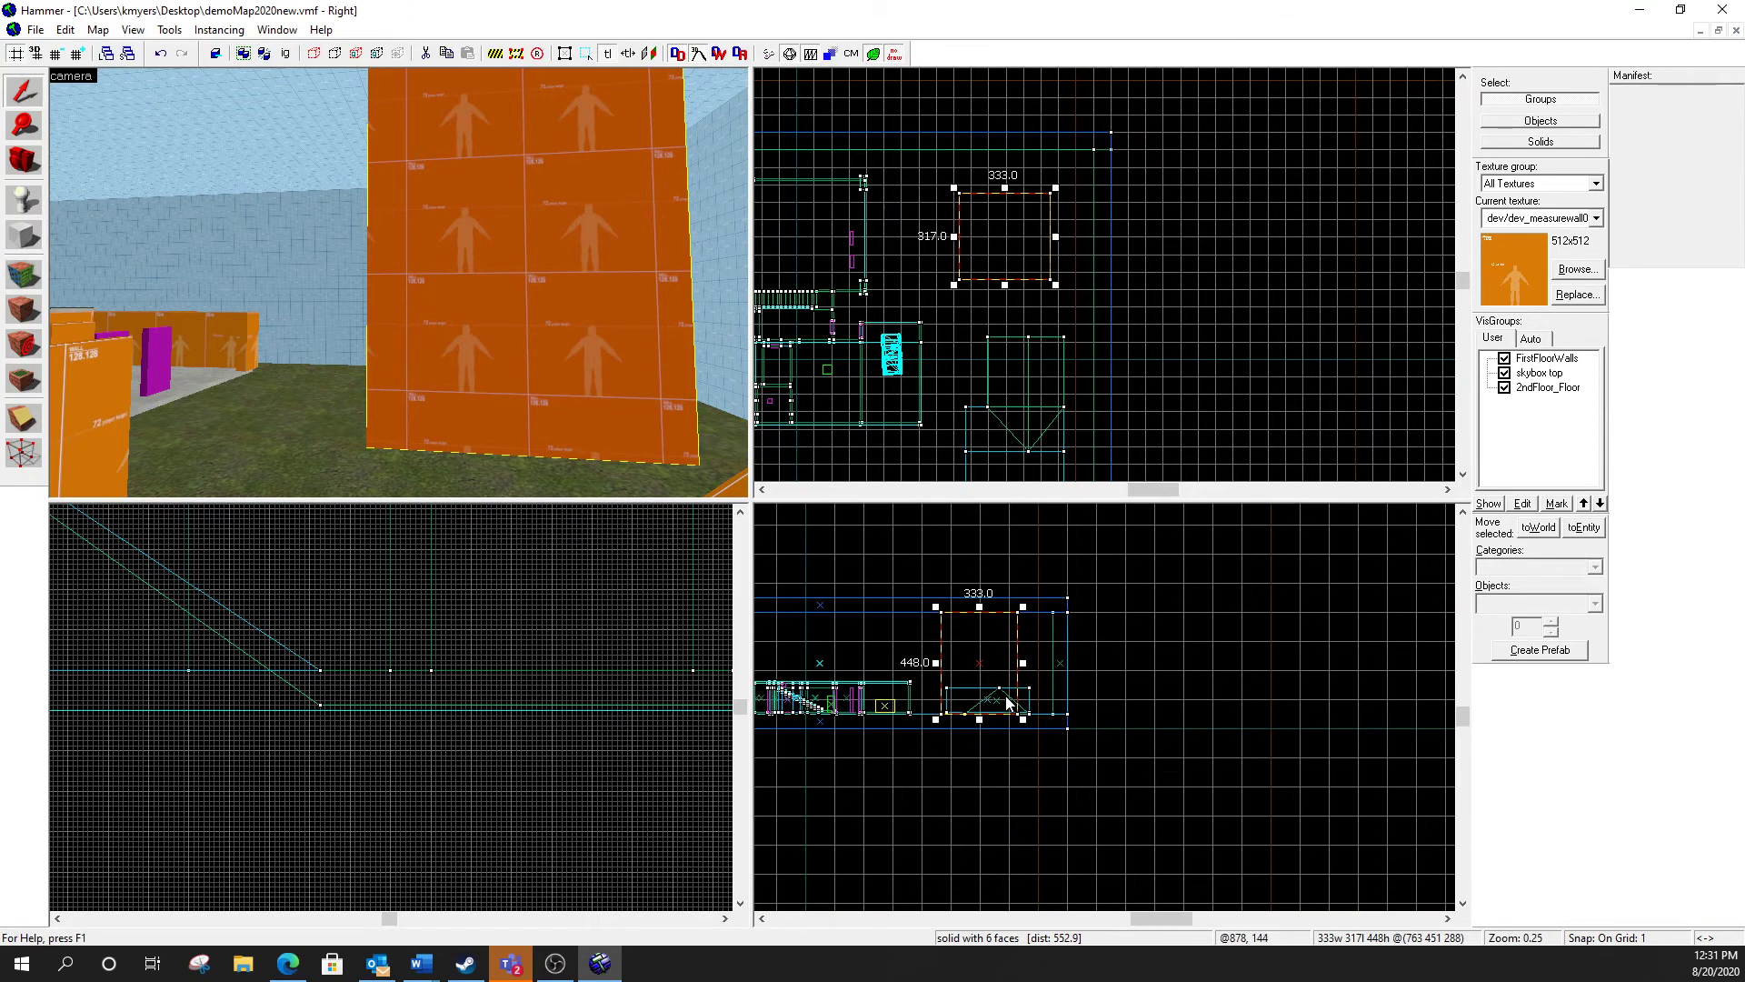
drag(981, 611, 984, 655)
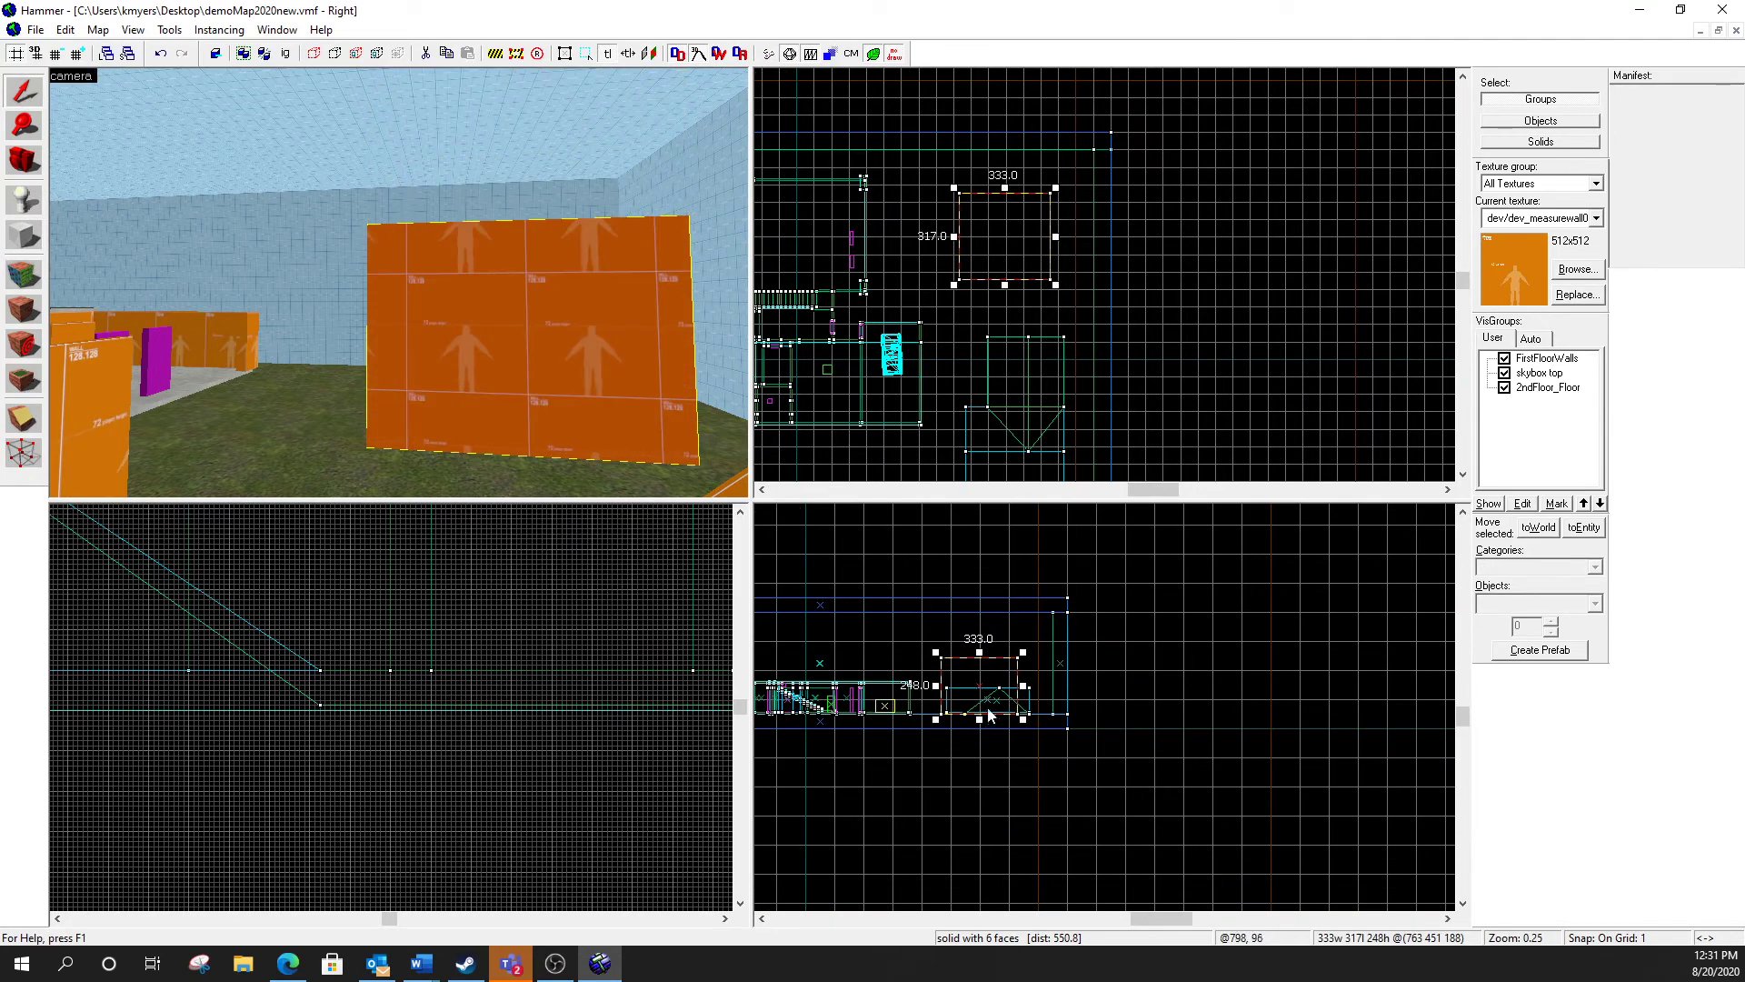
drag(986, 725, 983, 684)
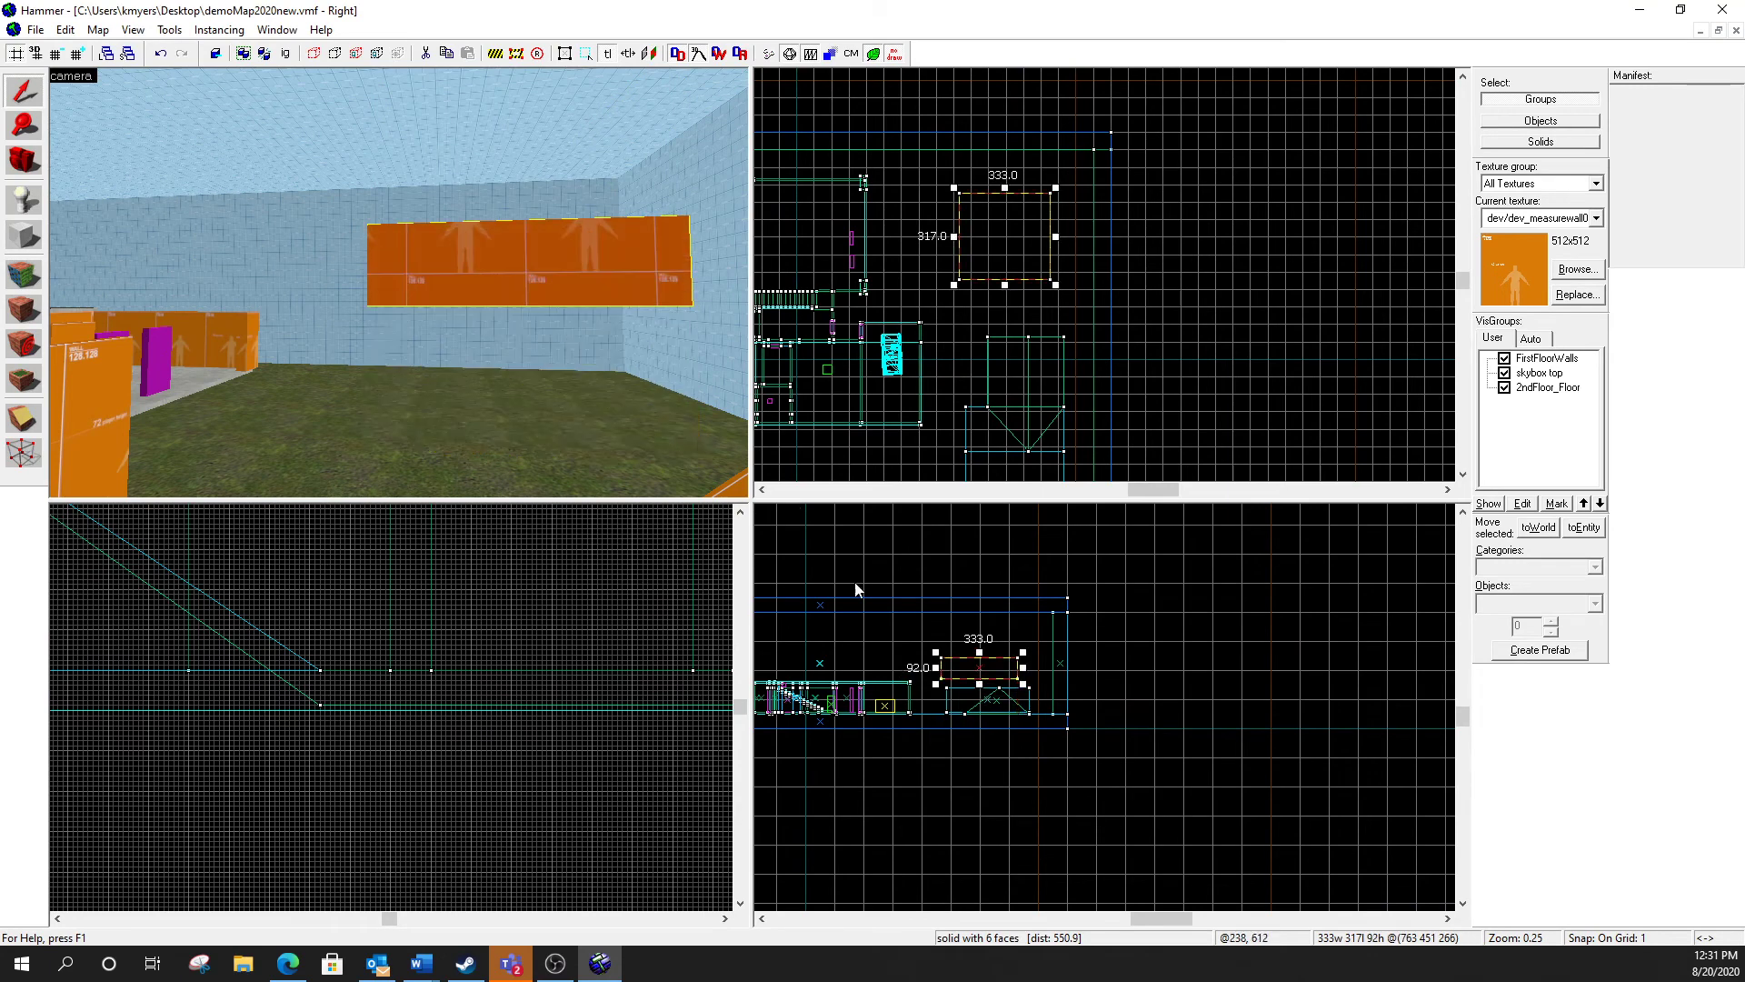
Step: Vertex-edit the floating block in the side view, moving its upper-left corner vertices to mid-width and slightly above the original top
key(w)
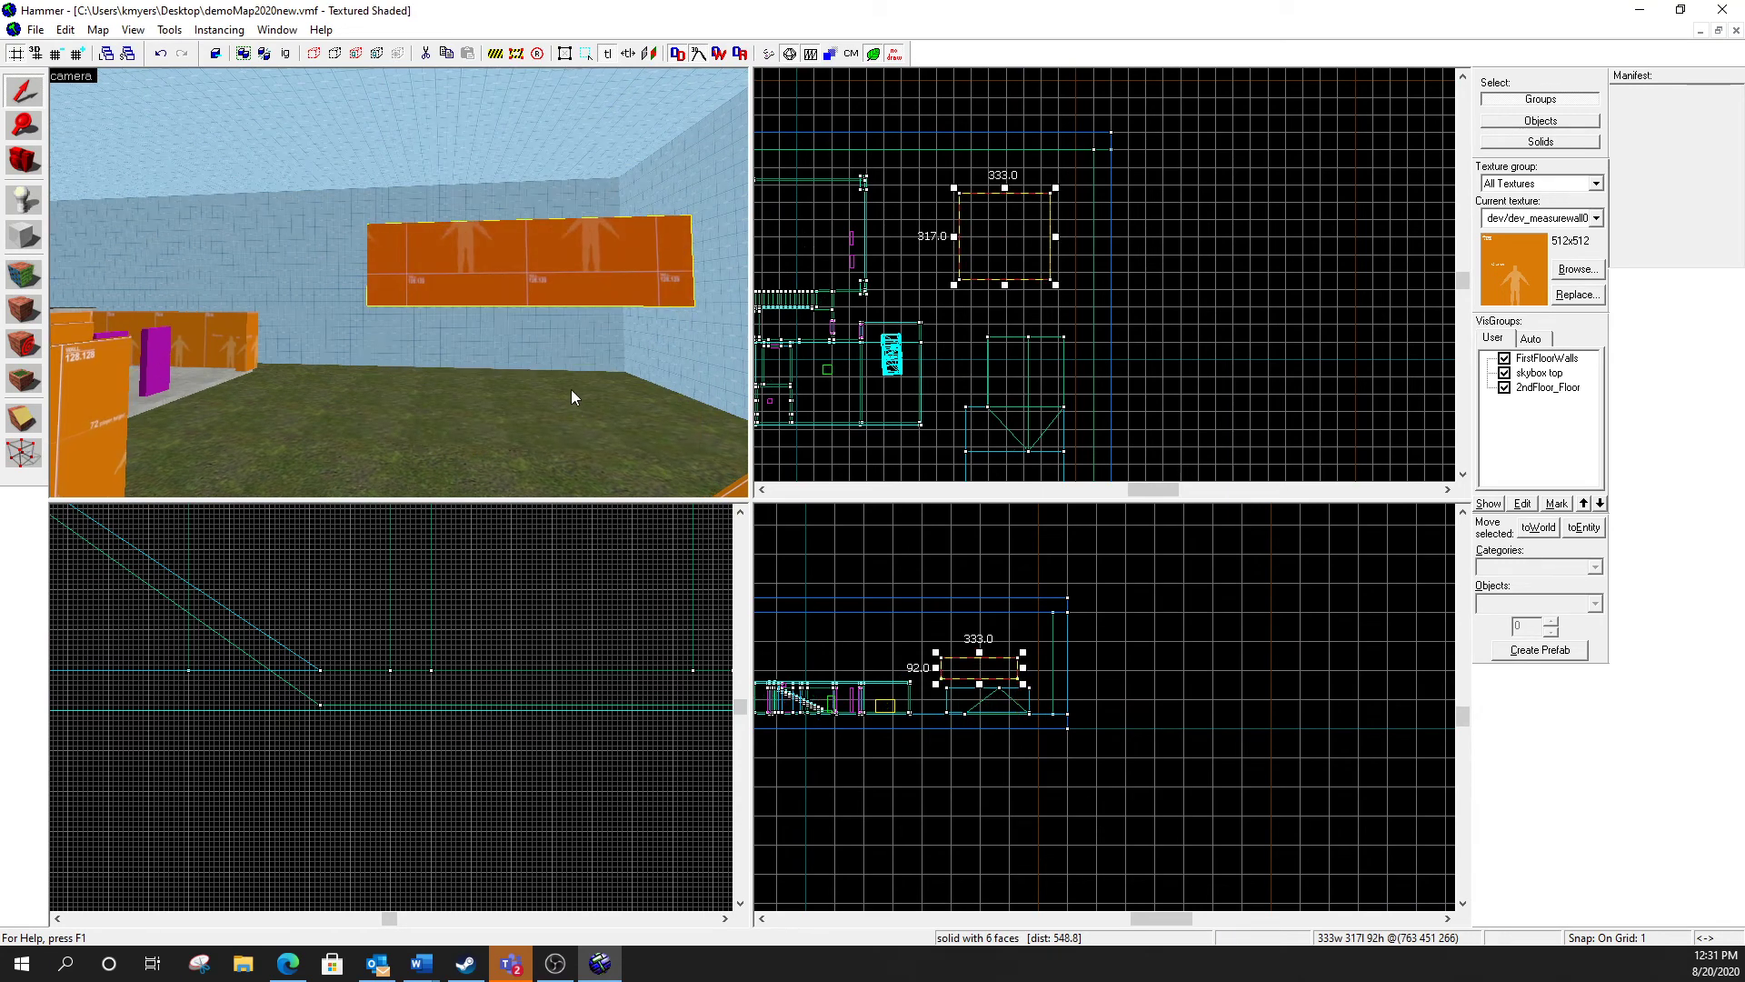
key(z)
key(w)
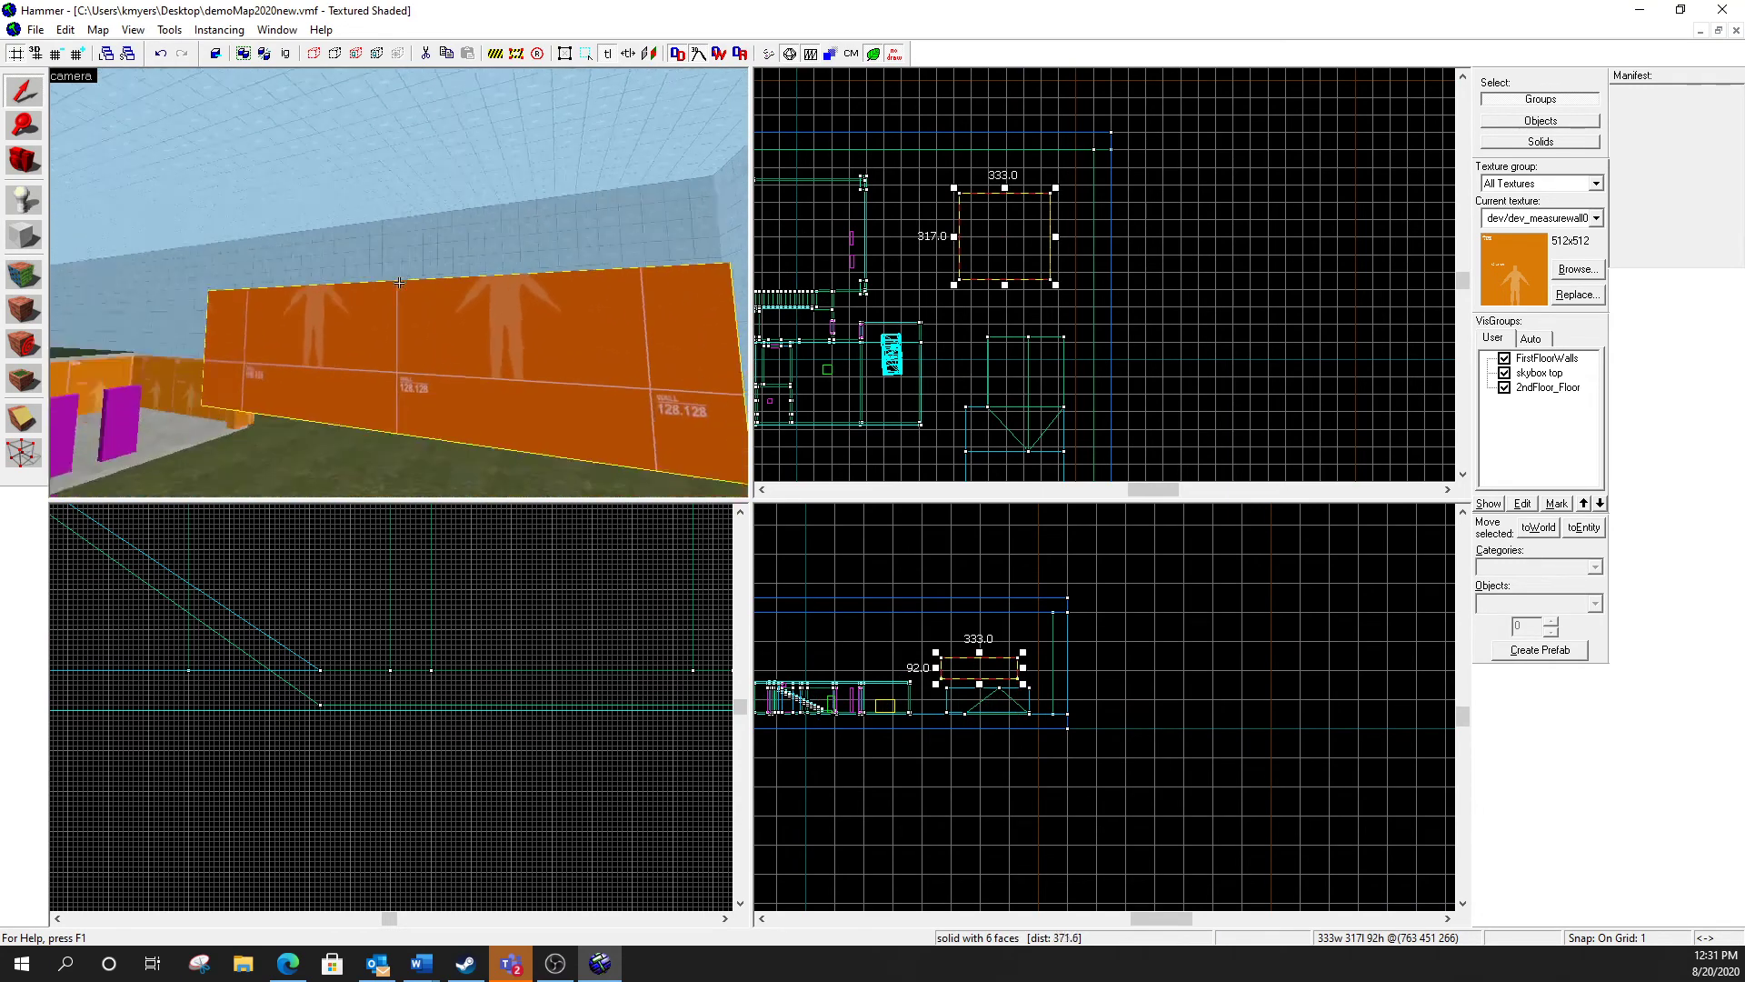
key(d)
key(a)
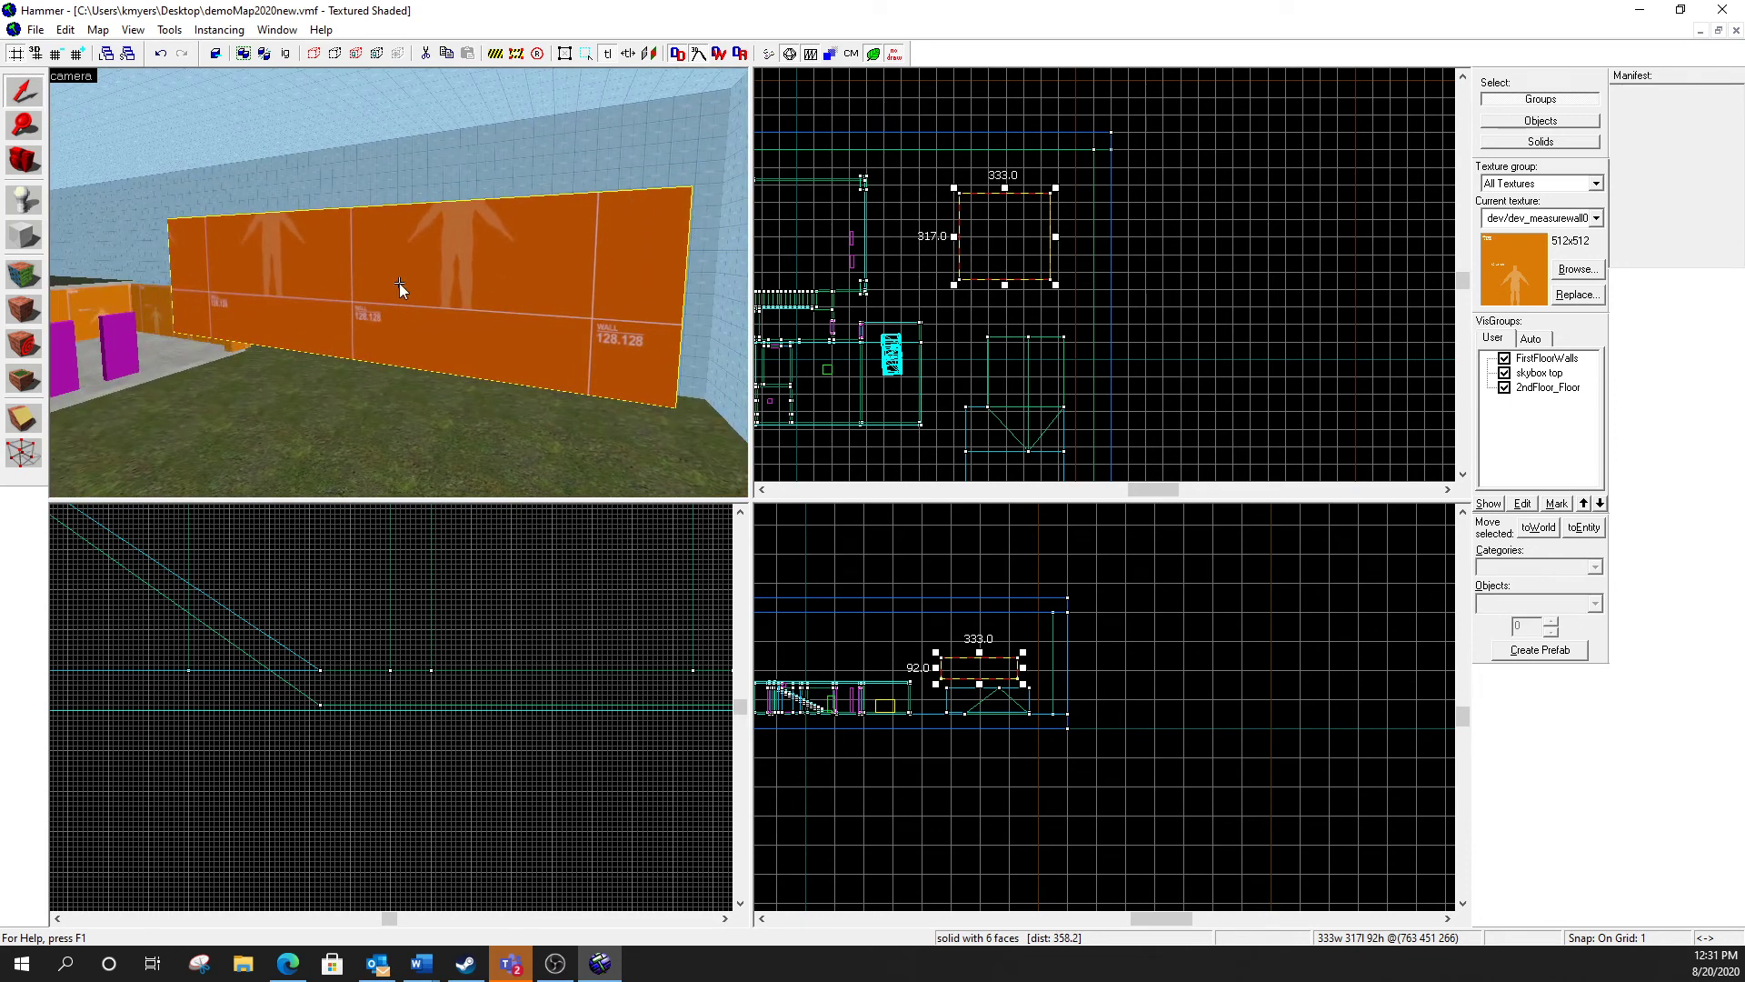
key(z)
click(24, 453)
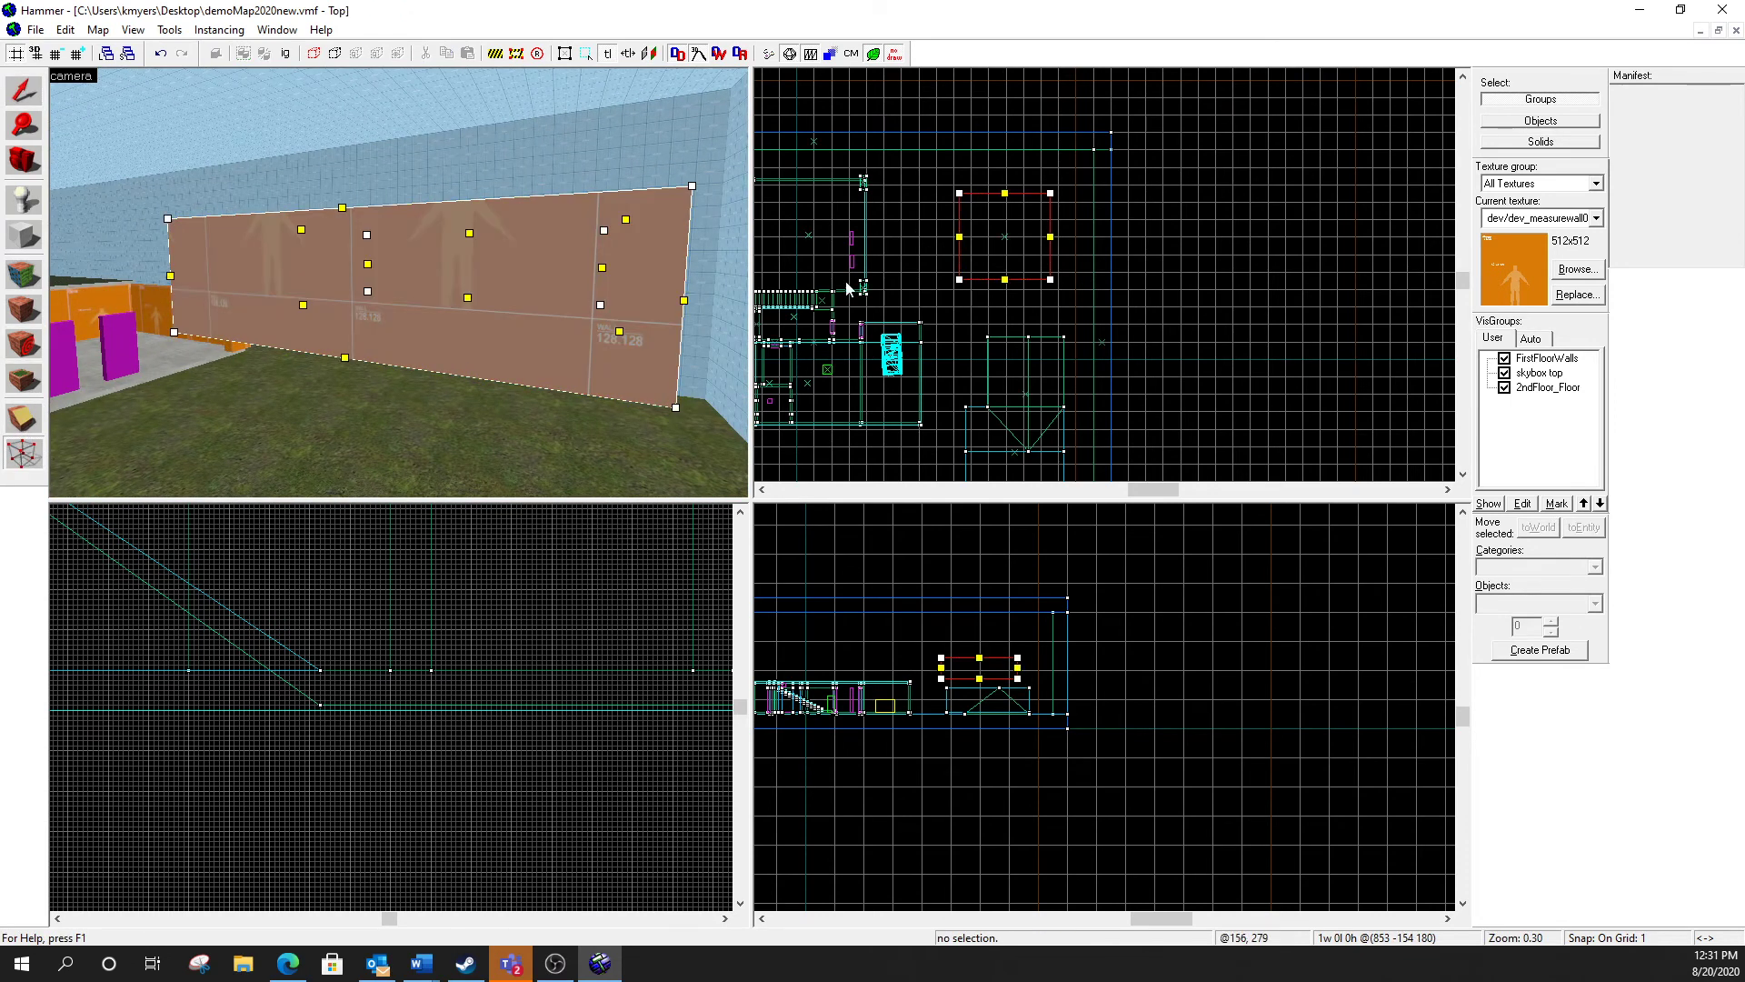
scroll(982, 655, up, 8)
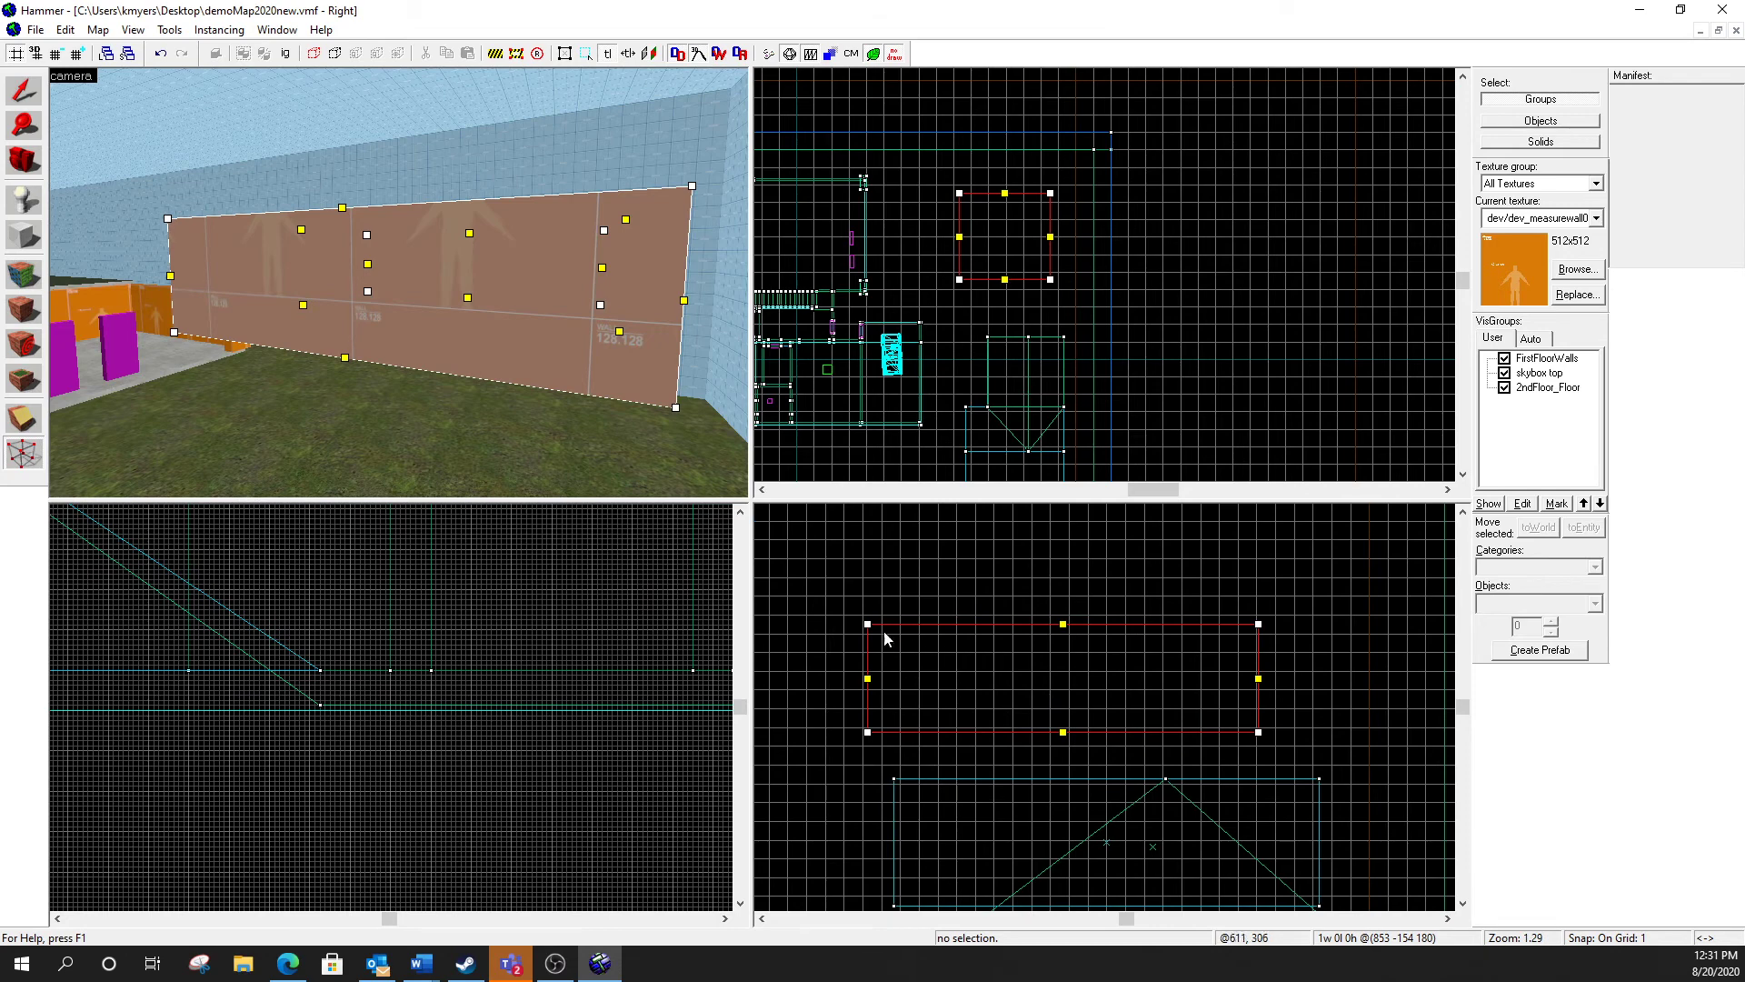
drag(868, 625, 1071, 604)
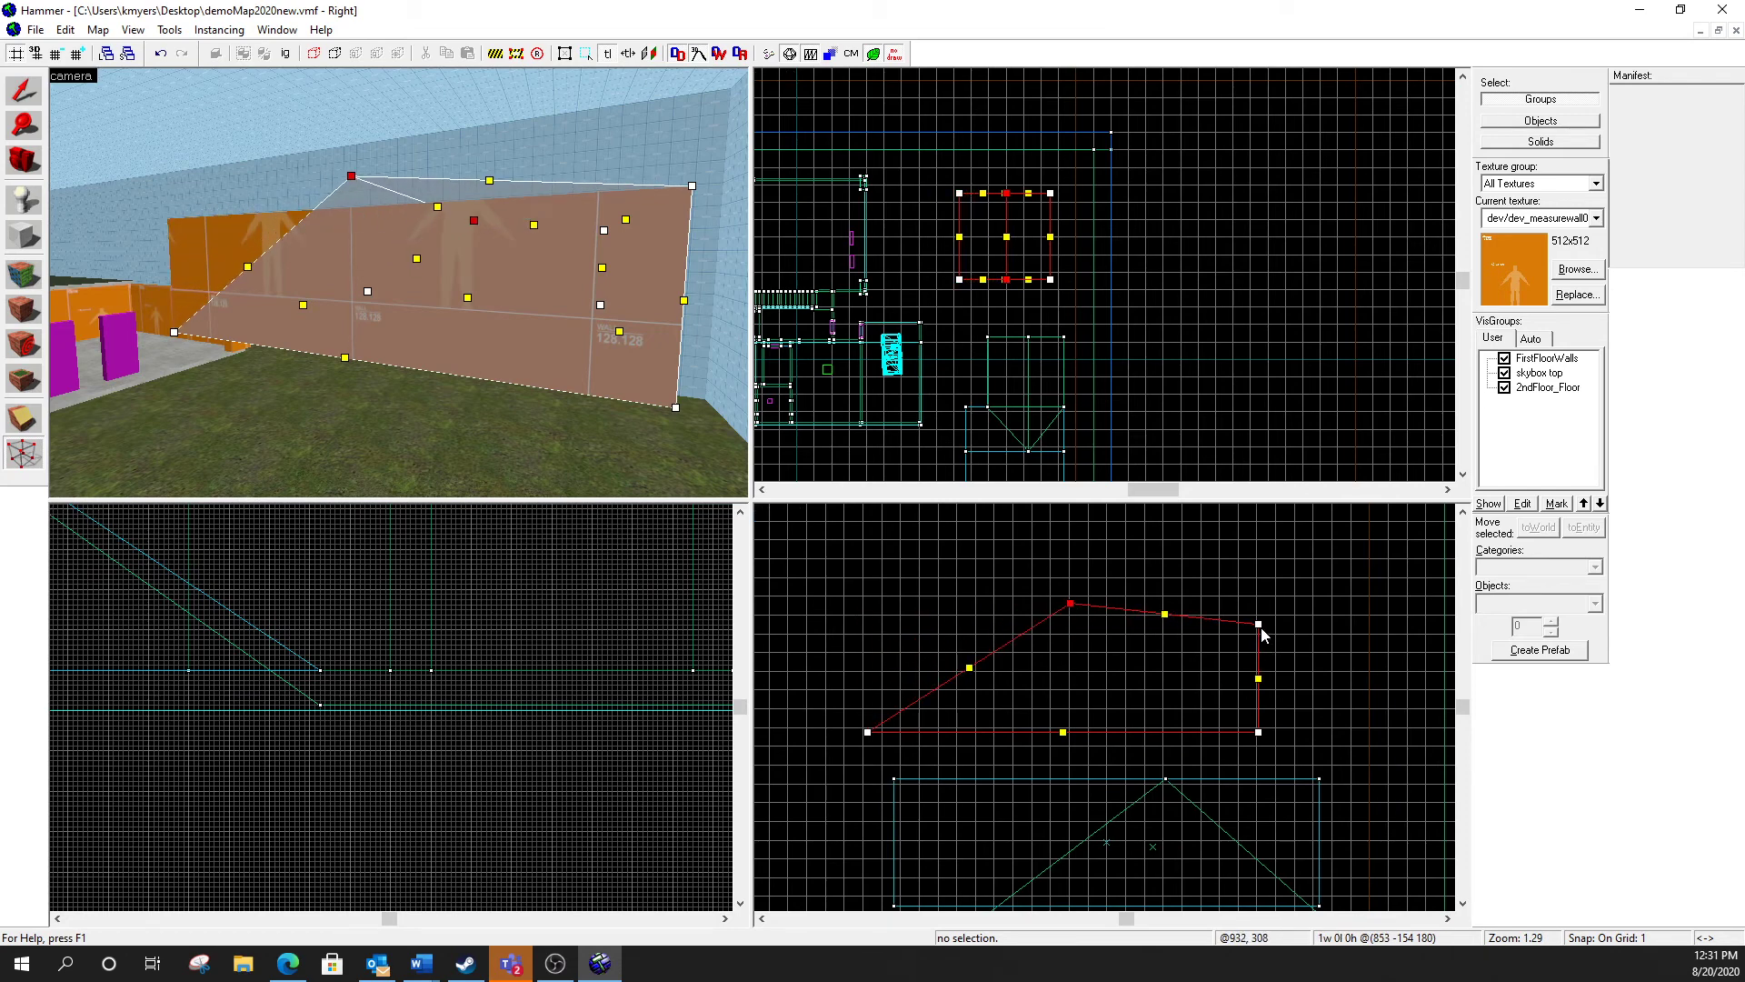
Step: Move the block's upper-right vertices inward, then down below the peak to demonstrate an inward-bent, concave profile at several positions
drag(1260, 627, 1191, 634)
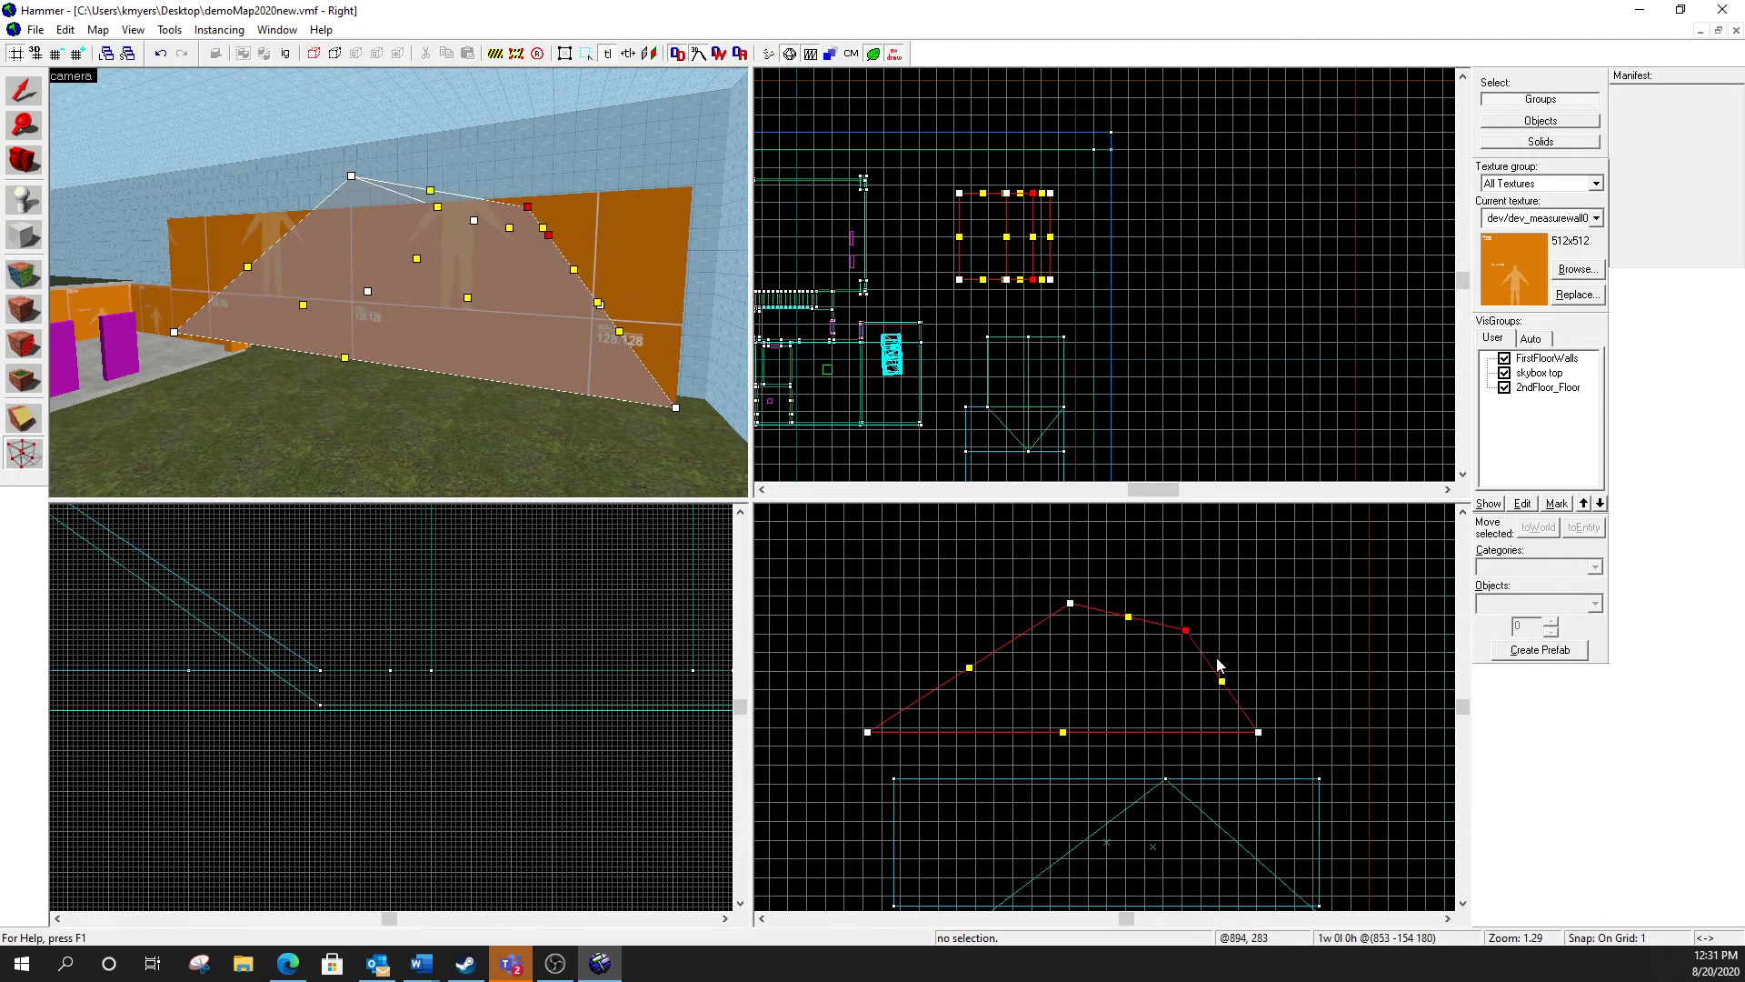
scroll(1219, 665, up, 2)
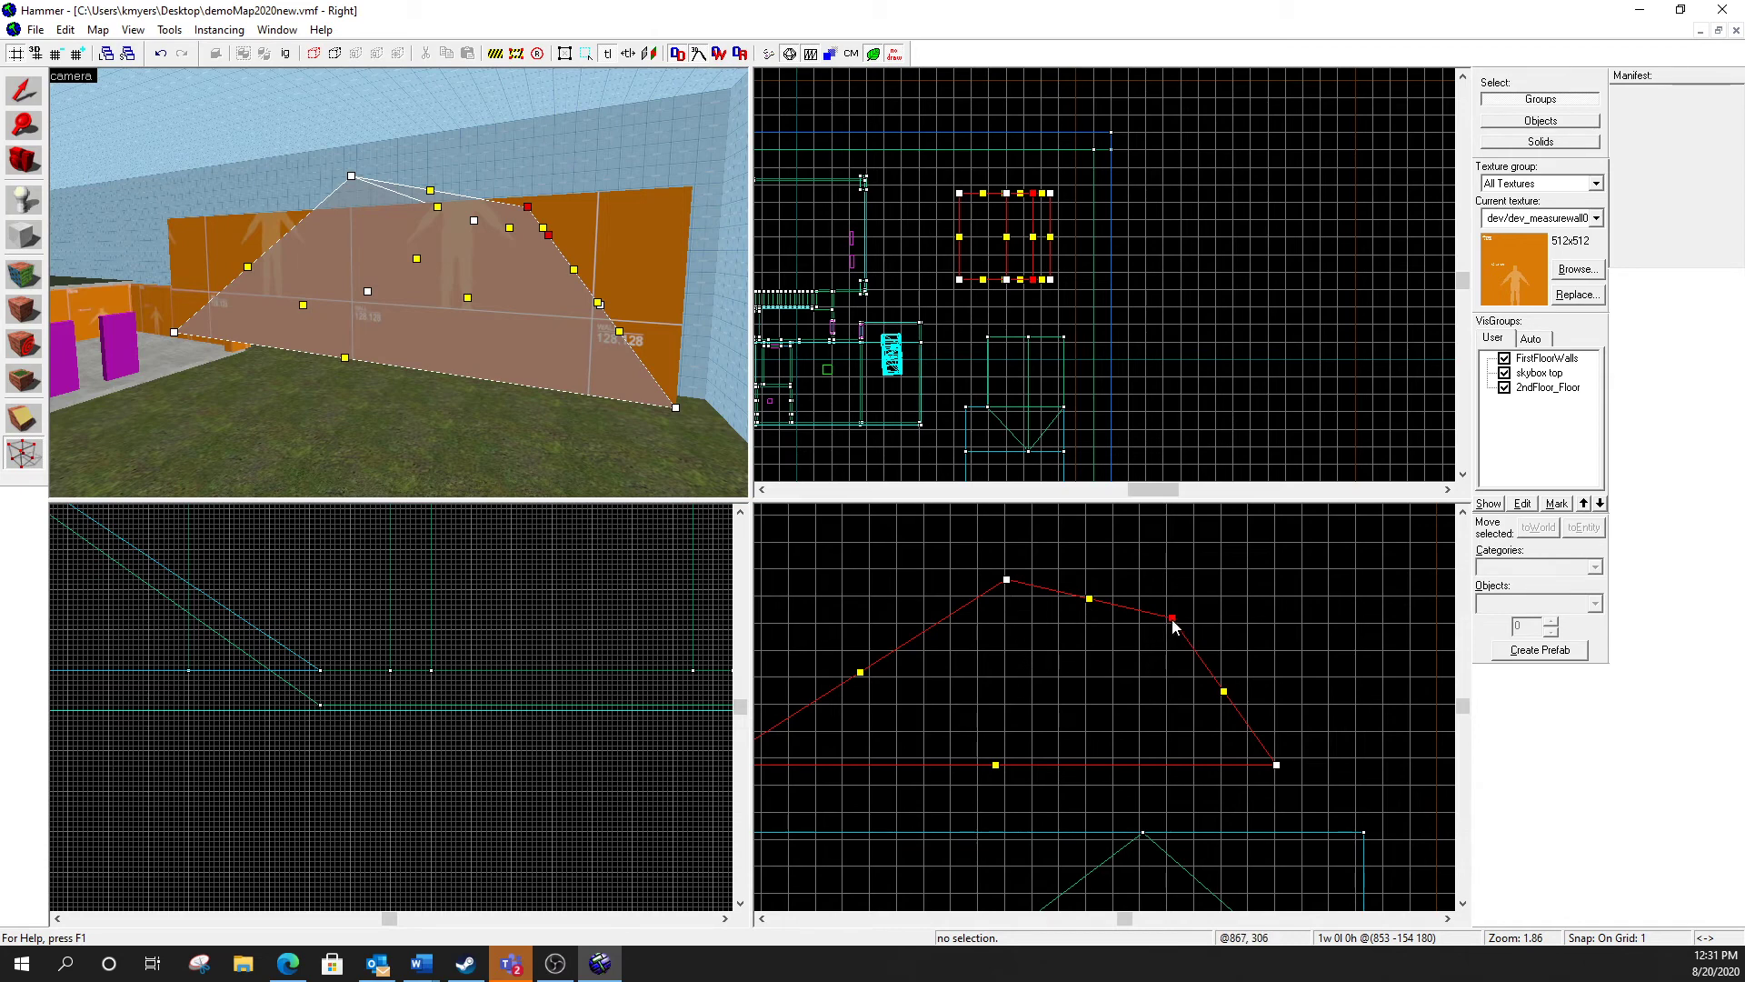
mouse_move(1172, 626)
mouse_down()
mouse_move(1056, 694)
mouse_move(1106, 648)
mouse_move(1051, 698)
mouse_up()
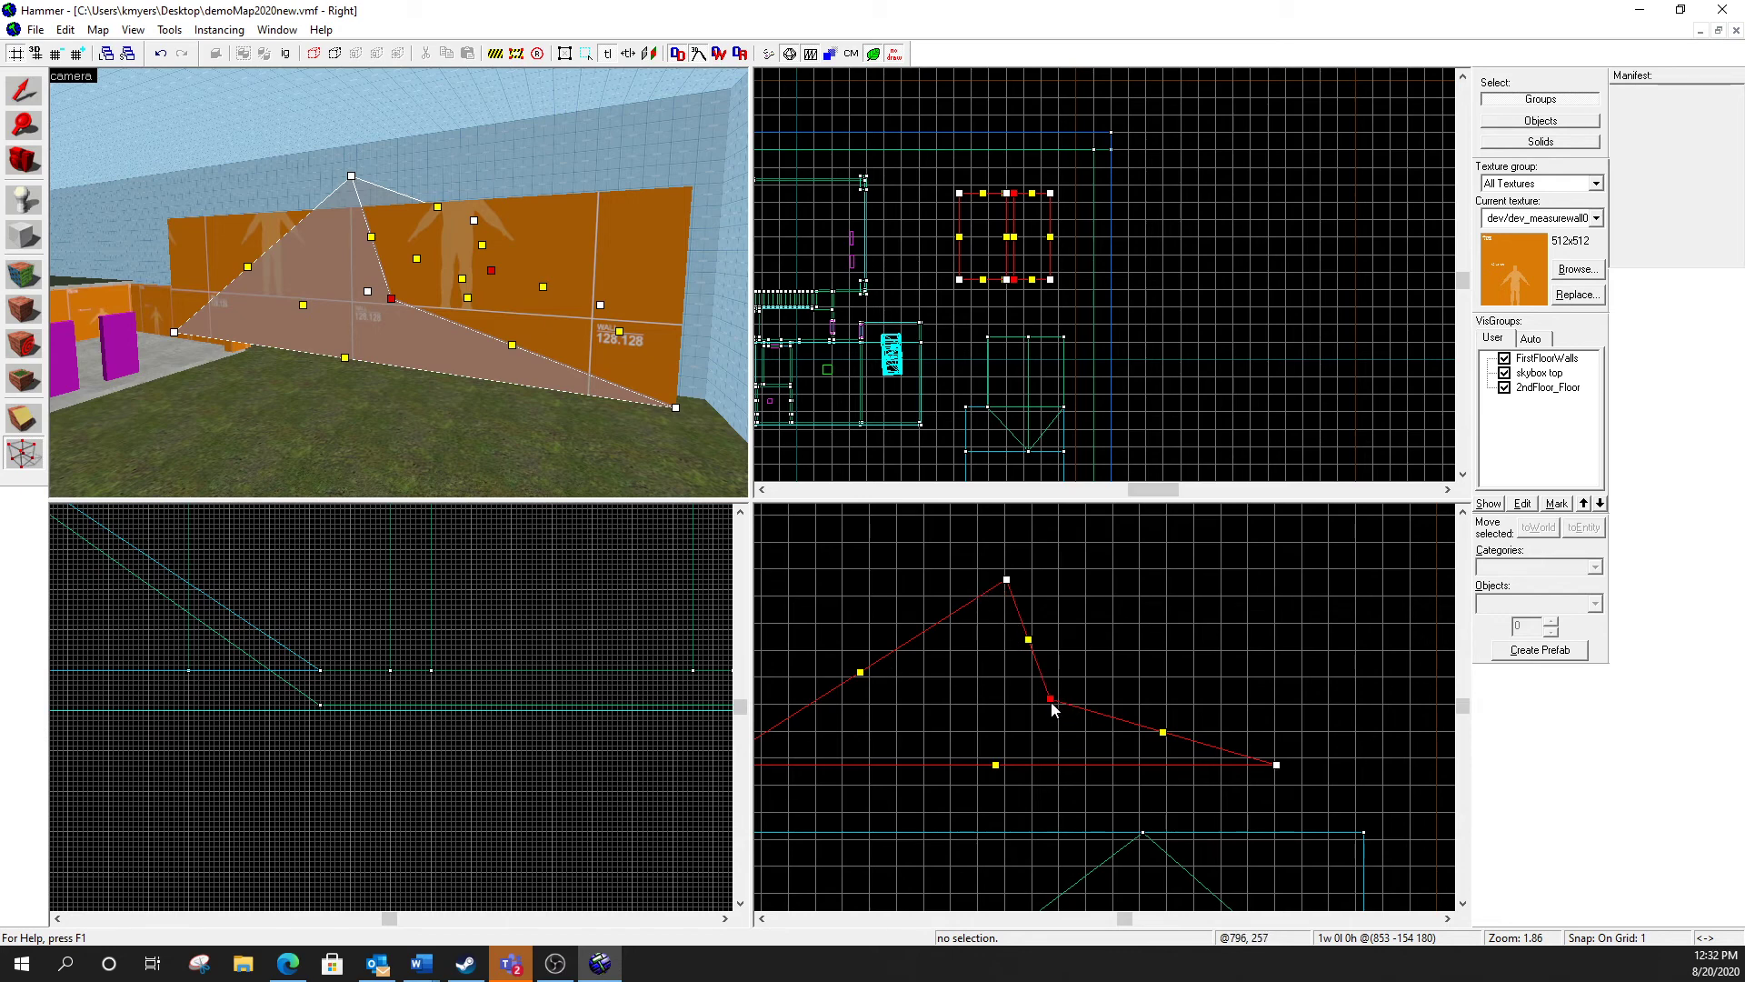
mouse_move(1051, 702)
mouse_down()
mouse_move(1062, 637)
mouse_move(1082, 713)
mouse_move(1041, 711)
mouse_move(1007, 739)
mouse_move(1012, 772)
mouse_move(1065, 678)
mouse_move(1044, 707)
mouse_up()
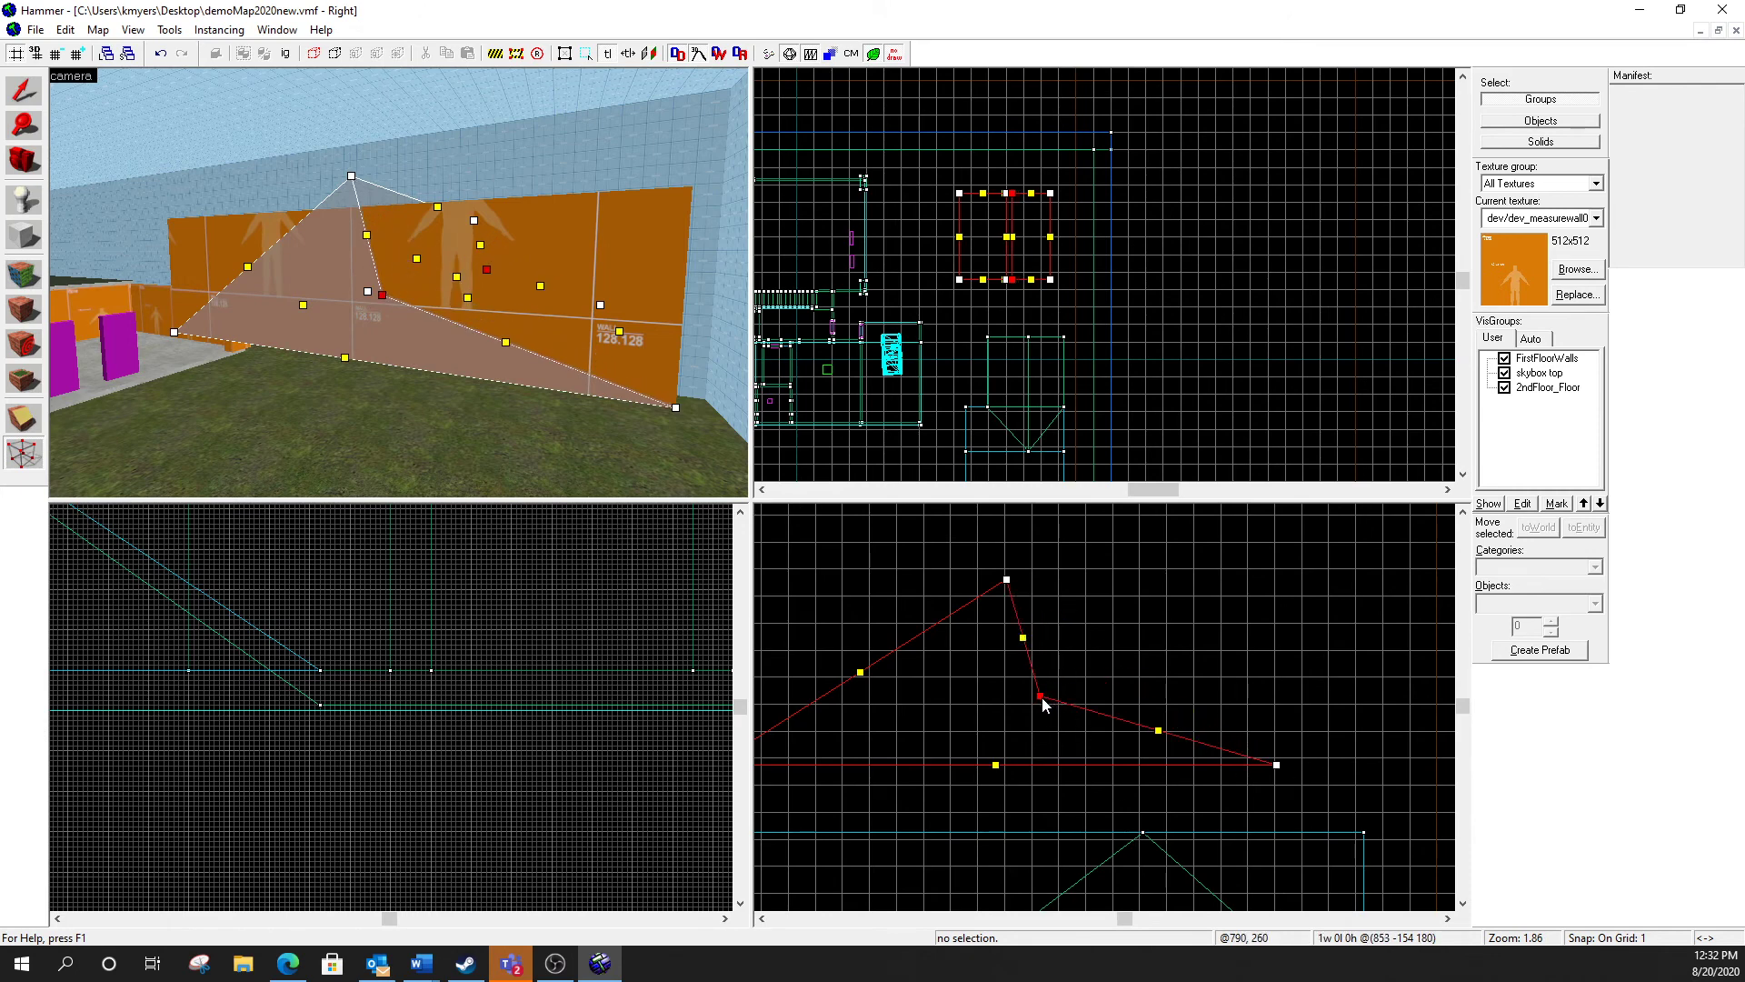
mouse_move(1042, 697)
mouse_down()
mouse_move(1172, 636)
mouse_move(1152, 622)
mouse_move(1173, 614)
mouse_move(1156, 649)
mouse_move(1191, 614)
mouse_move(1094, 708)
mouse_up()
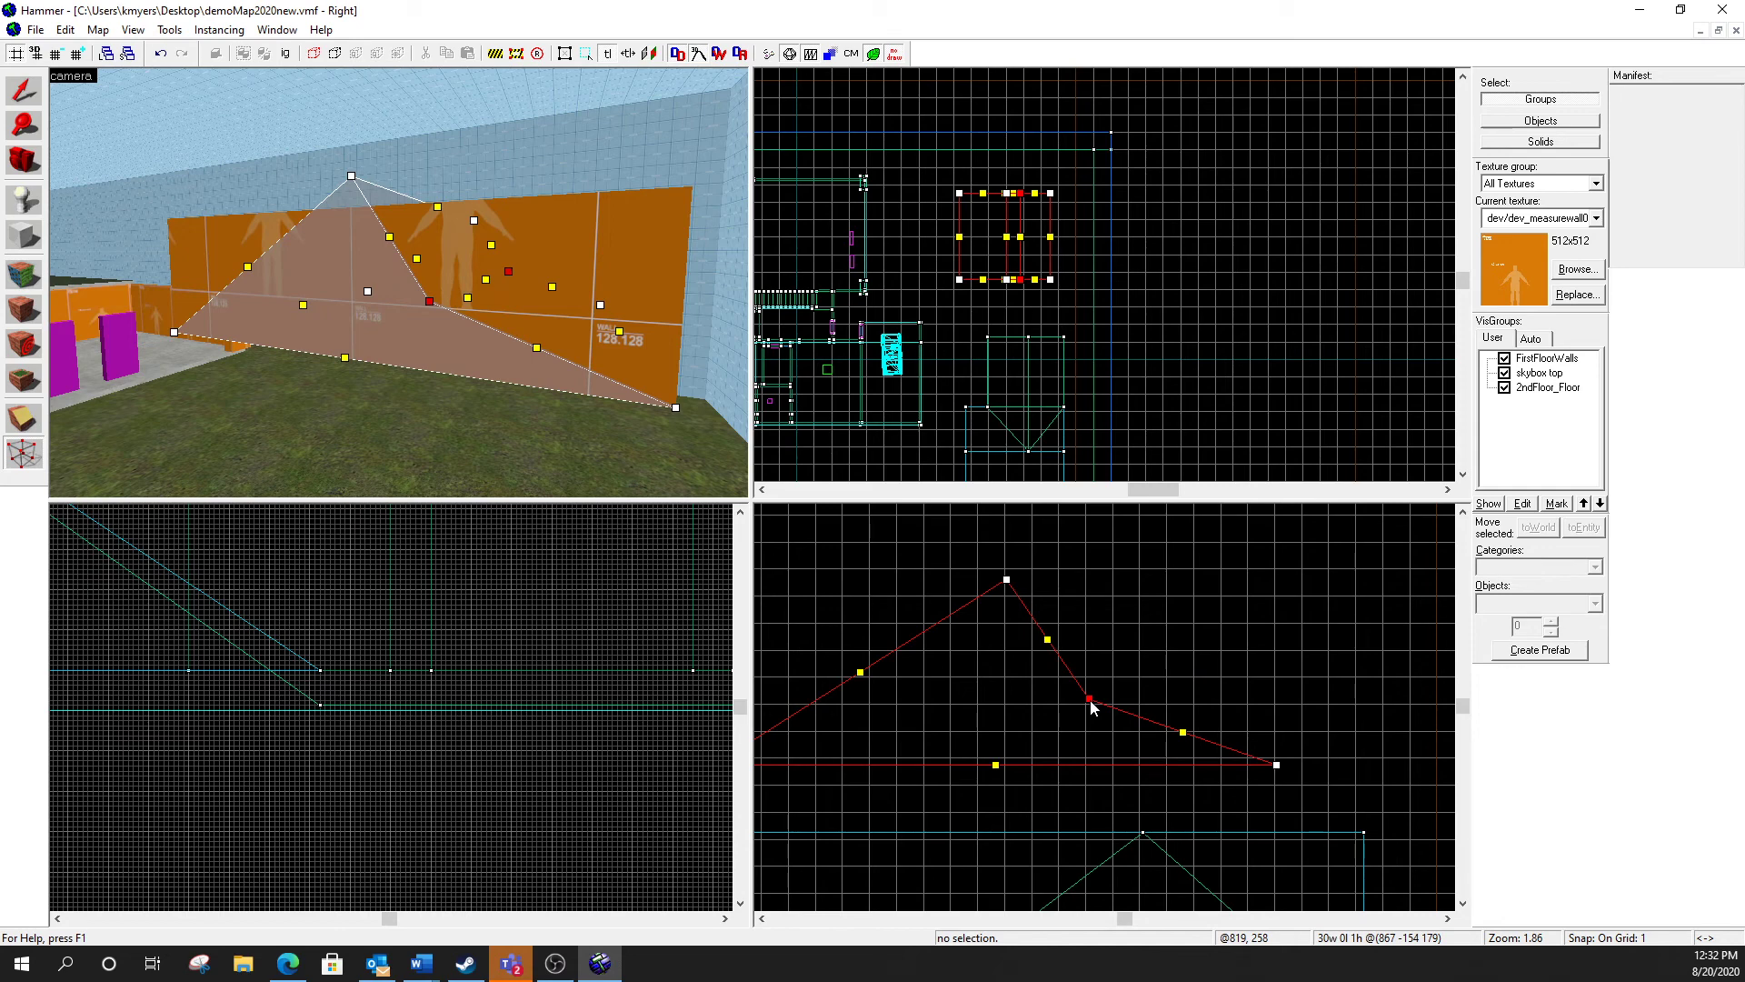
Step: Raise the lowered vertices to the peak, try them past its far side, and place them slightly below and right of it
mouse_move(1094, 708)
mouse_down()
mouse_move(1137, 614)
mouse_move(1103, 685)
mouse_move(1165, 618)
mouse_move(1046, 600)
mouse_move(1095, 679)
mouse_move(1064, 719)
mouse_move(1055, 691)
mouse_move(1176, 592)
mouse_move(1079, 713)
mouse_move(1128, 645)
mouse_move(1122, 670)
mouse_move(1048, 590)
mouse_up()
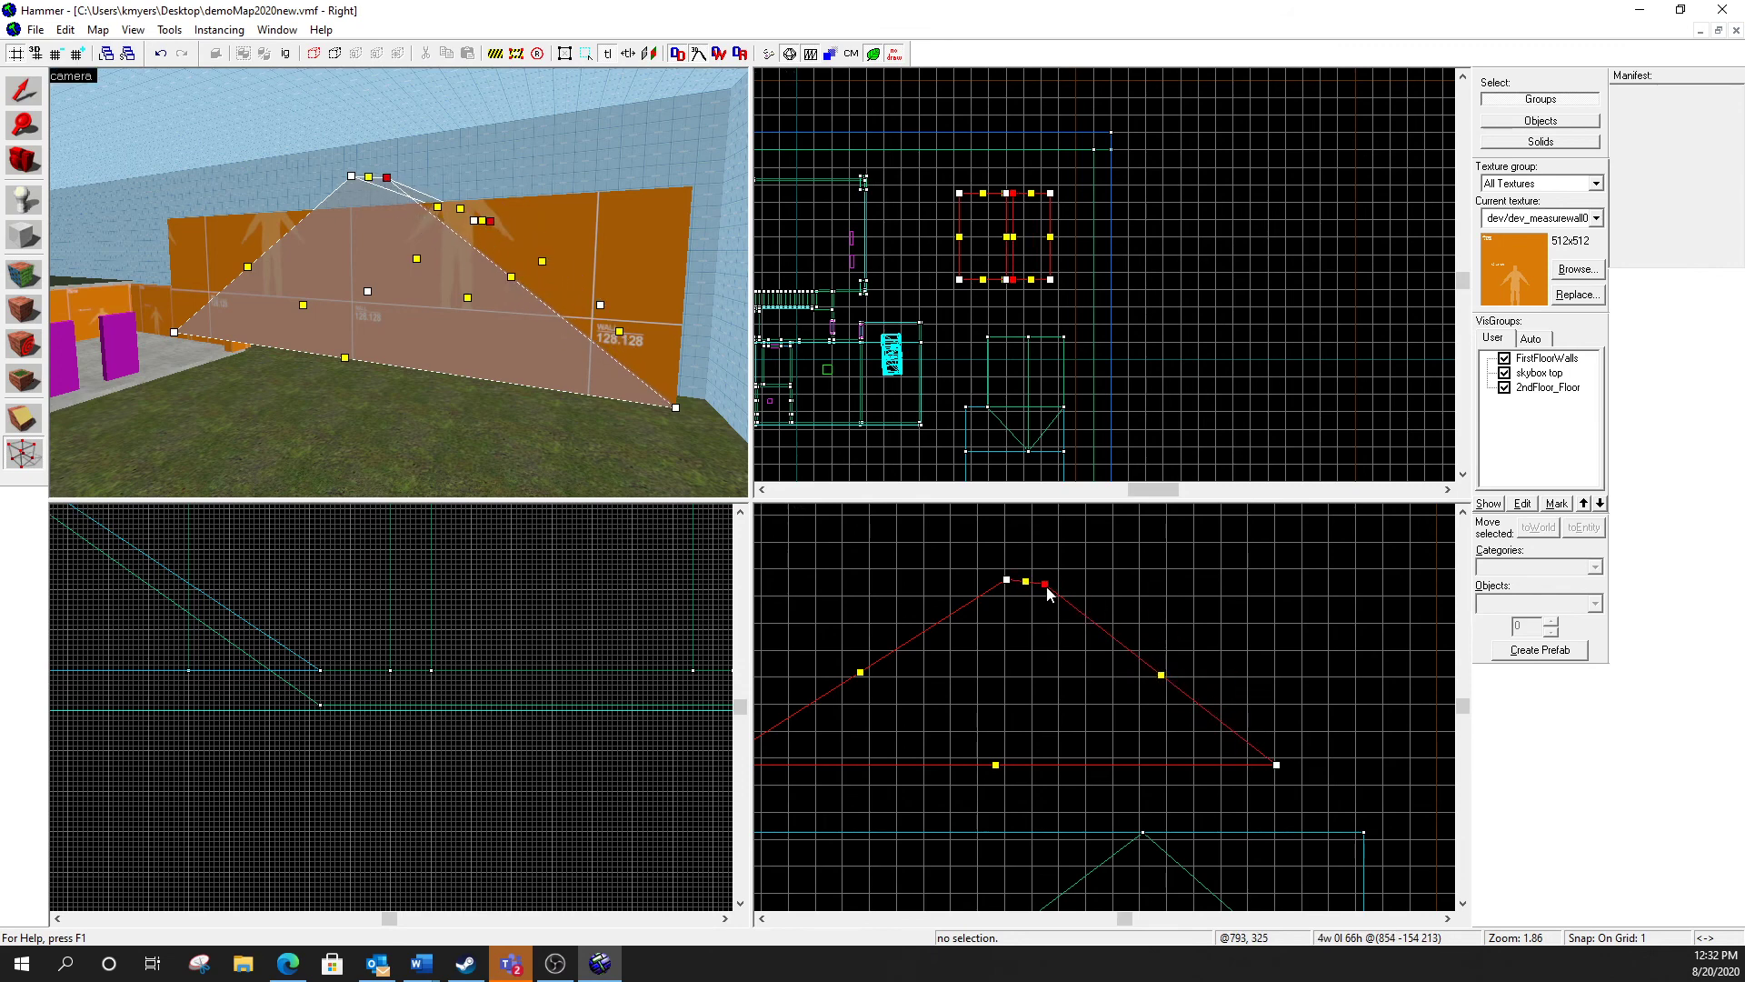
scroll(1033, 591, up, 5)
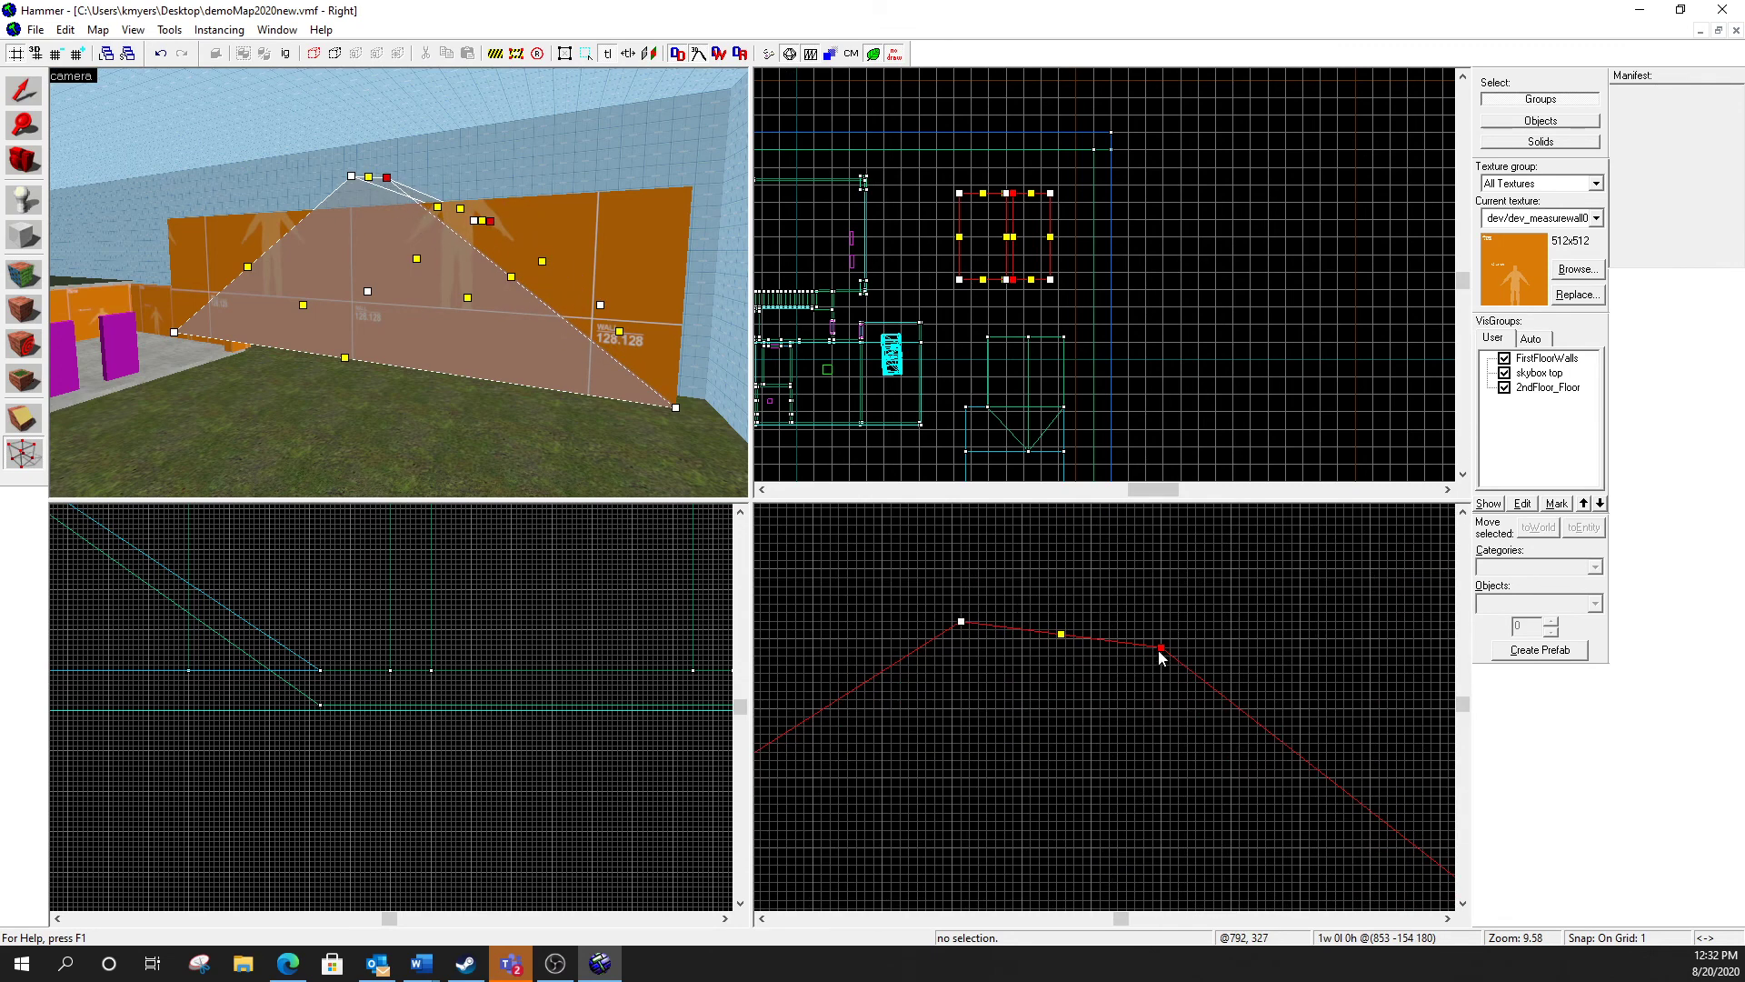
mouse_move(1162, 649)
mouse_down()
mouse_move(969, 607)
mouse_move(924, 614)
mouse_move(1041, 623)
mouse_move(1031, 638)
mouse_move(989, 616)
mouse_move(874, 633)
mouse_up()
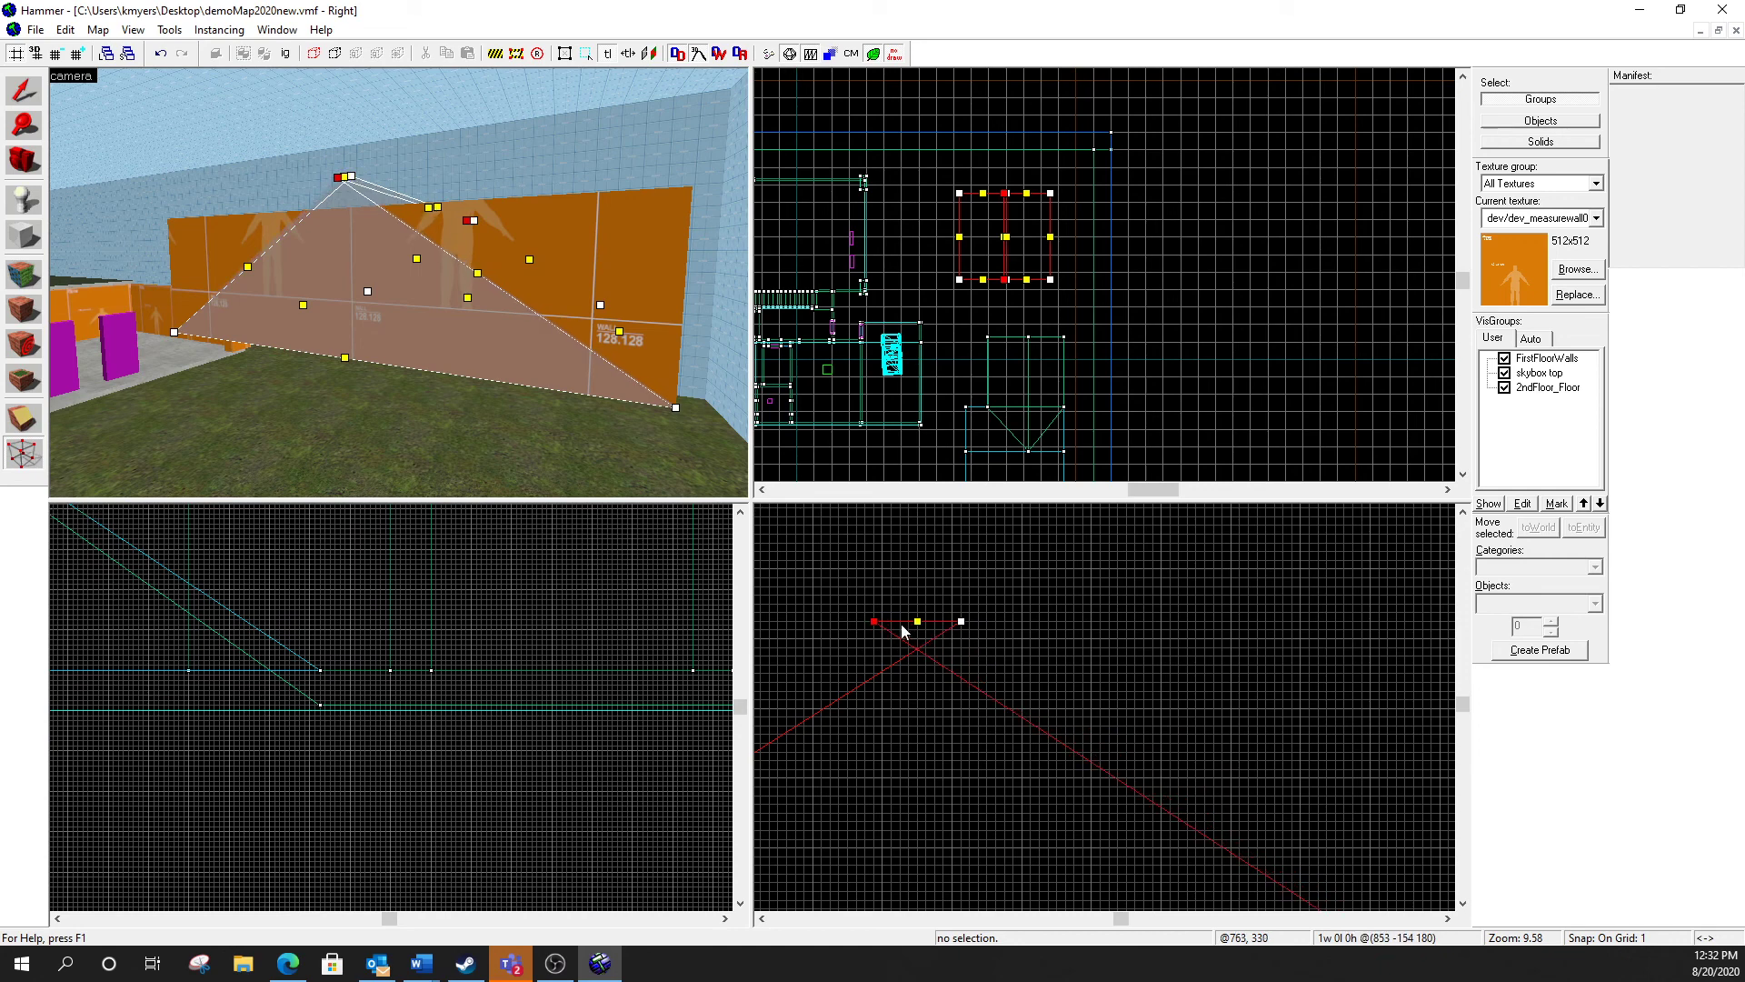
mouse_move(876, 624)
mouse_down()
mouse_move(1009, 609)
mouse_move(1030, 633)
mouse_move(1045, 614)
mouse_move(1041, 640)
mouse_up()
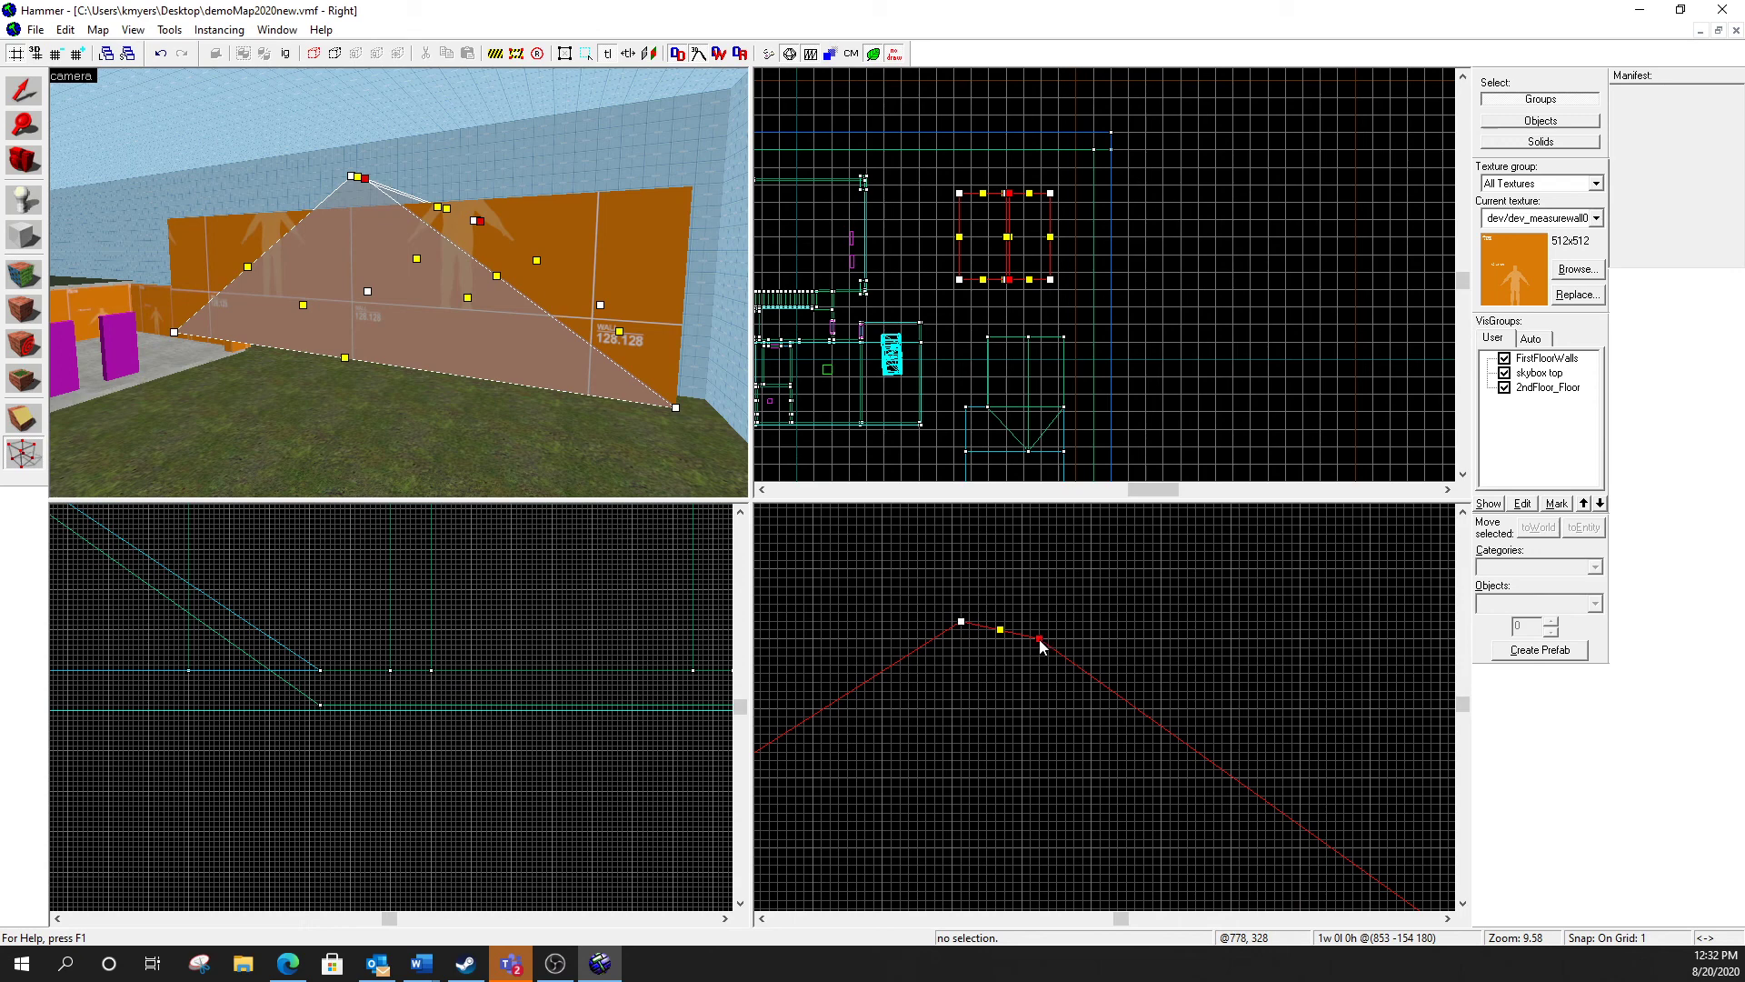
mouse_move(1040, 640)
mouse_down()
mouse_move(1227, 625)
mouse_move(1255, 651)
mouse_move(1163, 761)
mouse_move(1040, 675)
mouse_move(971, 752)
mouse_move(1040, 665)
mouse_move(956, 762)
mouse_move(1055, 666)
mouse_move(923, 636)
mouse_move(1042, 627)
mouse_move(931, 595)
mouse_move(969, 618)
mouse_move(950, 600)
mouse_move(969, 619)
mouse_move(878, 635)
mouse_move(1051, 636)
mouse_move(964, 630)
mouse_move(1019, 600)
mouse_move(902, 607)
mouse_move(1050, 631)
mouse_up()
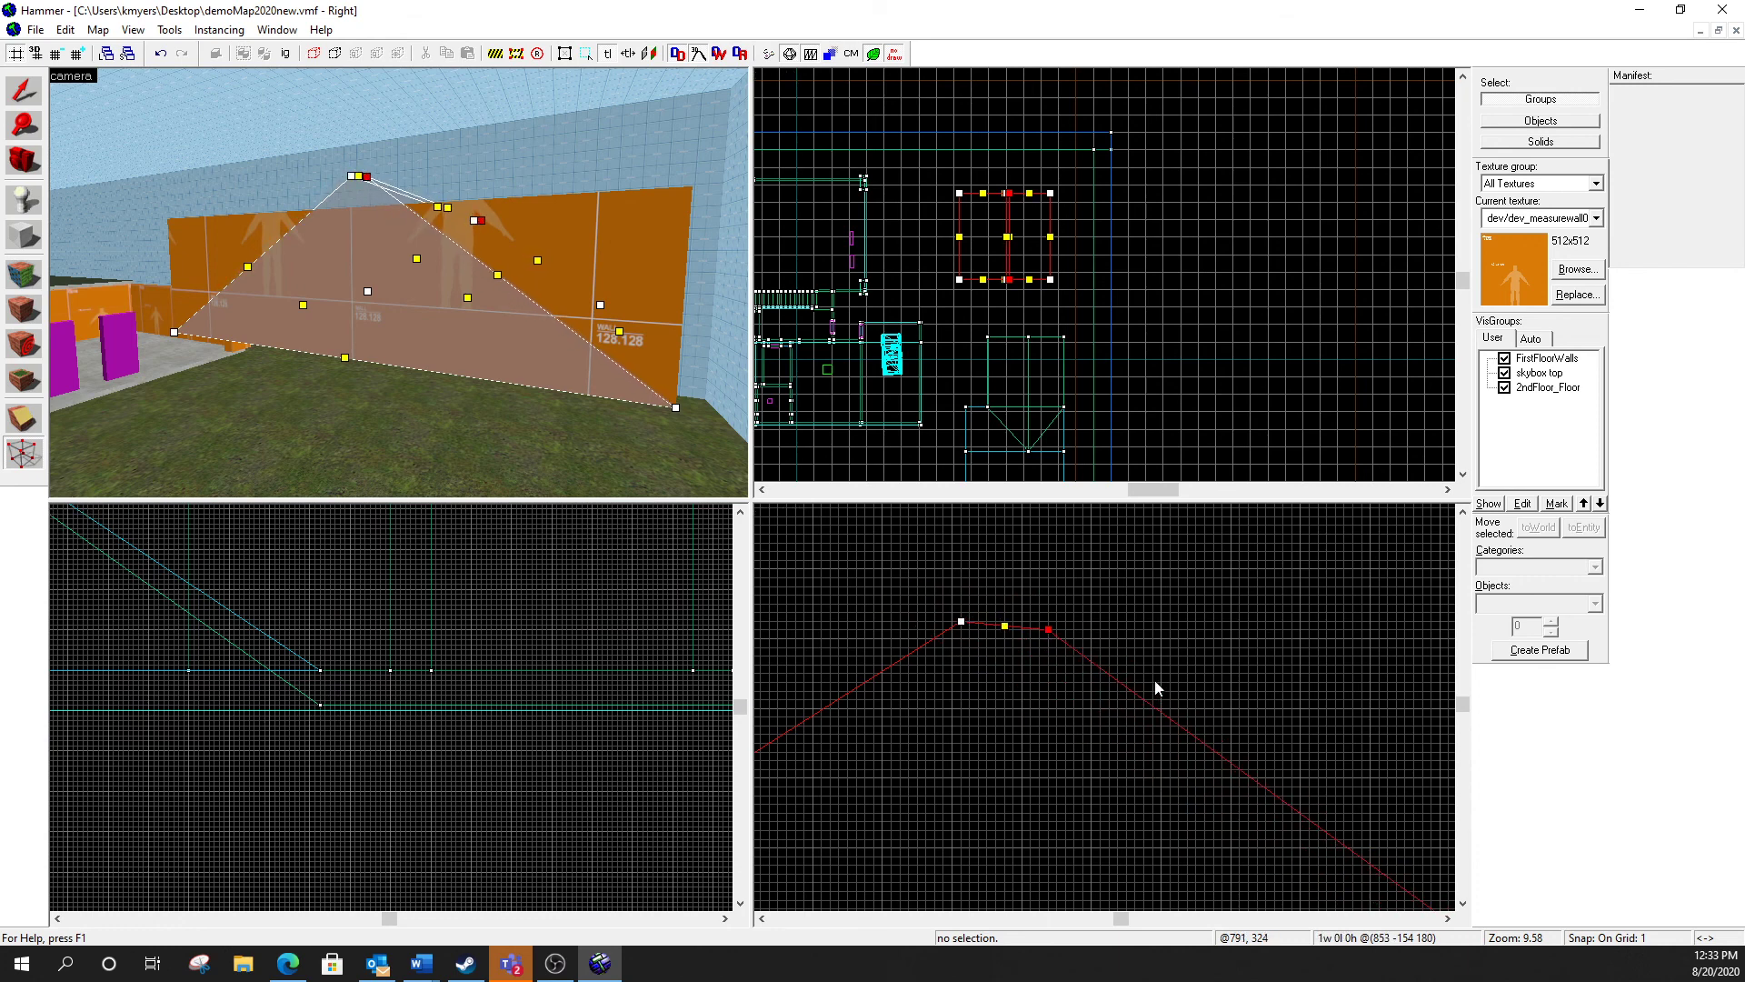